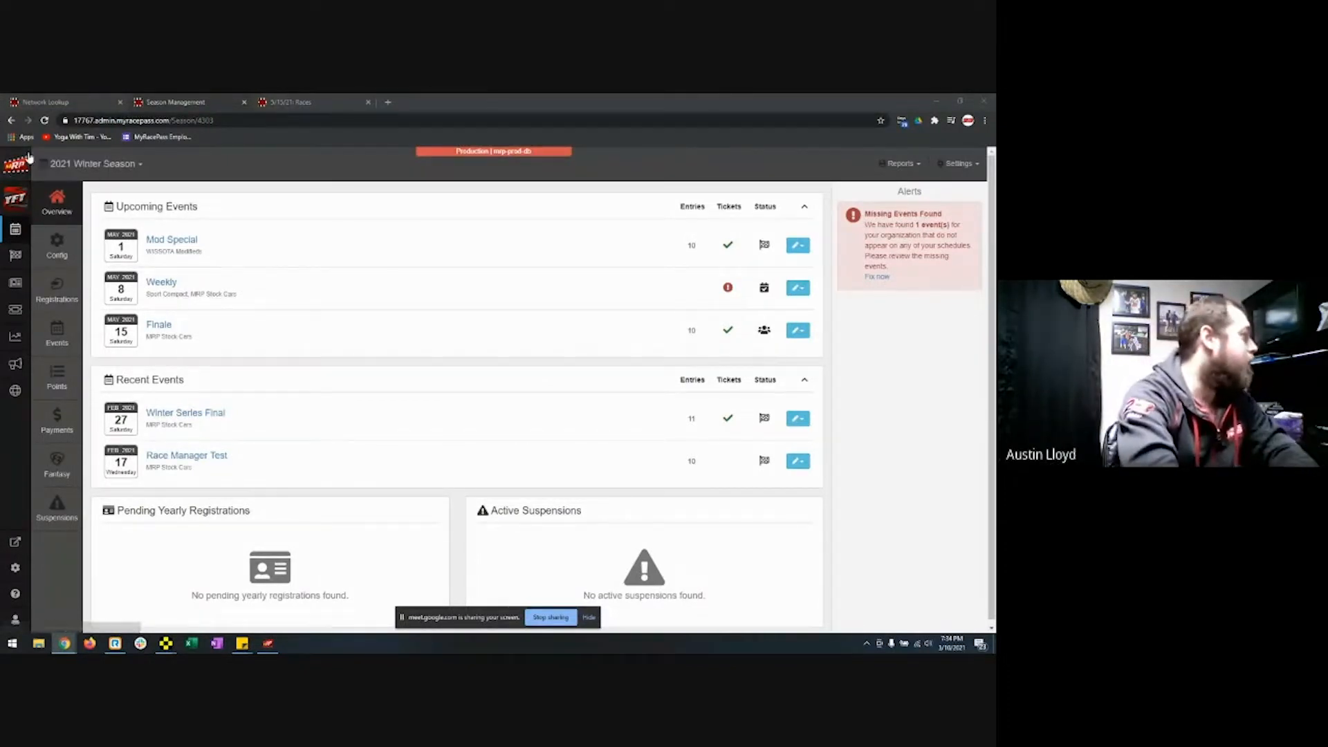
Open the organization's main dashboard and look at its Sandbox section
{"action": "left_click", "coordinate": [17, 168]}
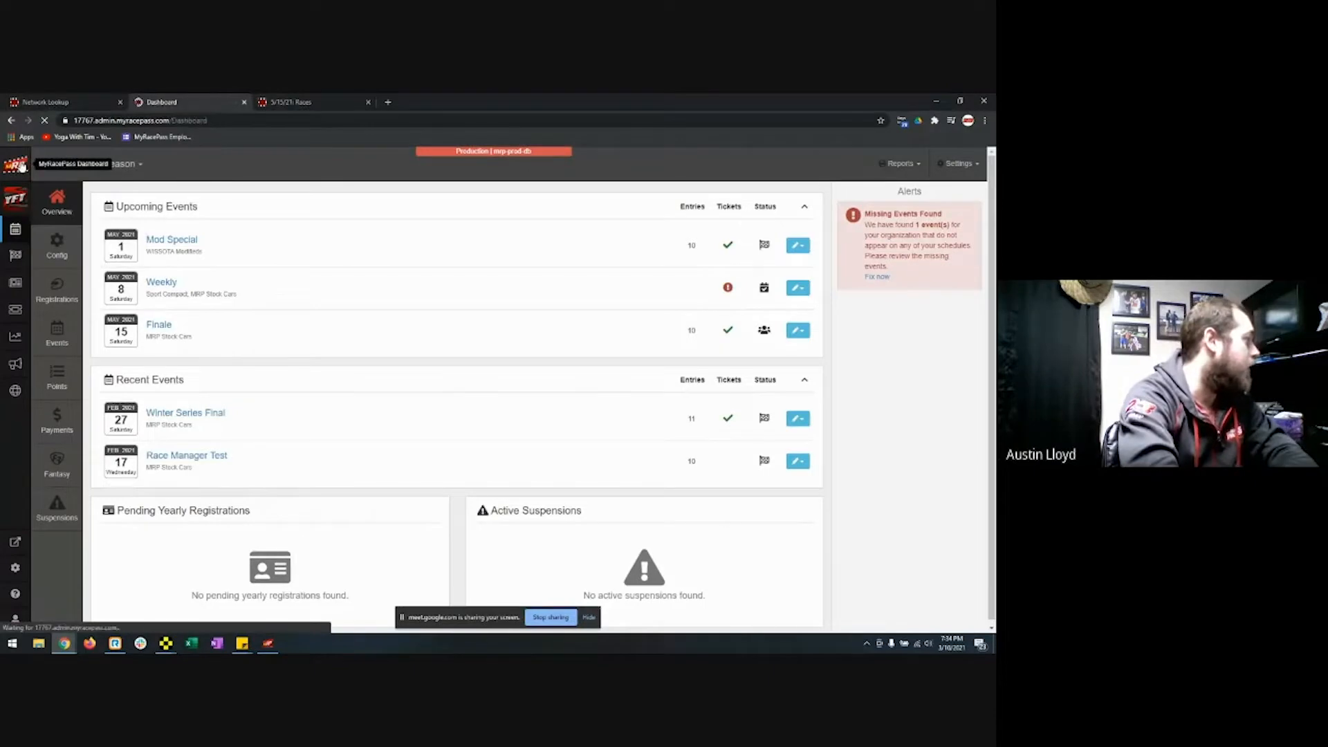
{"action": "scroll", "coordinate": [453, 373], "scroll_direction": "down", "scroll_amount": 8}
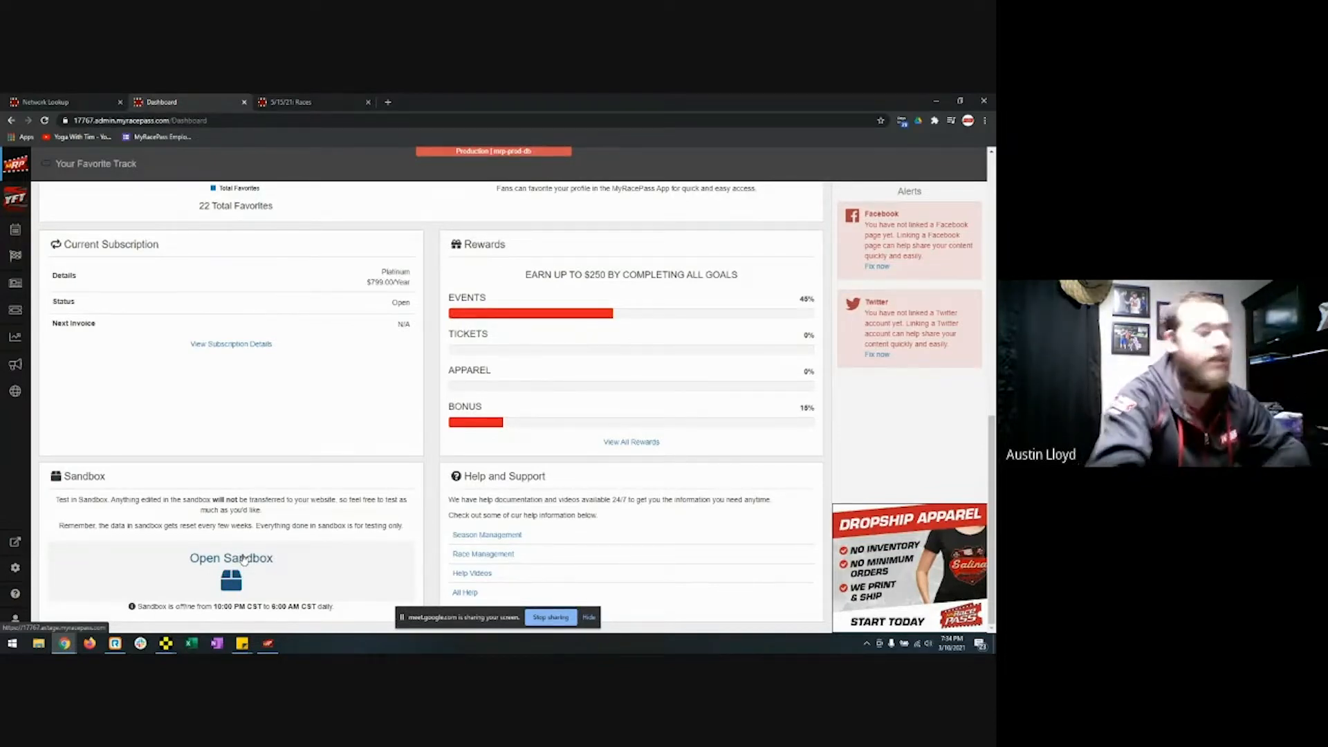
Go to Season Management, open the Lineup Settings and search the page for "IMCA"
{"action": "left_click", "coordinate": [17, 241]}
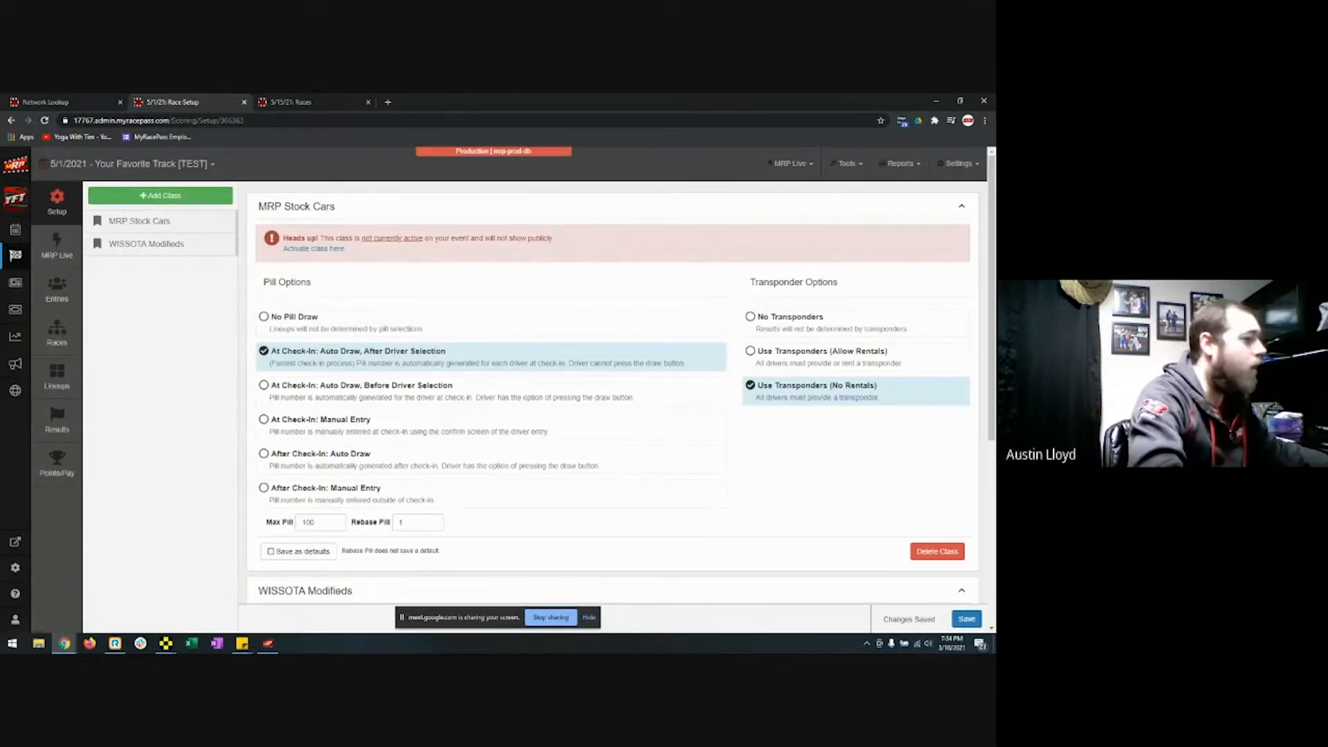
{"action": "left_click", "coordinate": [19, 232]}
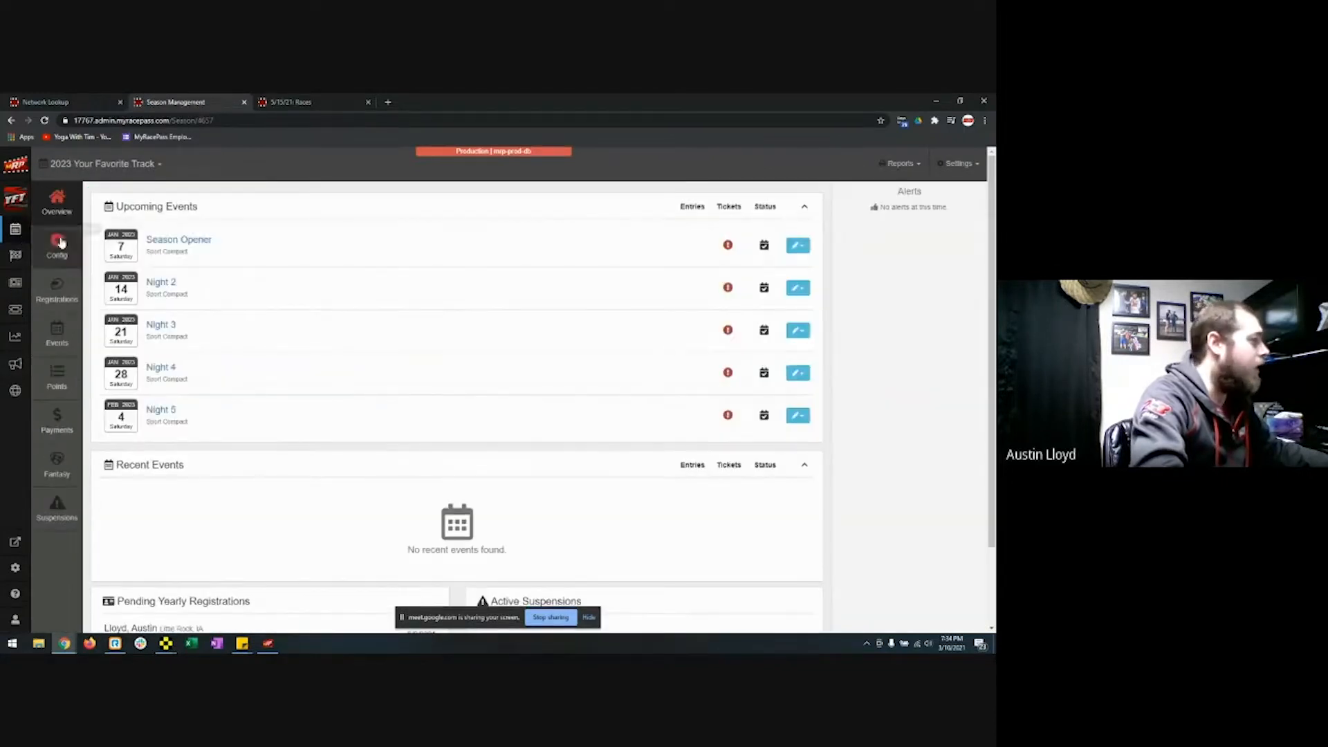
{"action": "left_click", "coordinate": [956, 165]}
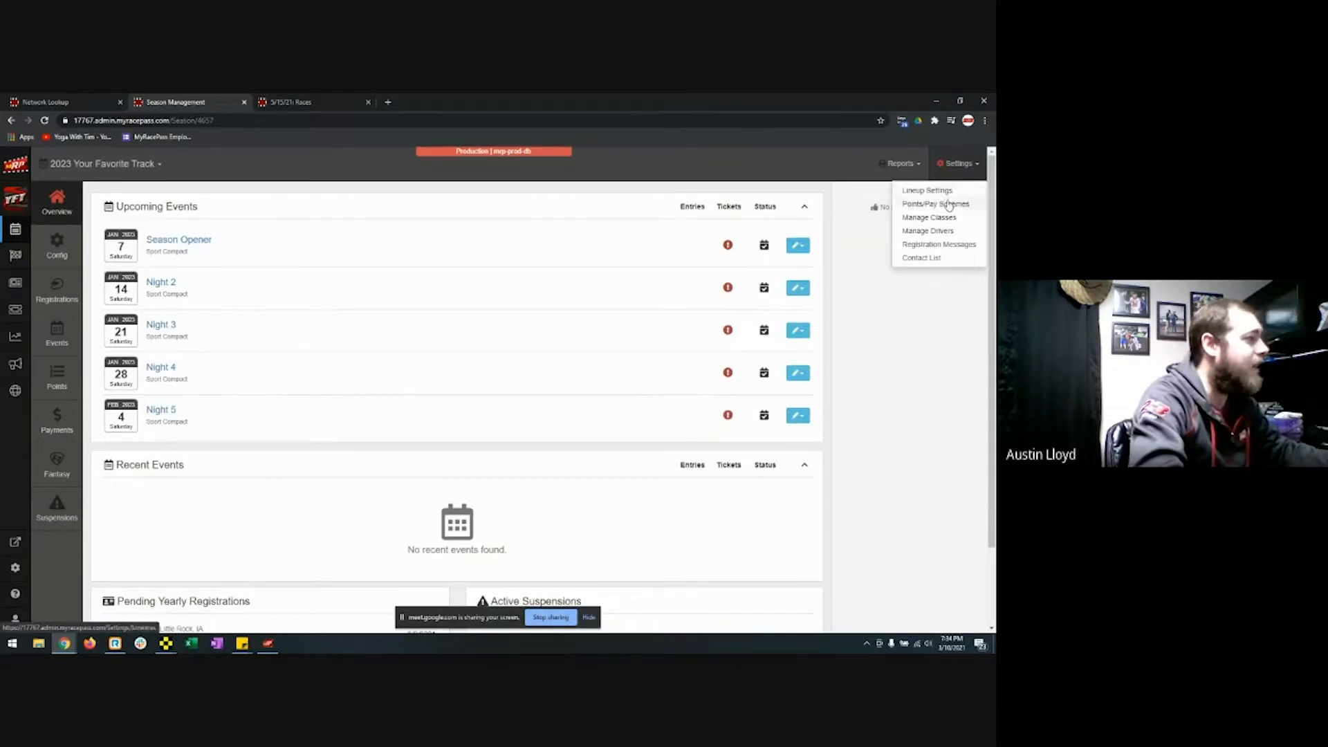
{"action": "left_click", "coordinate": [946, 191]}
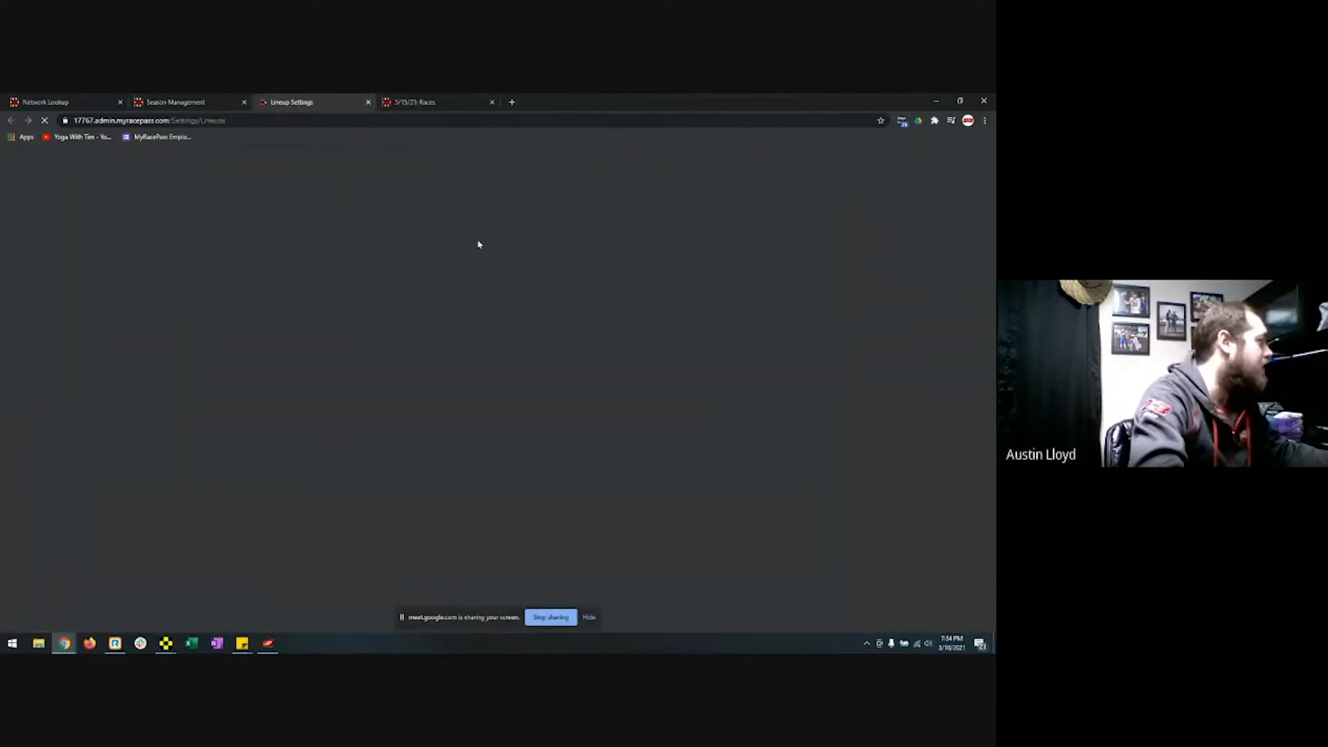
{"action": "key", "text": "ctrl+f"}
{"action": "type", "text": "IMCA"}
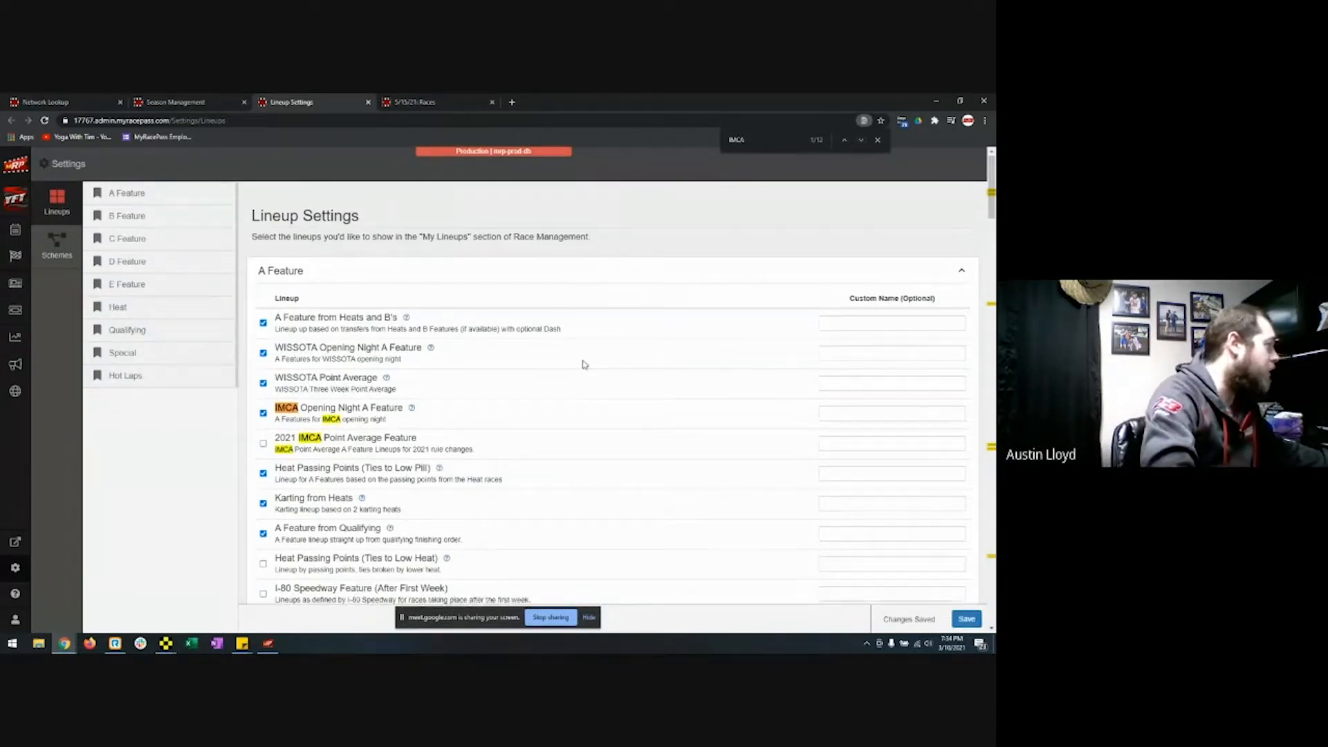
Compare the IMCA lineup options under A Feature, including the 2021 and Pre 2021 IMCA Point Average Feature entries
{"action": "scroll", "coordinate": [588, 356], "scroll_direction": "down", "scroll_amount": 2}
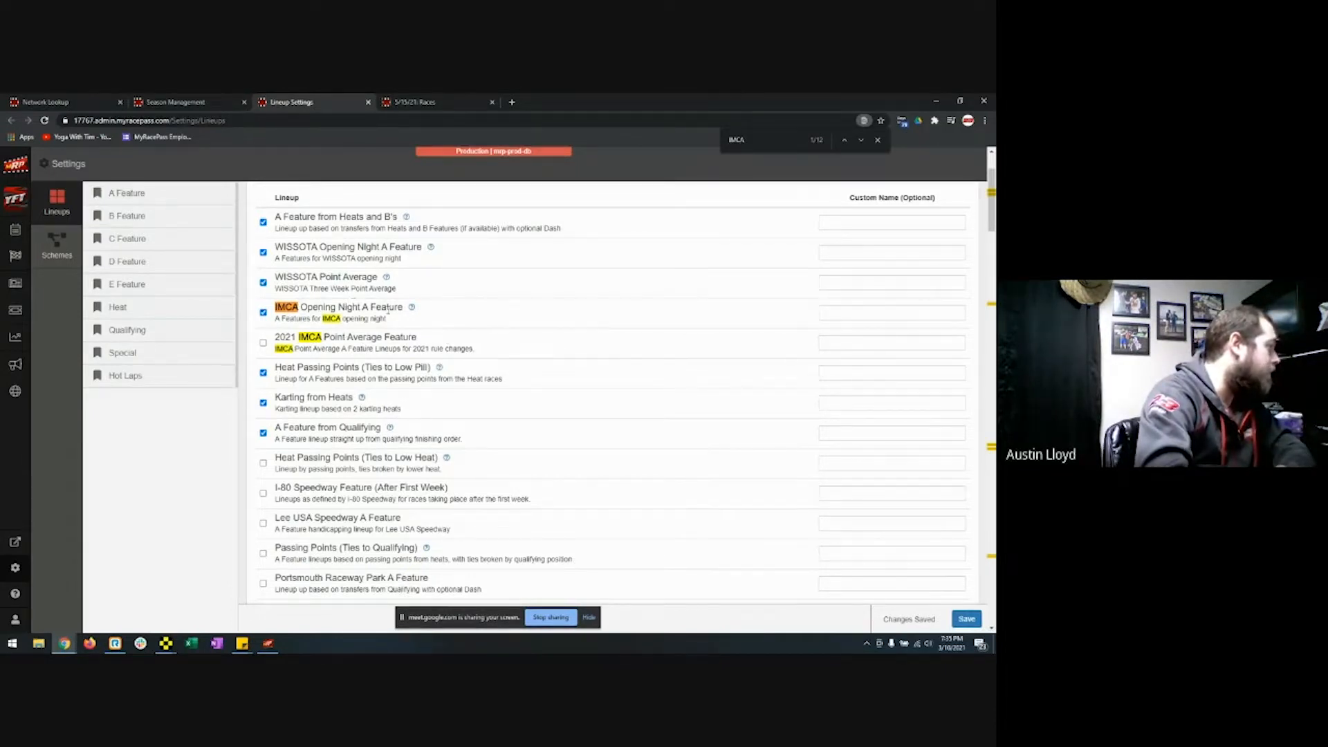
{"action": "scroll", "coordinate": [496, 317], "scroll_direction": "down", "scroll_amount": 2}
{"action": "scroll", "coordinate": [480, 365], "scroll_direction": "down", "scroll_amount": 5}
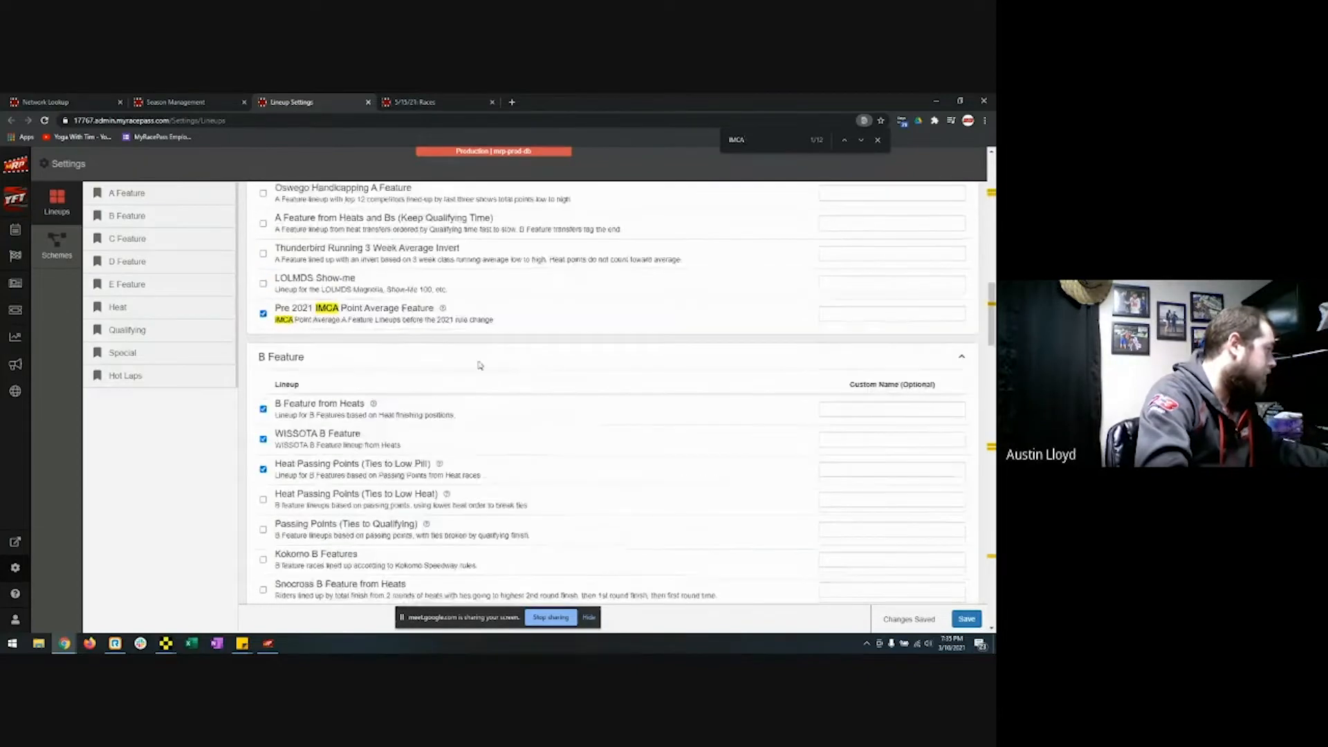
{"action": "scroll", "coordinate": [378, 317], "scroll_direction": "up", "scroll_amount": 10}
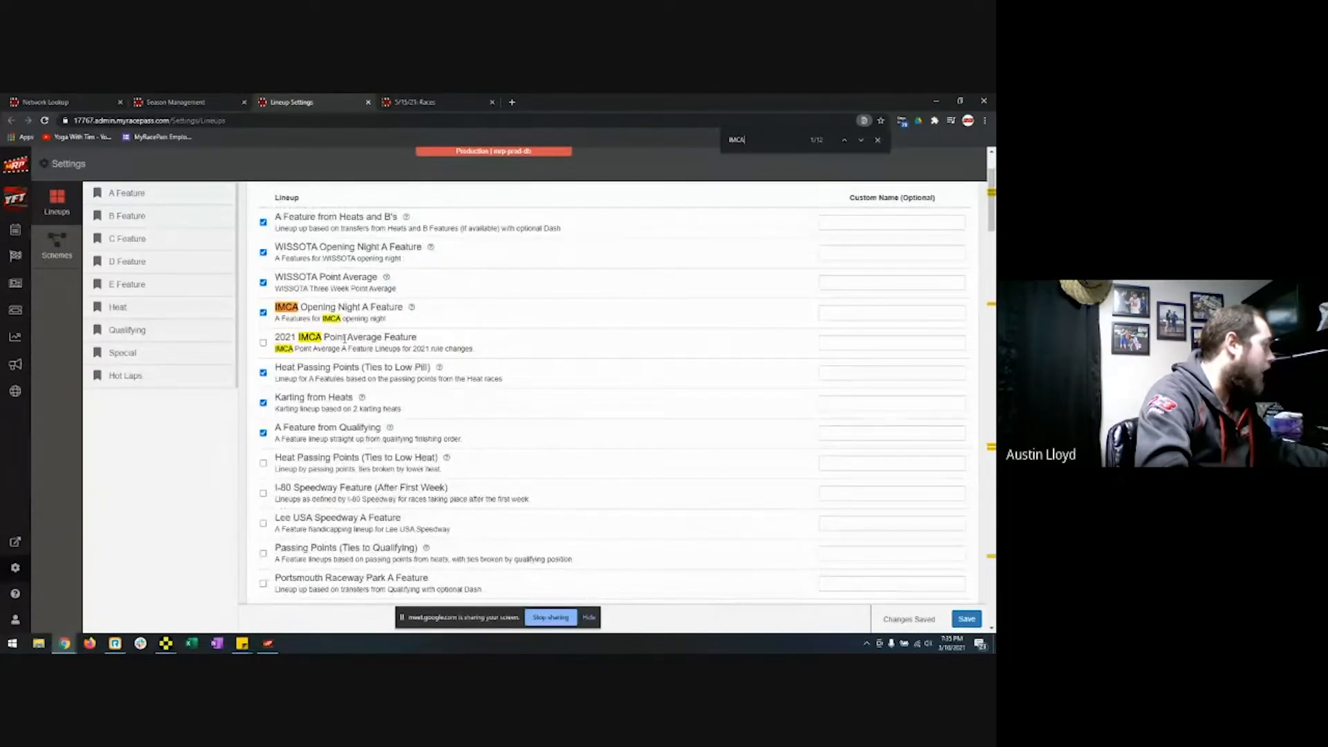
{"action": "scroll", "coordinate": [344, 337], "scroll_direction": "down", "scroll_amount": 8}
{"action": "scroll", "coordinate": [339, 434], "scroll_direction": "down", "scroll_amount": 1}
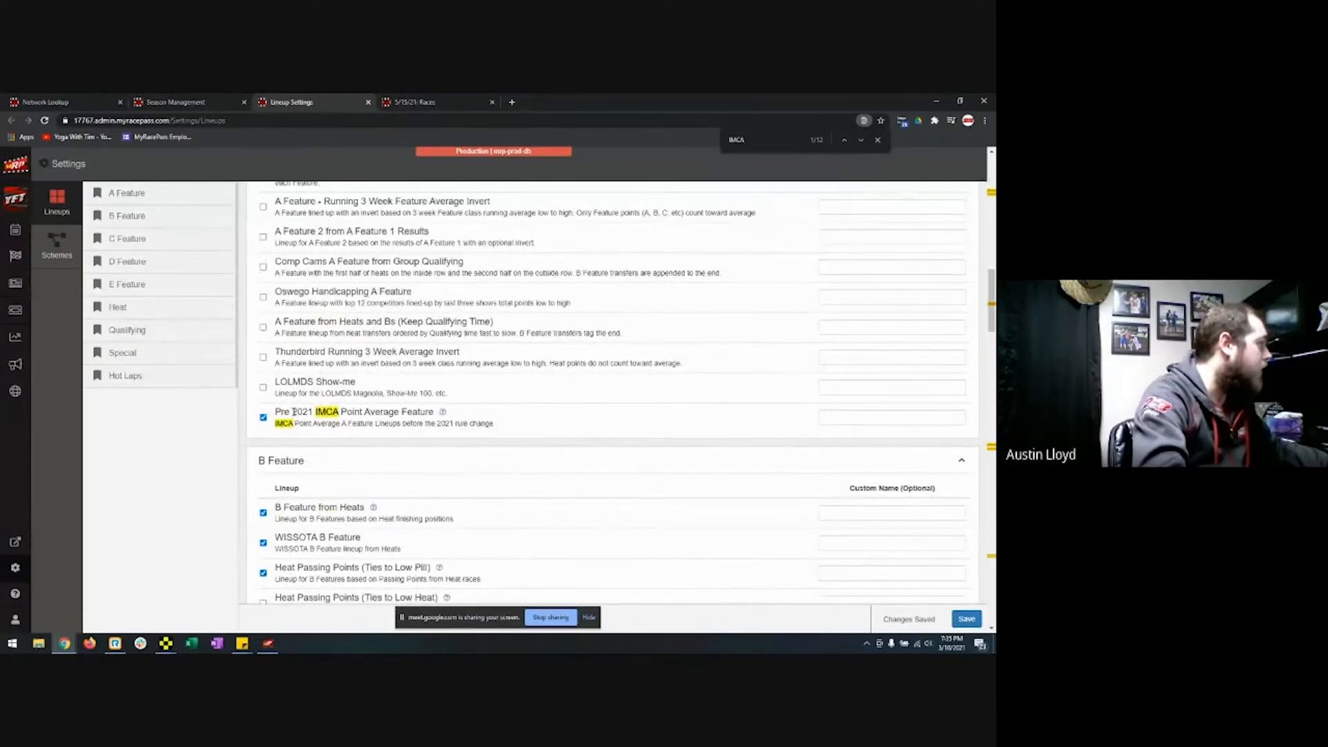
{"action": "scroll", "coordinate": [294, 412], "scroll_direction": "down", "scroll_amount": 11}
{"action": "scroll", "coordinate": [298, 414], "scroll_direction": "up", "scroll_amount": 4}
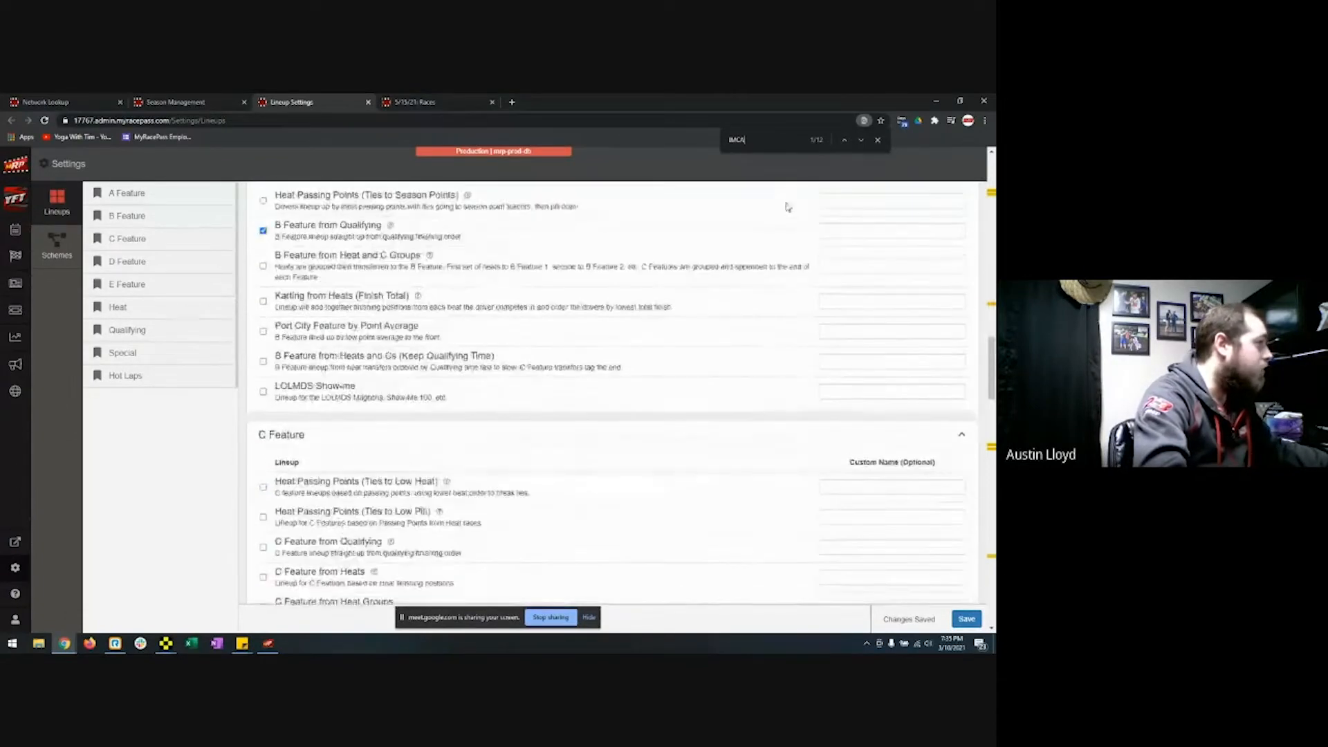
Step through the "IMCA" matches to reach the IMCA lineup options in the Heat section
{"action": "left_click", "coordinate": [861, 141]}
{"action": "left_click", "coordinate": [861, 141]}
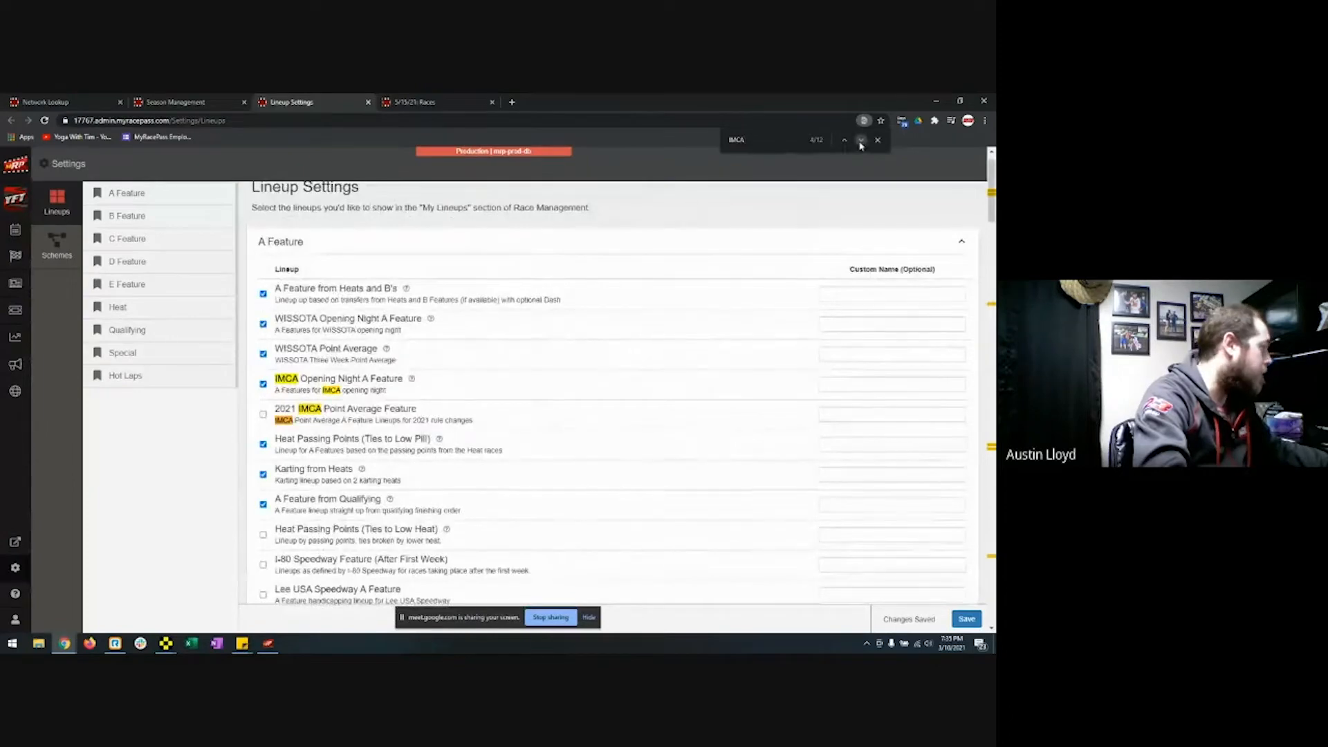
{"action": "left_click", "coordinate": [861, 141]}
{"action": "left_click", "coordinate": [861, 140]}
{"action": "left_click", "coordinate": [861, 140]}
{"action": "left_click", "coordinate": [860, 141]}
{"action": "scroll", "coordinate": [676, 373], "scroll_direction": "down", "scroll_amount": 3}
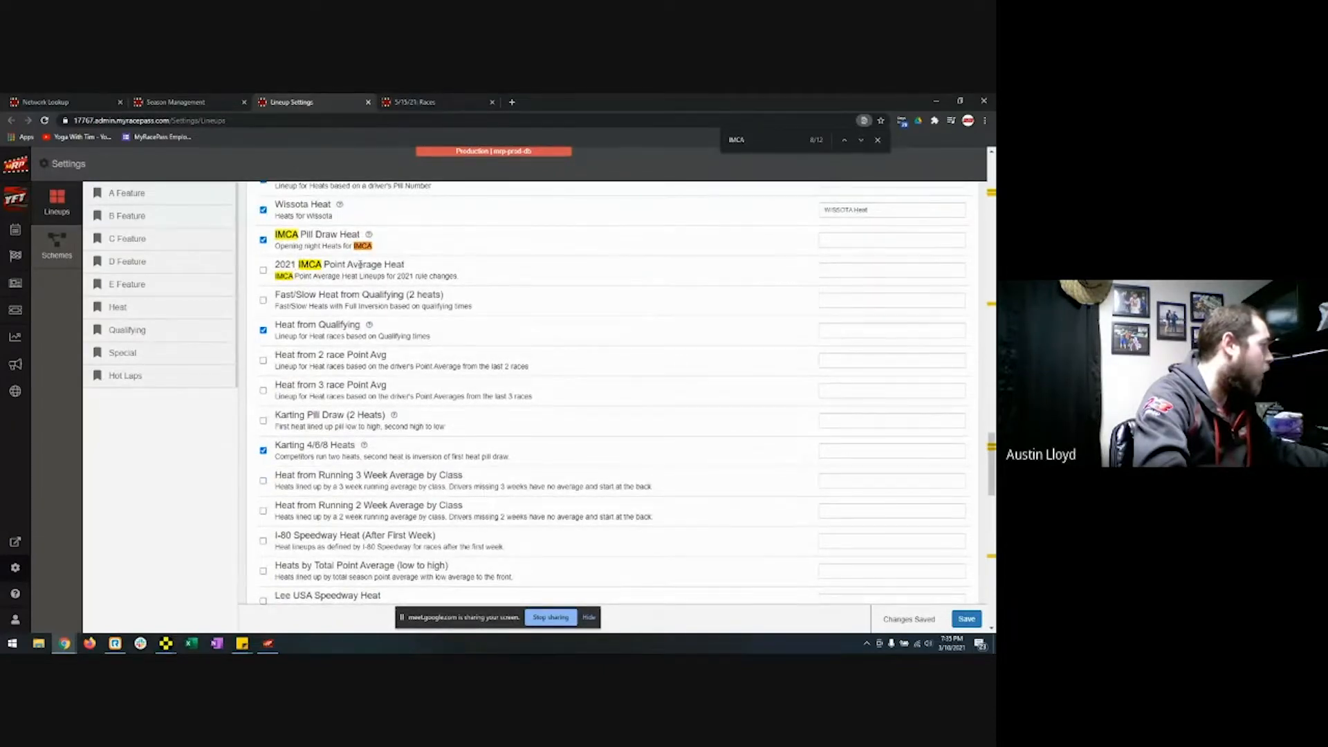
Compare the 2021 IMCA Point Average Heat lineup with the Pre 2021 IMCA Point Average Heat lineup
{"action": "scroll", "coordinate": [360, 264], "scroll_direction": "down", "scroll_amount": 15}
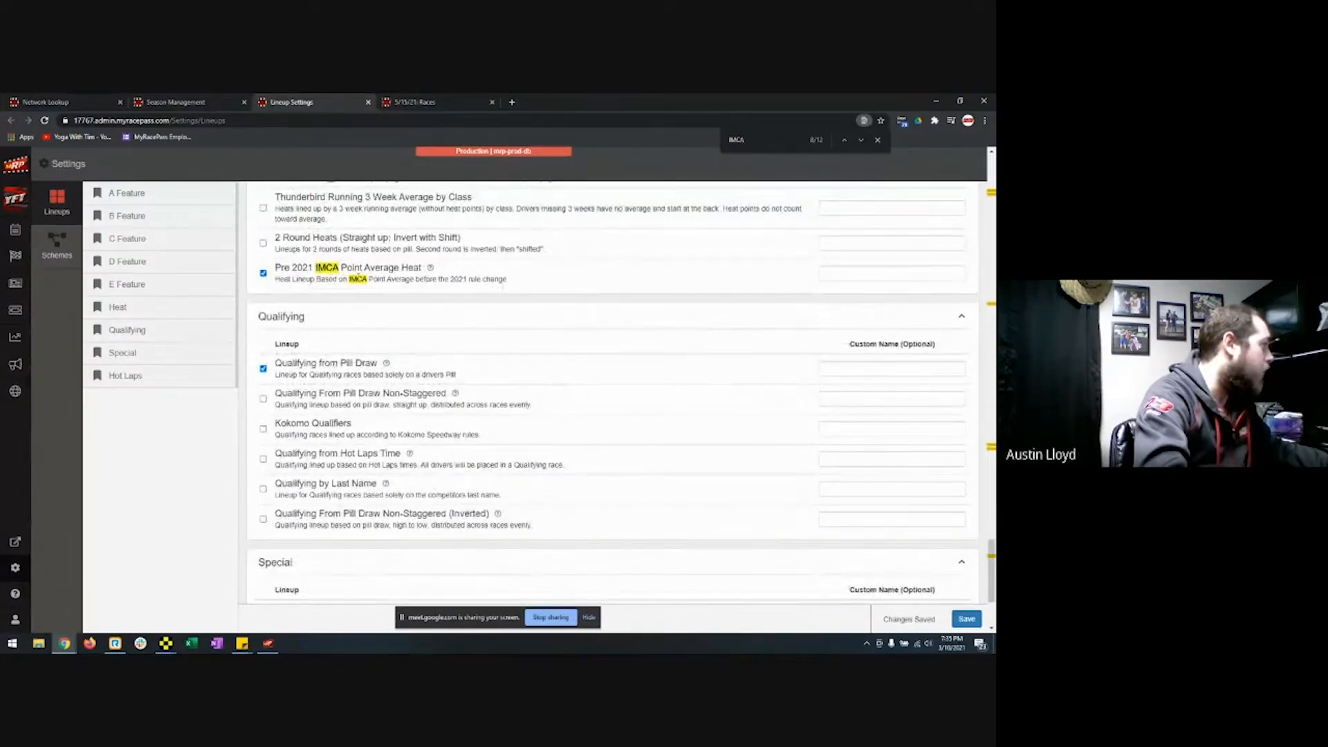
{"action": "scroll", "coordinate": [548, 270], "scroll_direction": "down", "scroll_amount": 2}
{"action": "scroll", "coordinate": [550, 273], "scroll_direction": "up", "scroll_amount": 7}
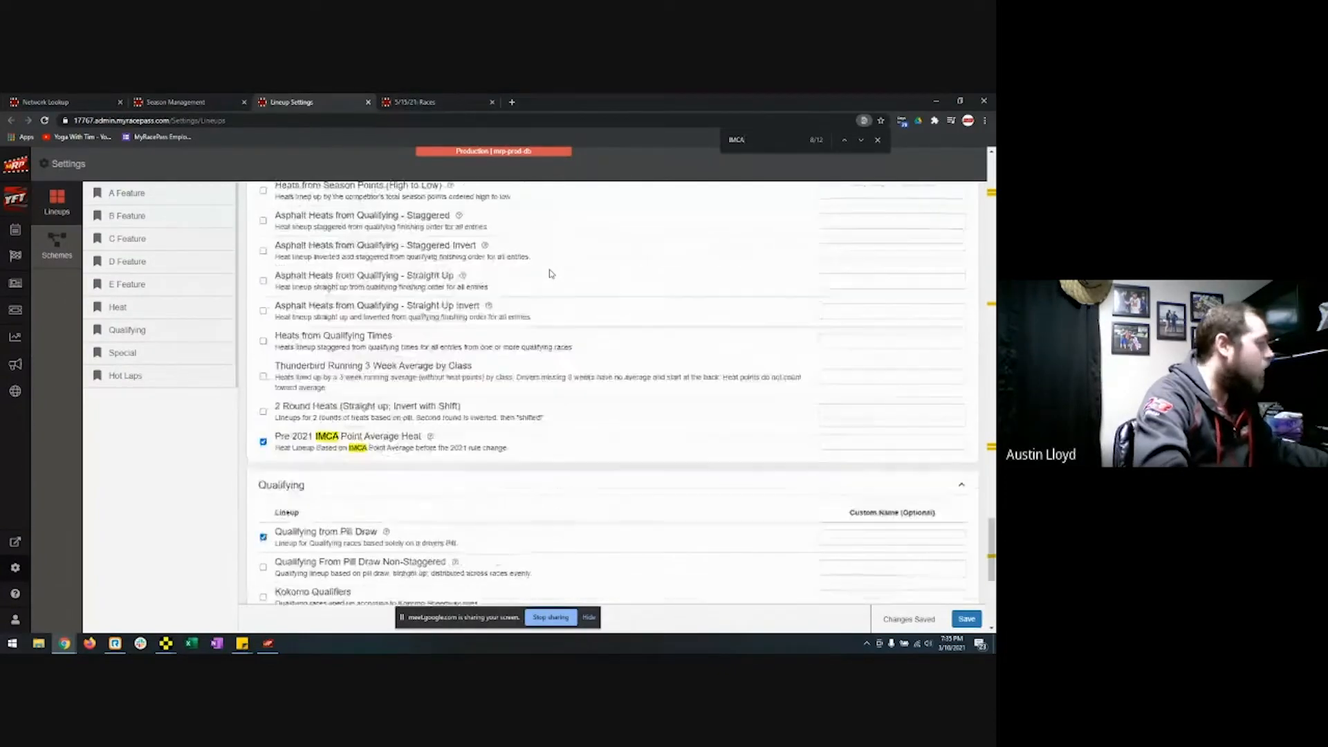
{"action": "scroll", "coordinate": [484, 456], "scroll_direction": "down", "scroll_amount": 3}
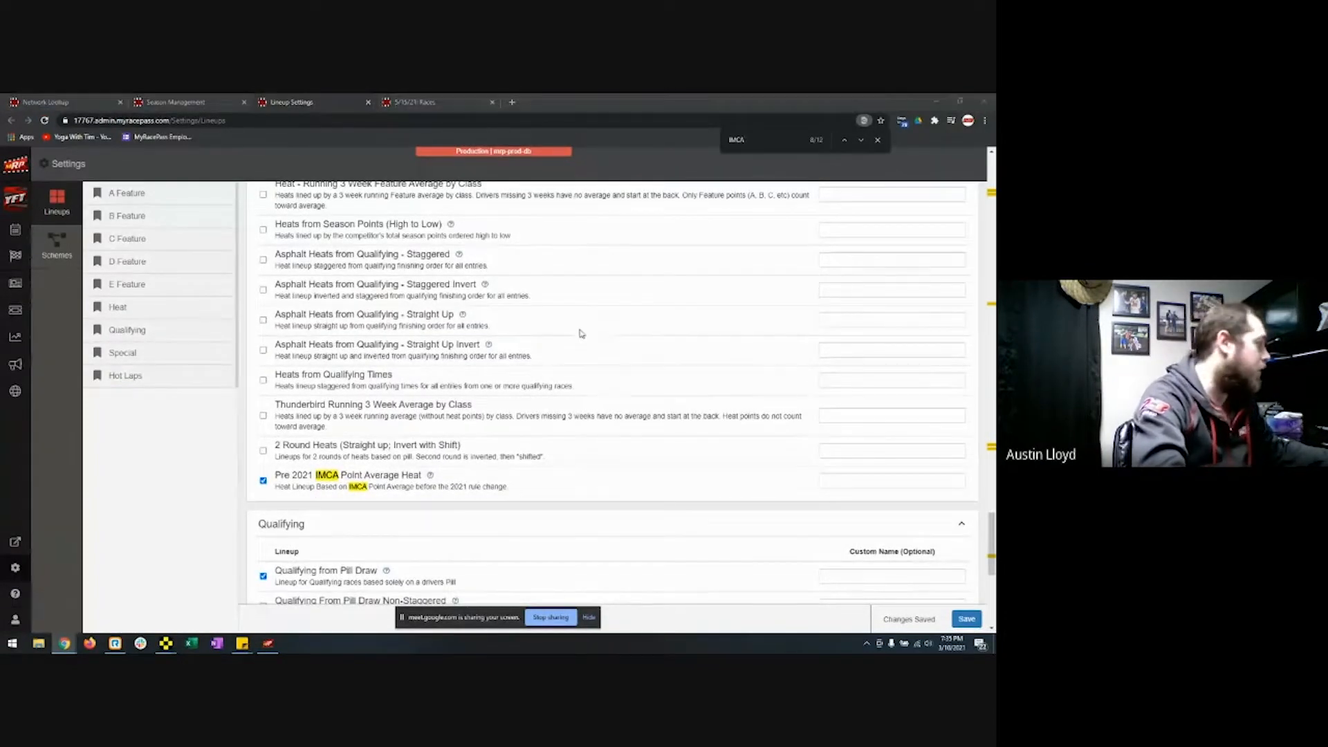
{"action": "scroll", "coordinate": [359, 374], "scroll_direction": "up", "scroll_amount": 10}
{"action": "scroll", "coordinate": [358, 374], "scroll_direction": "up", "scroll_amount": 1}
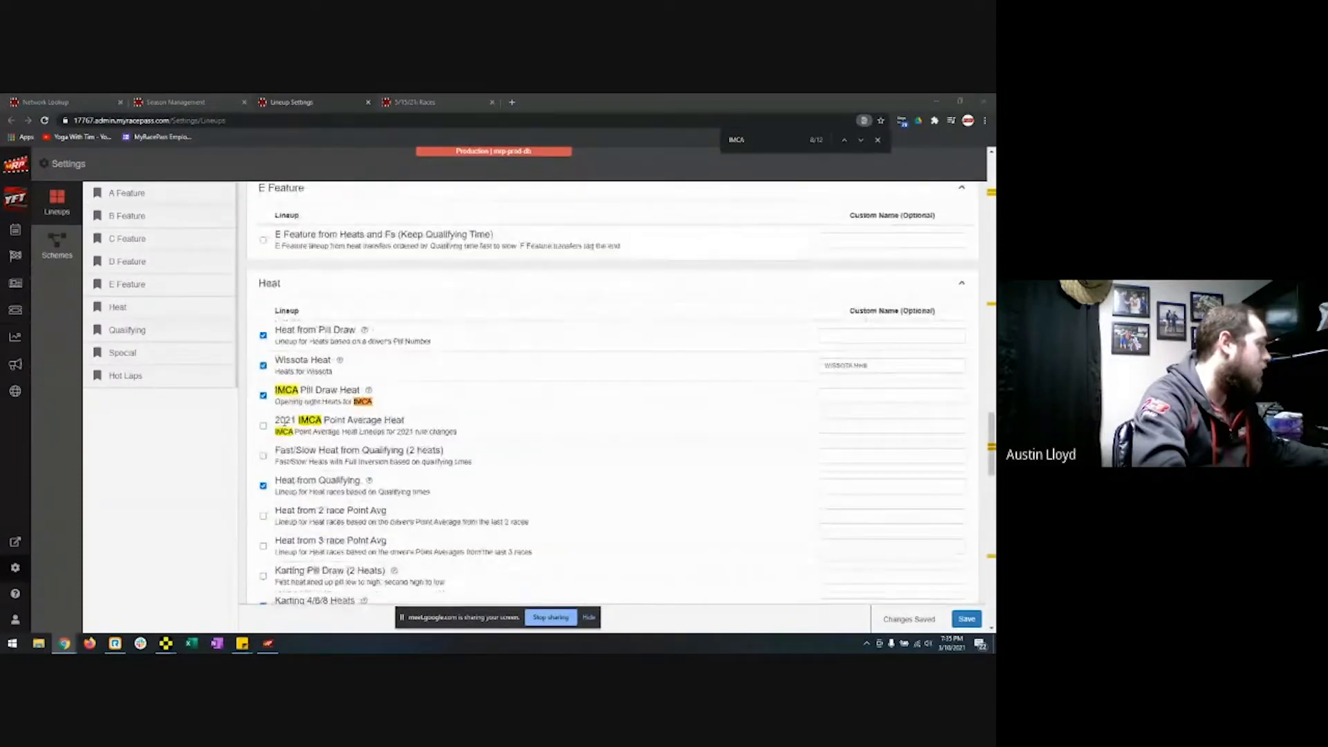
{"action": "scroll", "coordinate": [302, 390], "scroll_direction": "down", "scroll_amount": 10}
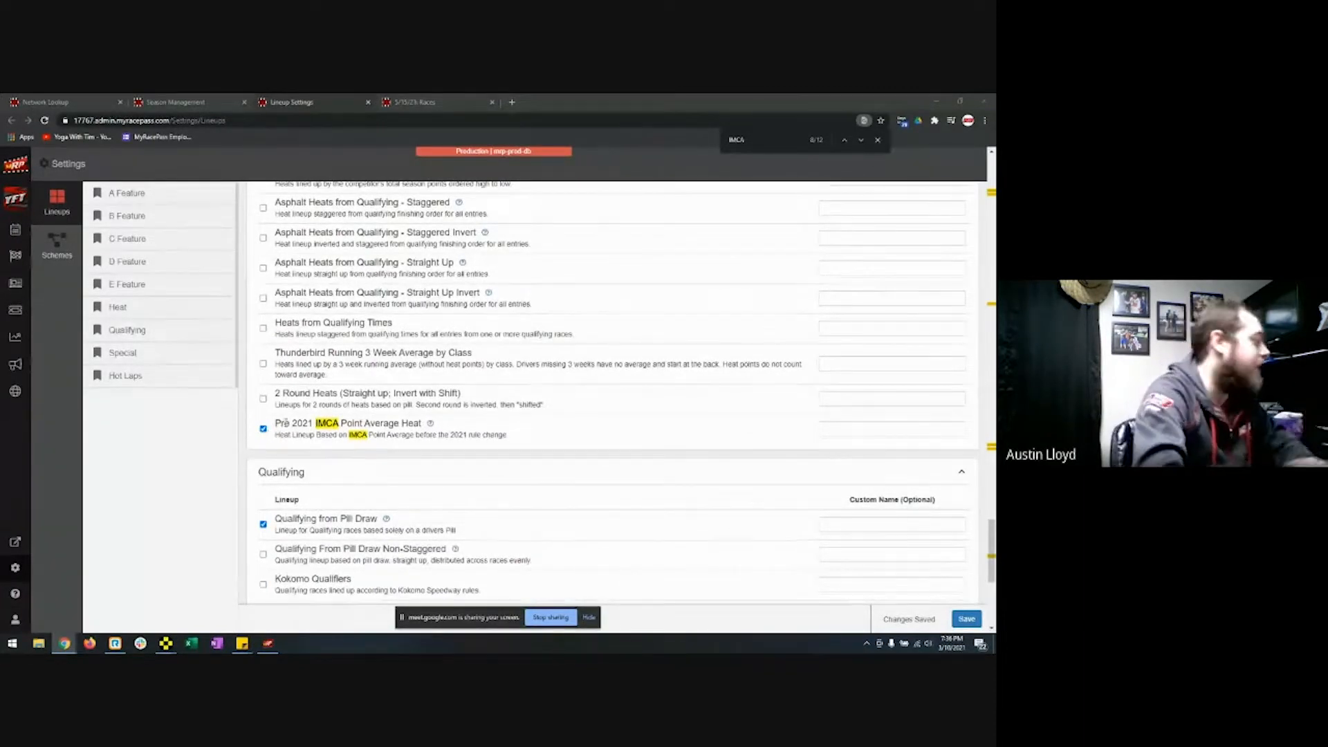
{"action": "scroll", "coordinate": [473, 434], "scroll_direction": "up", "scroll_amount": 2}
{"action": "scroll", "coordinate": [473, 433], "scroll_direction": "up", "scroll_amount": 8}
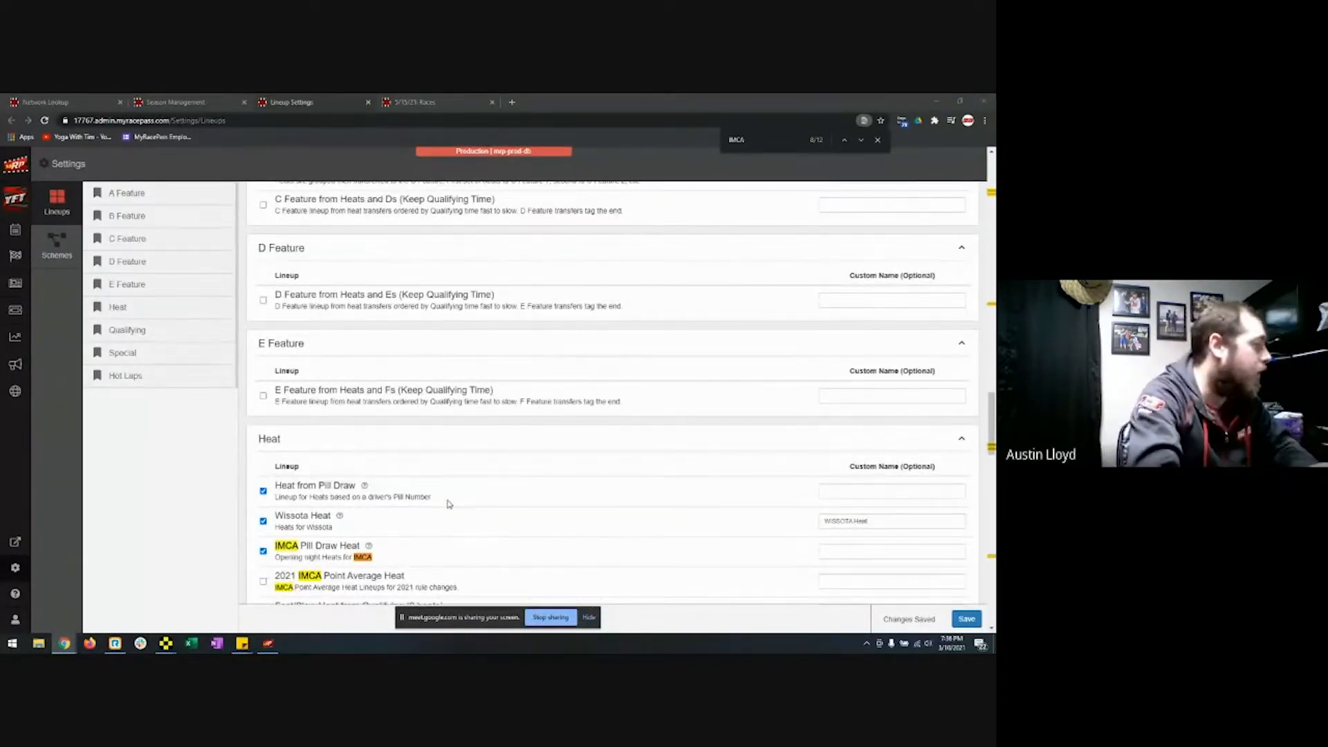
{"action": "scroll", "coordinate": [448, 503], "scroll_direction": "down", "scroll_amount": 4}
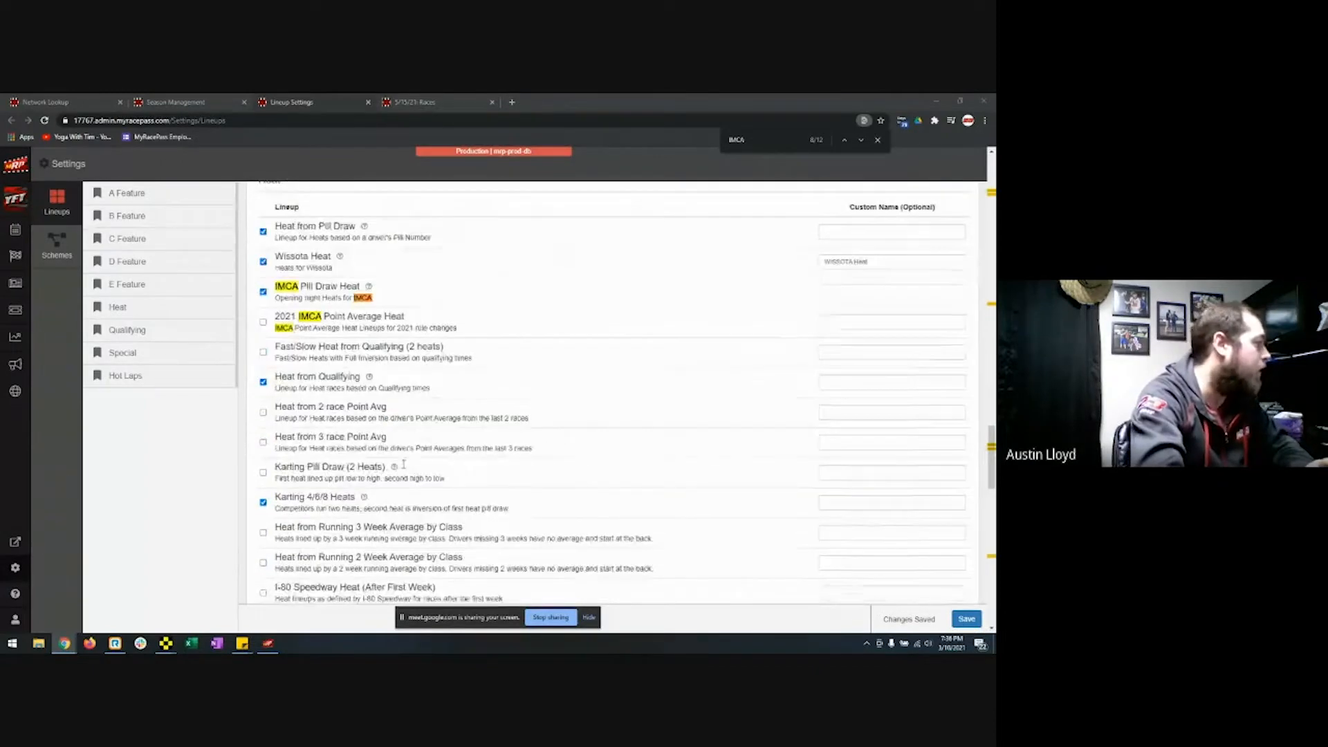
{"action": "scroll", "coordinate": [403, 464], "scroll_direction": "down", "scroll_amount": 1}
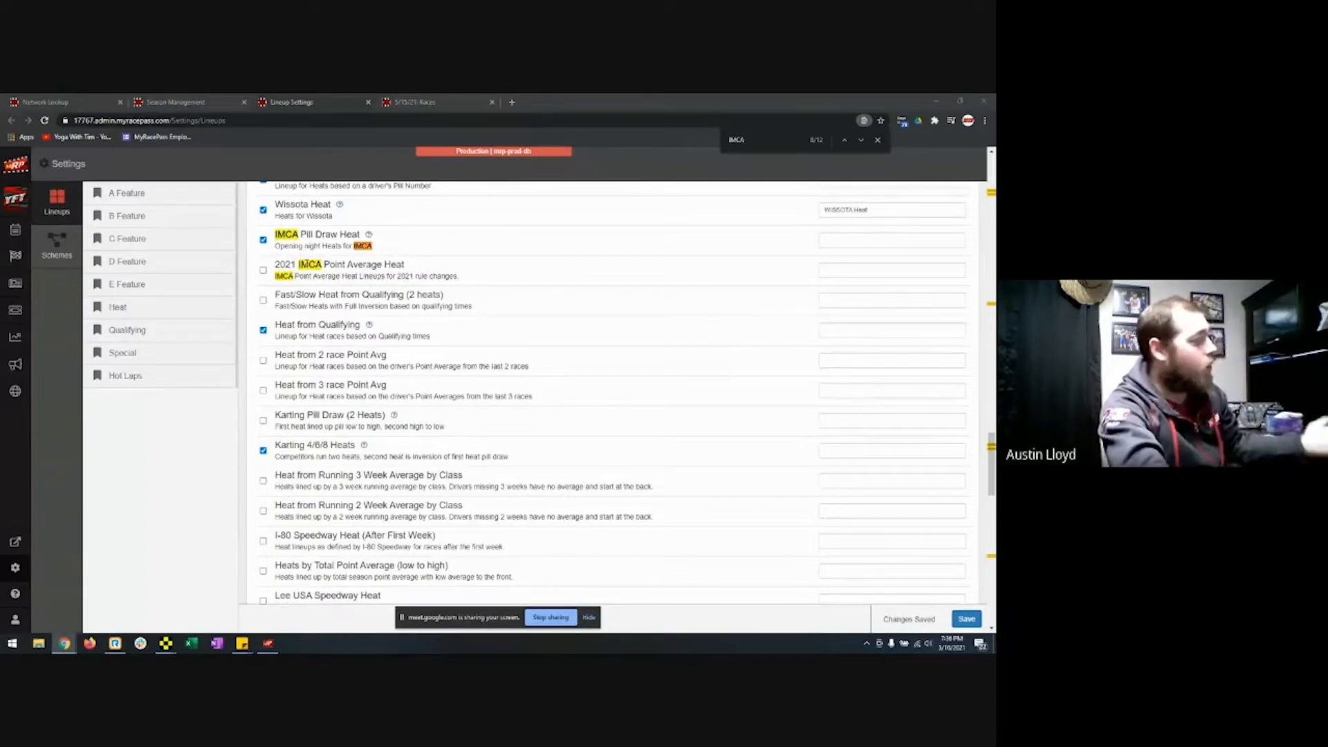
{"action": "scroll", "coordinate": [305, 265], "scroll_direction": "down", "scroll_amount": 10}
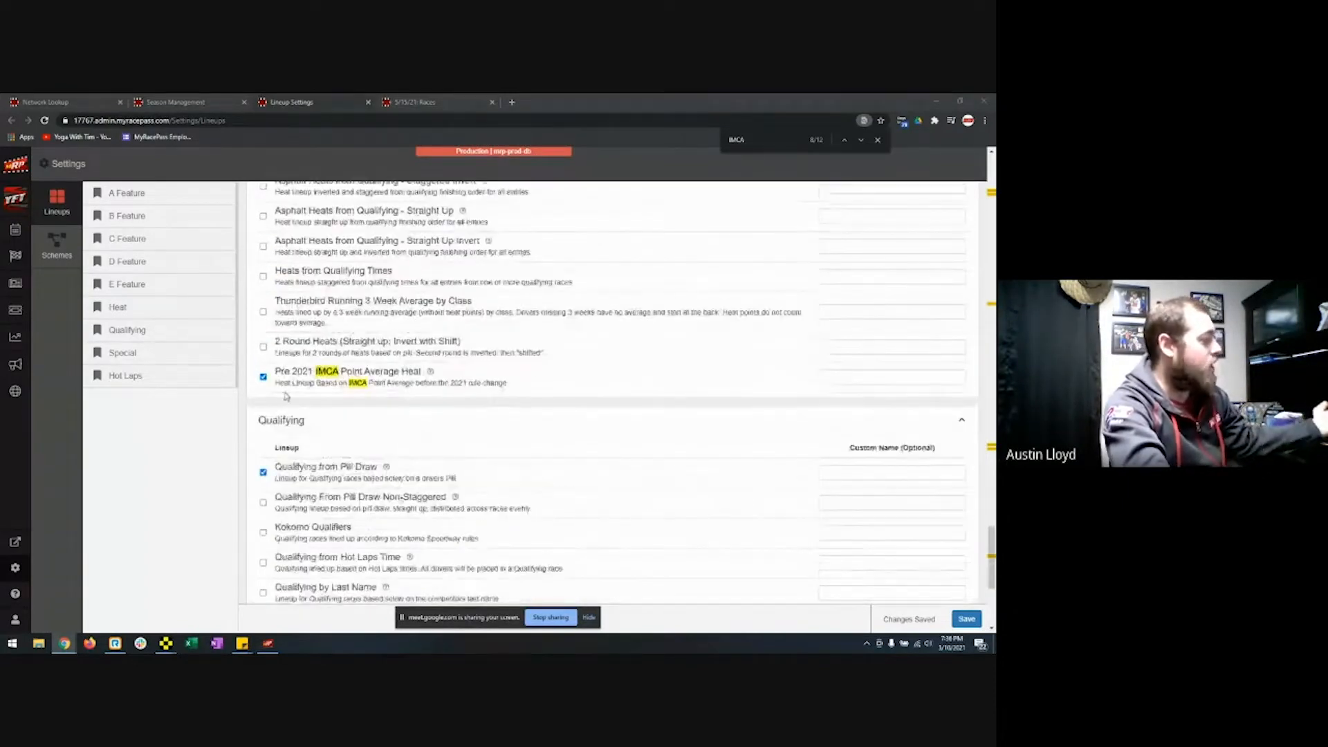
{"action": "scroll", "coordinate": [318, 373], "scroll_direction": "up", "scroll_amount": 6}
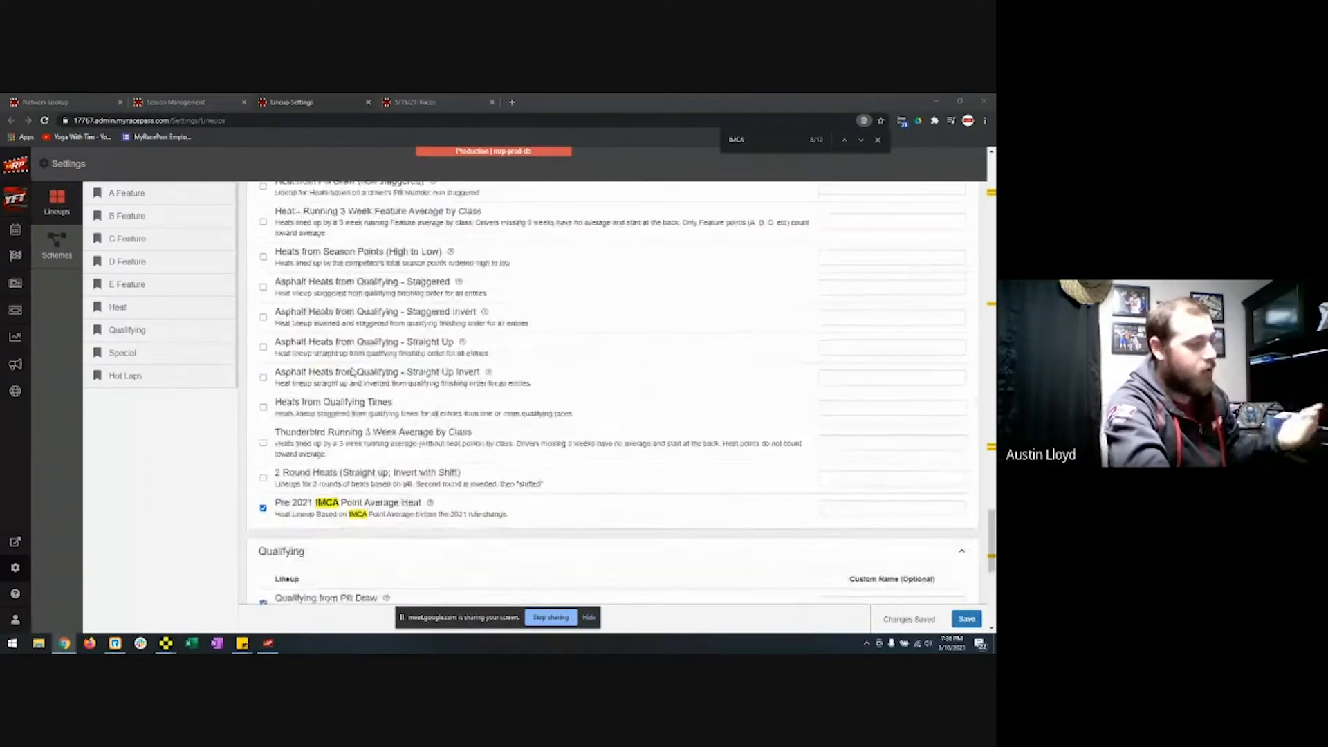
{"action": "scroll", "coordinate": [356, 379], "scroll_direction": "up", "scroll_amount": 10}
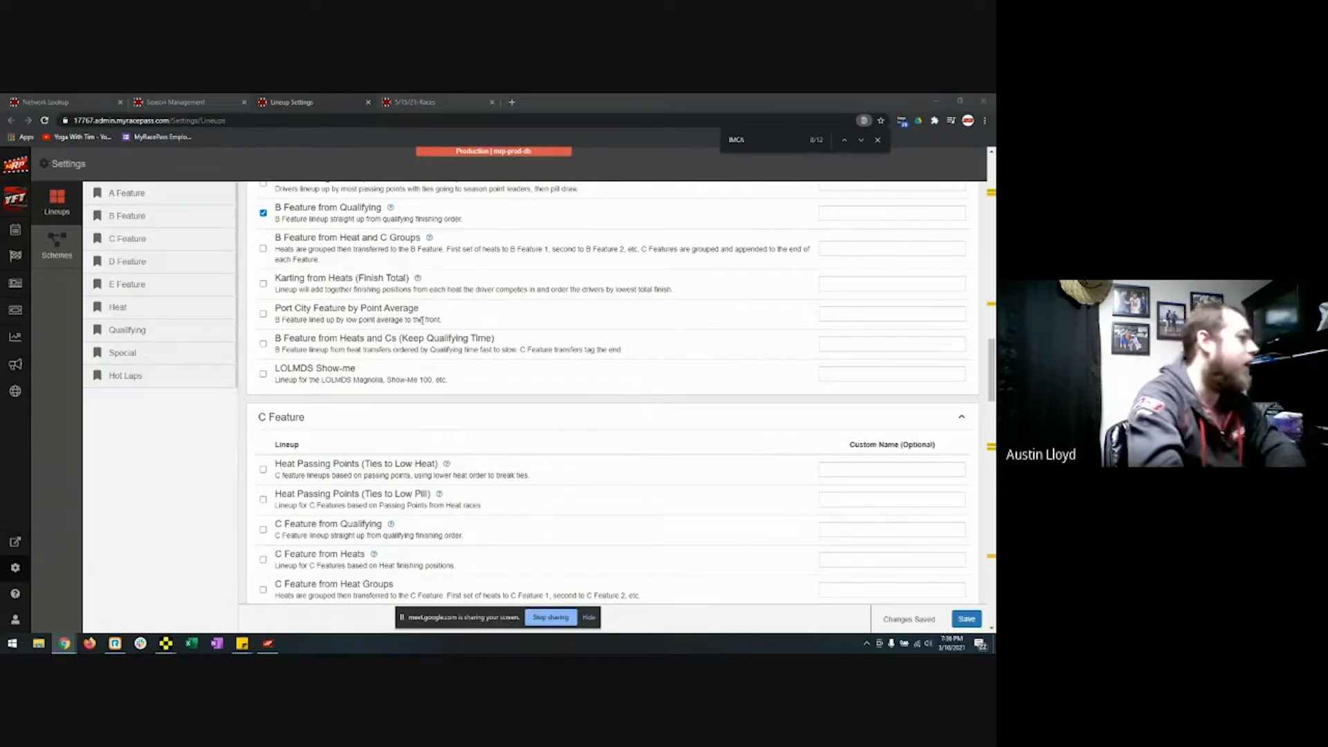
Return to Season Management and open the form for adding a new season
{"action": "left_click", "coordinate": [15, 232]}
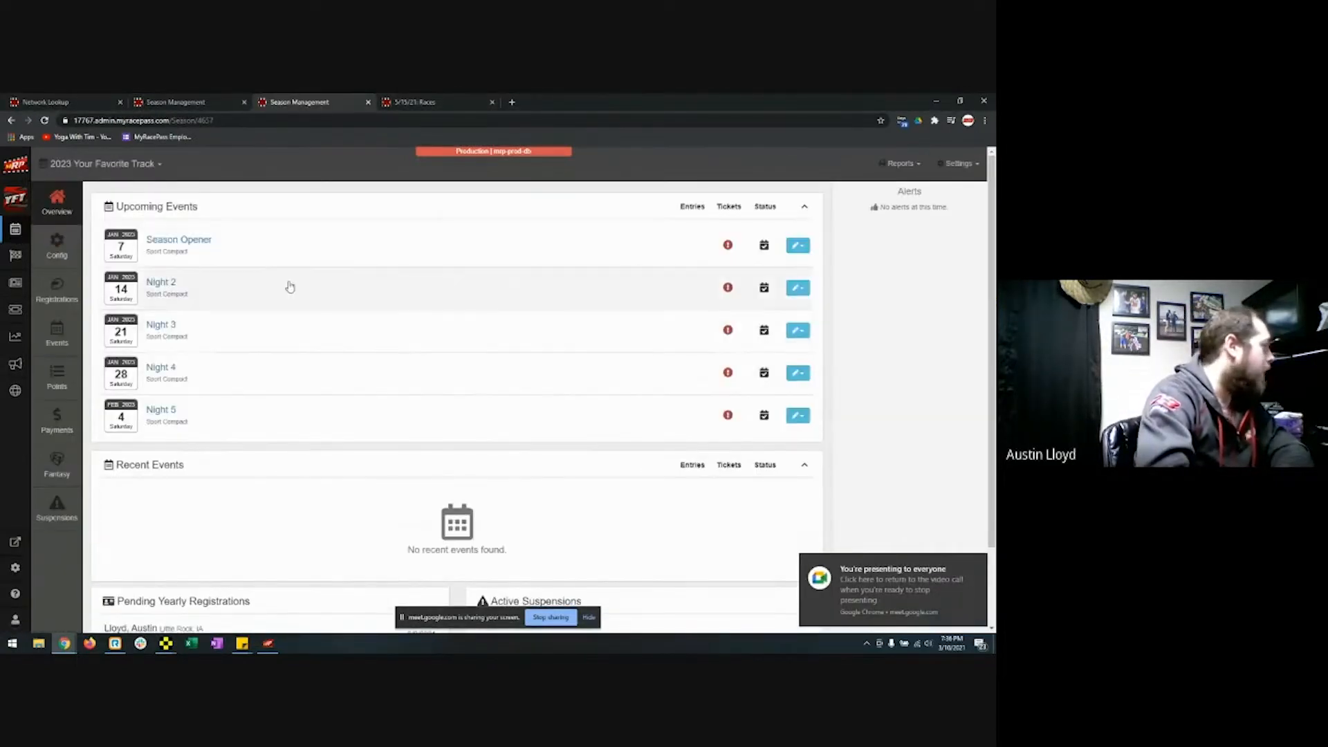
{"action": "left_click", "coordinate": [129, 168]}
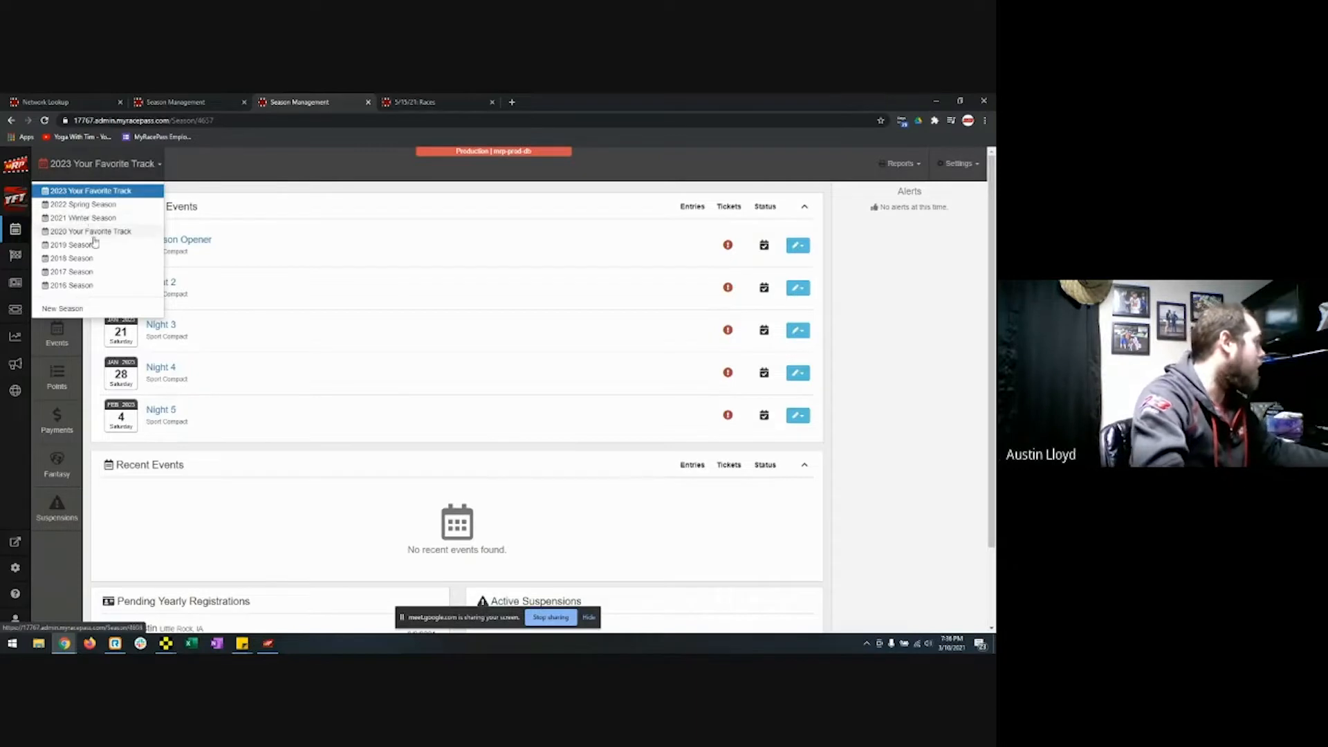
{"action": "left_click", "coordinate": [69, 308]}
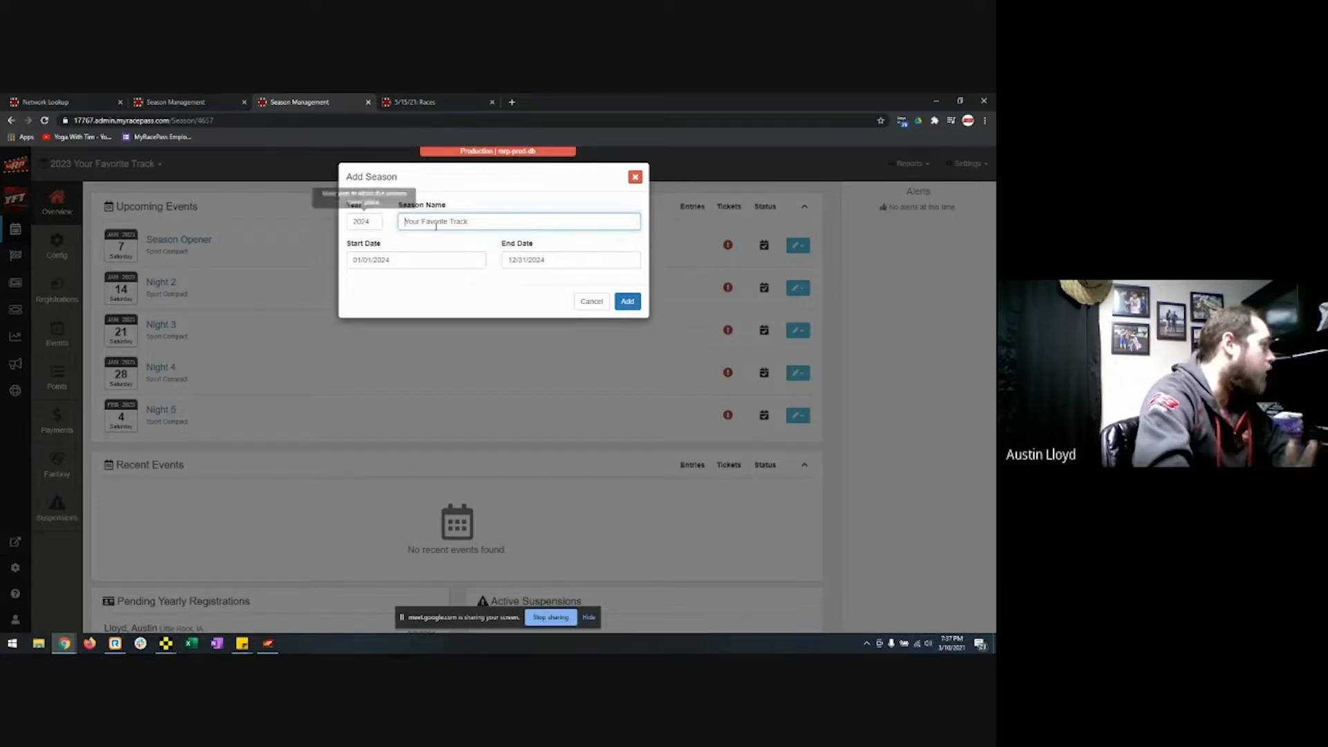
{"action": "type", "text": "2024"}
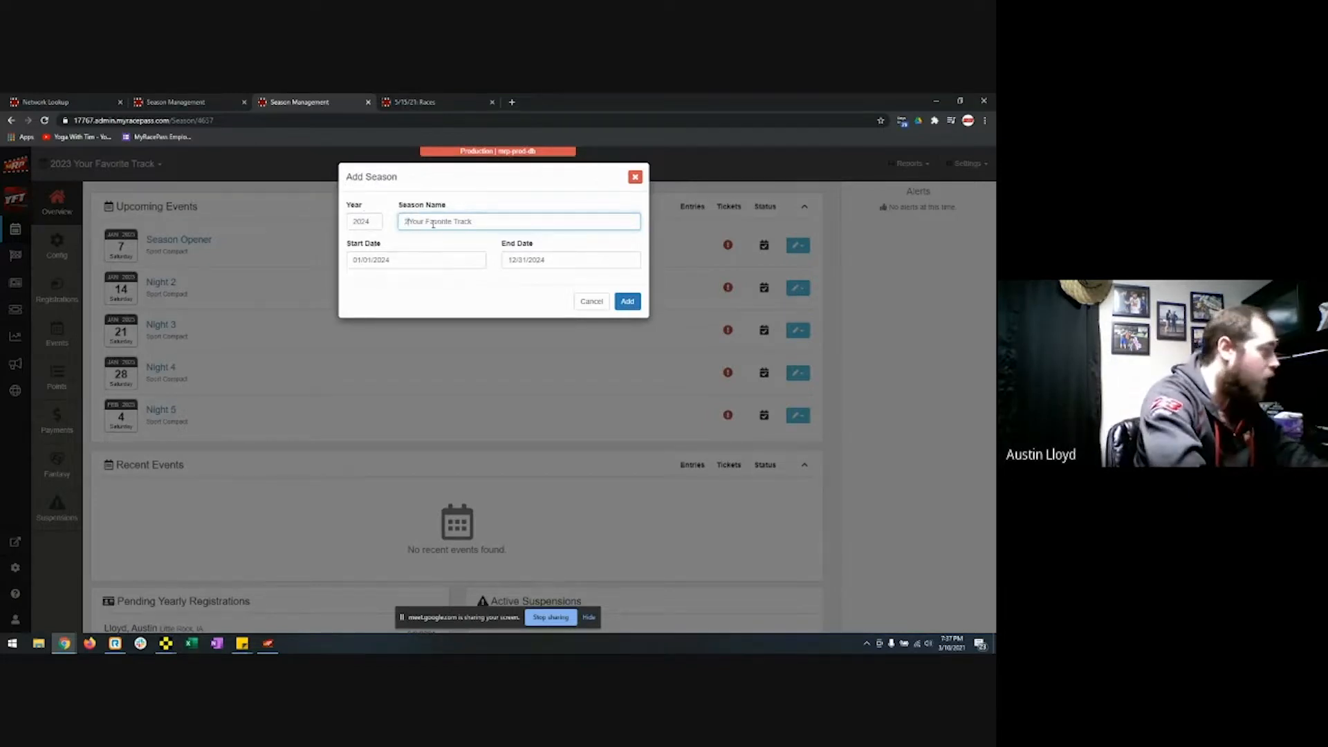
{"action": "key", "text": "BackSpace"}
{"action": "key", "text": "BackSpace"}
{"action": "key", "text": "BackSpace"}
{"action": "key", "text": "BackSpace"}
{"action": "key", "text": "BackSpace"}
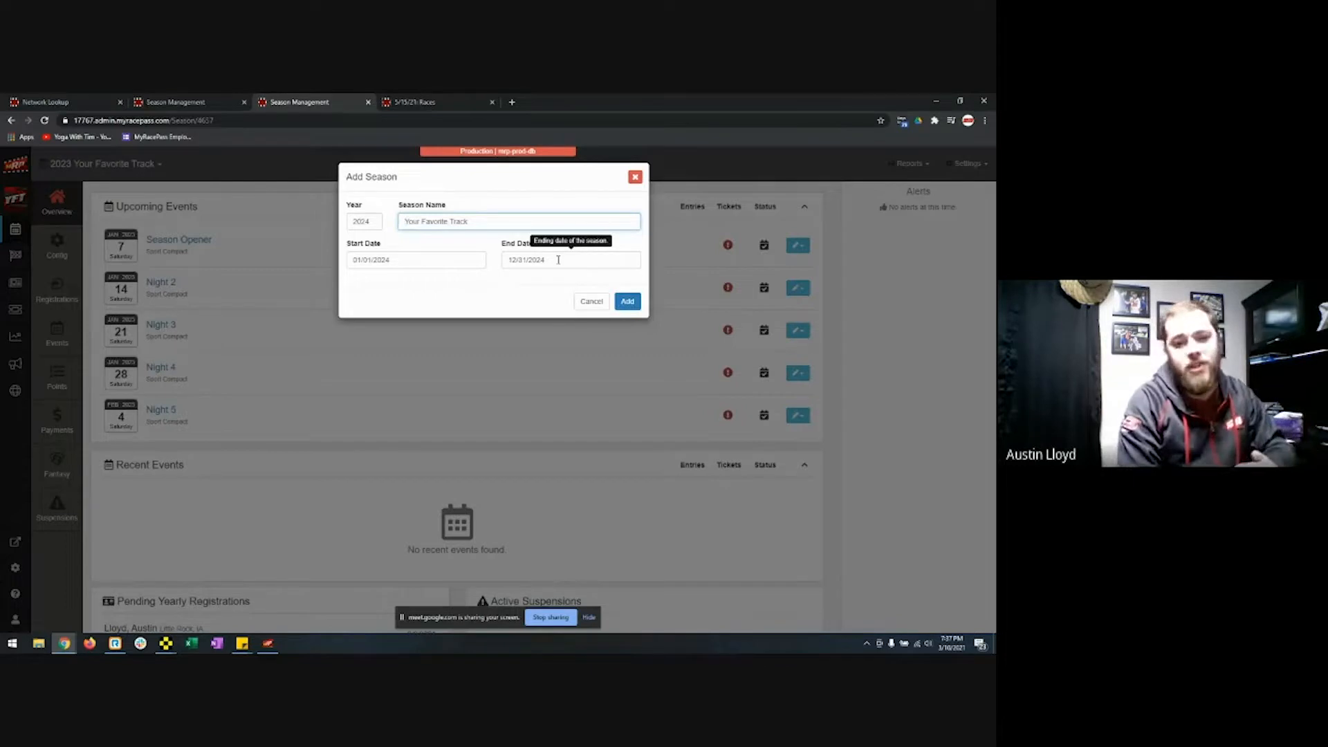
{"action": "left_click", "coordinate": [603, 305]}
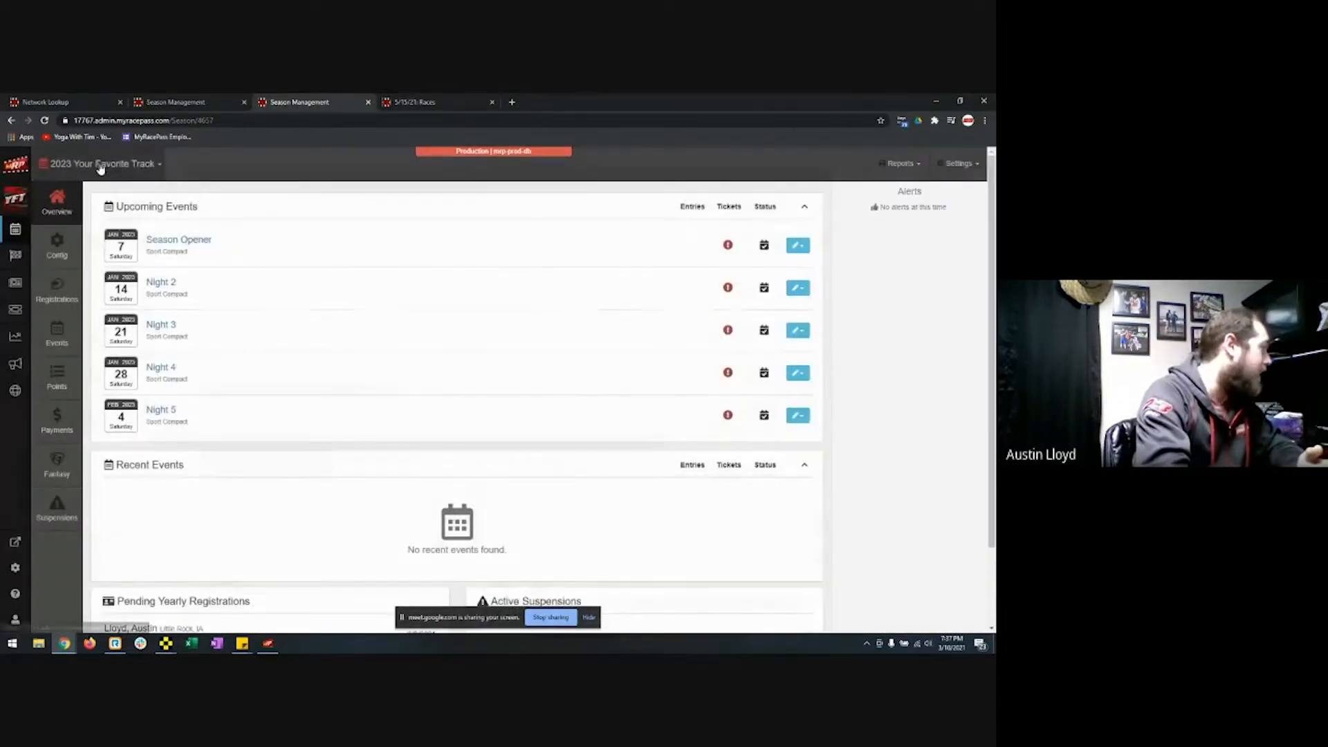
Open the configuration of the 2023 Your Favorite Track season and review its information, tracks, series and classes
{"action": "left_click", "coordinate": [100, 166]}
{"action": "left_click", "coordinate": [100, 170]}
{"action": "left_click", "coordinate": [57, 244]}
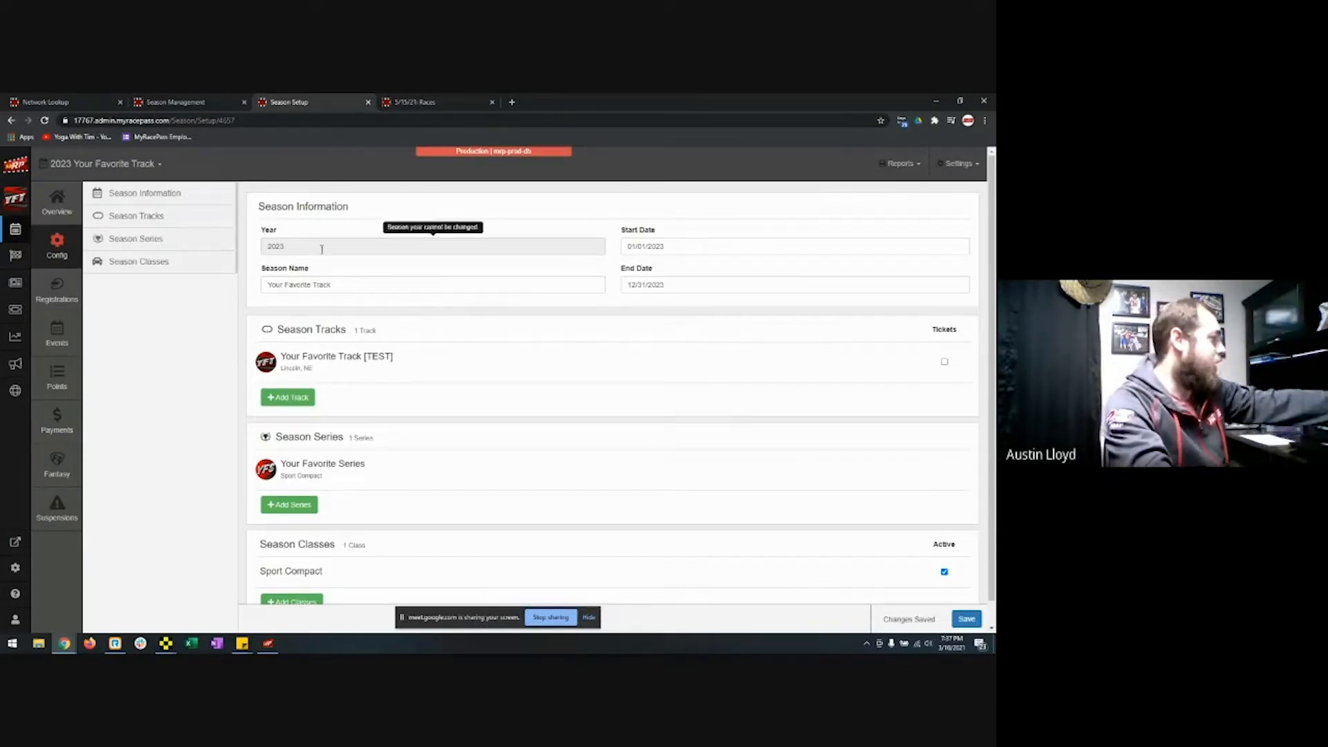
{"action": "scroll", "coordinate": [580, 228], "scroll_direction": "down", "scroll_amount": 1}
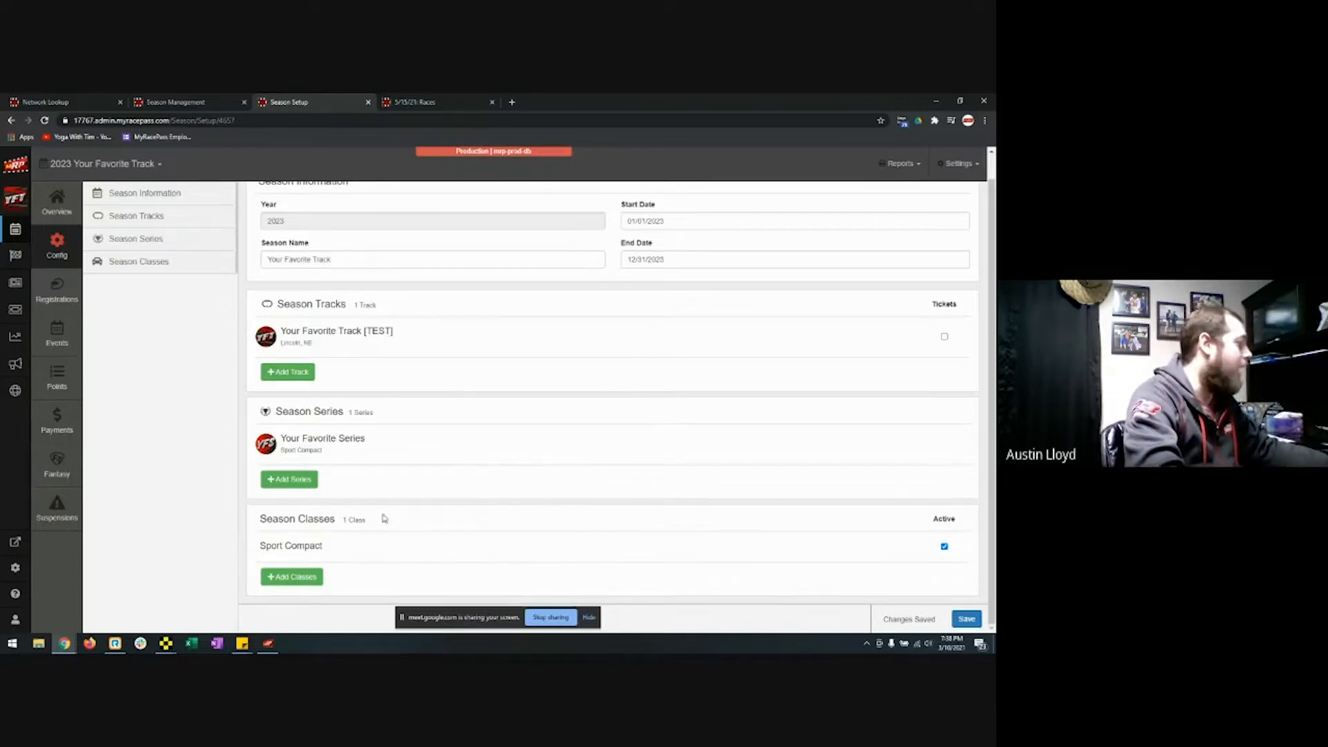
Review the My Series and Season Series choices for adding a series to the season, and close the selection without adding one
{"action": "left_click", "coordinate": [284, 480]}
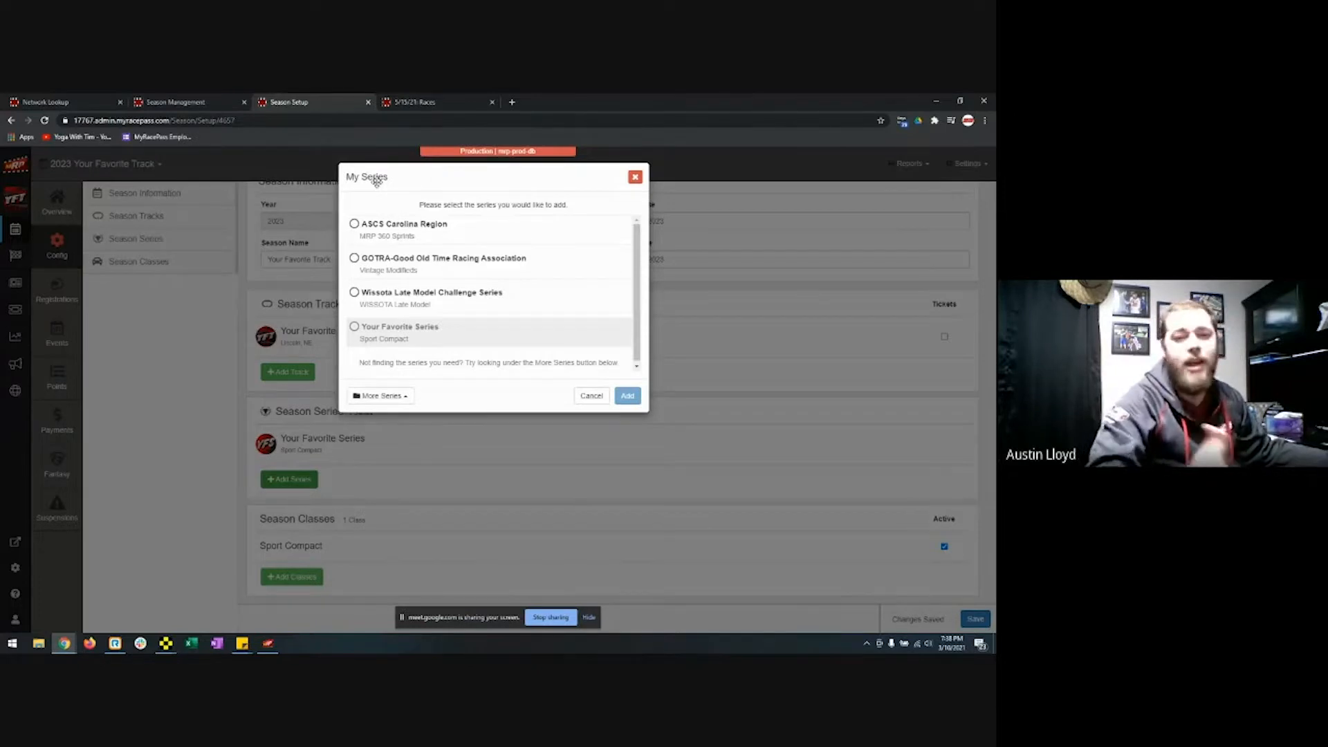
{"action": "left_click", "coordinate": [405, 403]}
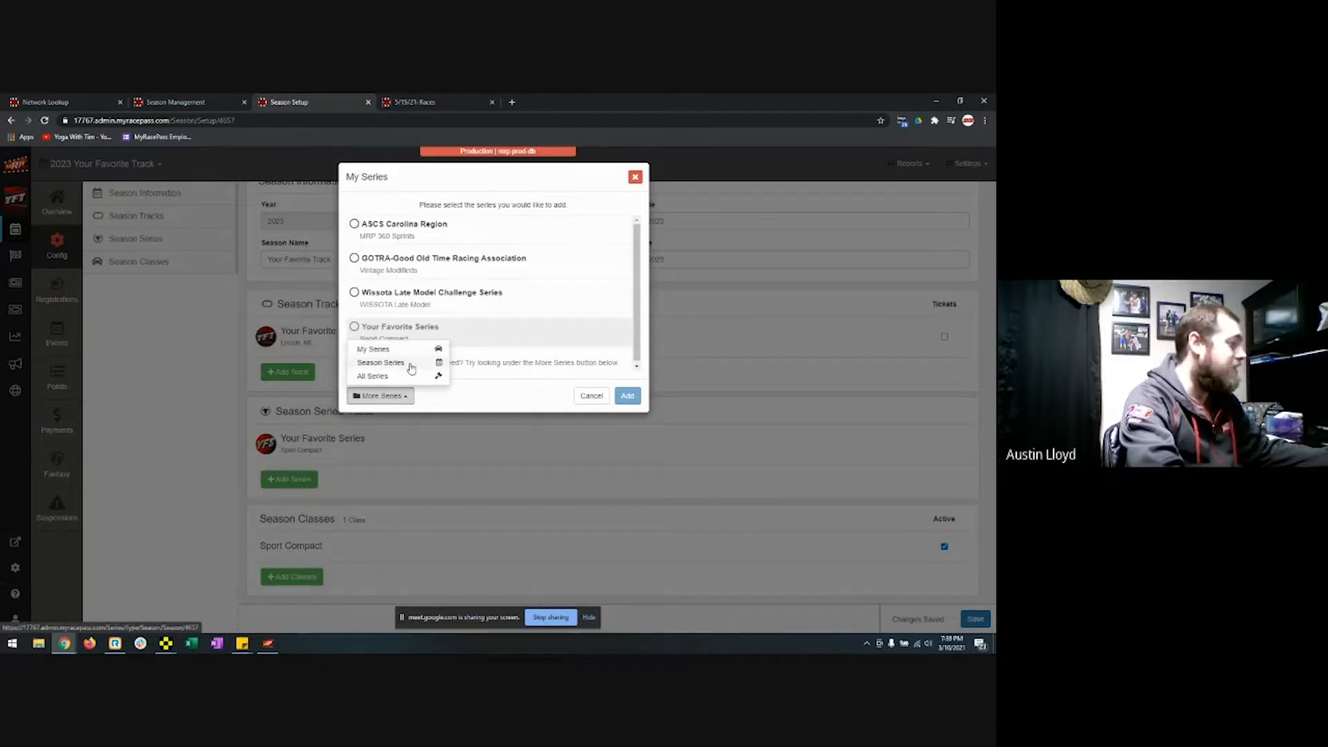
{"action": "left_click", "coordinate": [410, 368]}
{"action": "scroll", "coordinate": [407, 342], "scroll_direction": "down", "scroll_amount": 1}
{"action": "left_click", "coordinate": [406, 342]}
{"action": "left_click", "coordinate": [589, 394]}
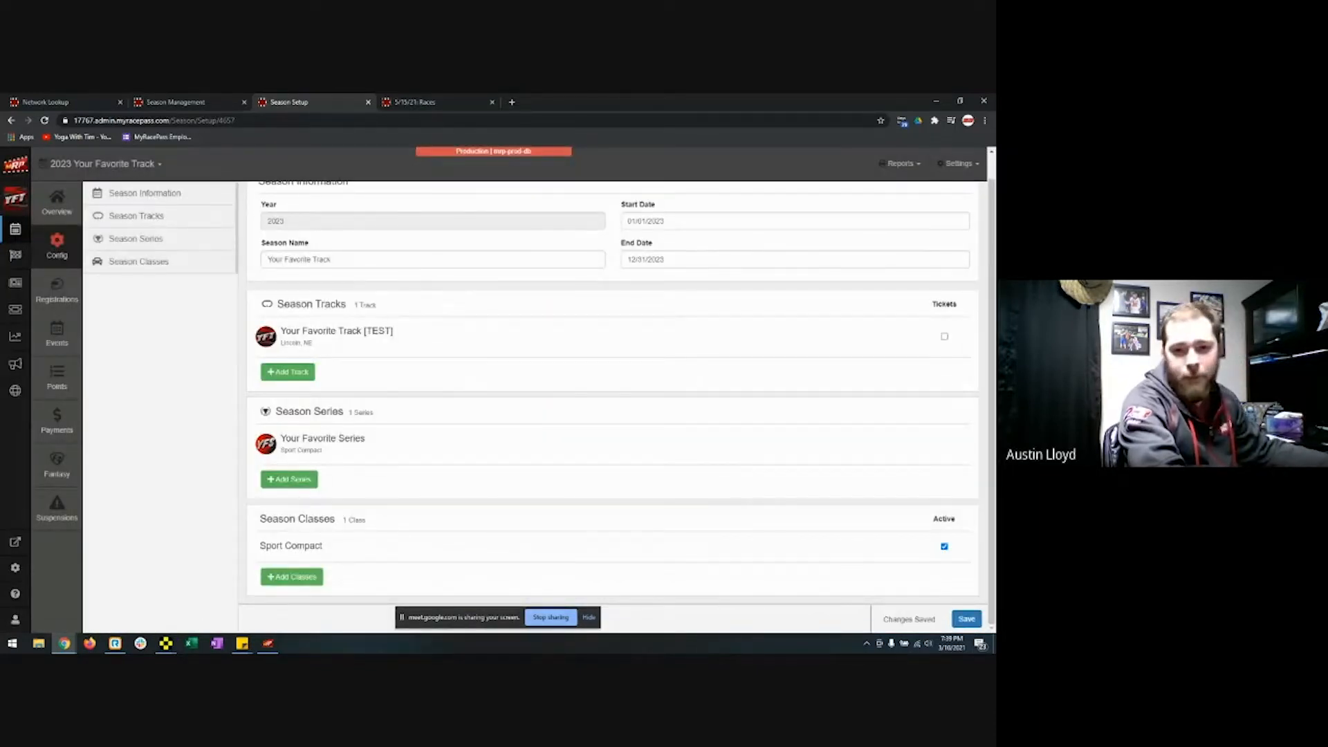
Search all series for "Dirt Knight" while adding a season series, and clear the search text
{"action": "left_click", "coordinate": [302, 481]}
{"action": "left_click", "coordinate": [391, 399]}
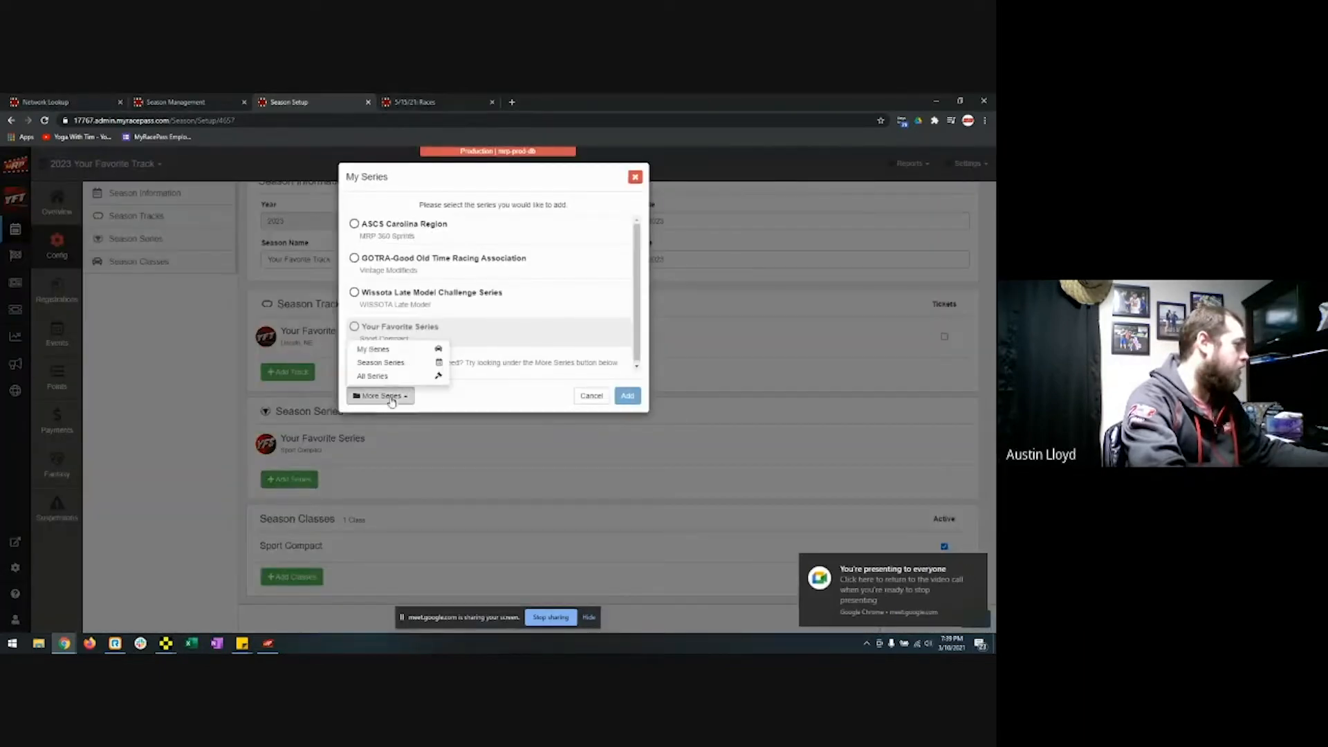
{"action": "left_click", "coordinate": [379, 375]}
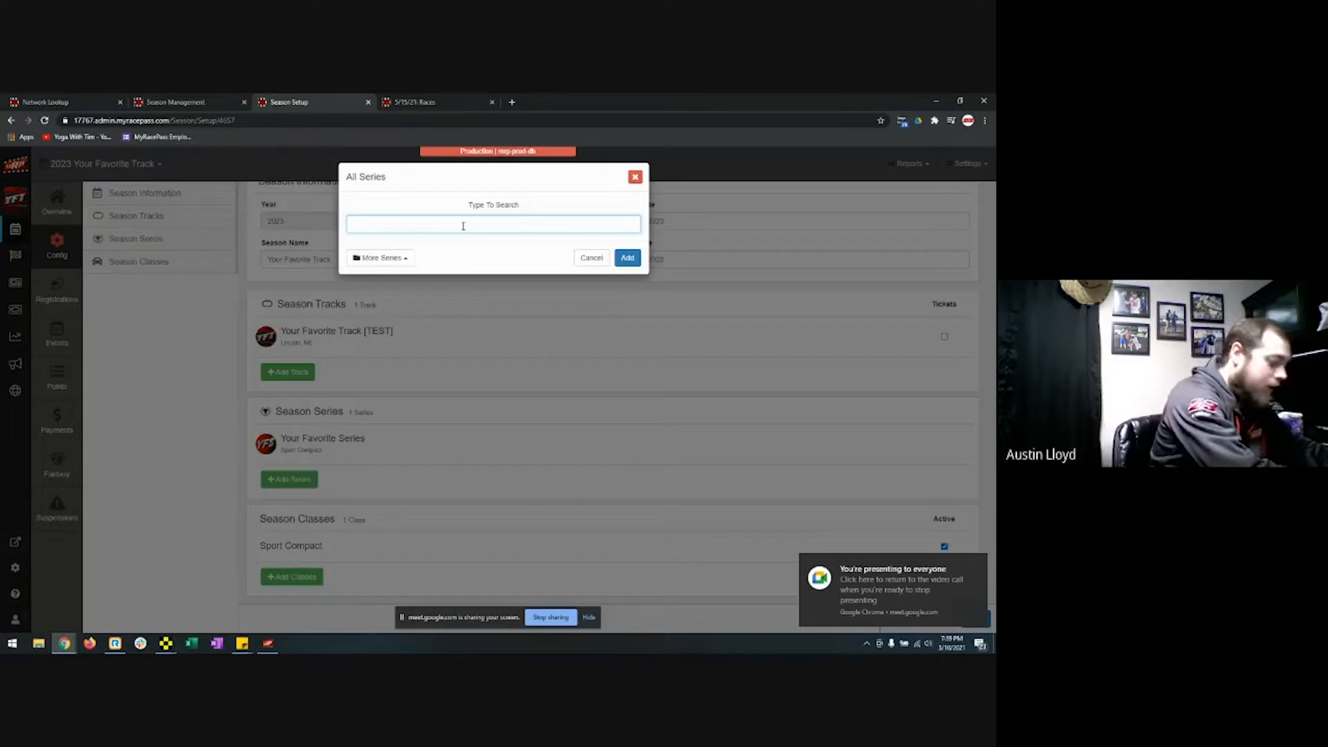
{"action": "type", "text": "Dirt King"}
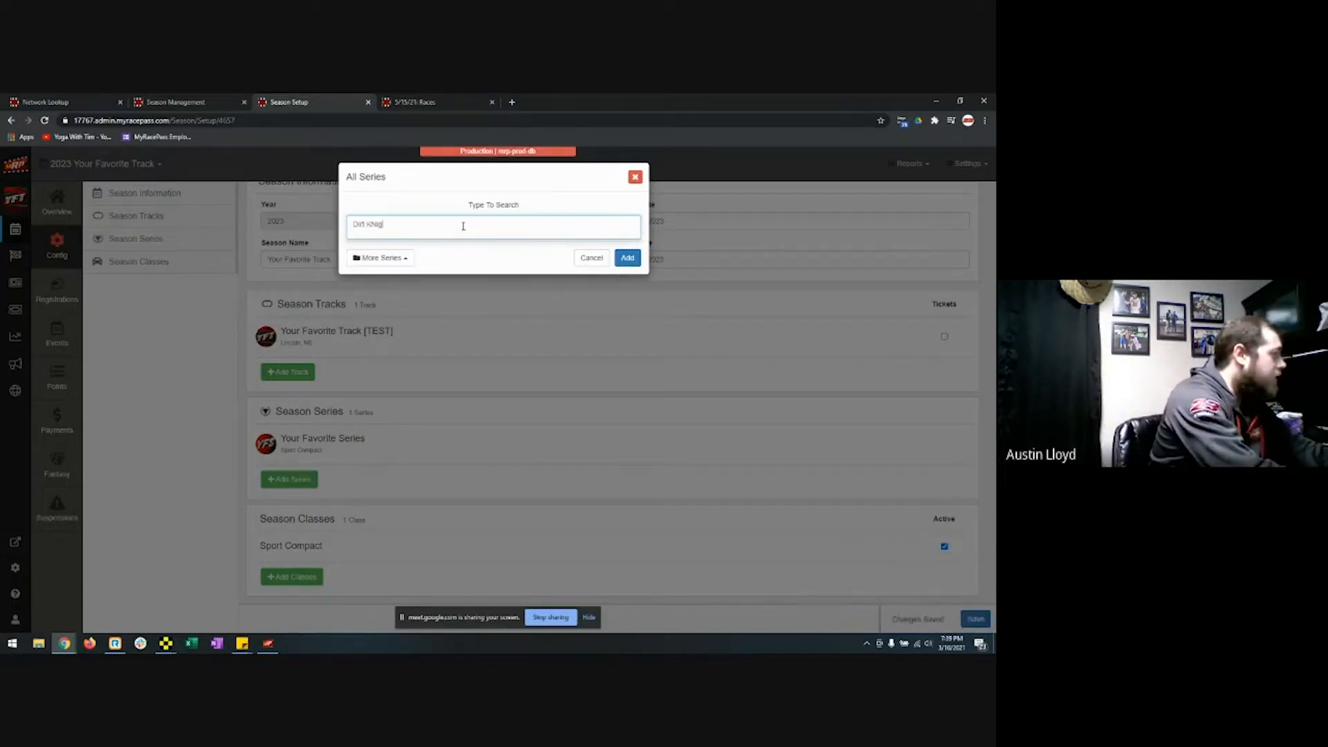
{"action": "key", "text": "BackSpace"}
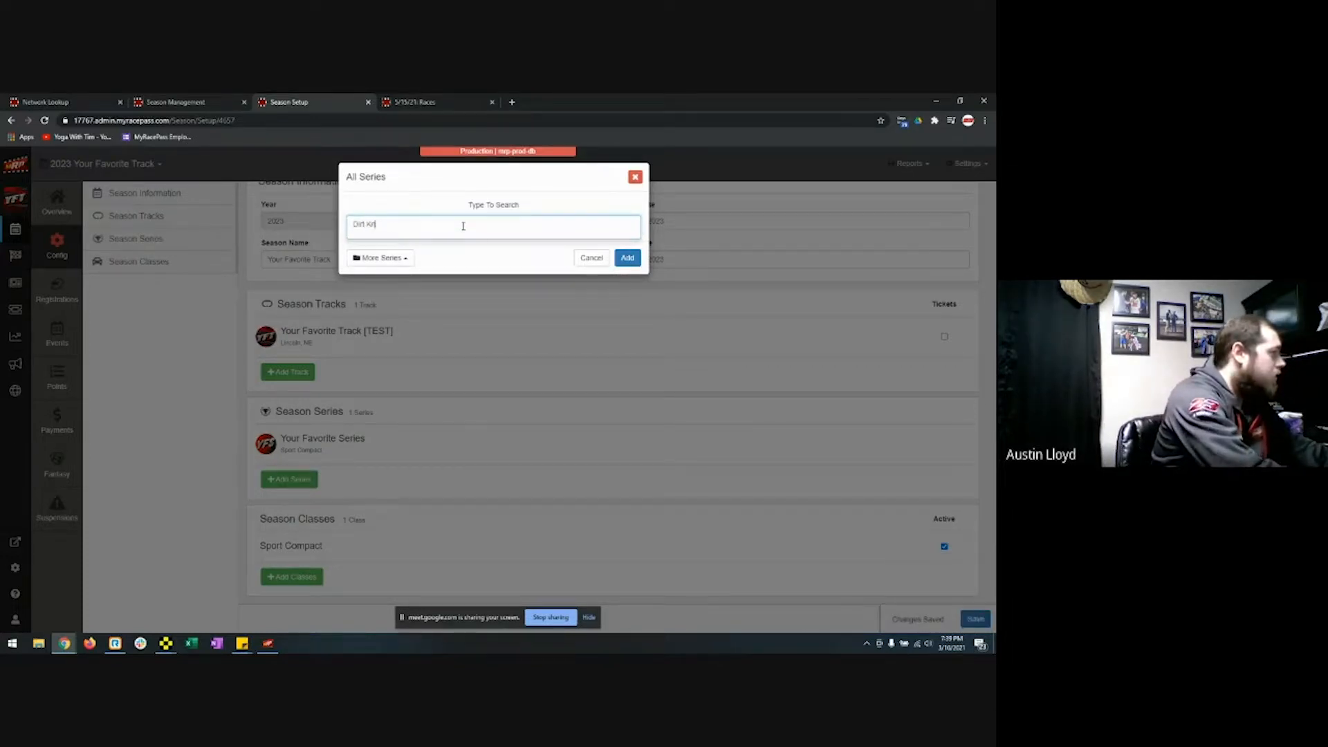
{"action": "type", "text": "ght"}
{"action": "key", "text": "BackSpace"}
{"action": "key", "text": "BackSpace"}
{"action": "key", "text": "BackSpace"}
{"action": "key", "text": "BackSpace"}
{"action": "key", "text": "BackSpace"}
{"action": "key", "text": "BackSpace"}
{"action": "key", "text": "BackSpace"}
{"action": "key", "text": "BackSpace"}
{"action": "key", "text": "BackSpace"}
{"action": "key", "text": "BackSpace"}
{"action": "key", "text": "BackSpace"}
{"action": "key", "text": "BackSpace"}
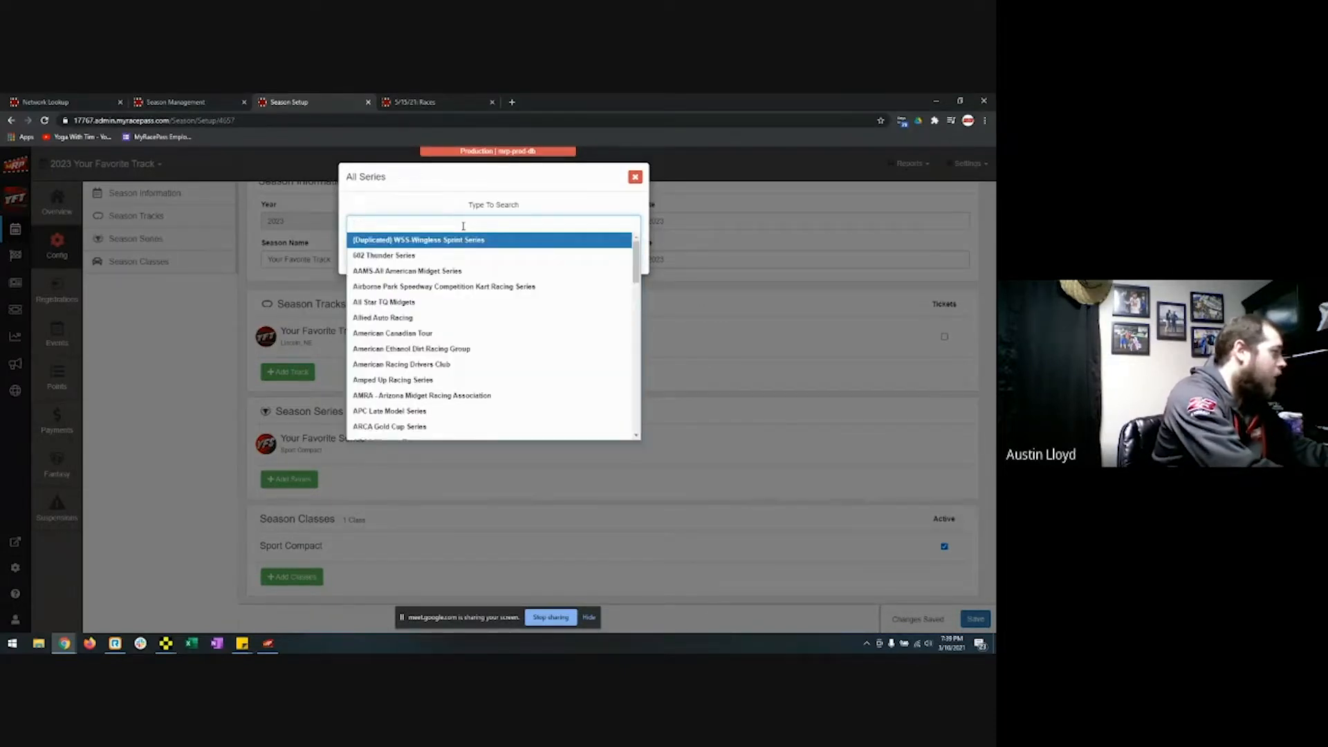
Search all series for "Nebr", step through the Nebraska matches, and close the series search without adding any
{"action": "type", "text": "Nebr"}
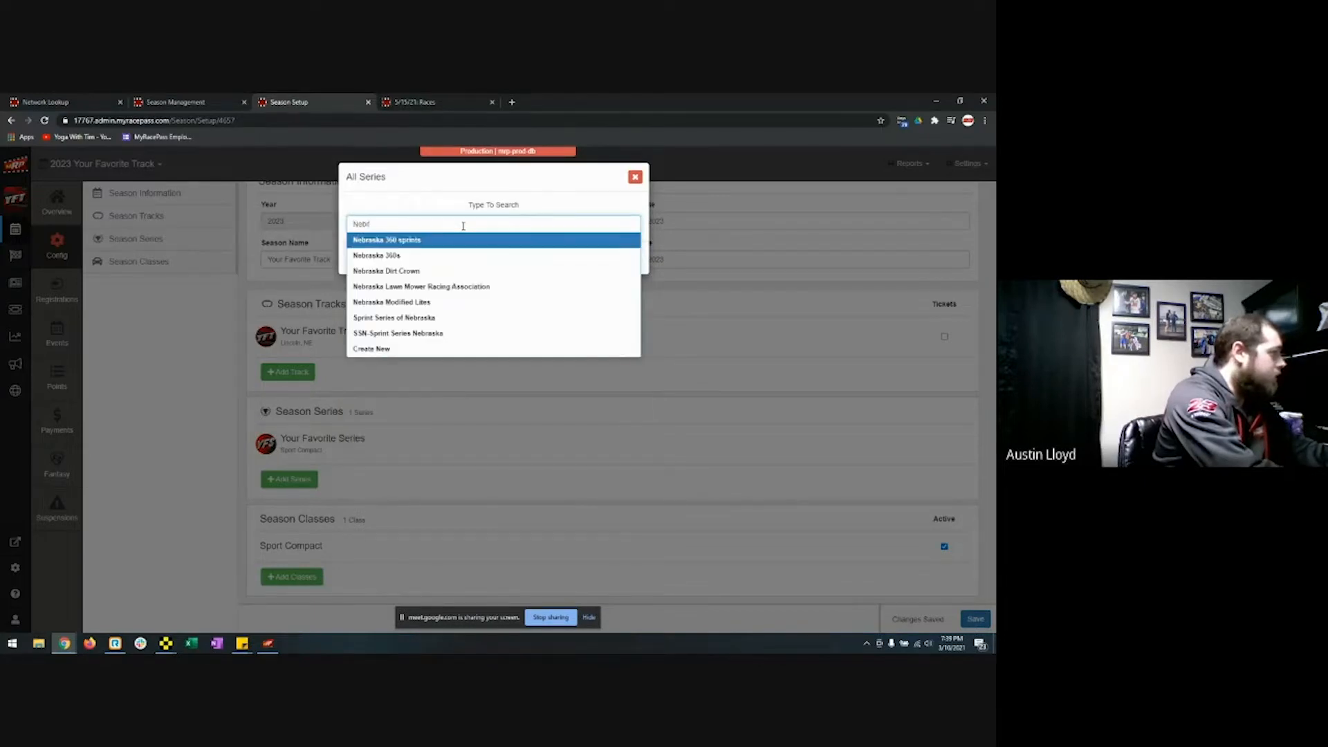
{"action": "key", "text": "Down"}
{"action": "key", "text": "Down"}
{"action": "key", "text": "Down"}
{"action": "key", "text": "Down"}
{"action": "key", "text": "Down"}
{"action": "key", "text": "Down"}
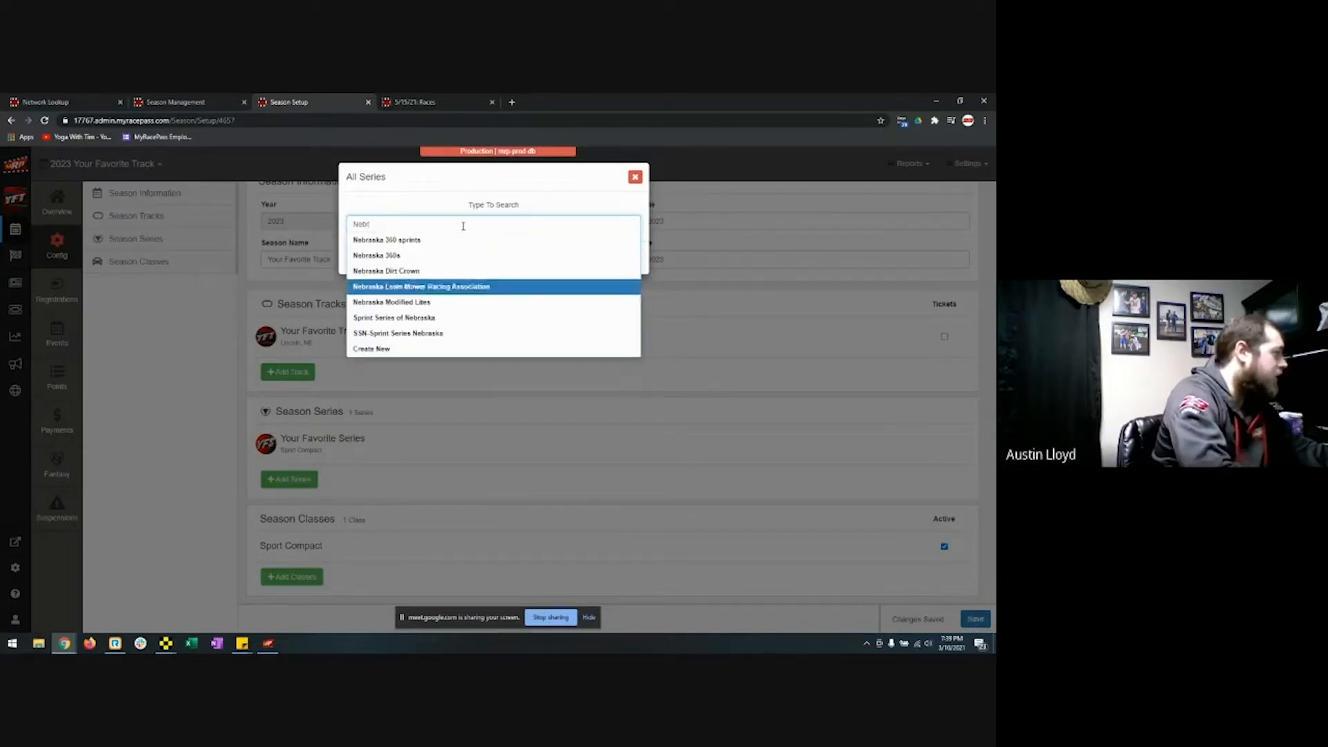
{"action": "key", "text": "Up"}
{"action": "key", "text": "Down"}
{"action": "key", "text": "Down"}
{"action": "key", "text": "Up"}
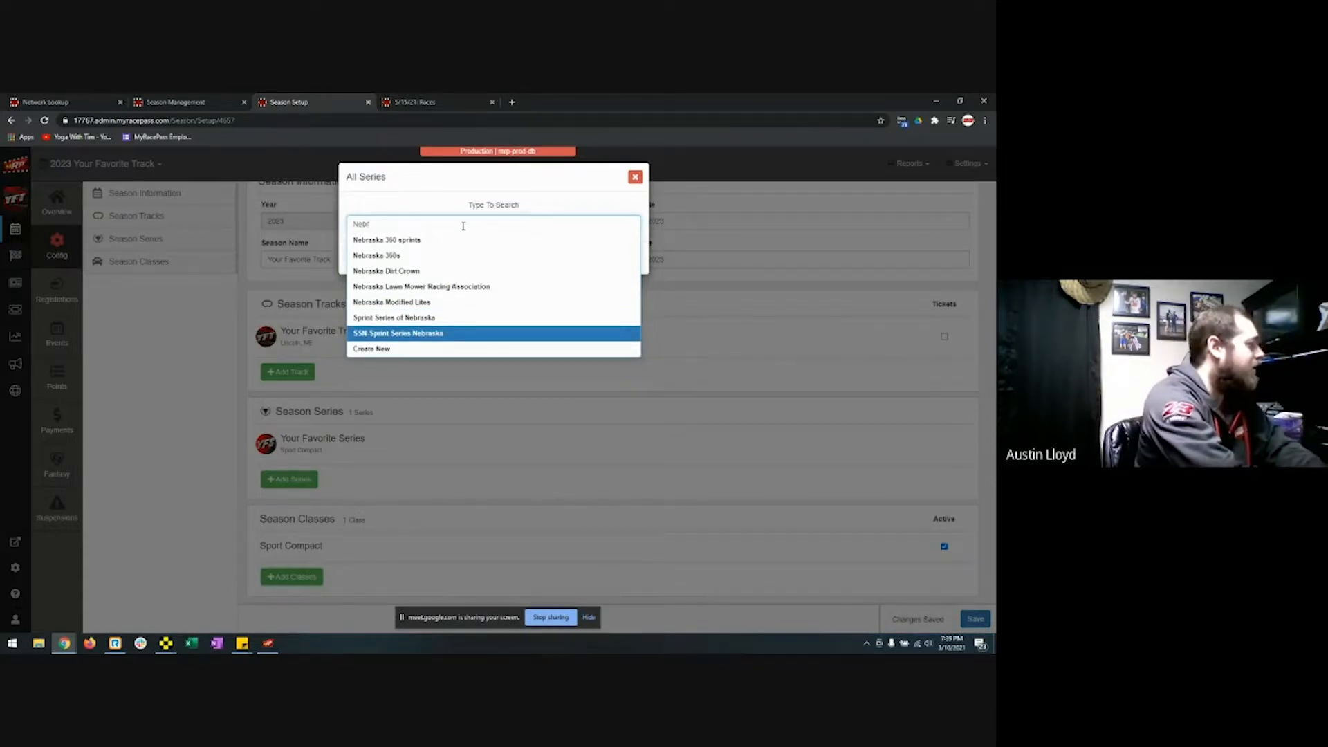
{"action": "key", "text": "BackSpace"}
{"action": "key", "text": "BackSpace"}
{"action": "key", "text": "BackSpace"}
{"action": "key", "text": "BackSpace"}
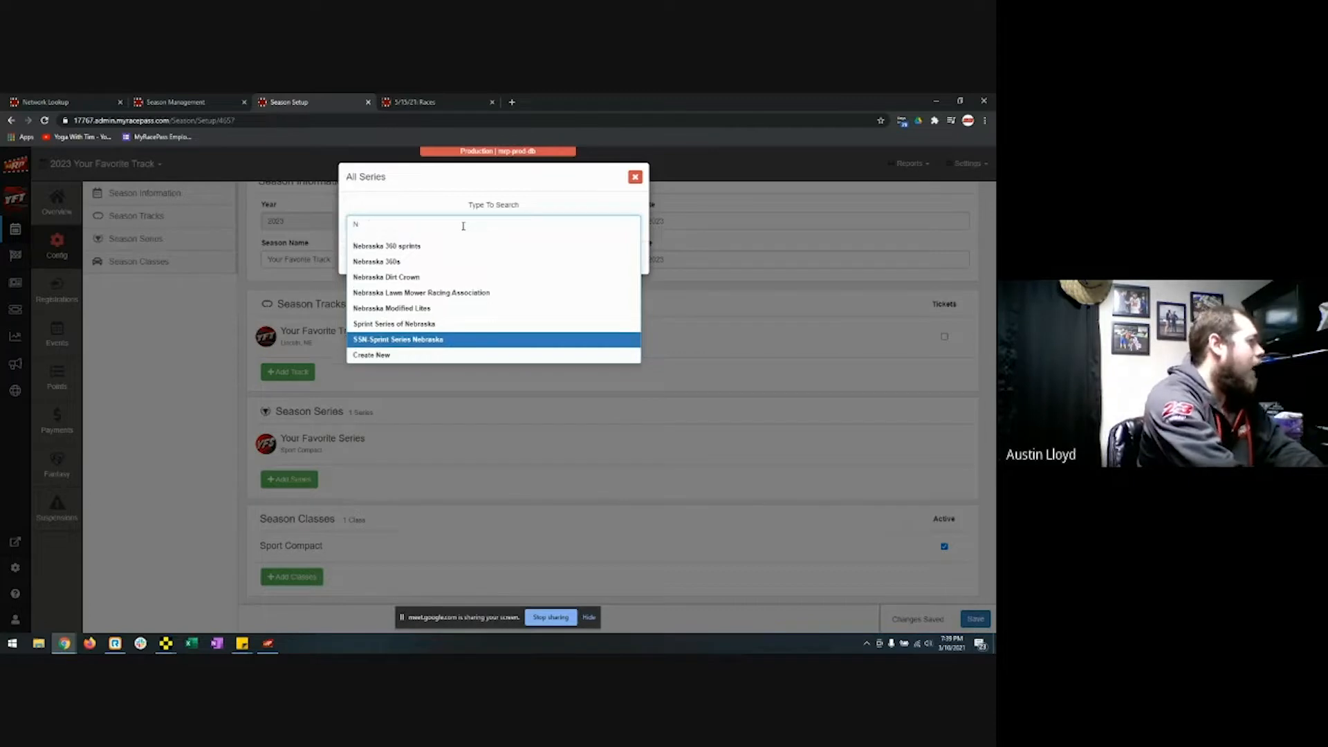
{"action": "left_click", "coordinate": [635, 178]}
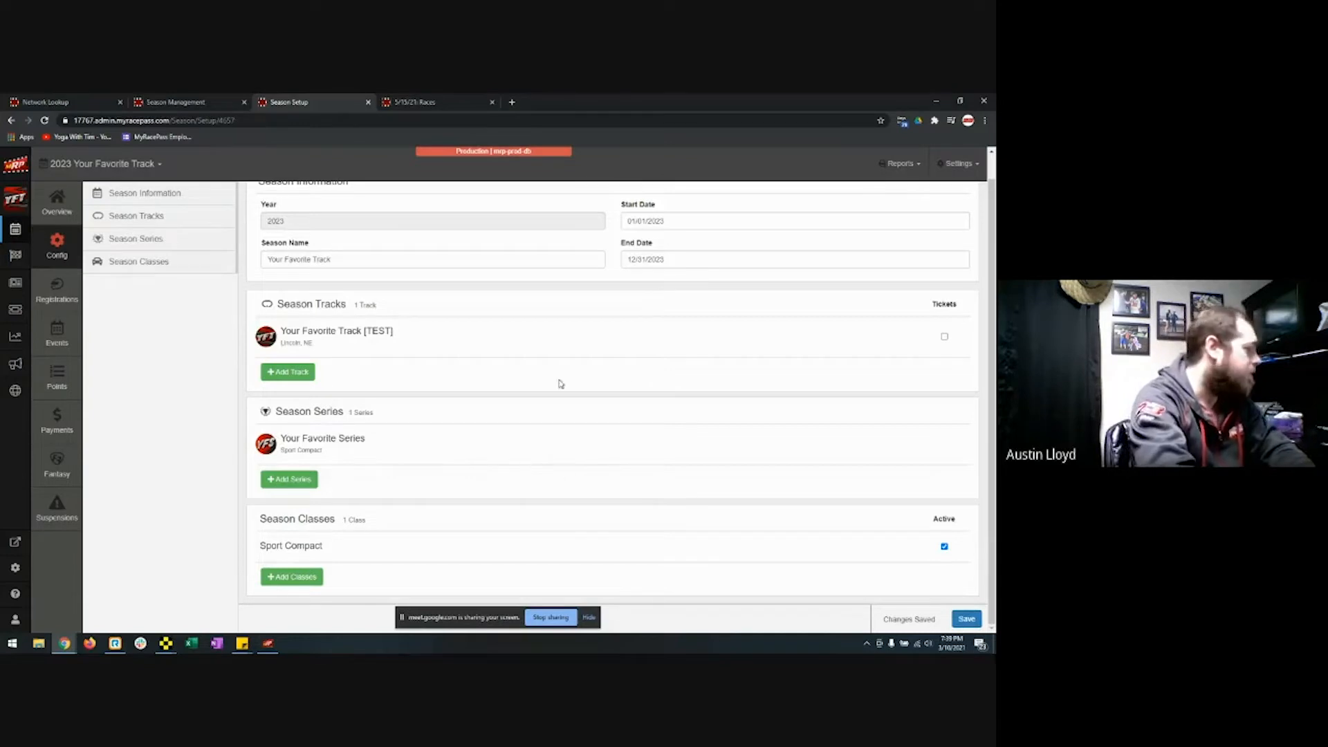
Try to add Sprint Series of Nebraska from all series to the season's series
{"action": "left_click", "coordinate": [289, 478]}
{"action": "left_click", "coordinate": [392, 397]}
{"action": "left_click", "coordinate": [373, 375]}
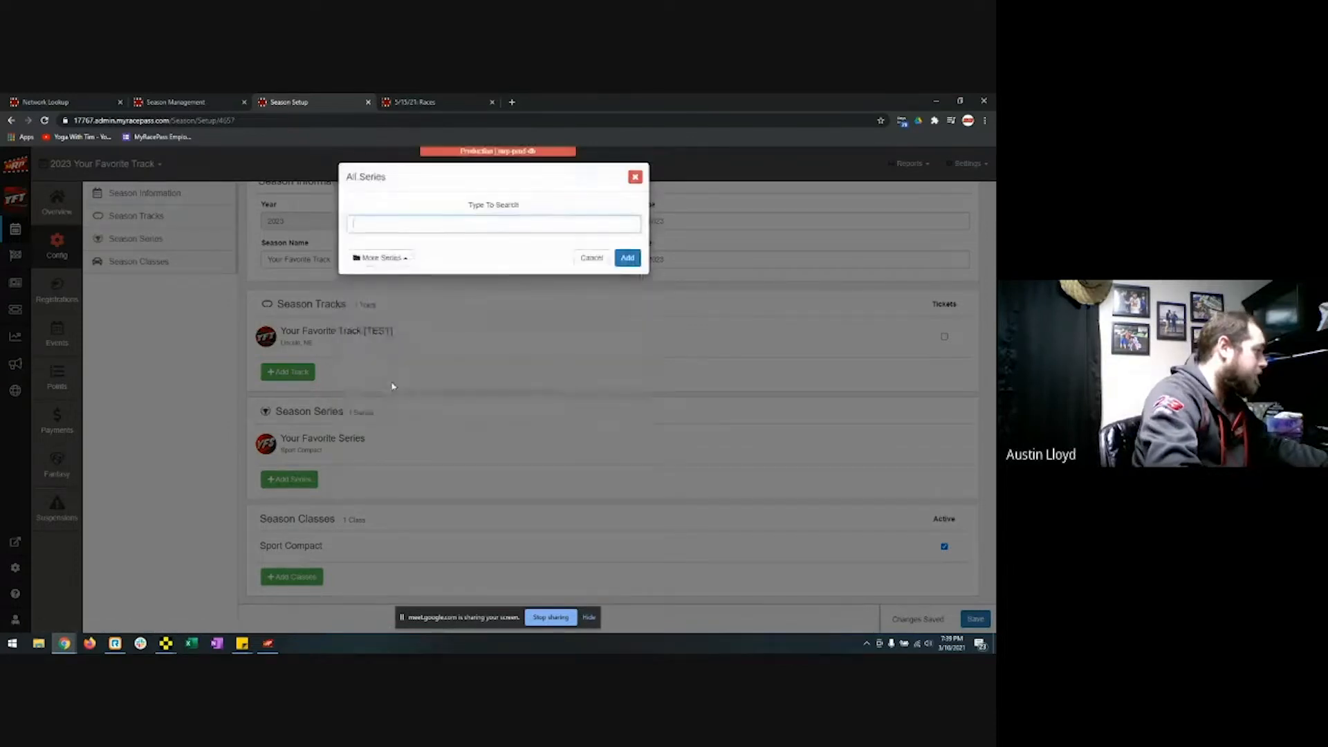
{"action": "type", "text": "sprint seri"}
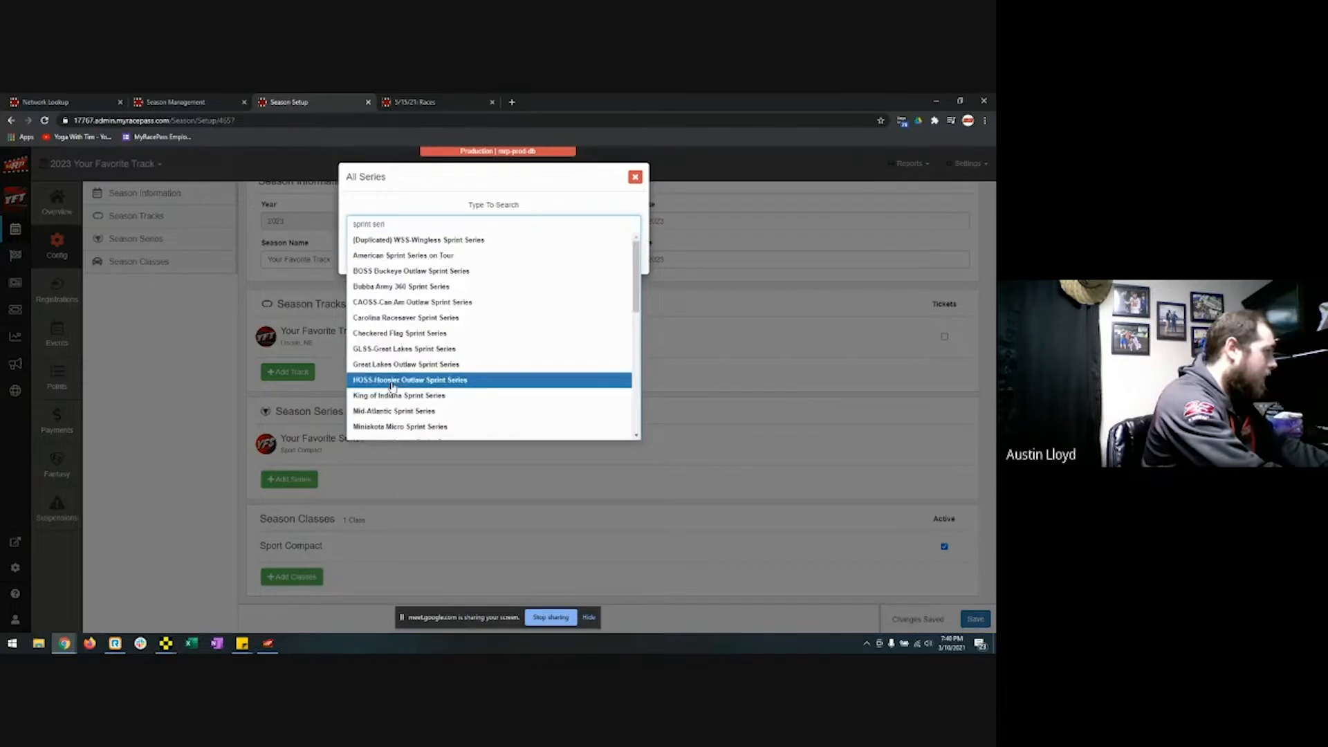
{"action": "type", "text": "es of neb"}
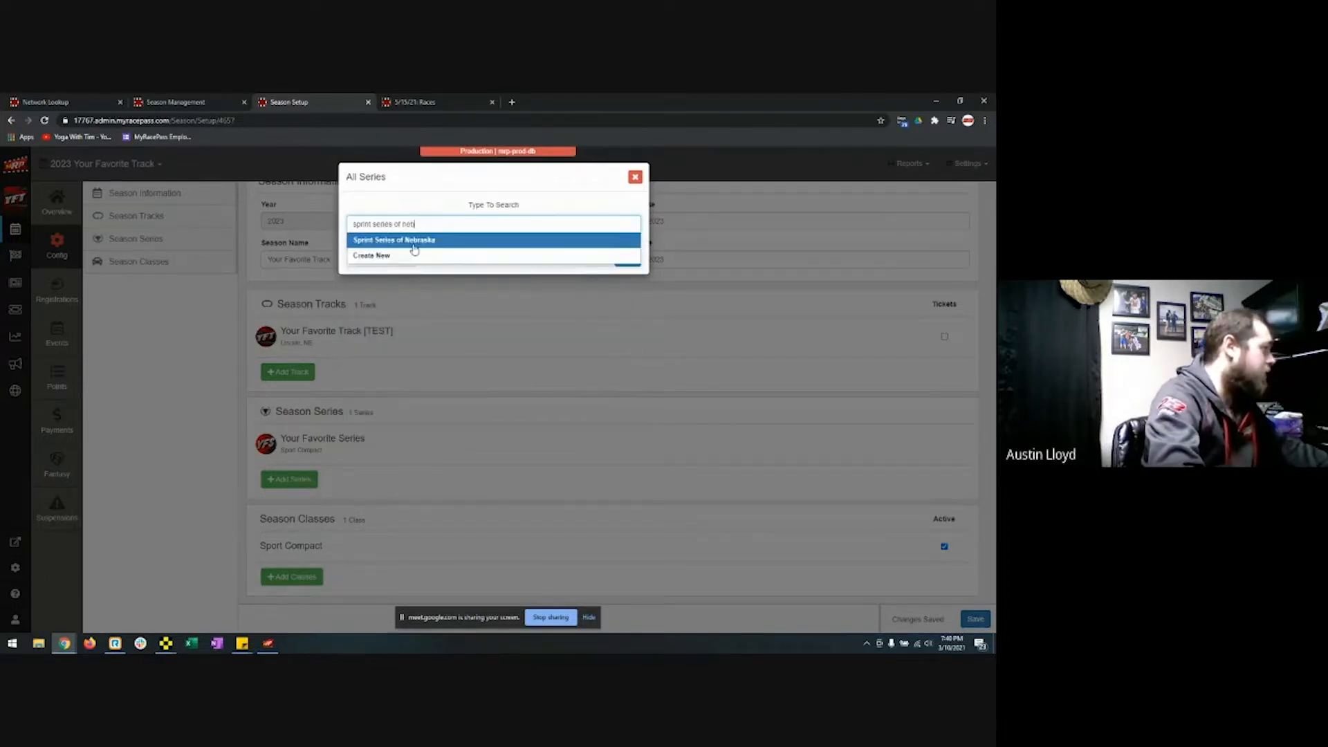
{"action": "left_click", "coordinate": [414, 242]}
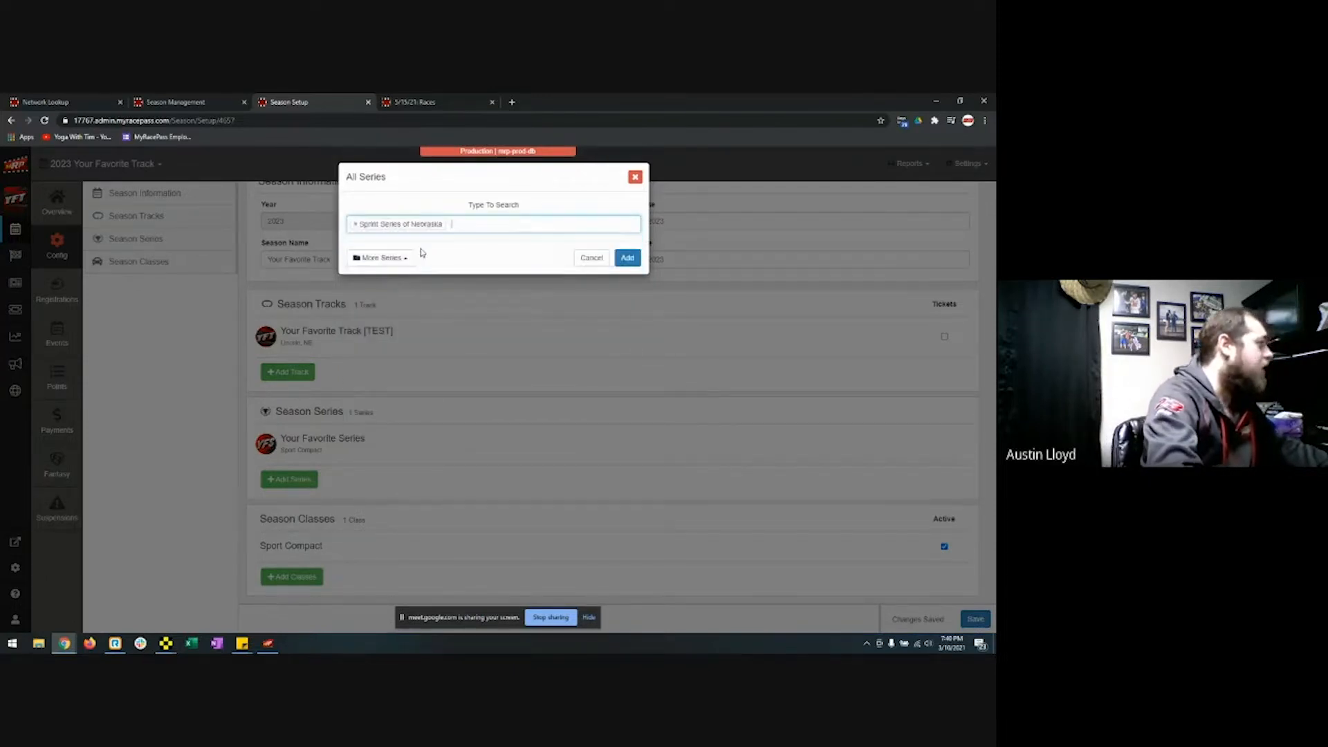
{"action": "left_click", "coordinate": [626, 261]}
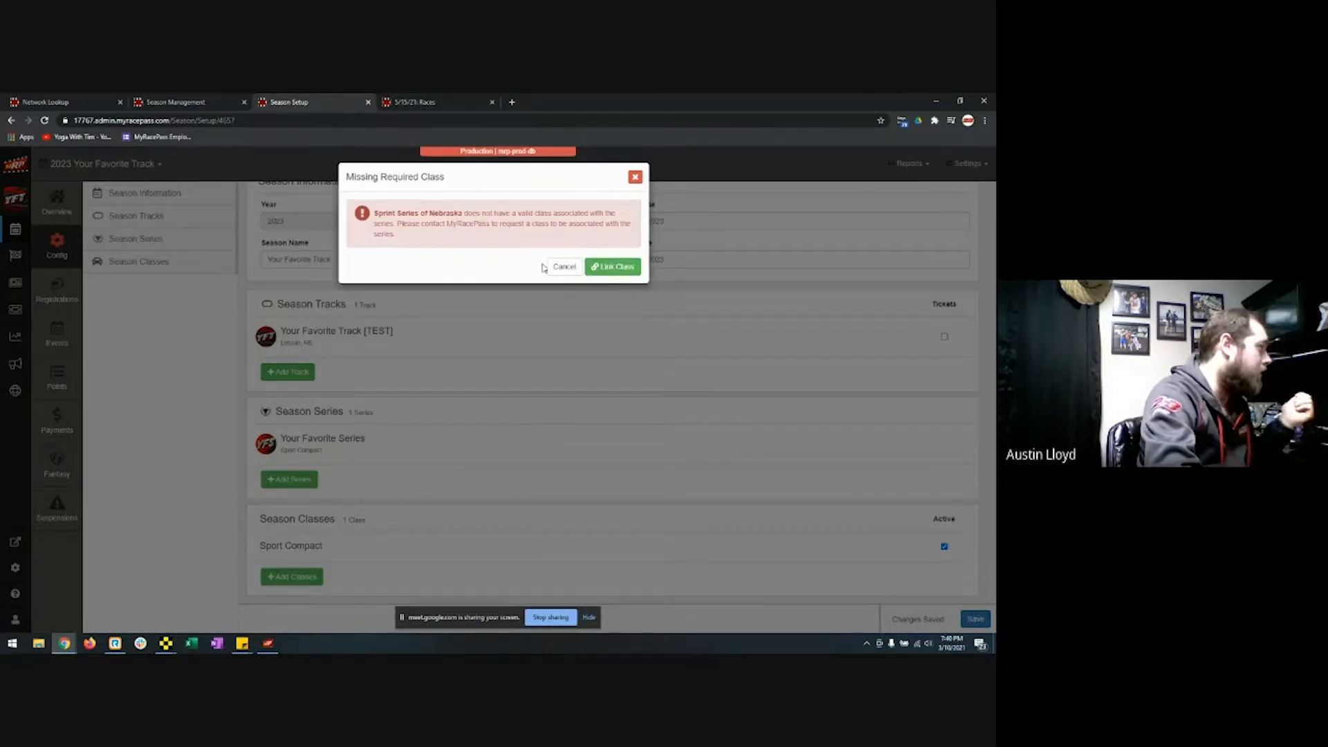
{"action": "left_click", "coordinate": [563, 267]}
Search all series for "Dirt knights" and add IMCA SpeedShiftTV Dirt Knights Tour to the season's series
{"action": "left_click", "coordinate": [297, 487]}
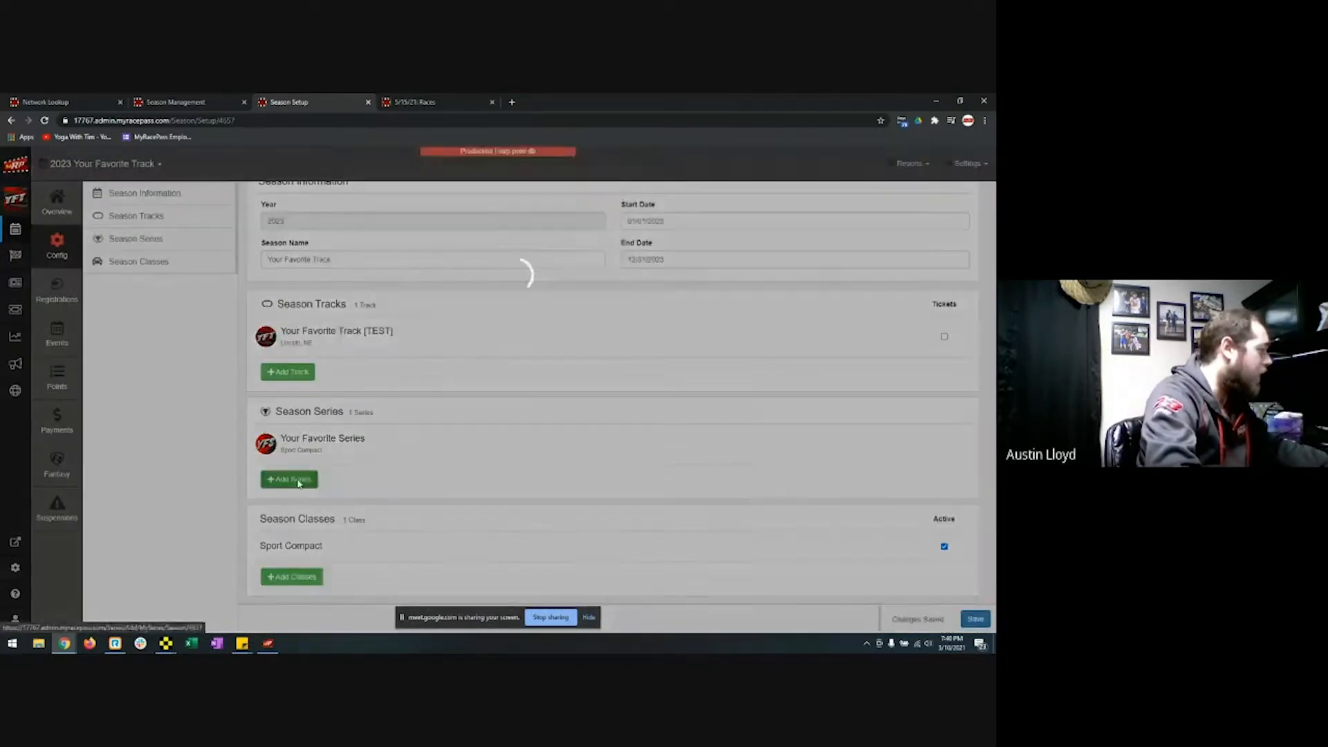
{"action": "left_click", "coordinate": [386, 397]}
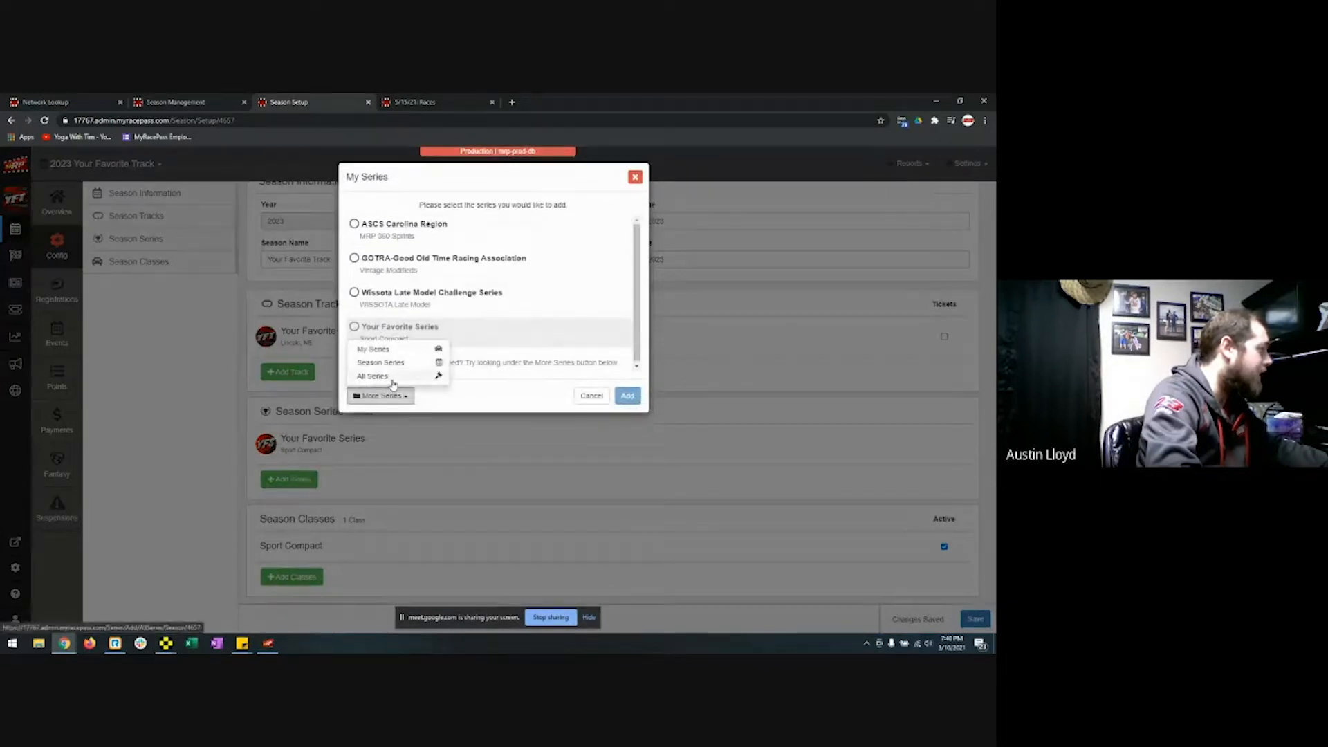
{"action": "left_click", "coordinate": [392, 378]}
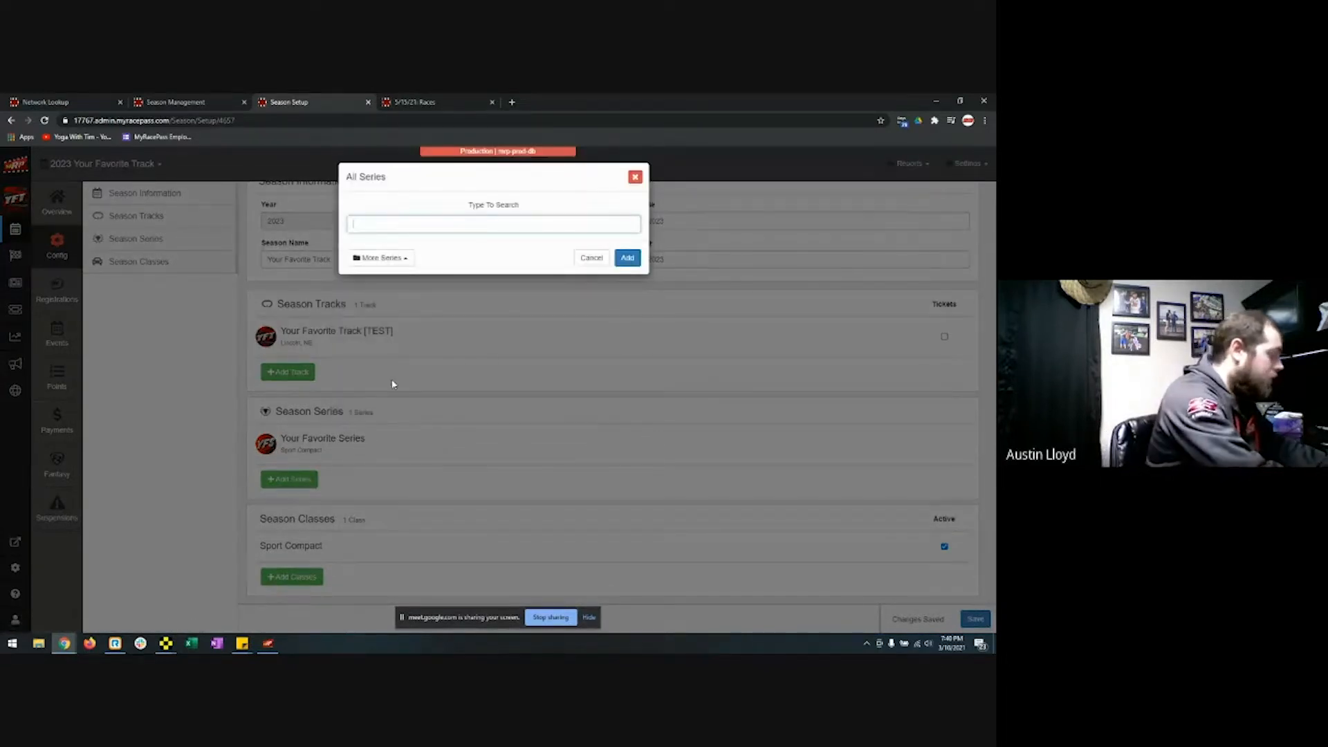
{"action": "type", "text": "Dirt knights"}
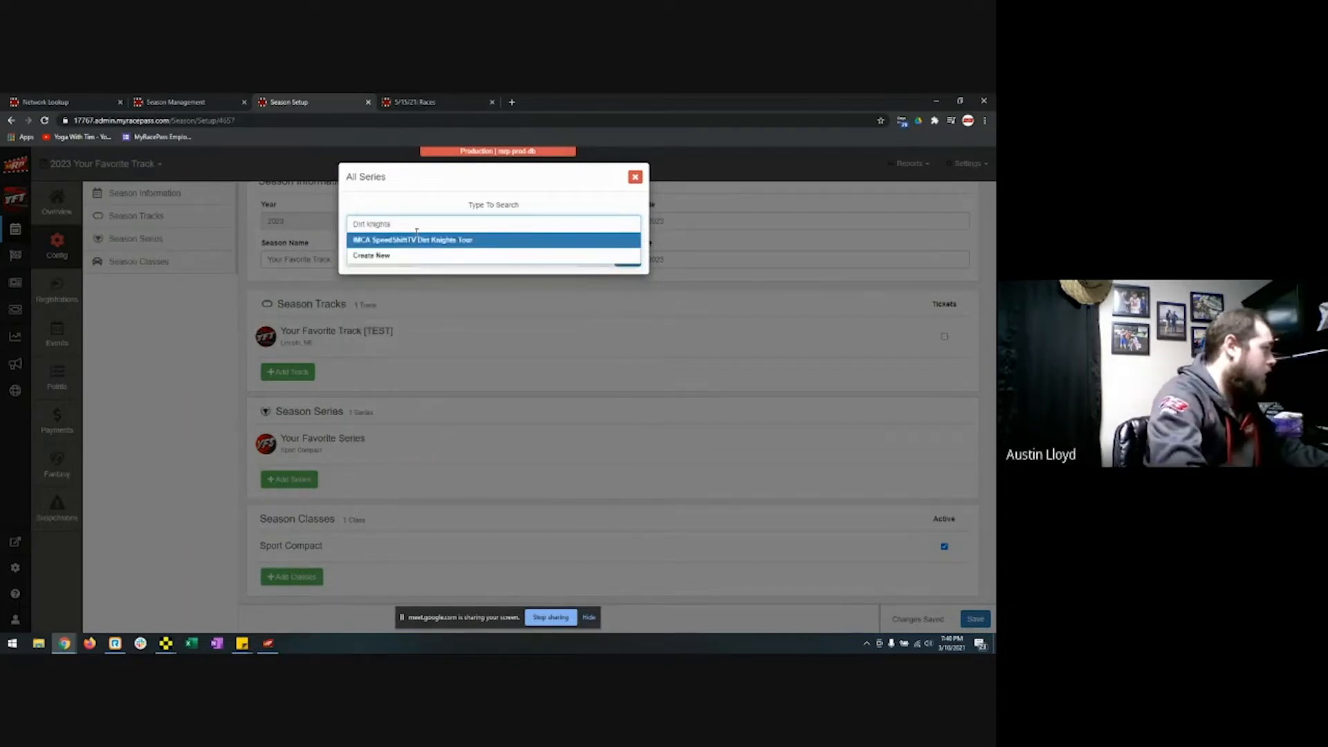
{"action": "left_click", "coordinate": [416, 235]}
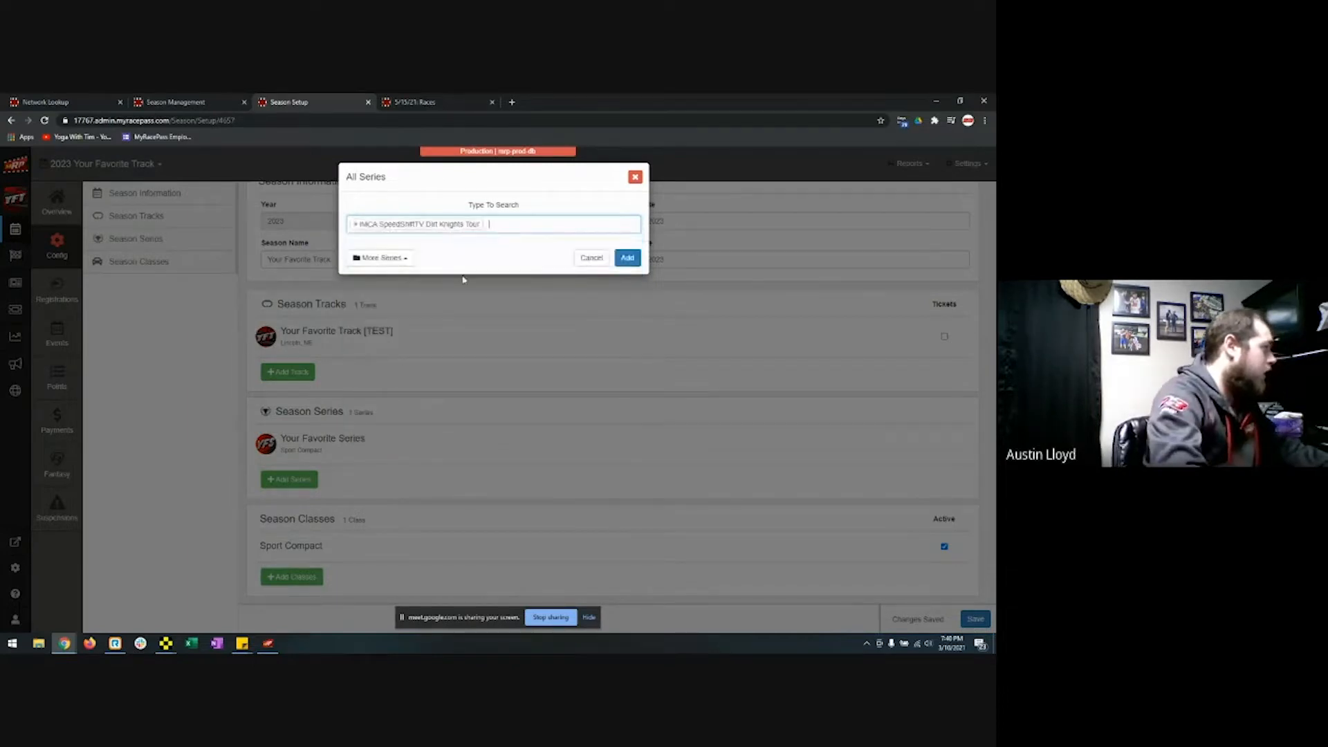
{"action": "left_click", "coordinate": [623, 260]}
{"action": "left_click", "coordinate": [619, 271]}
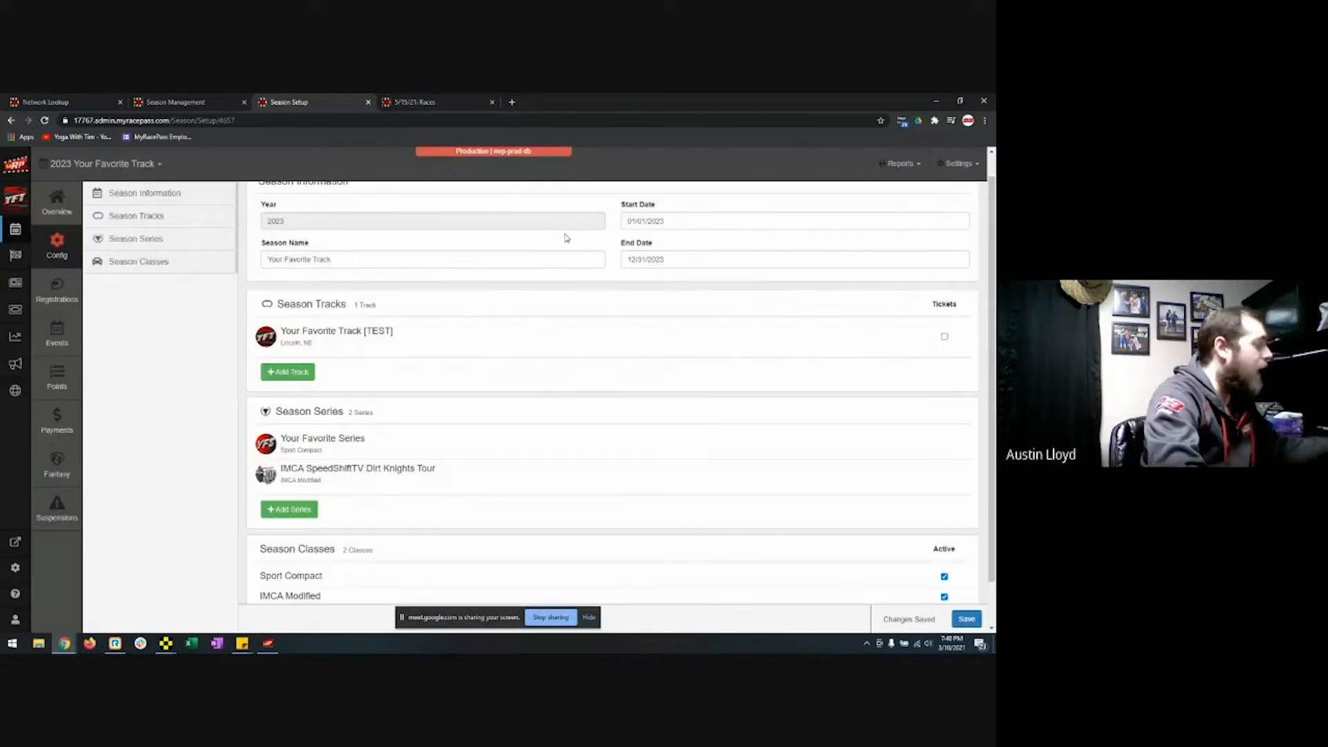
Open the selection for adding season classes and look through the whole My Classes list
{"action": "scroll", "coordinate": [587, 276], "scroll_direction": "down", "scroll_amount": 1}
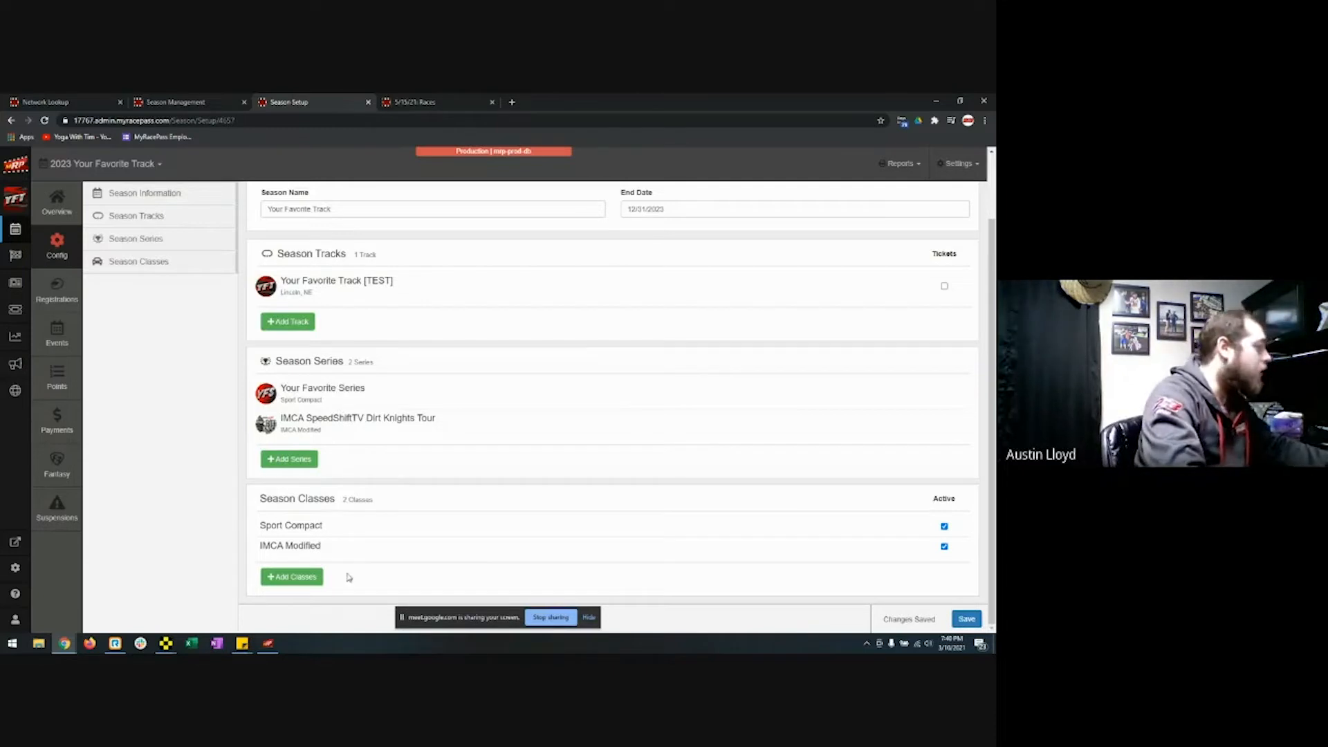
{"action": "left_click", "coordinate": [313, 578]}
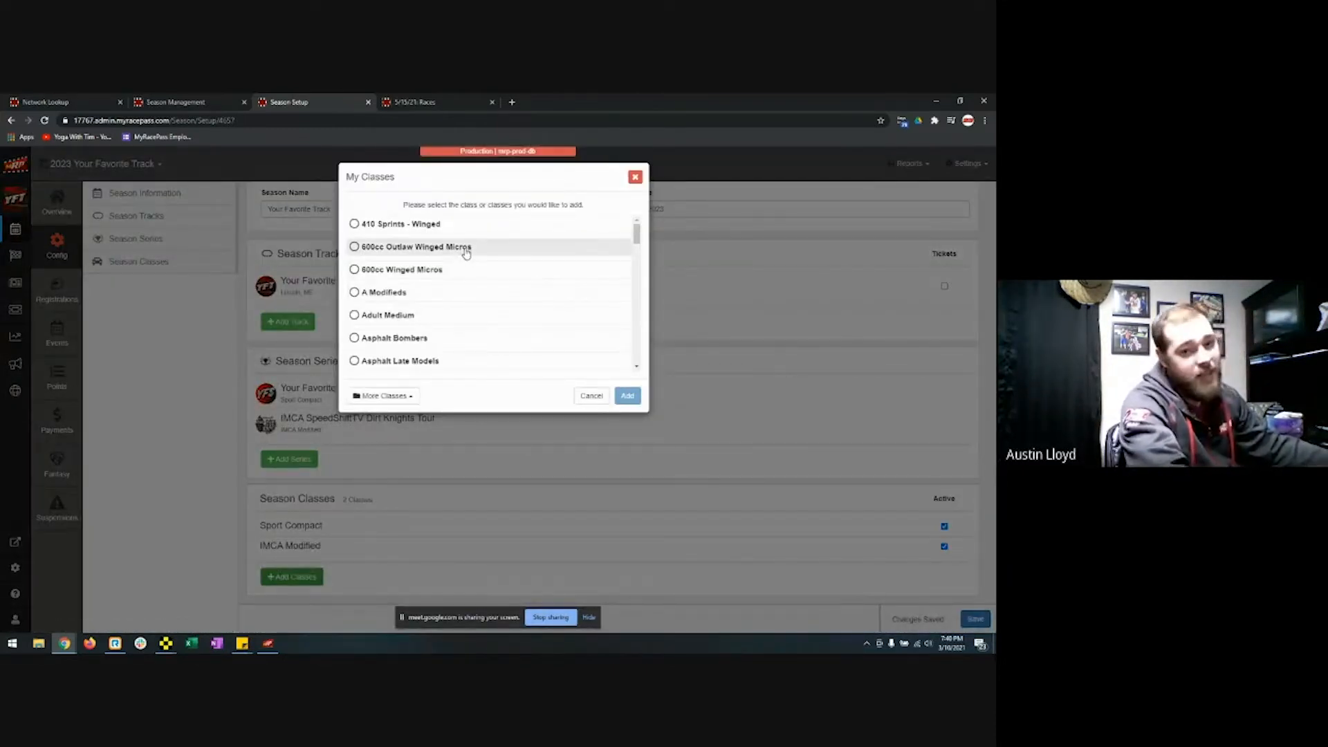
{"action": "scroll", "coordinate": [470, 277], "scroll_direction": "down", "scroll_amount": 10}
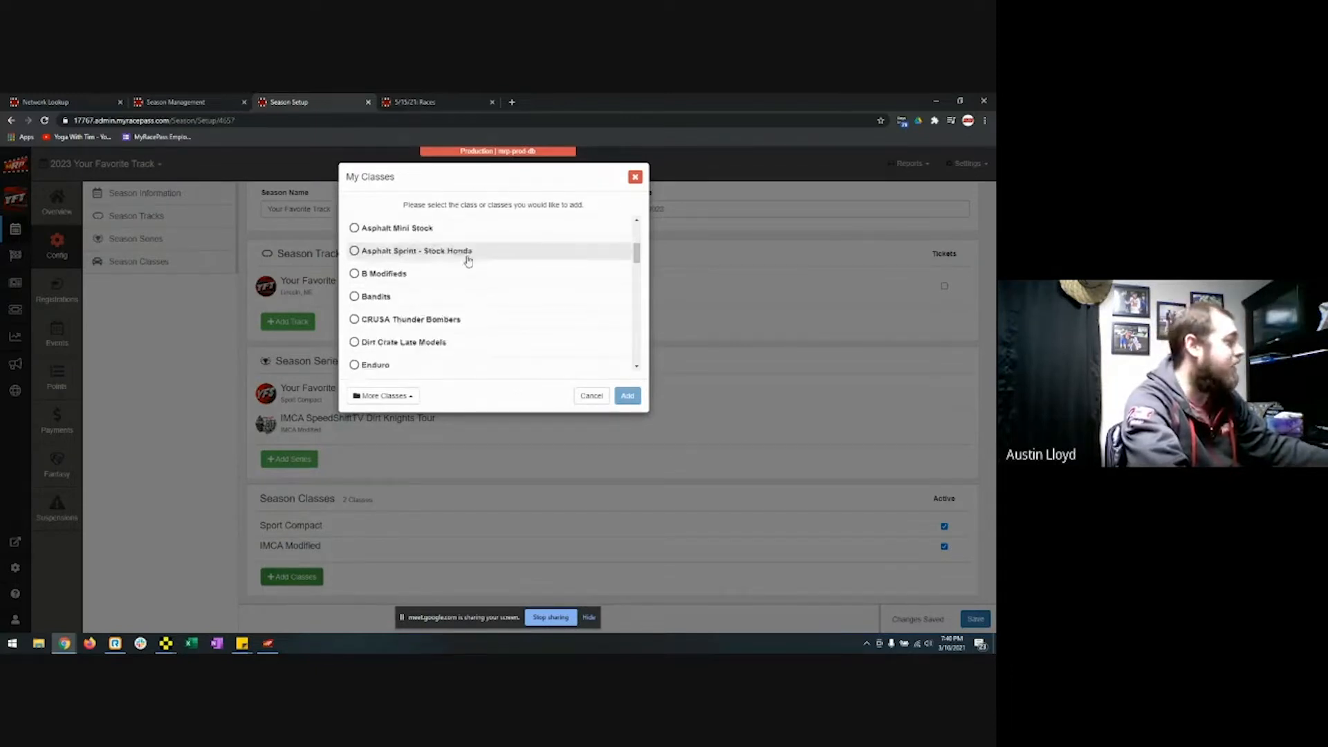
{"action": "scroll", "coordinate": [479, 305], "scroll_direction": "down", "scroll_amount": 5}
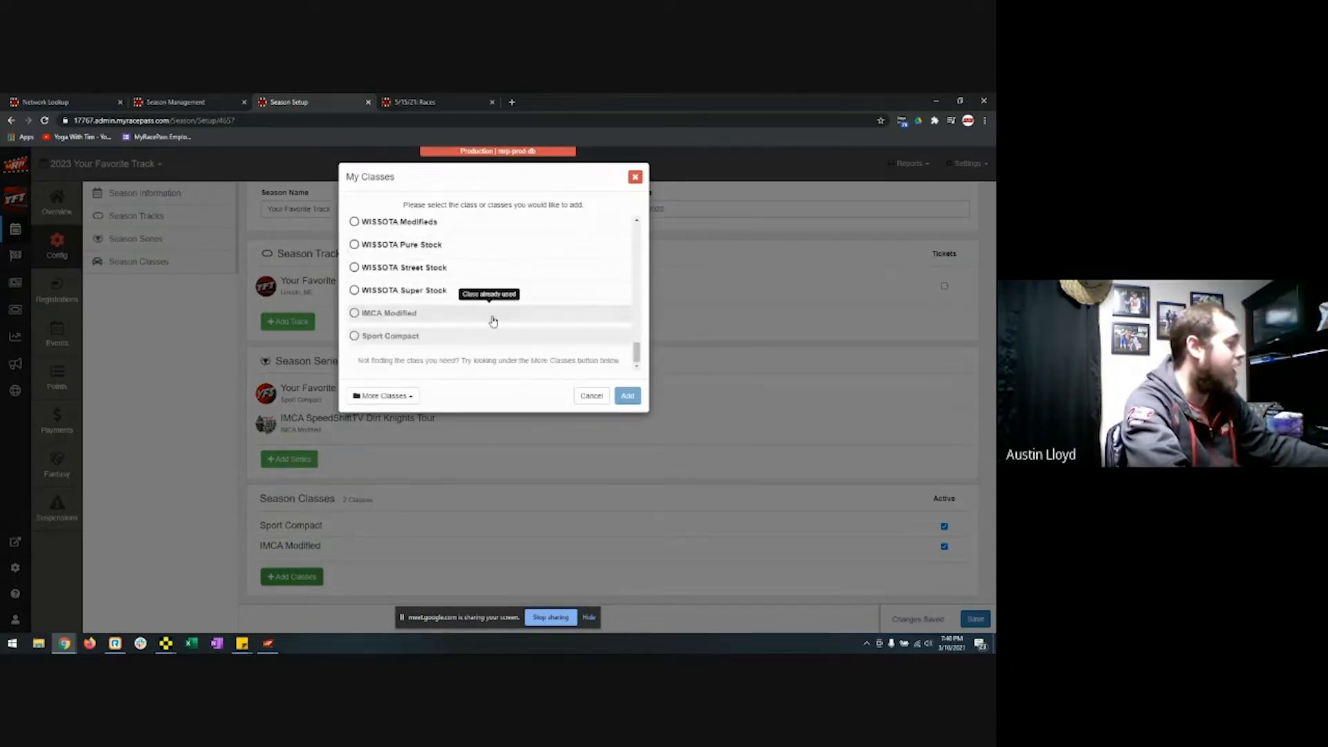
{"action": "scroll", "coordinate": [464, 290], "scroll_direction": "up", "scroll_amount": 15}
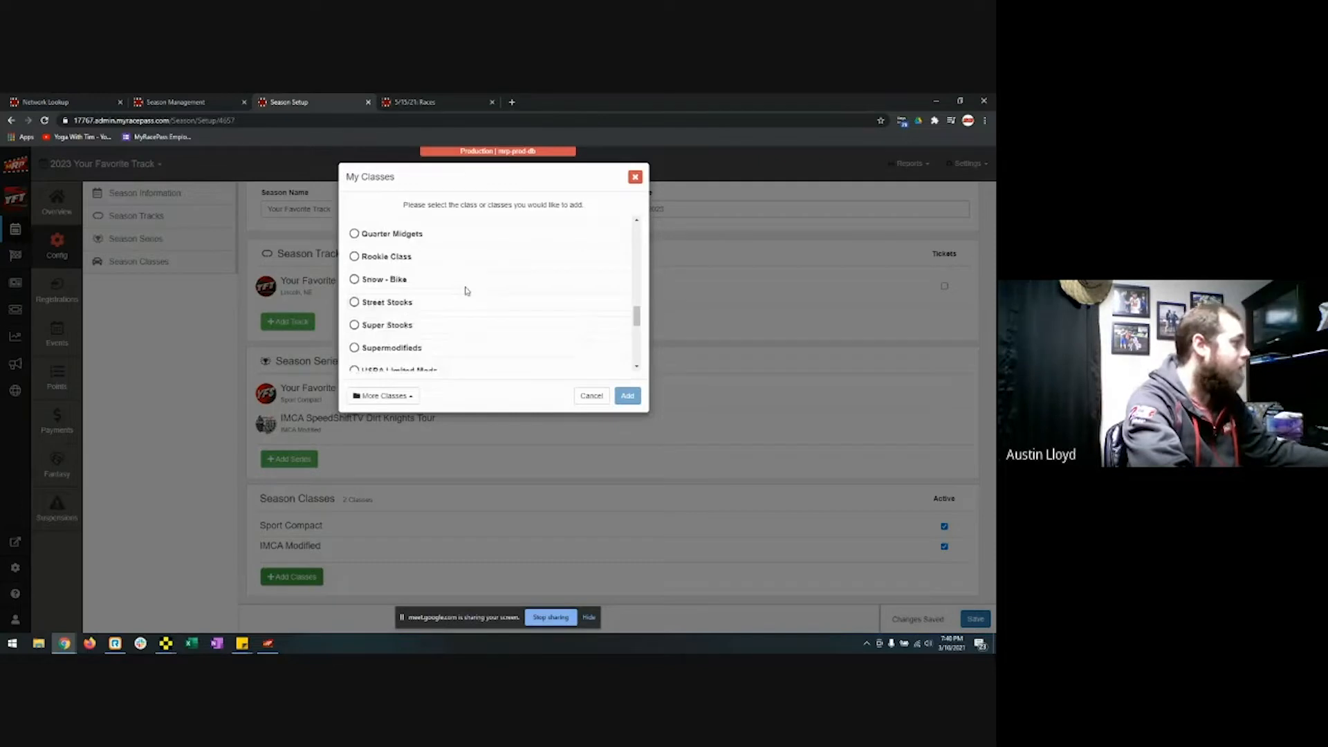
{"action": "scroll", "coordinate": [477, 311], "scroll_direction": "up", "scroll_amount": 3}
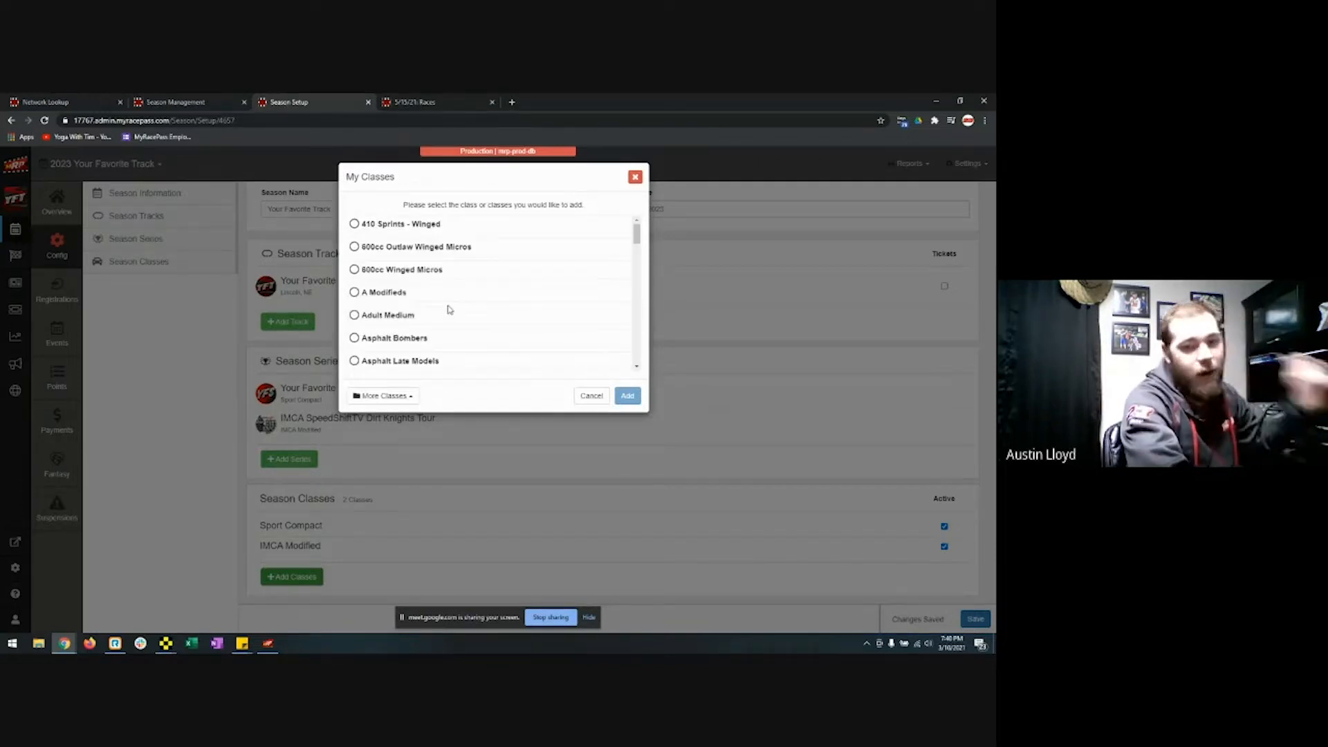
Switch the class selection to the sanction classes and cancel out of it
{"action": "left_click", "coordinate": [414, 398]}
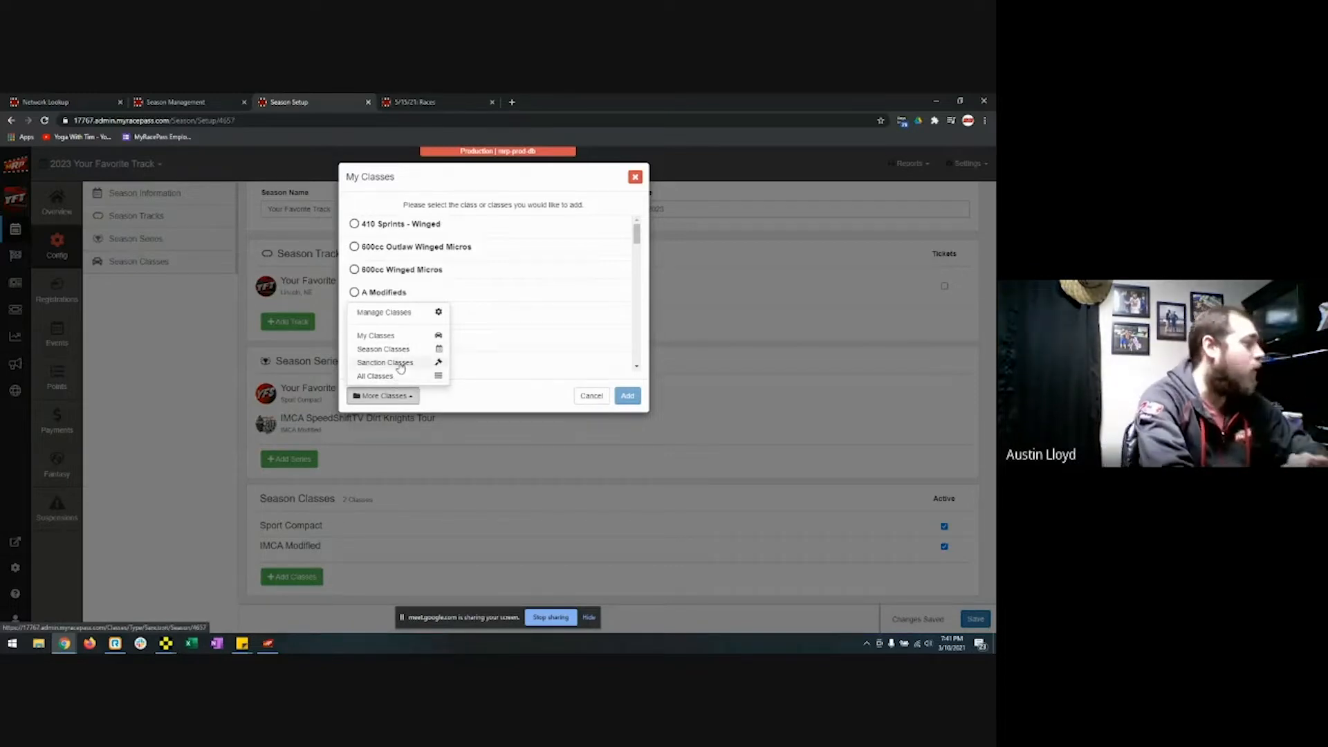
{"action": "left_click", "coordinate": [400, 365]}
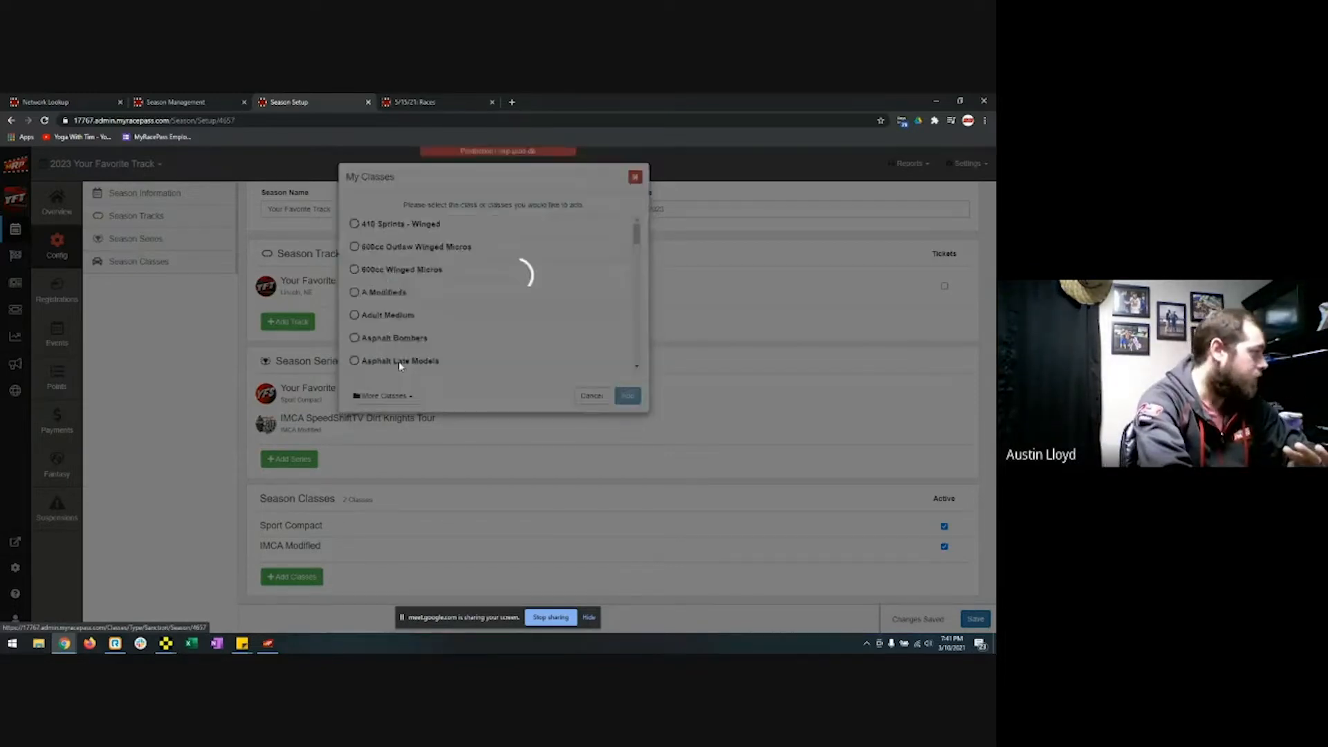
{"action": "left_click", "coordinate": [594, 402]}
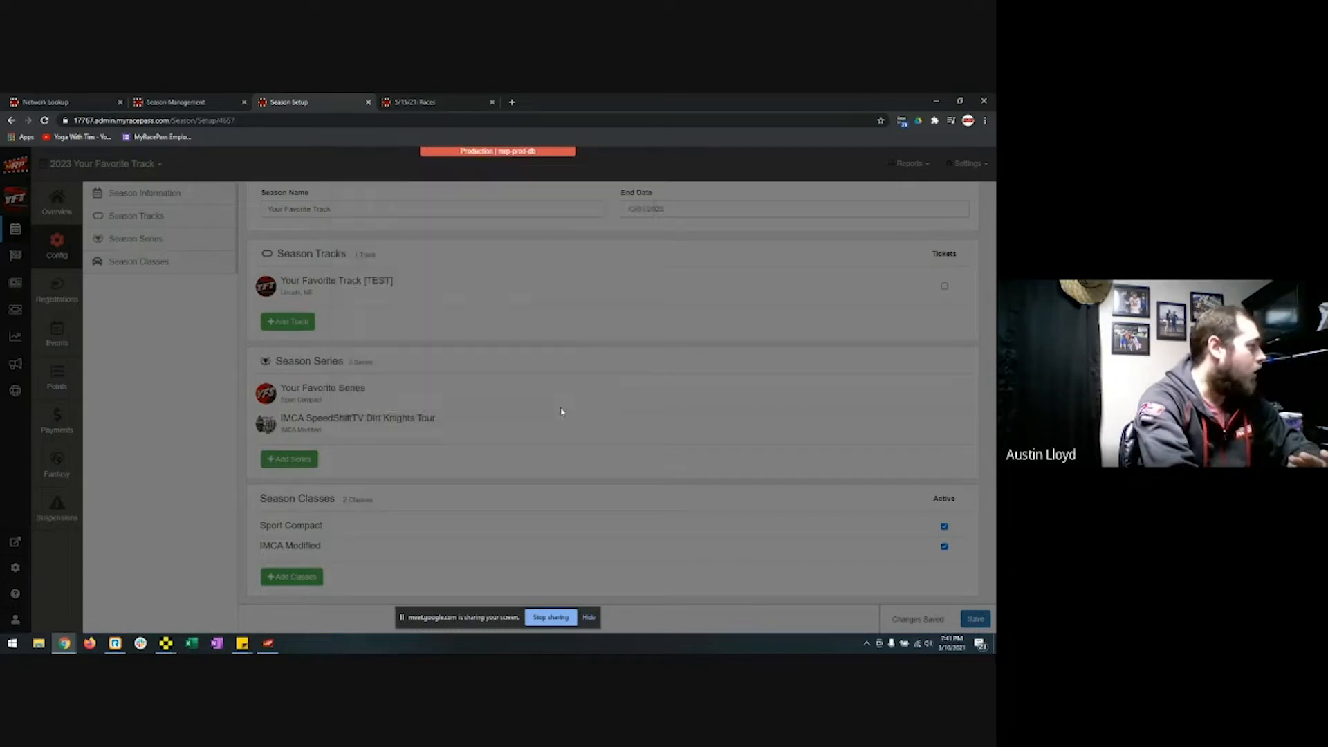
Open the season's class selection again and filter all classes by the Stock Cars type
{"action": "left_click", "coordinate": [293, 576]}
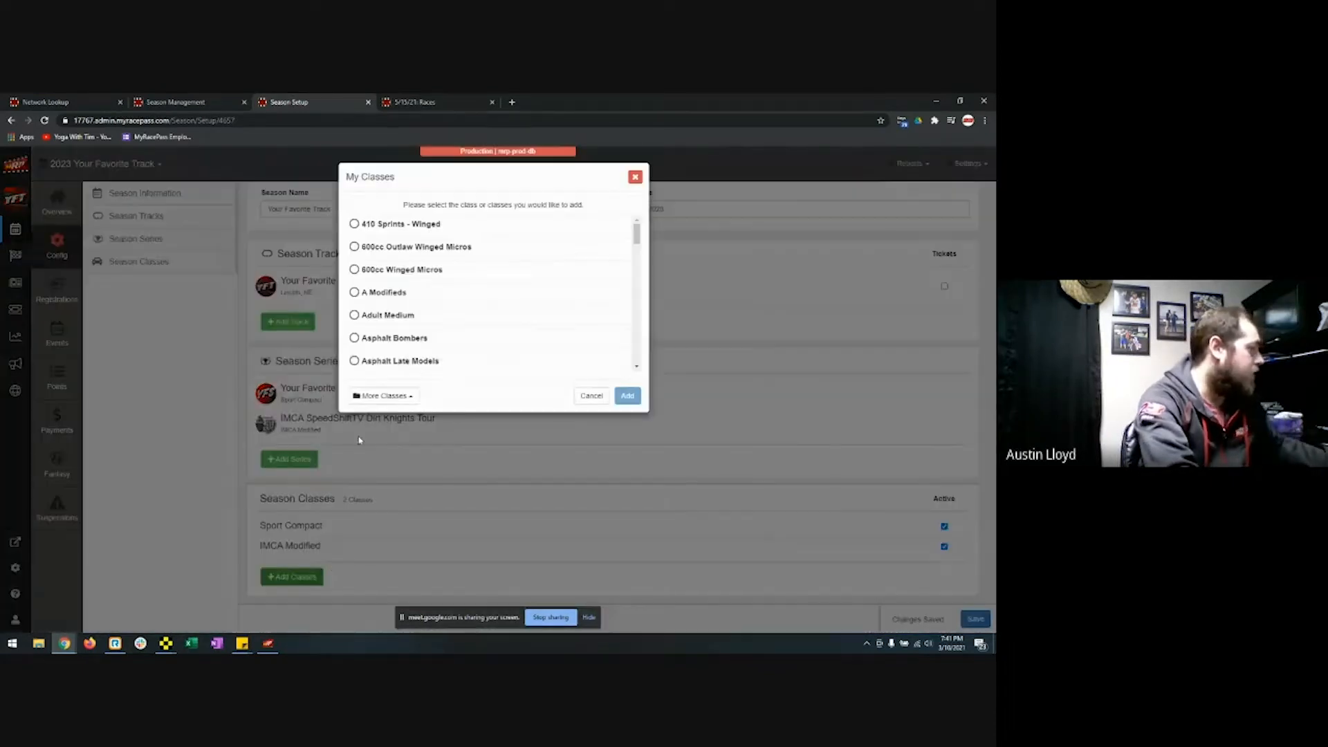
{"action": "left_click", "coordinate": [394, 398]}
{"action": "left_click", "coordinate": [396, 385]}
{"action": "scroll", "coordinate": [436, 318], "scroll_direction": "down", "scroll_amount": 4}
{"action": "scroll", "coordinate": [429, 318], "scroll_direction": "up", "scroll_amount": 4}
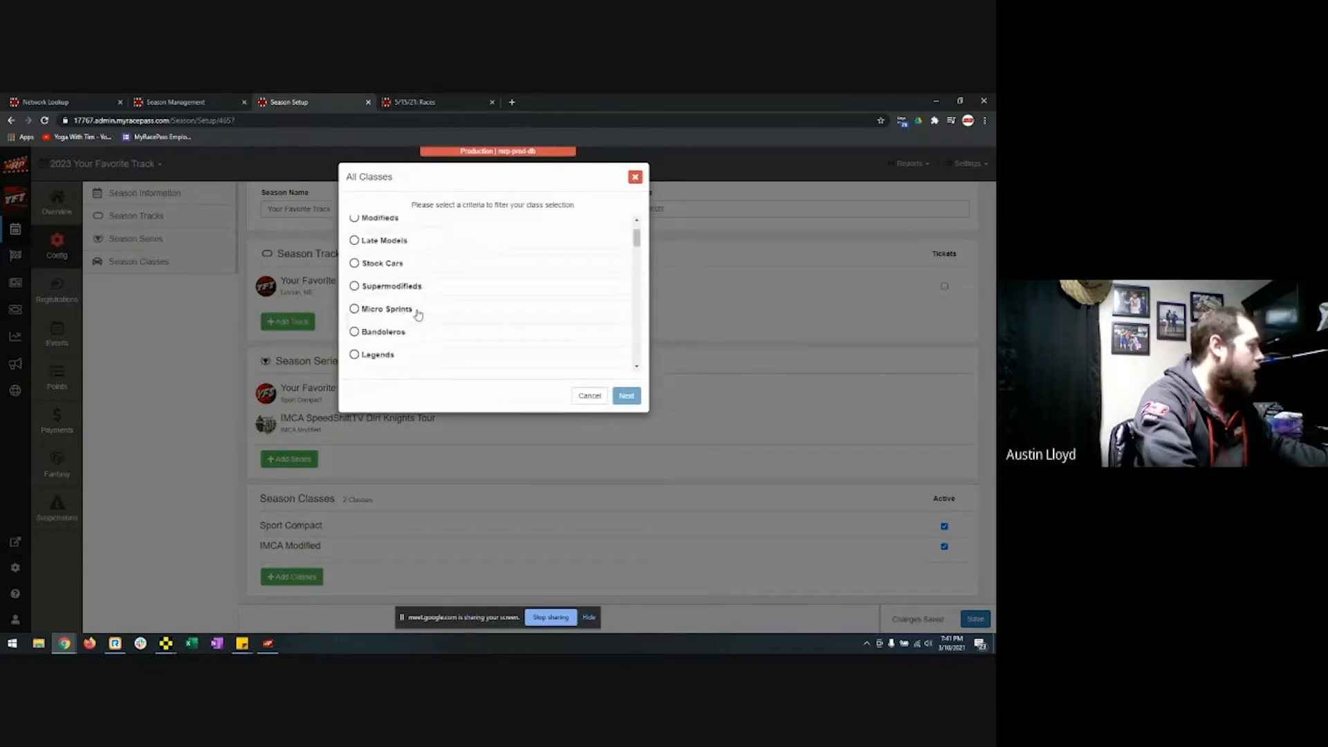
{"action": "left_click", "coordinate": [415, 315]}
{"action": "left_click", "coordinate": [624, 395]}
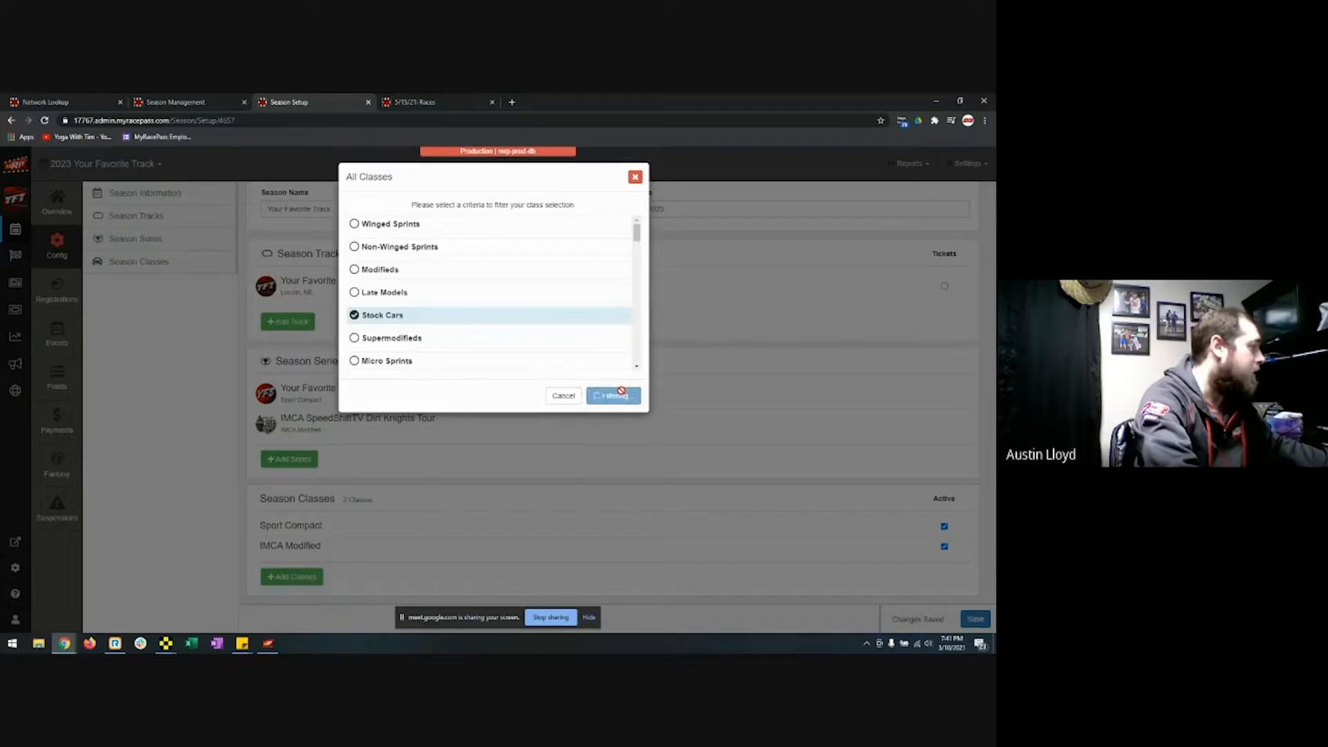
Look through the whole list of stock car classes and cancel the selection without adding any
{"action": "scroll", "coordinate": [506, 247], "scroll_direction": "down", "scroll_amount": 1}
{"action": "scroll", "coordinate": [507, 250], "scroll_direction": "down", "scroll_amount": 6}
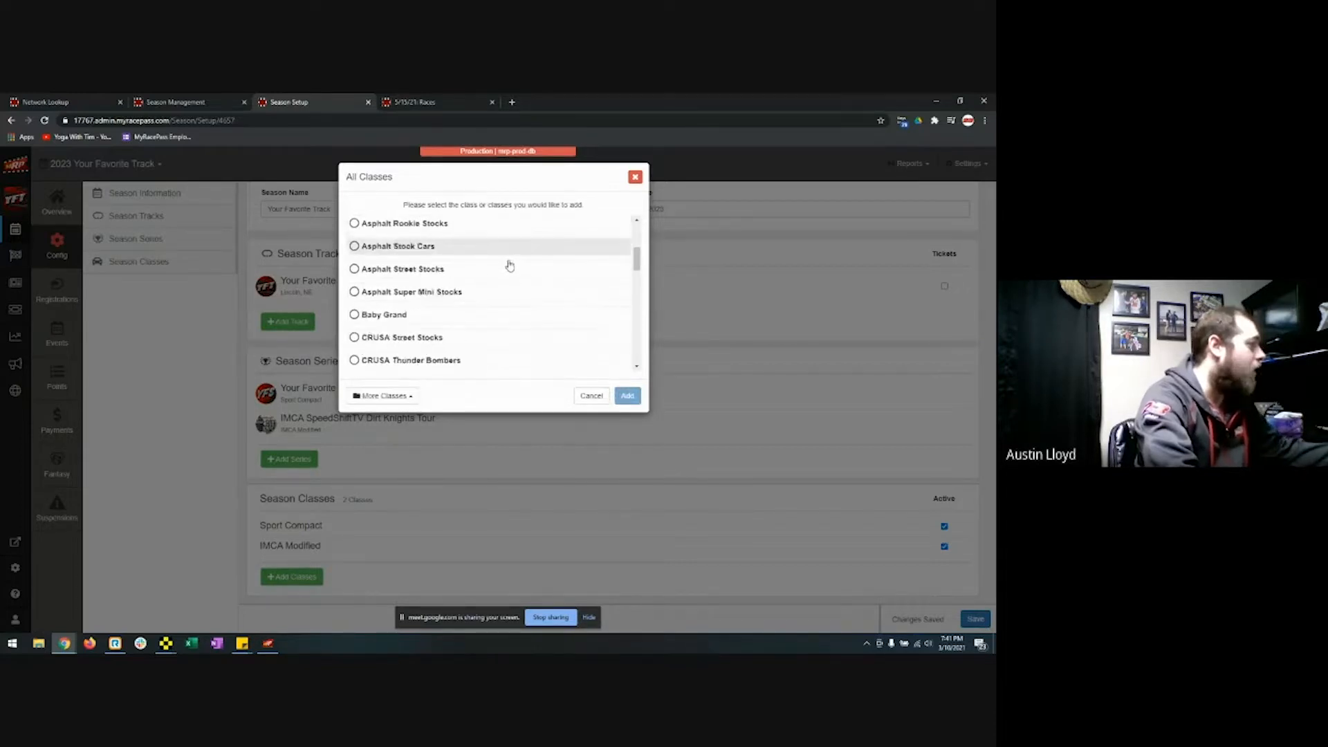
{"action": "scroll", "coordinate": [512, 275], "scroll_direction": "down", "scroll_amount": 4}
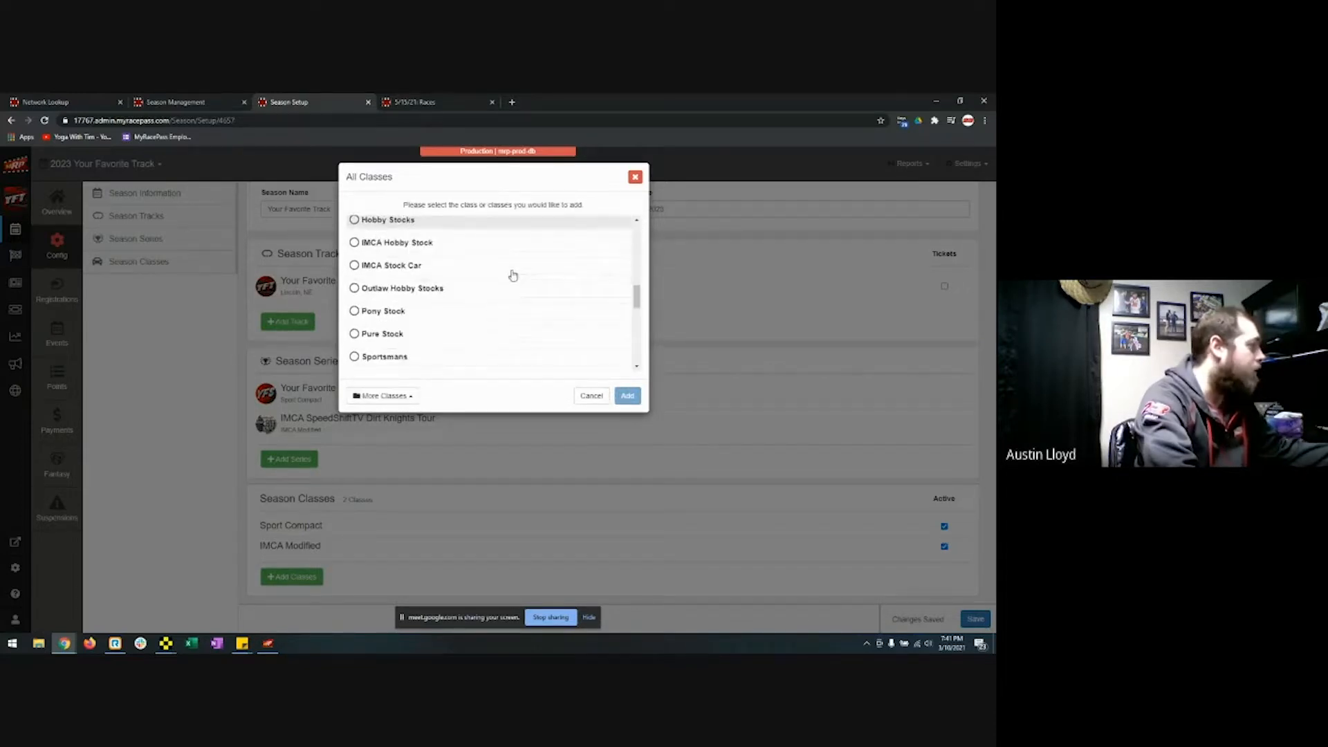
{"action": "scroll", "coordinate": [513, 276], "scroll_direction": "down", "scroll_amount": 5}
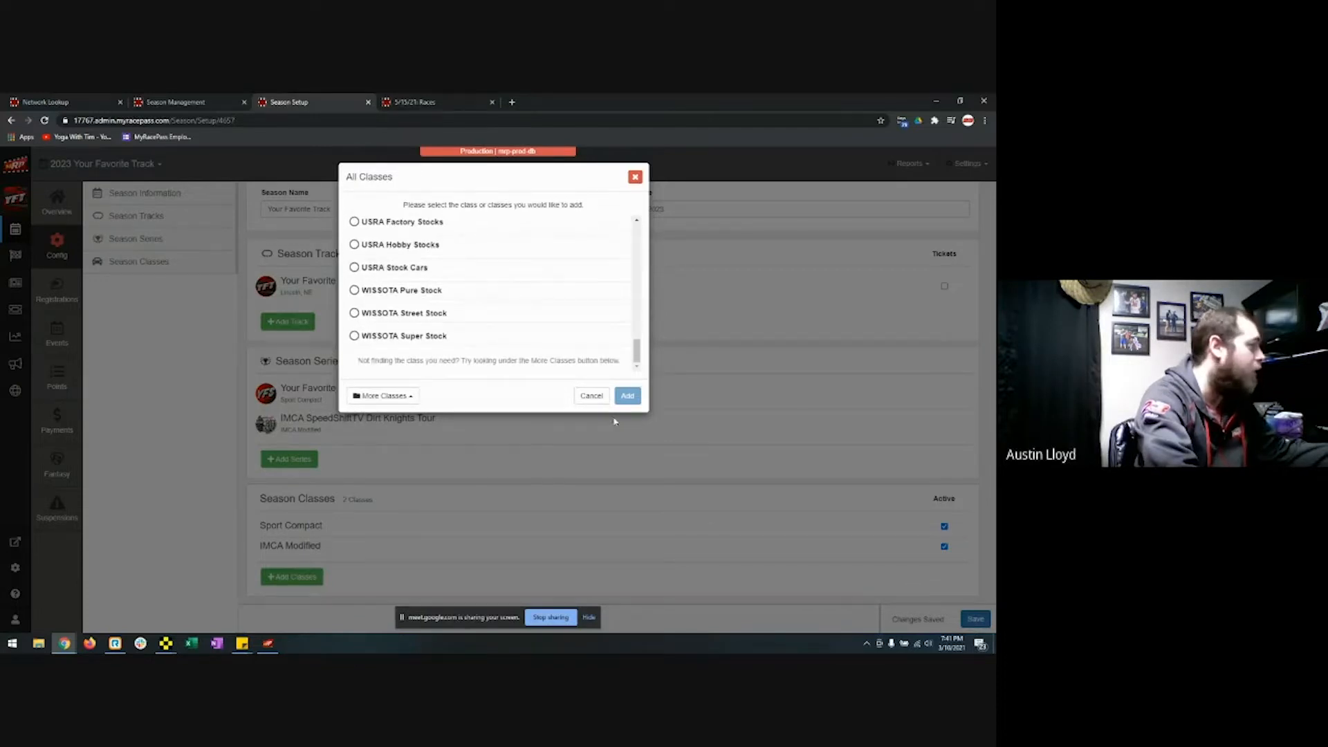
{"action": "left_click", "coordinate": [593, 396]}
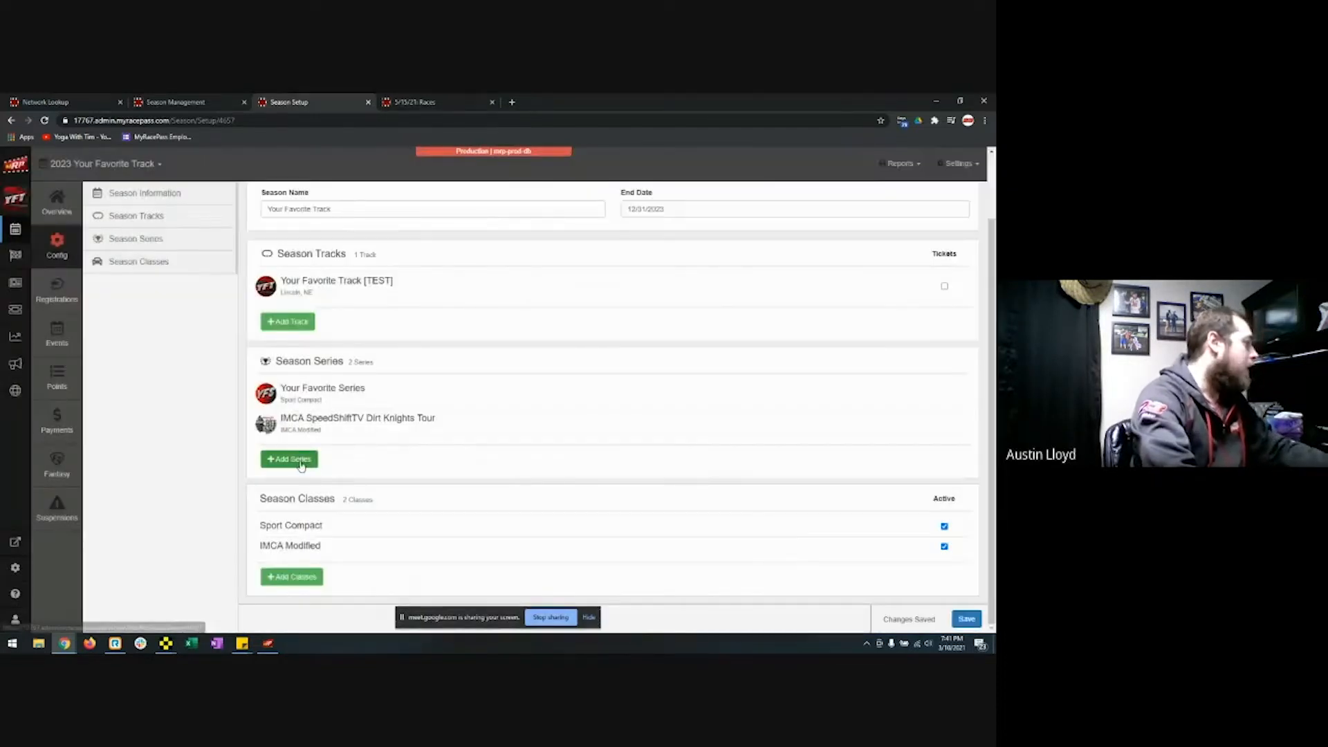
Add the IMCA Stock Car class to the season from the IMCA sanction classes
{"action": "left_click", "coordinate": [301, 578]}
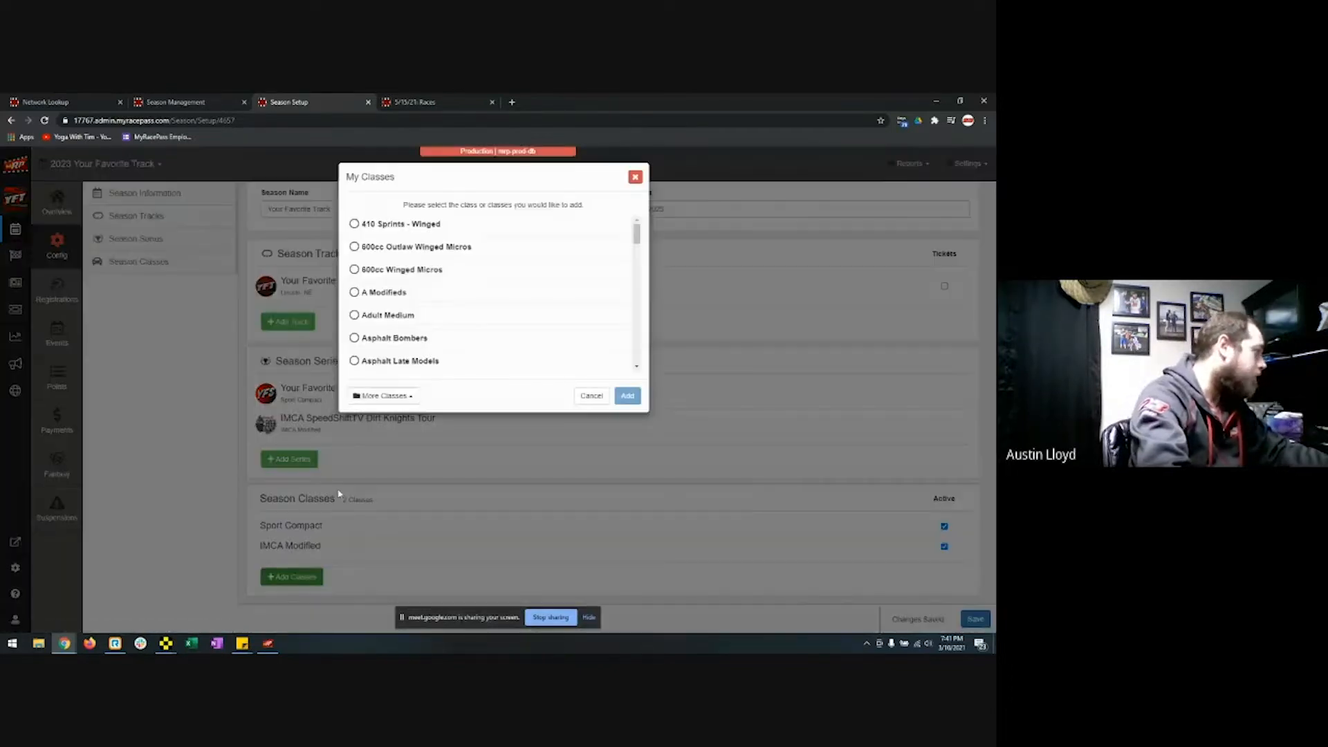
{"action": "left_click", "coordinate": [403, 395]}
{"action": "left_click", "coordinate": [387, 363]}
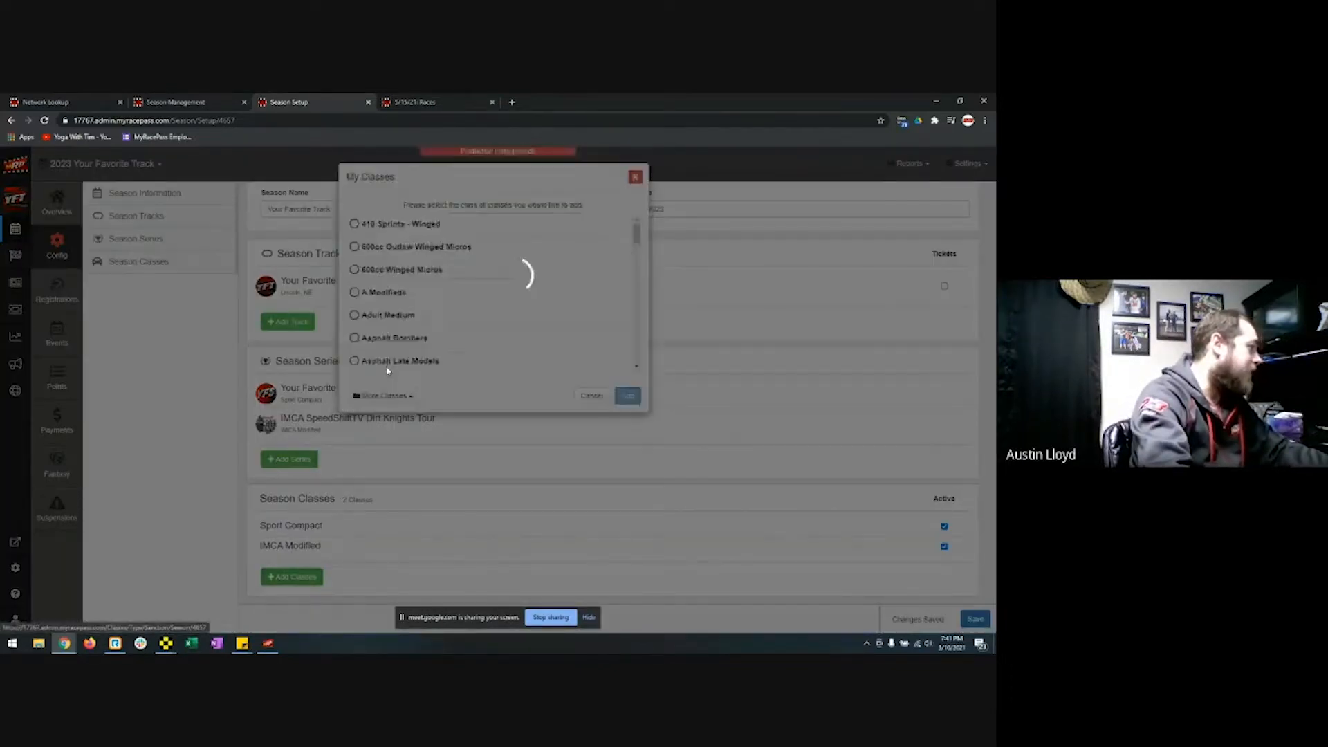
{"action": "left_click", "coordinate": [394, 248]}
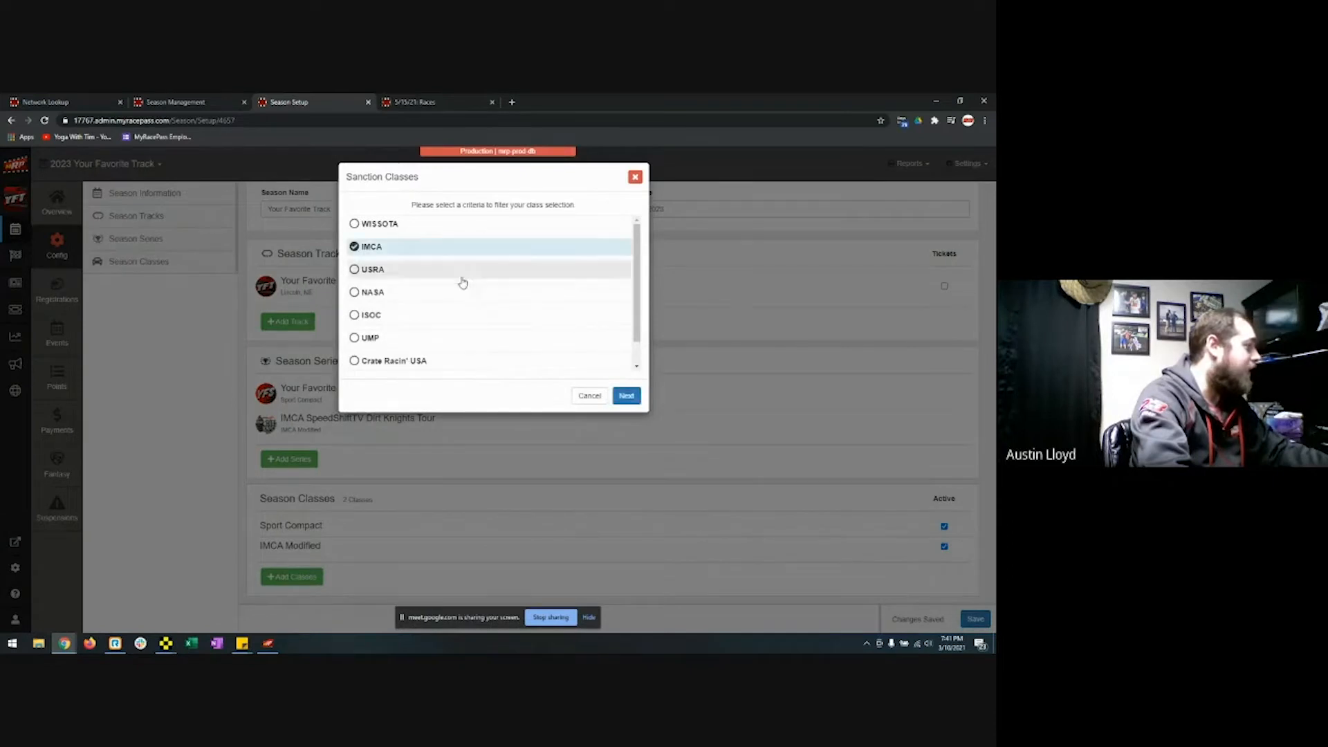
{"action": "left_click", "coordinate": [625, 396]}
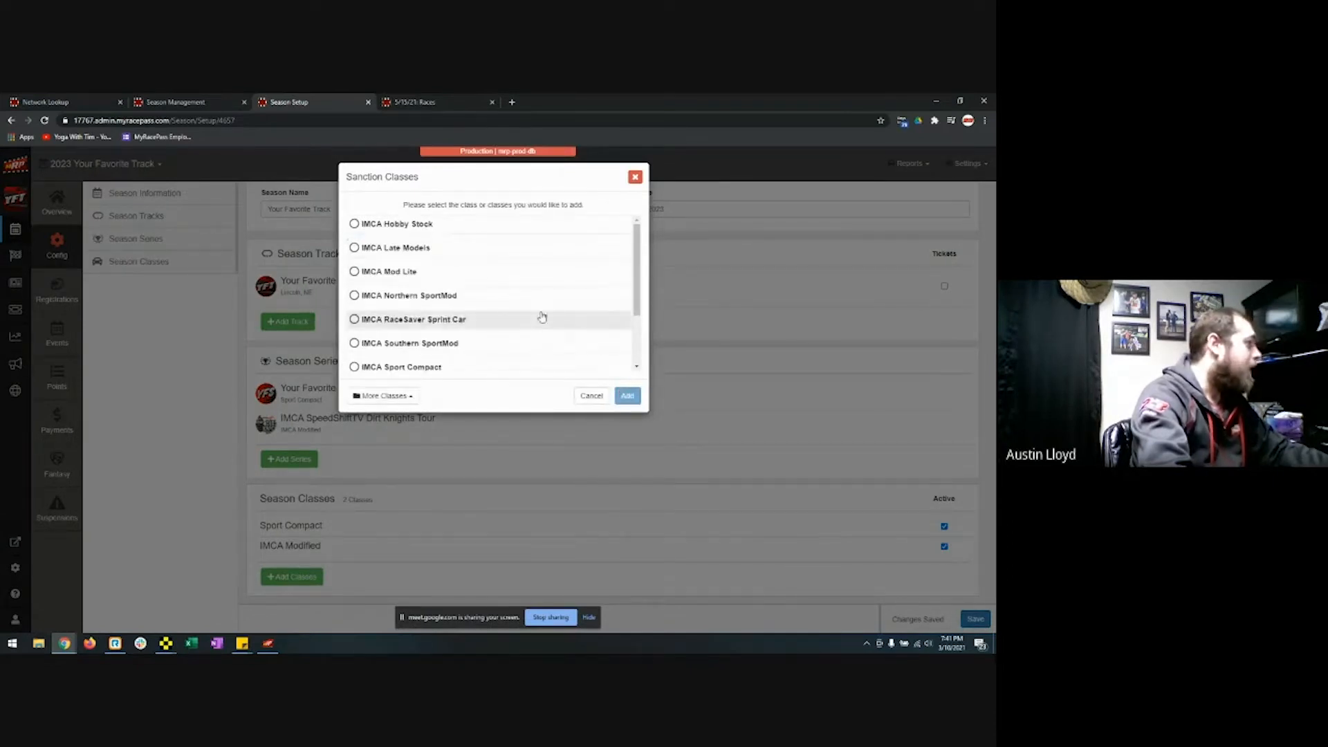
{"action": "scroll", "coordinate": [577, 267], "scroll_direction": "down", "scroll_amount": 2}
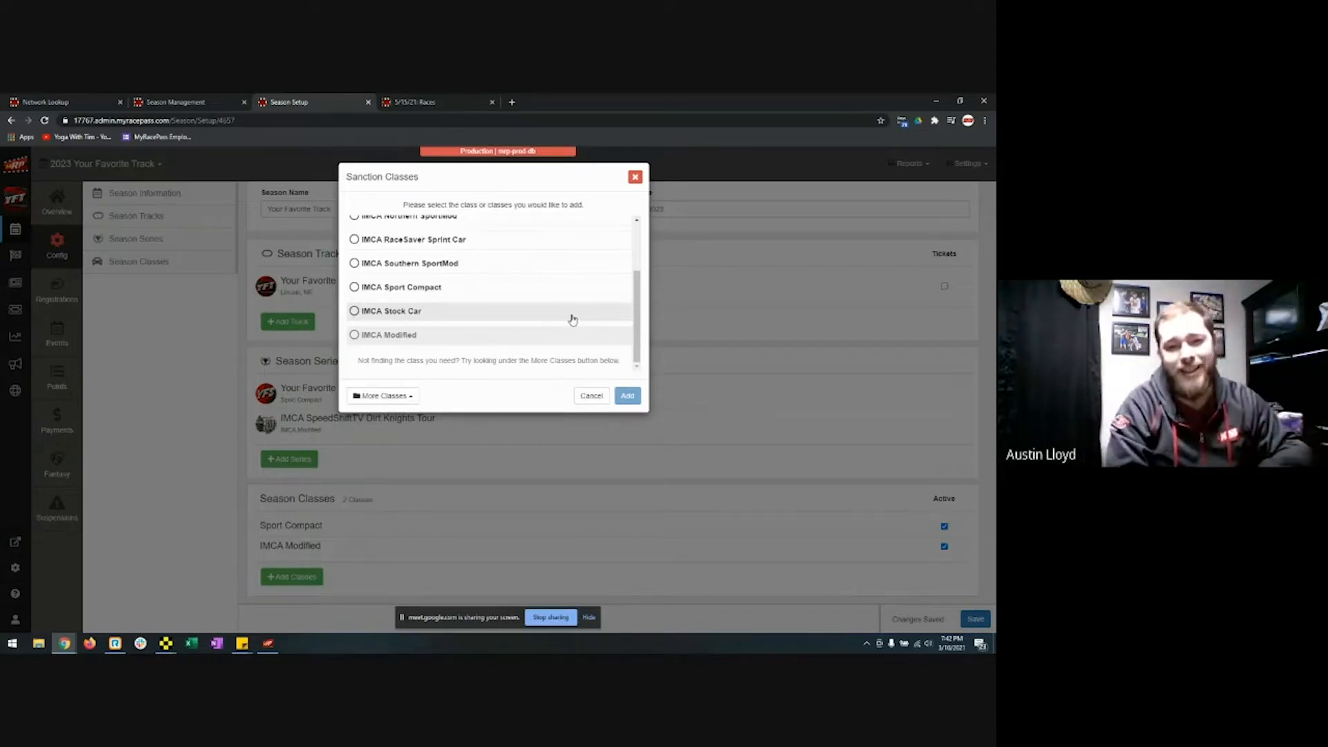
{"action": "left_click", "coordinate": [571, 320]}
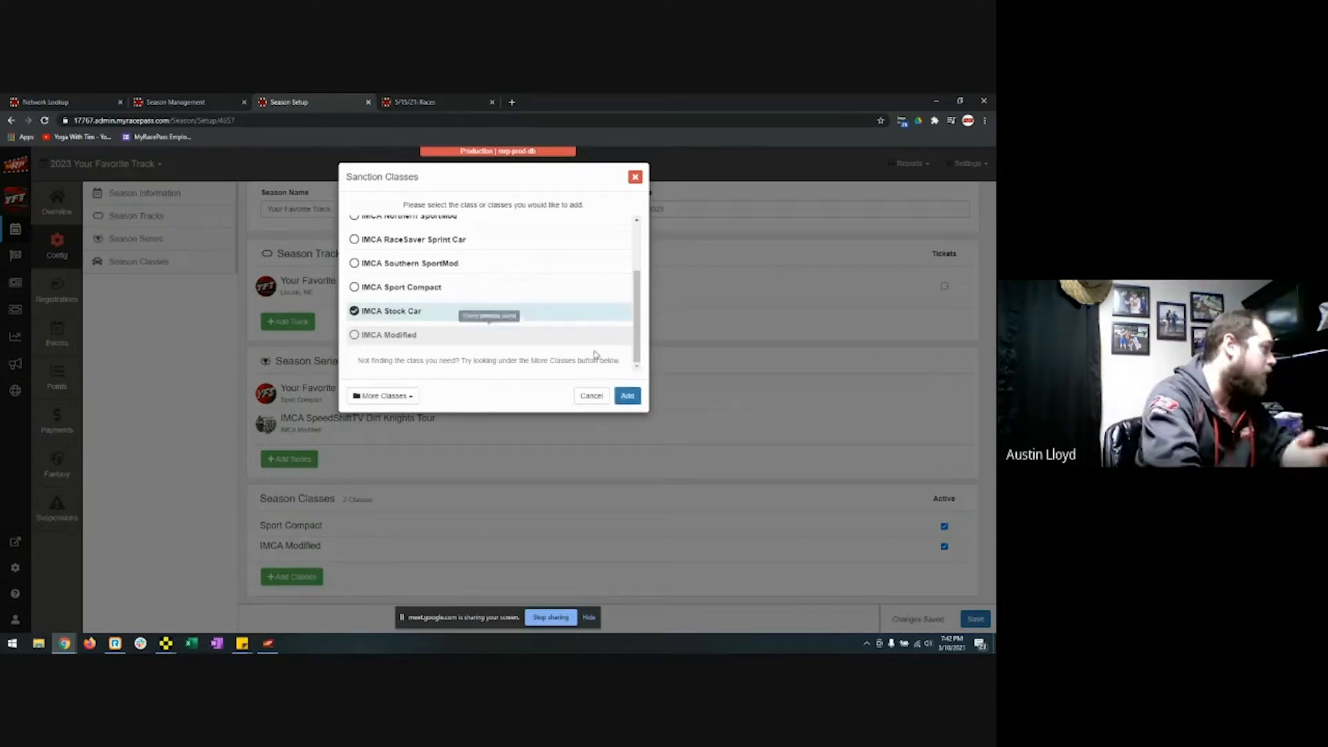
{"action": "left_click", "coordinate": [627, 395]}
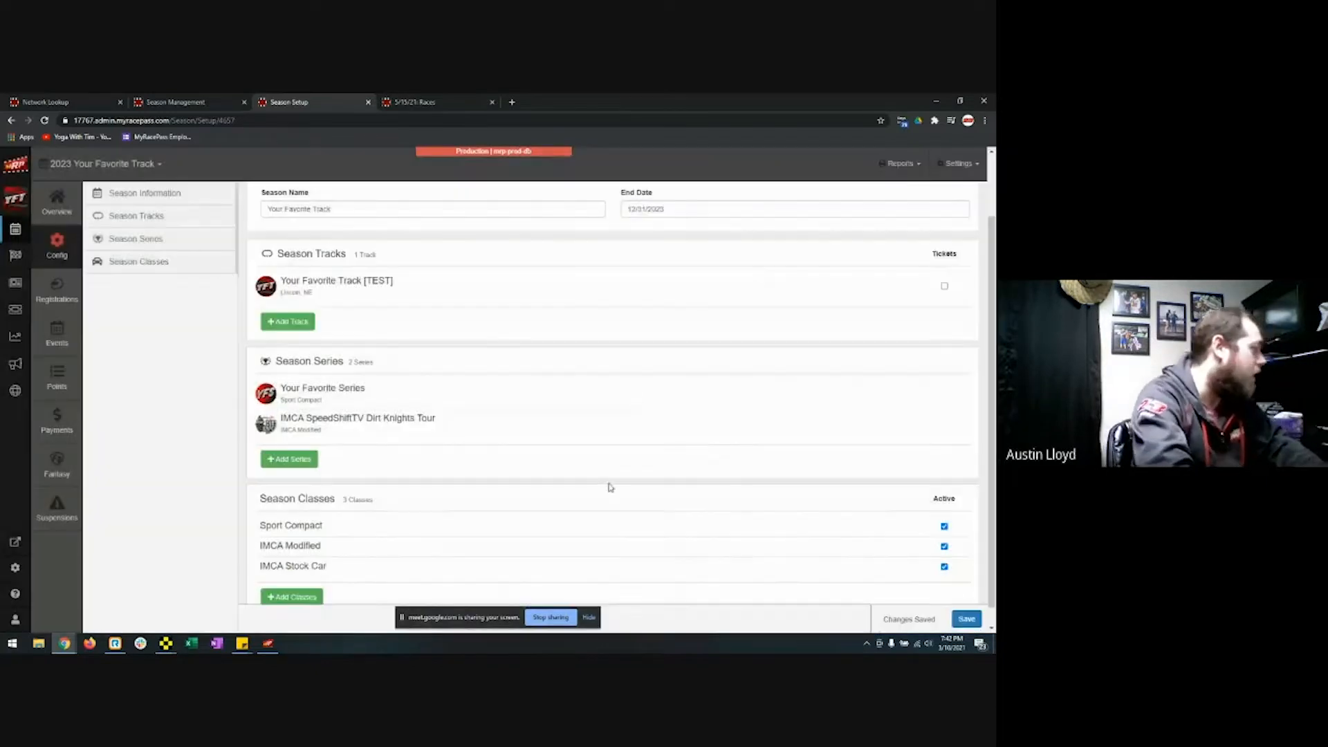
{"action": "scroll", "coordinate": [335, 546], "scroll_direction": "down", "scroll_amount": 1}
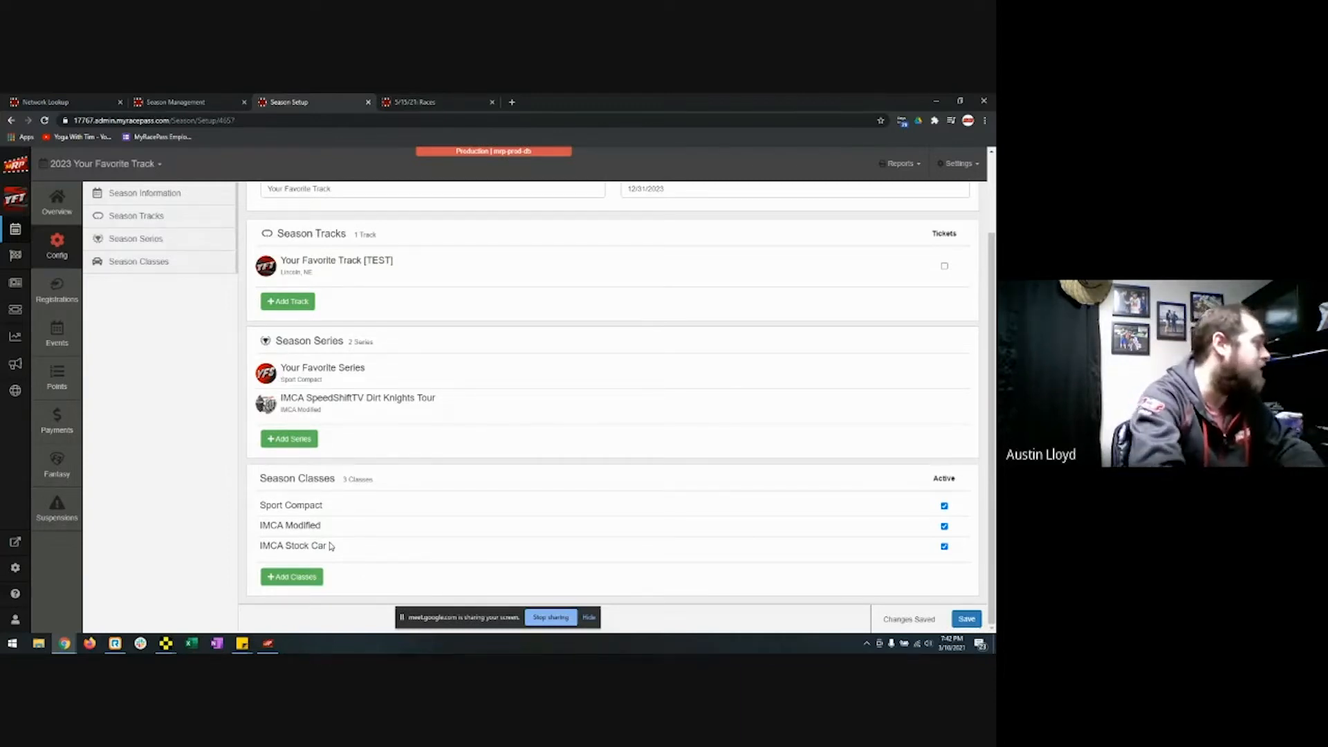
Open the season's events and list all events of the 2023 - Your Favorite Track Schedule
{"action": "scroll", "coordinate": [329, 243], "scroll_direction": "up", "scroll_amount": 2}
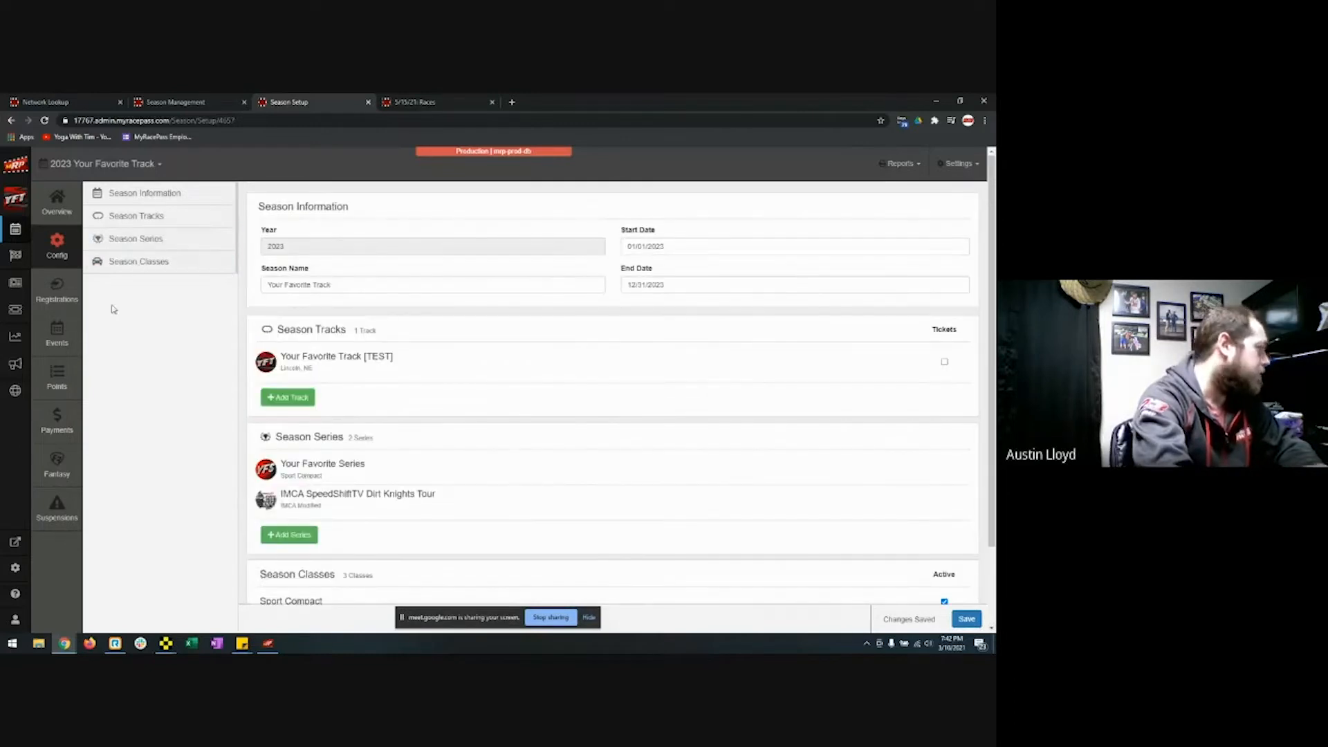
{"action": "left_click", "coordinate": [80, 344]}
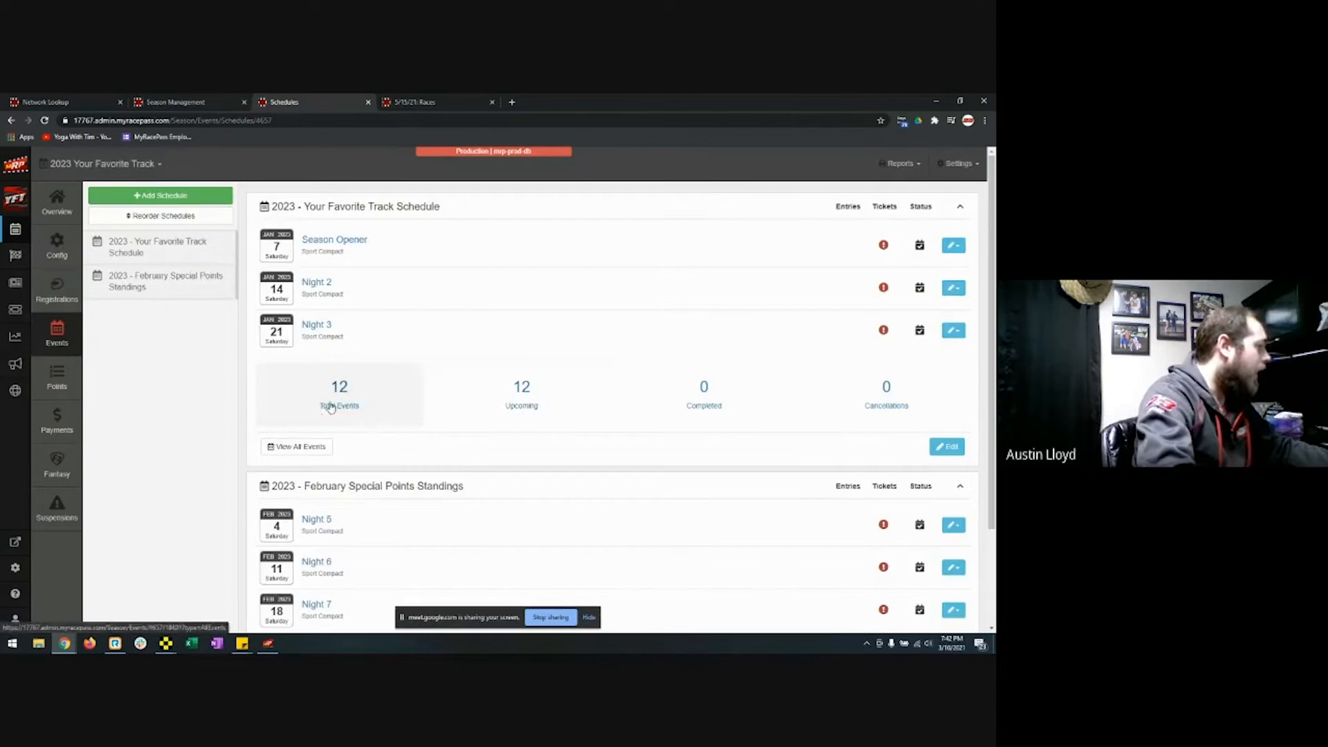
{"action": "left_click", "coordinate": [335, 394]}
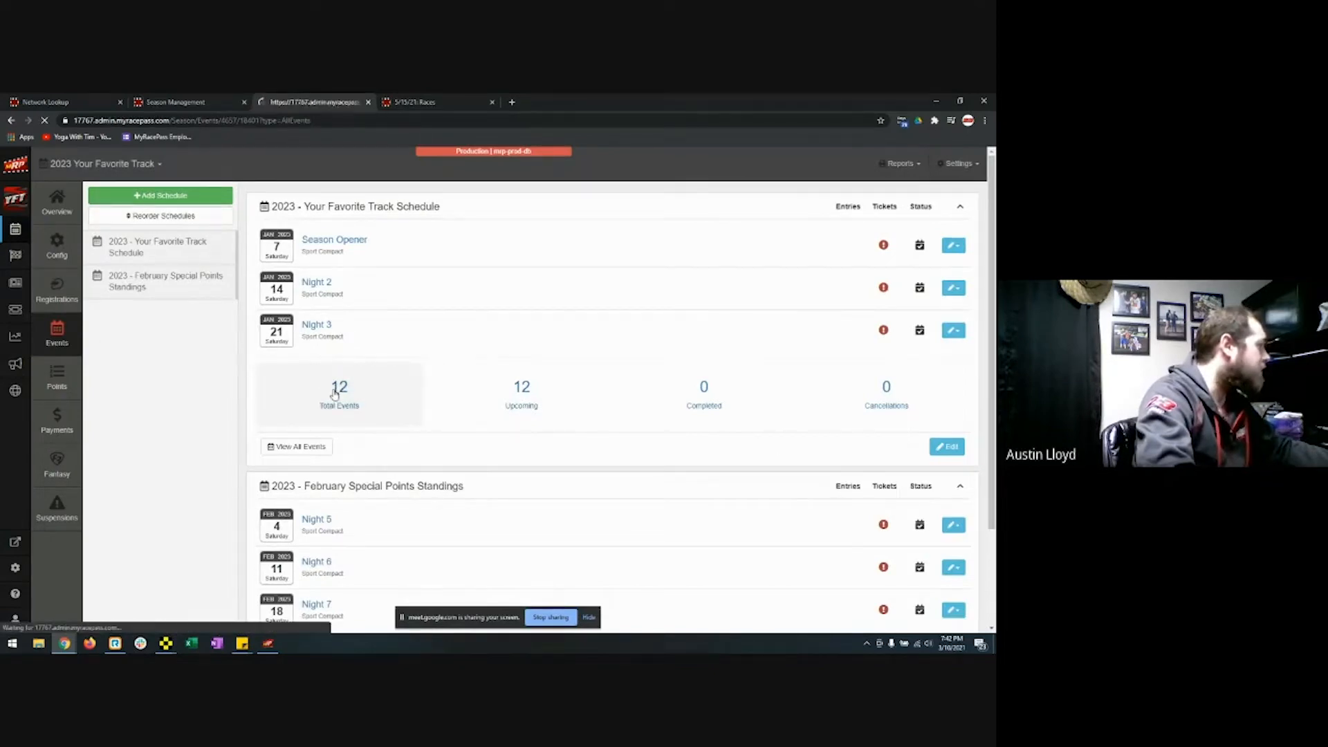
Start a new schedule event on 04/01/2023 and select the IMCA Modified and IMCA Stock Car classes for it
{"action": "left_click", "coordinate": [166, 196]}
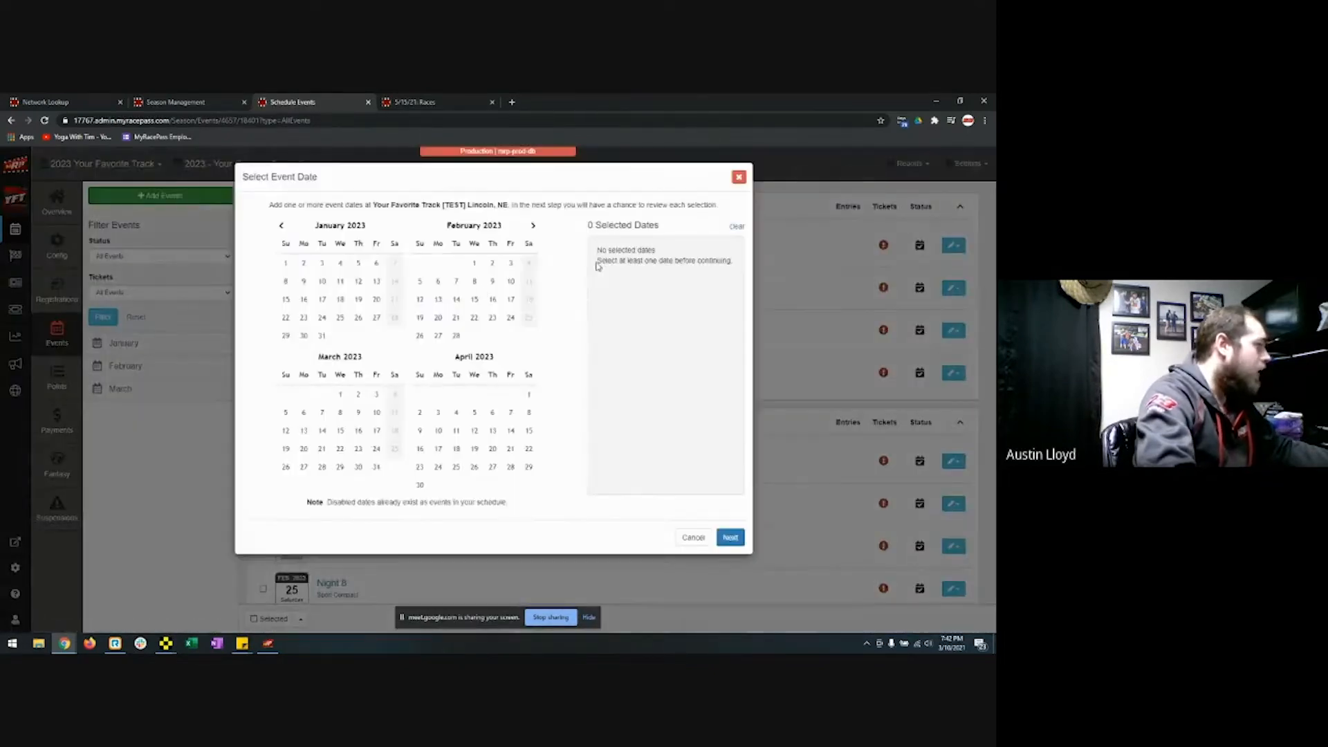
{"action": "left_click", "coordinate": [529, 395]}
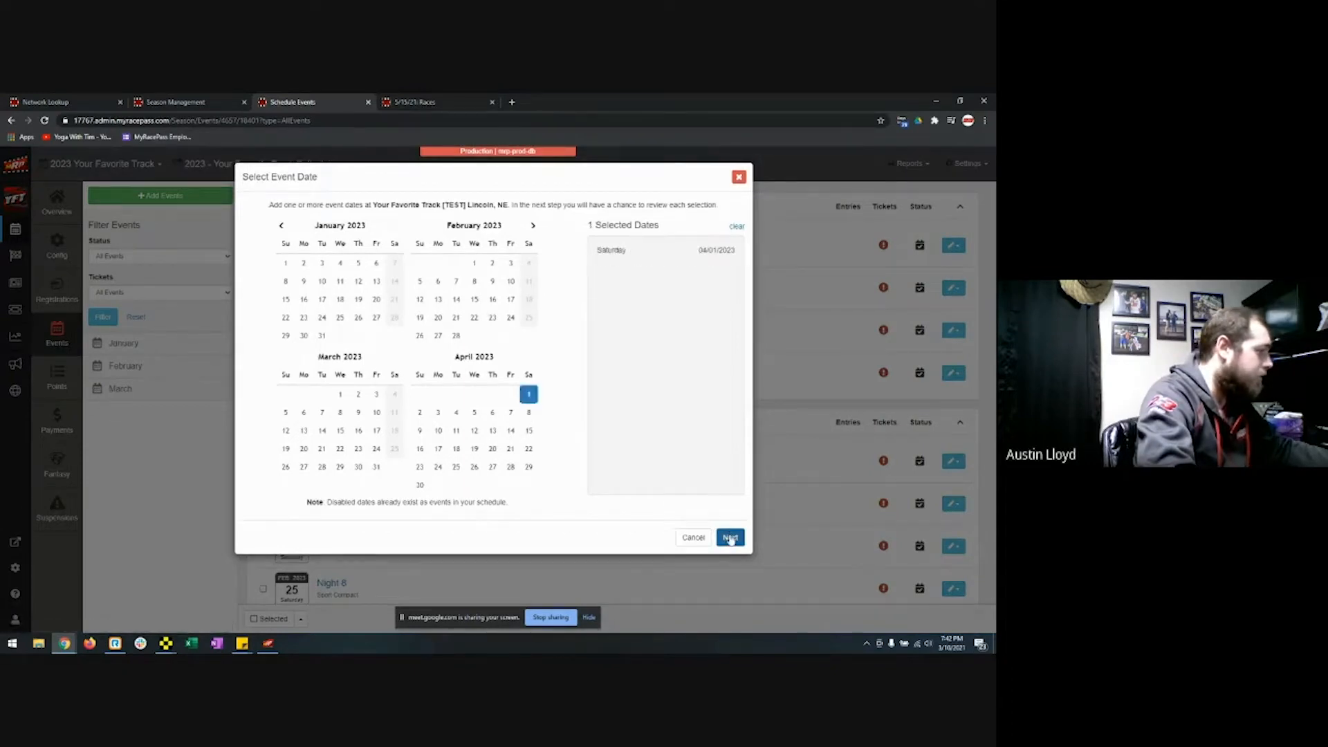
{"action": "left_click", "coordinate": [730, 538]}
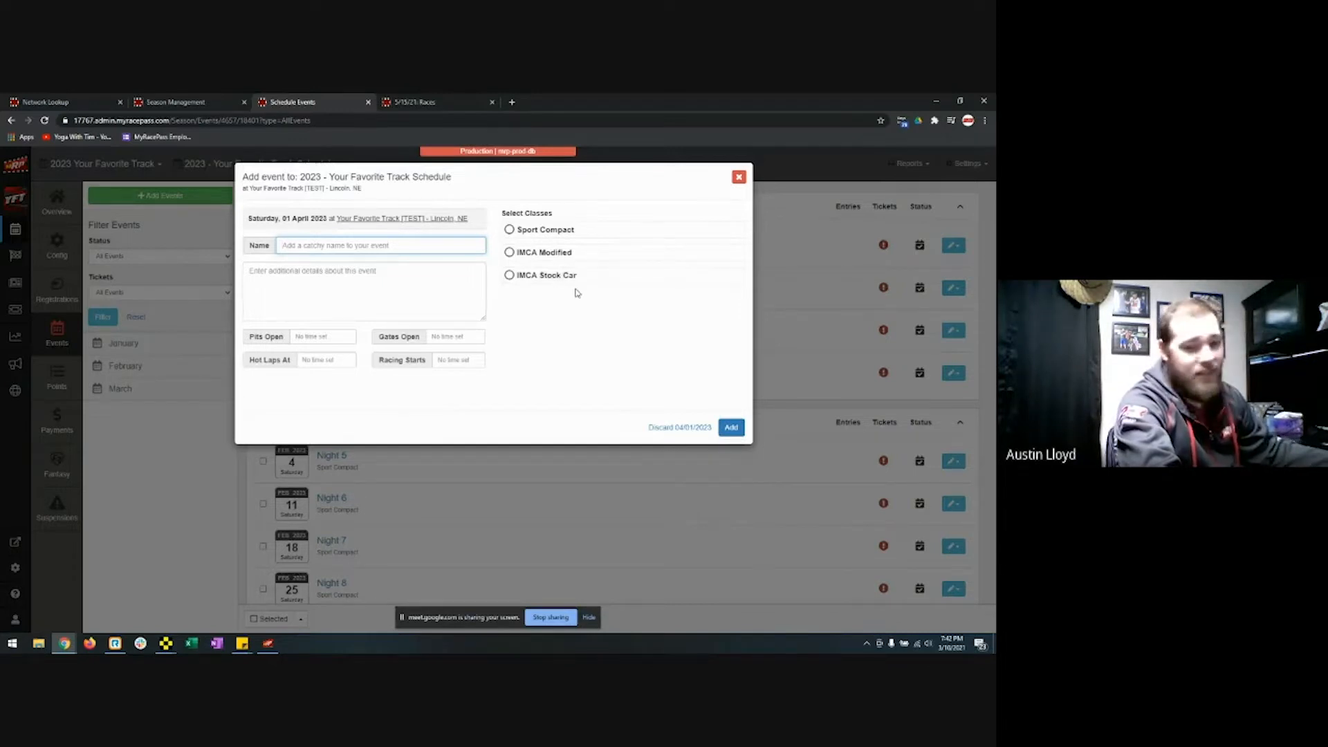
{"action": "left_click", "coordinate": [556, 253]}
{"action": "left_click", "coordinate": [566, 280]}
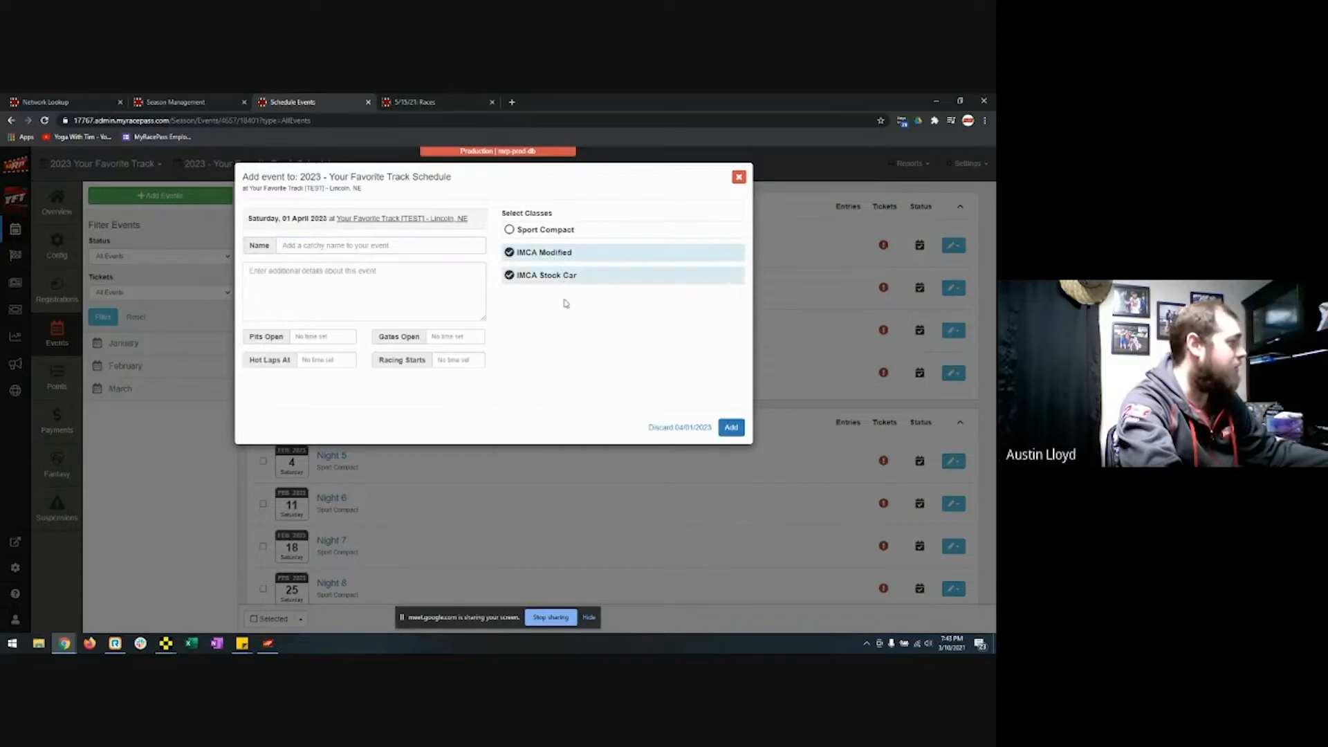
{"action": "left_click", "coordinate": [559, 280]}
{"action": "left_click", "coordinate": [546, 255]}
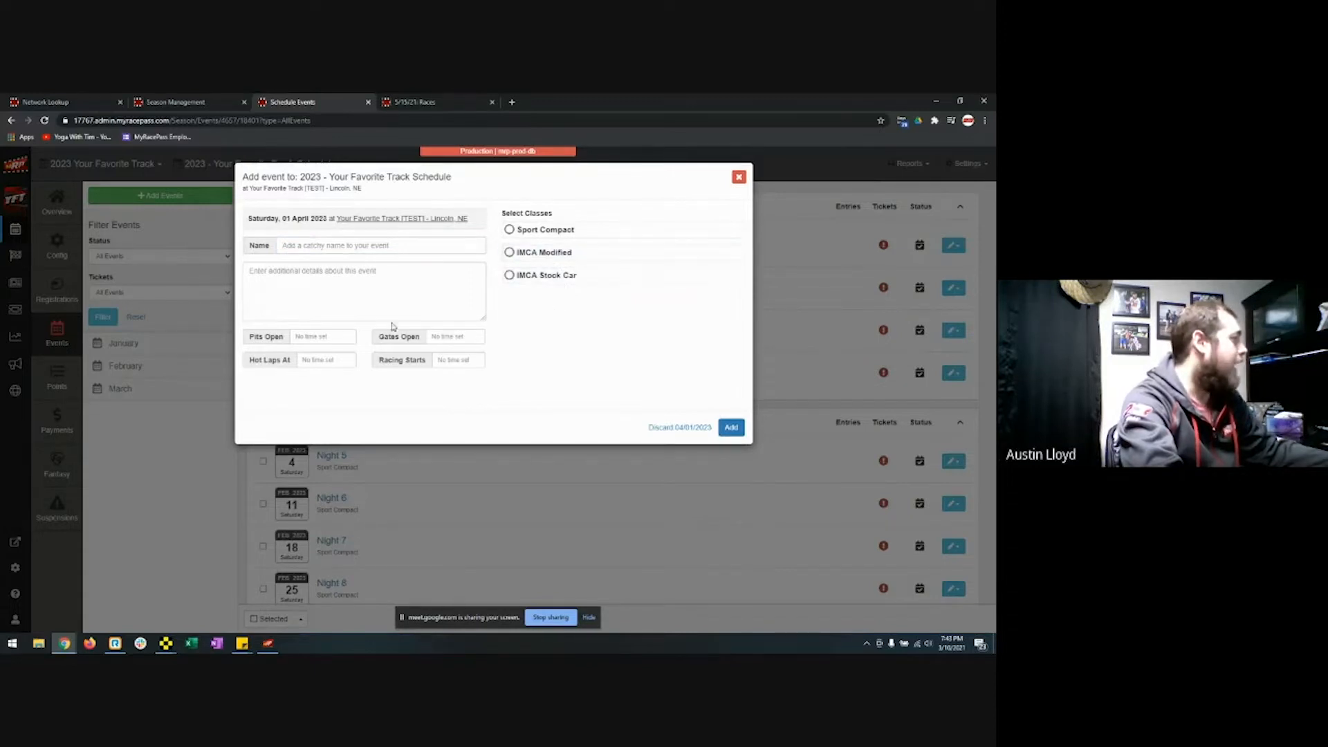
{"action": "left_click", "coordinate": [550, 253]}
{"action": "left_click", "coordinate": [554, 278]}
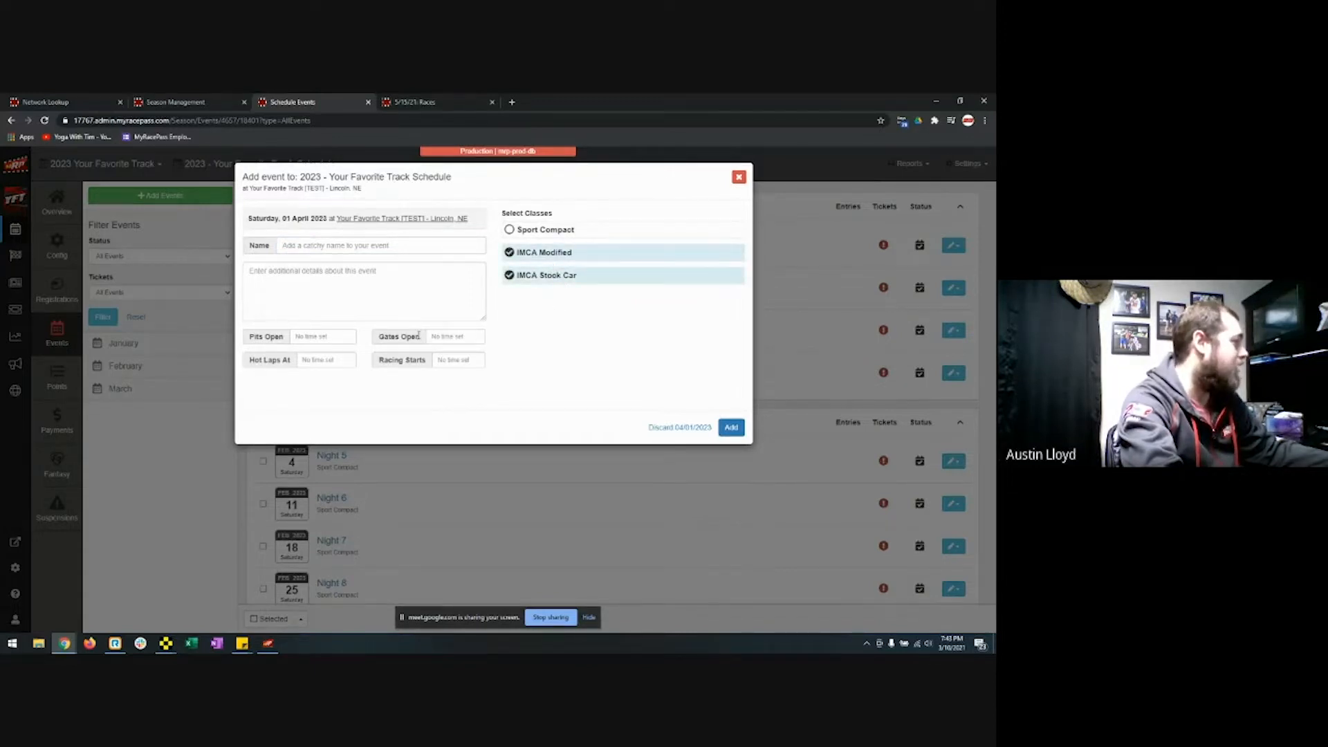
View the new event's pits, gates, hot laps and racing start time settings, then discard the pending date 04/01/2023
{"action": "left_click", "coordinate": [325, 341]}
{"action": "left_click", "coordinate": [453, 337]}
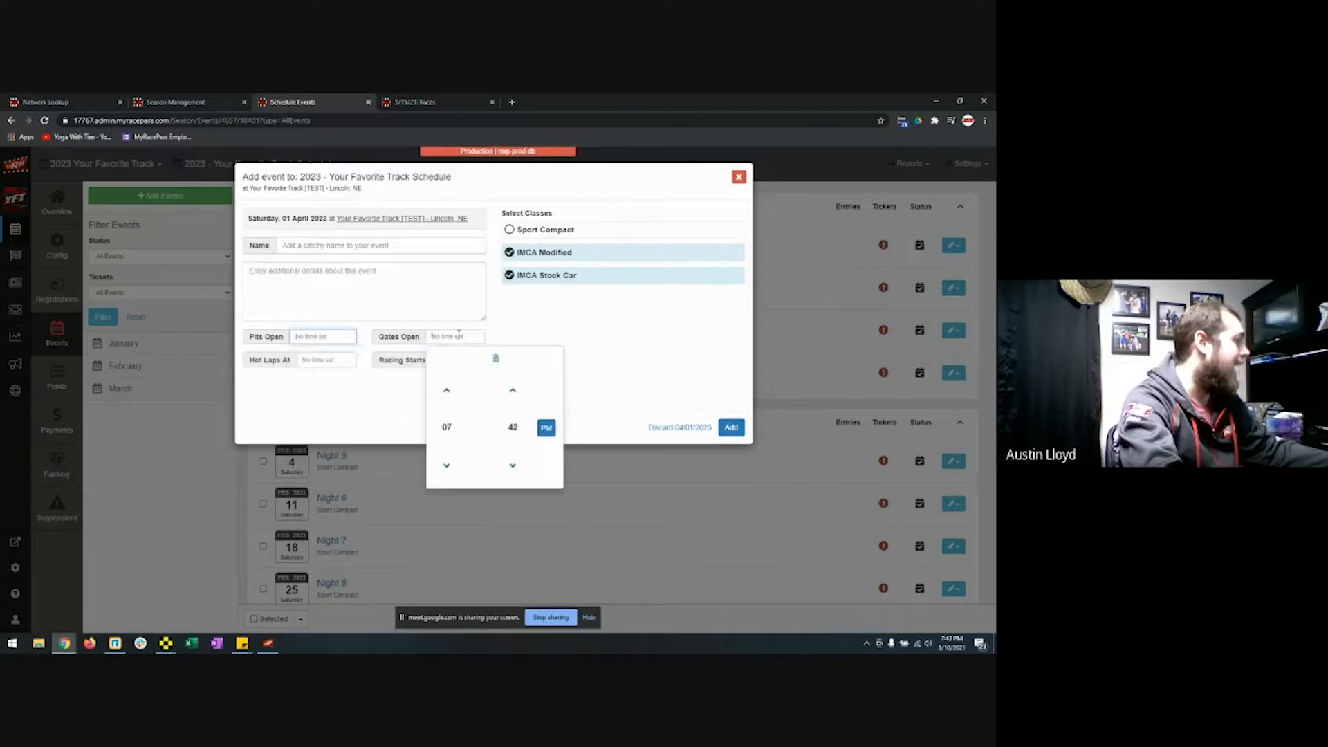
{"action": "left_click", "coordinate": [339, 361]}
{"action": "left_click", "coordinate": [457, 360]}
{"action": "left_click", "coordinate": [616, 367]}
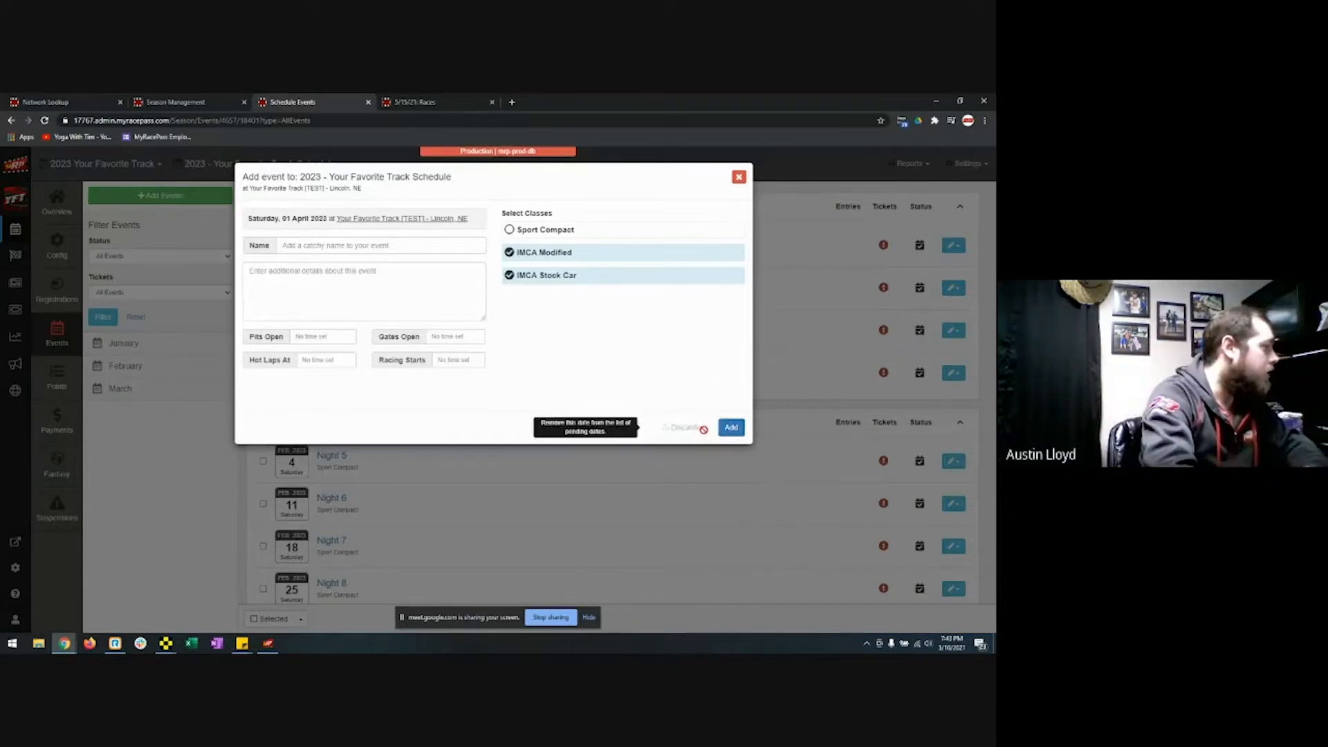
{"action": "left_click", "coordinate": [677, 427]}
Look over the scheduled events and open the details of the January 7 Season Opener
{"action": "scroll", "coordinate": [680, 423], "scroll_direction": "down", "scroll_amount": 5}
{"action": "scroll", "coordinate": [678, 424], "scroll_direction": "up", "scroll_amount": 5}
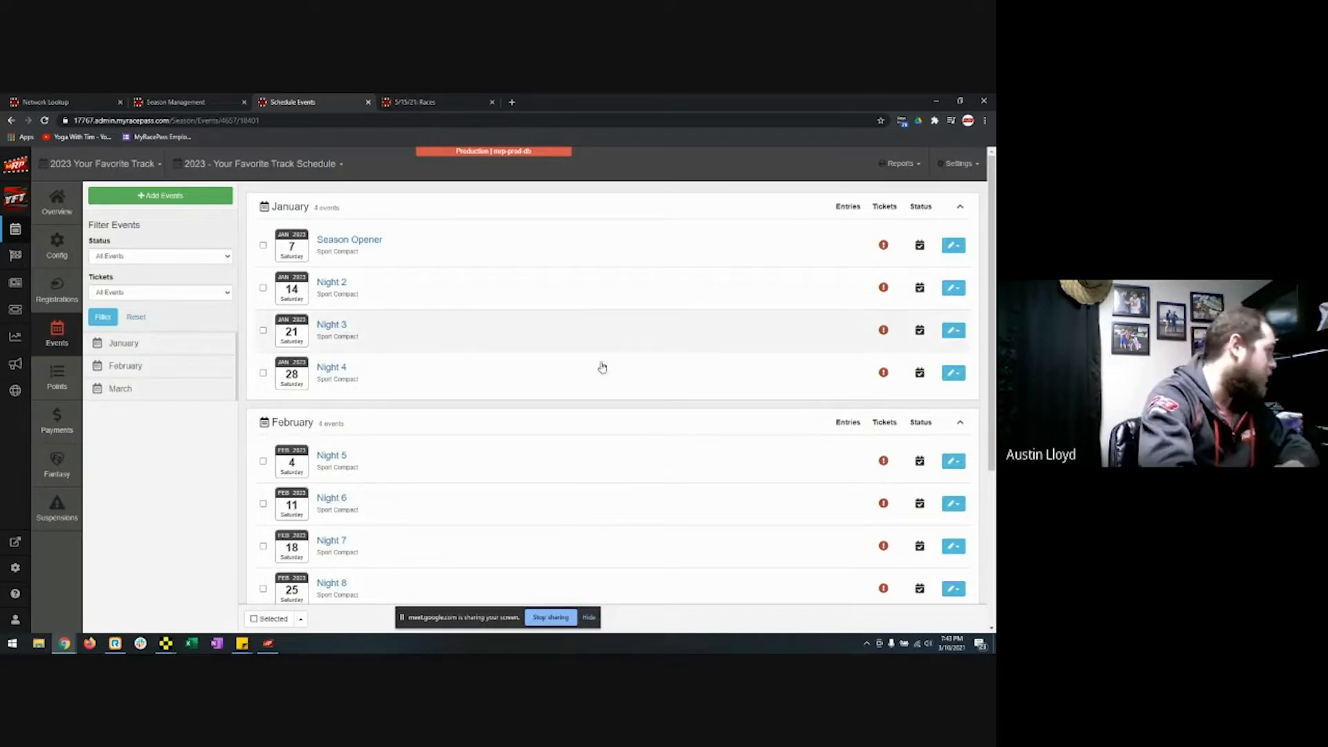
{"action": "scroll", "coordinate": [486, 388], "scroll_direction": "down", "scroll_amount": 3}
{"action": "scroll", "coordinate": [490, 396], "scroll_direction": "up", "scroll_amount": 3}
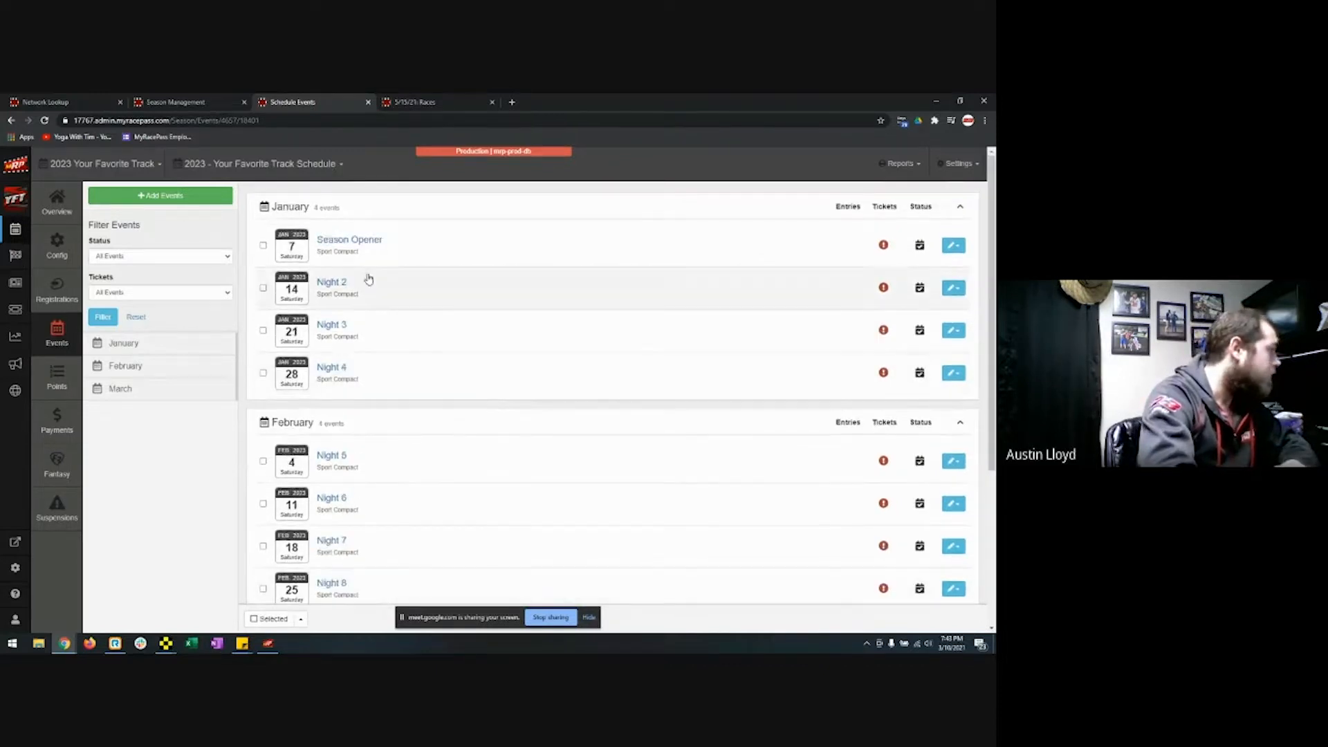
{"action": "left_click", "coordinate": [352, 240]}
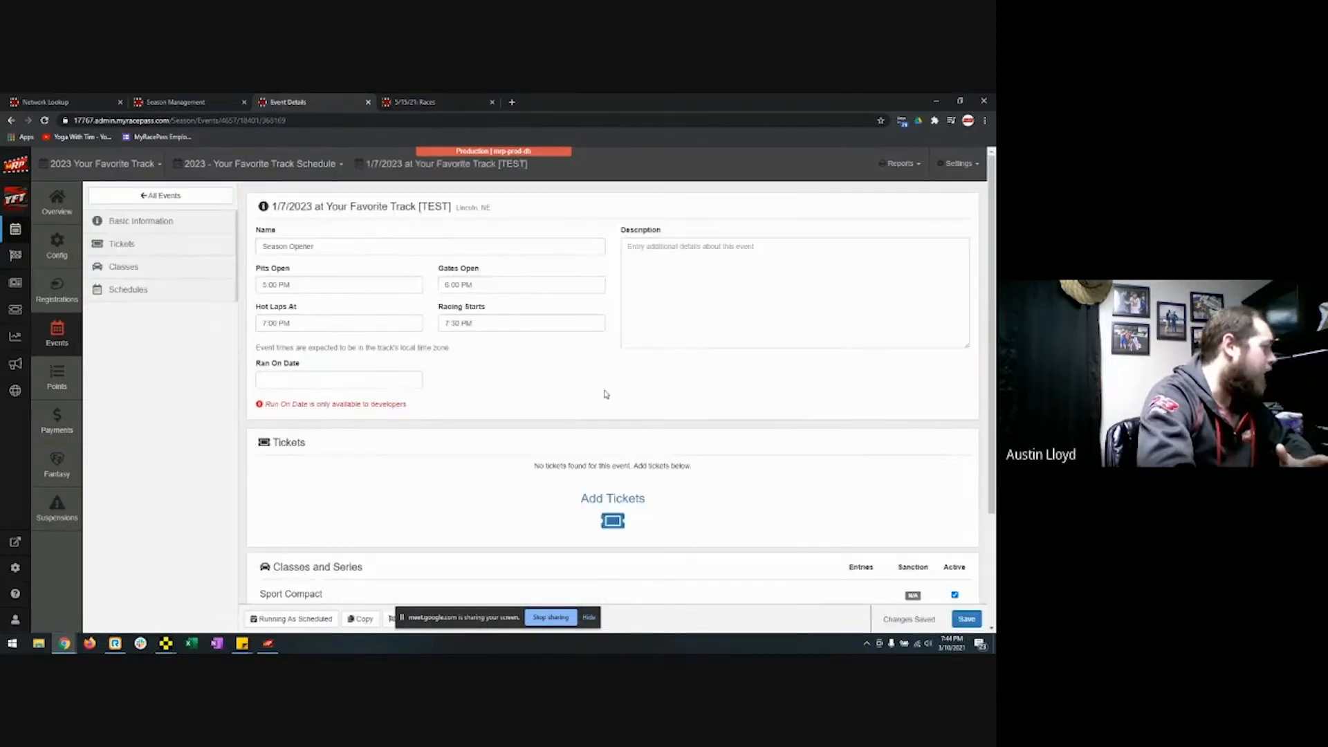
Add the IMCA SpeedShiftTV Dirt Knights Tour series to the Season Opener together with its required IMCA Modified class
{"action": "scroll", "coordinate": [608, 401], "scroll_direction": "down", "scroll_amount": 3}
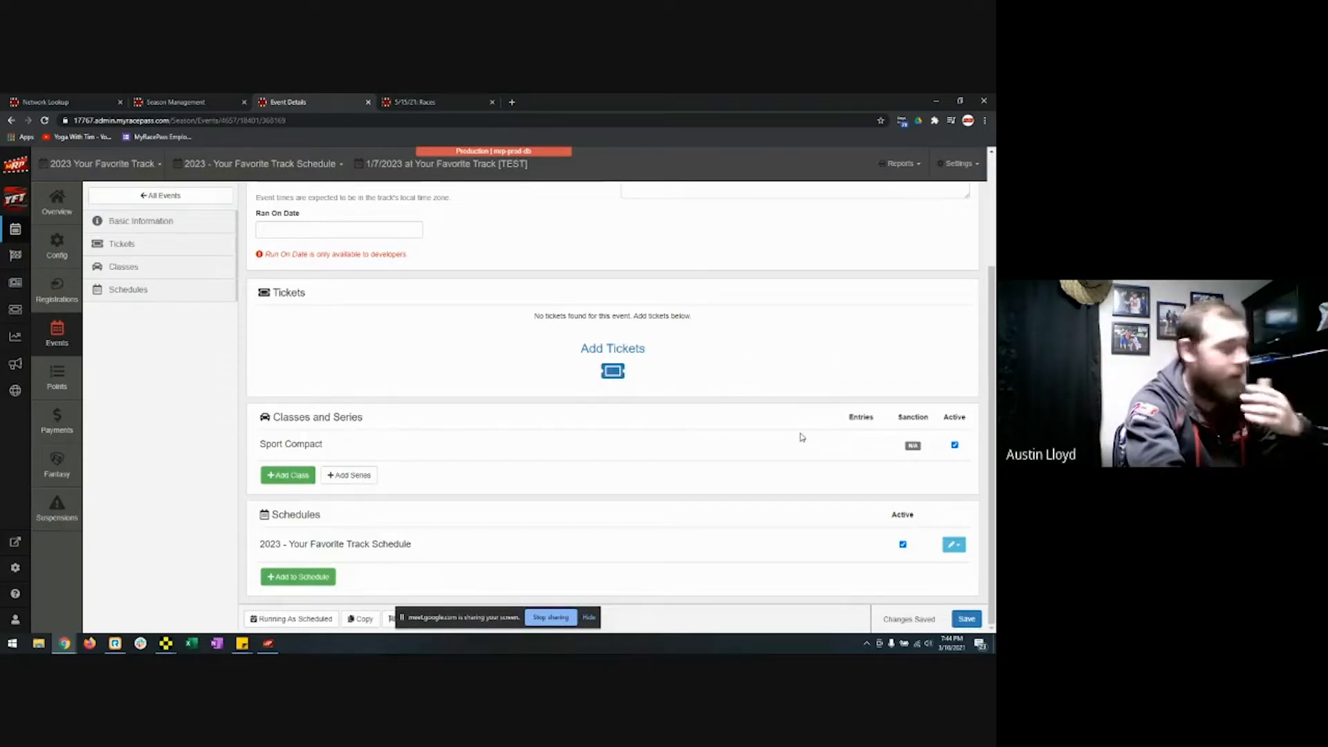
{"action": "left_click", "coordinate": [365, 477]}
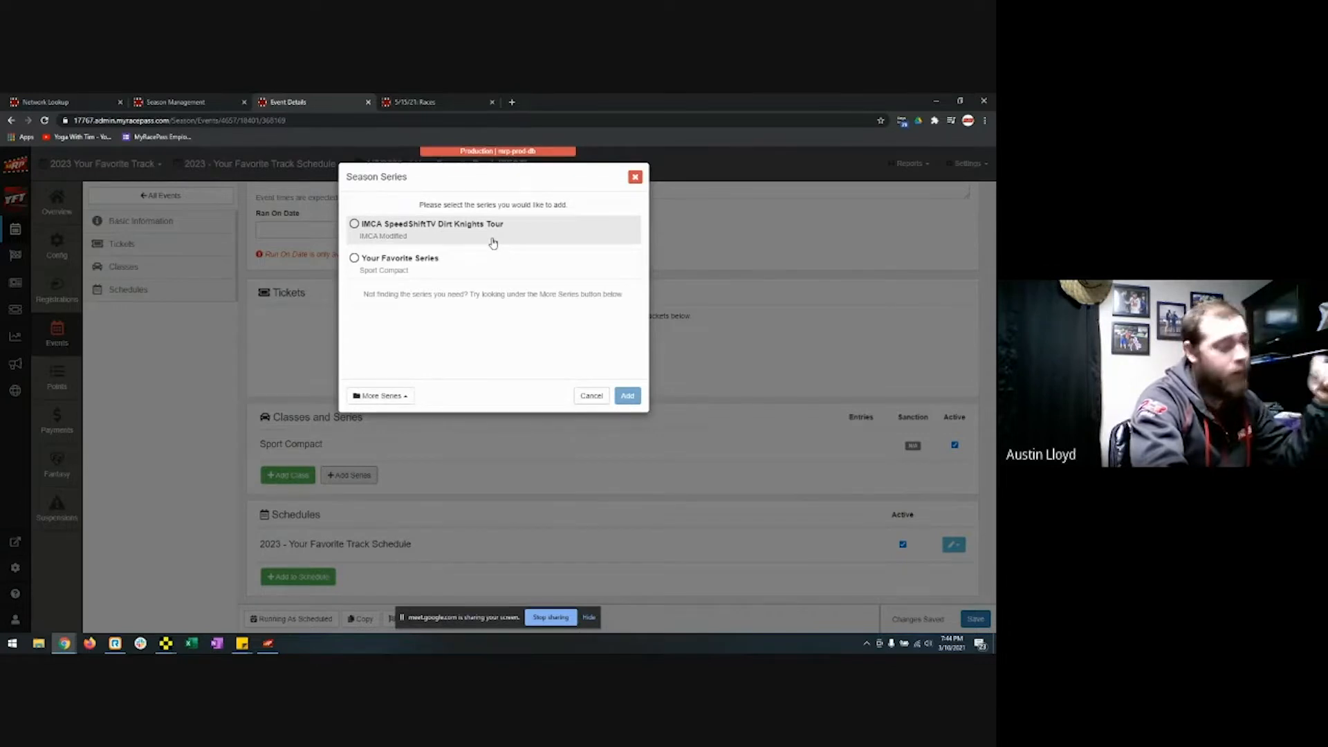
{"action": "left_click", "coordinate": [470, 237]}
{"action": "left_click", "coordinate": [627, 396]}
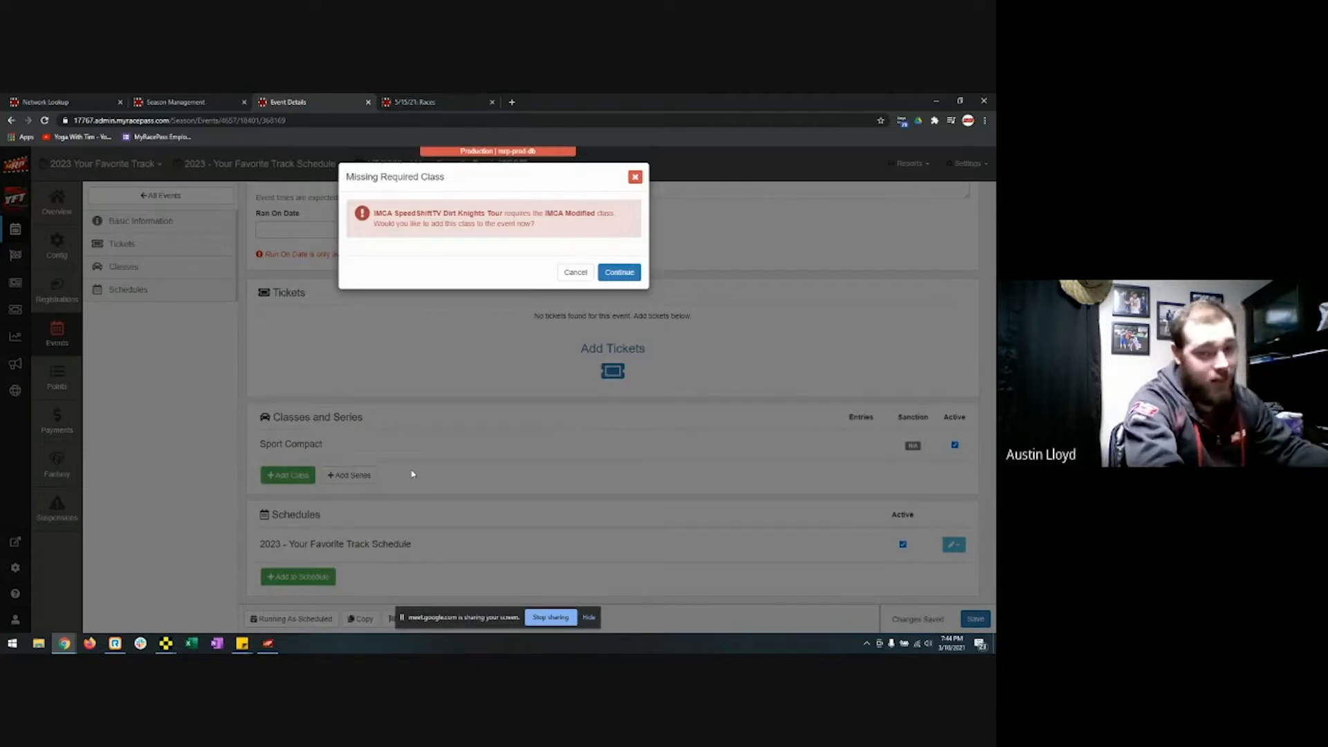
{"action": "left_click", "coordinate": [608, 273]}
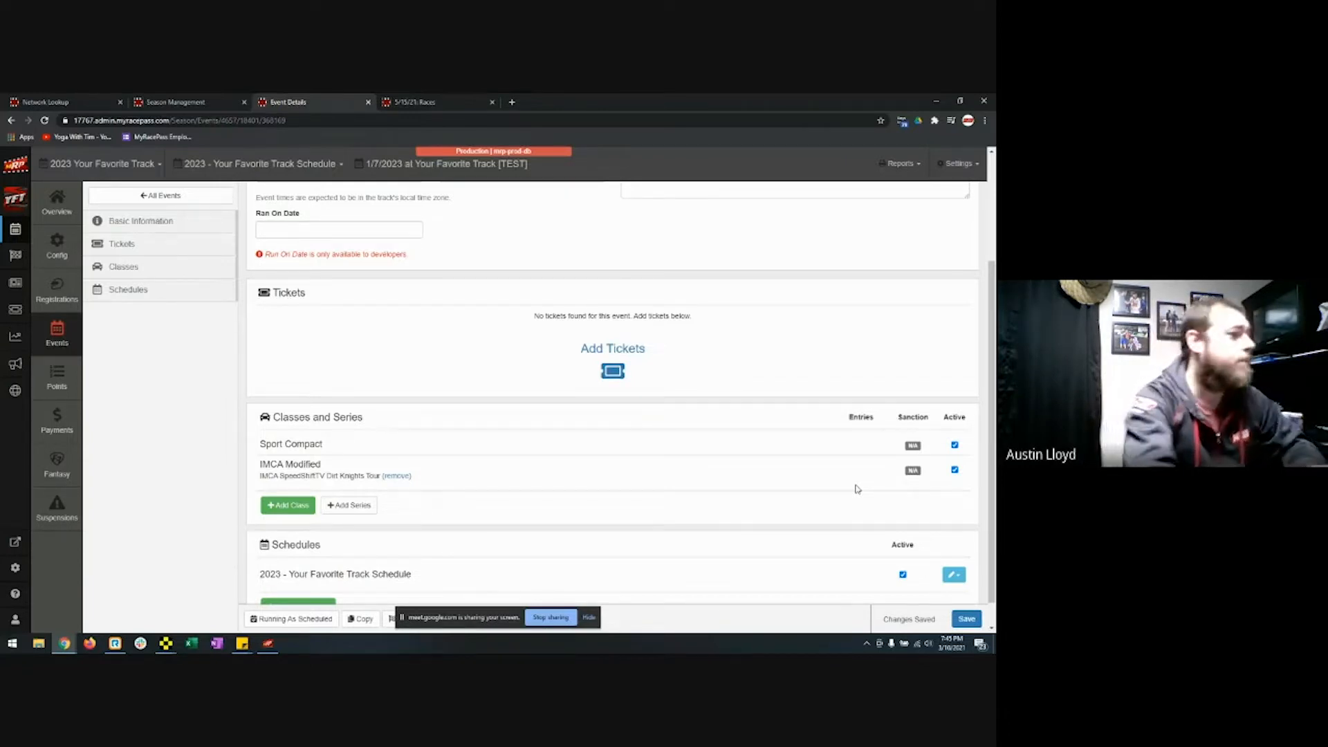
Return to the season overview and open the season's fantasy leaderboards
{"action": "left_click", "coordinate": [20, 236]}
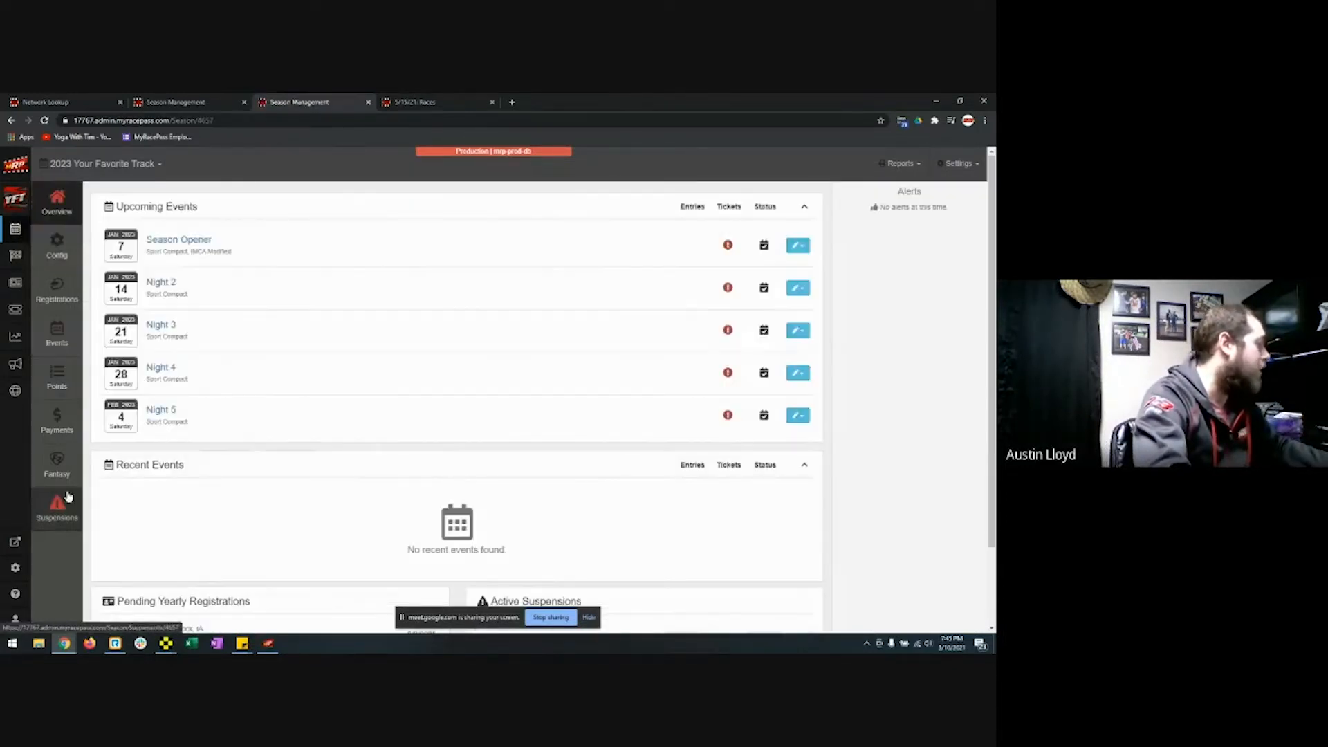
{"action": "left_click", "coordinate": [57, 457]}
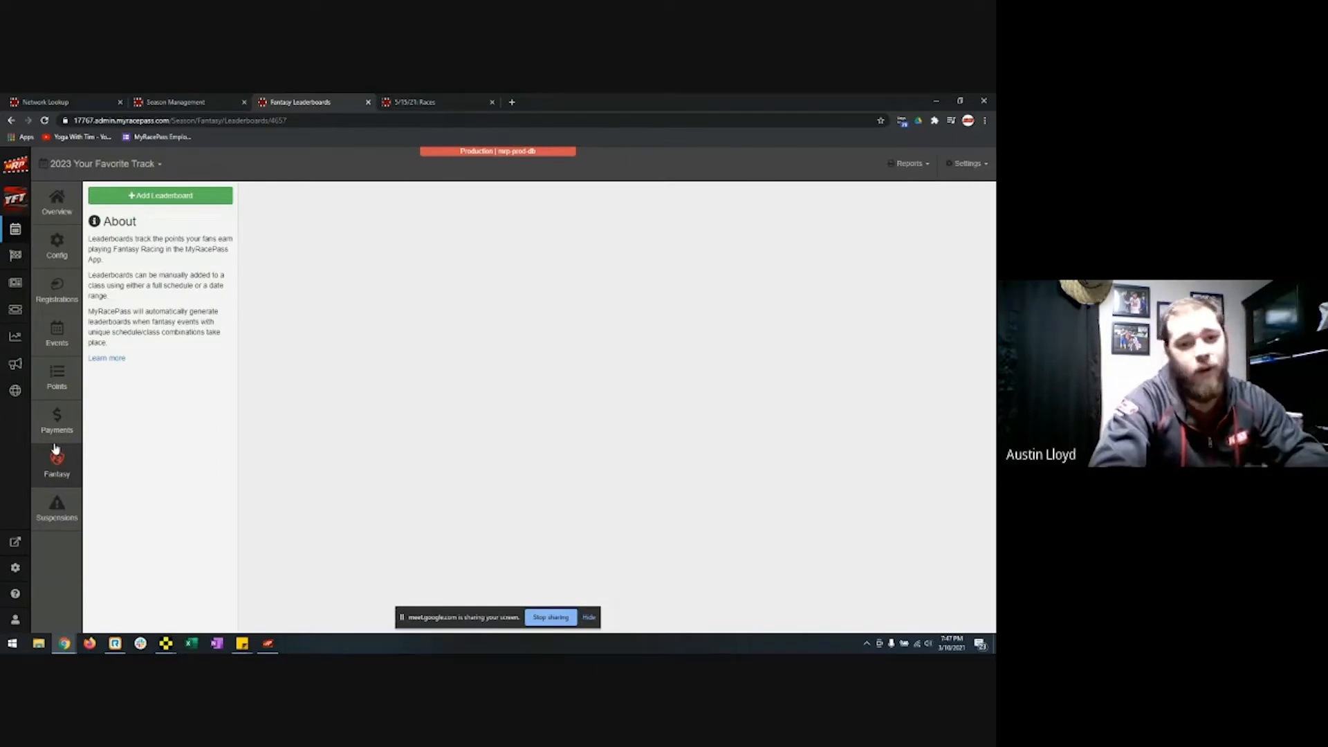
Switch the fantasy leaderboards from the 2023 season to the 2021 Winter Season
{"action": "left_click", "coordinate": [56, 450]}
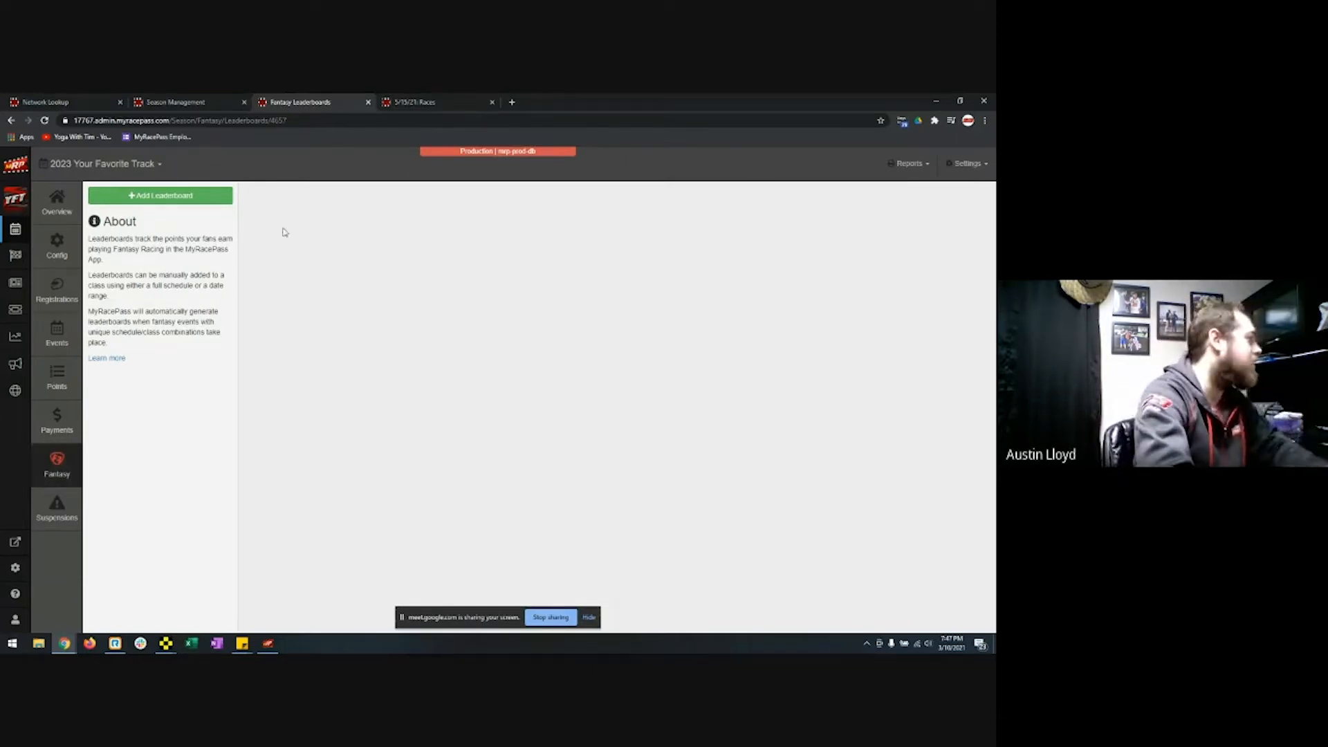
{"action": "left_click", "coordinate": [121, 166]}
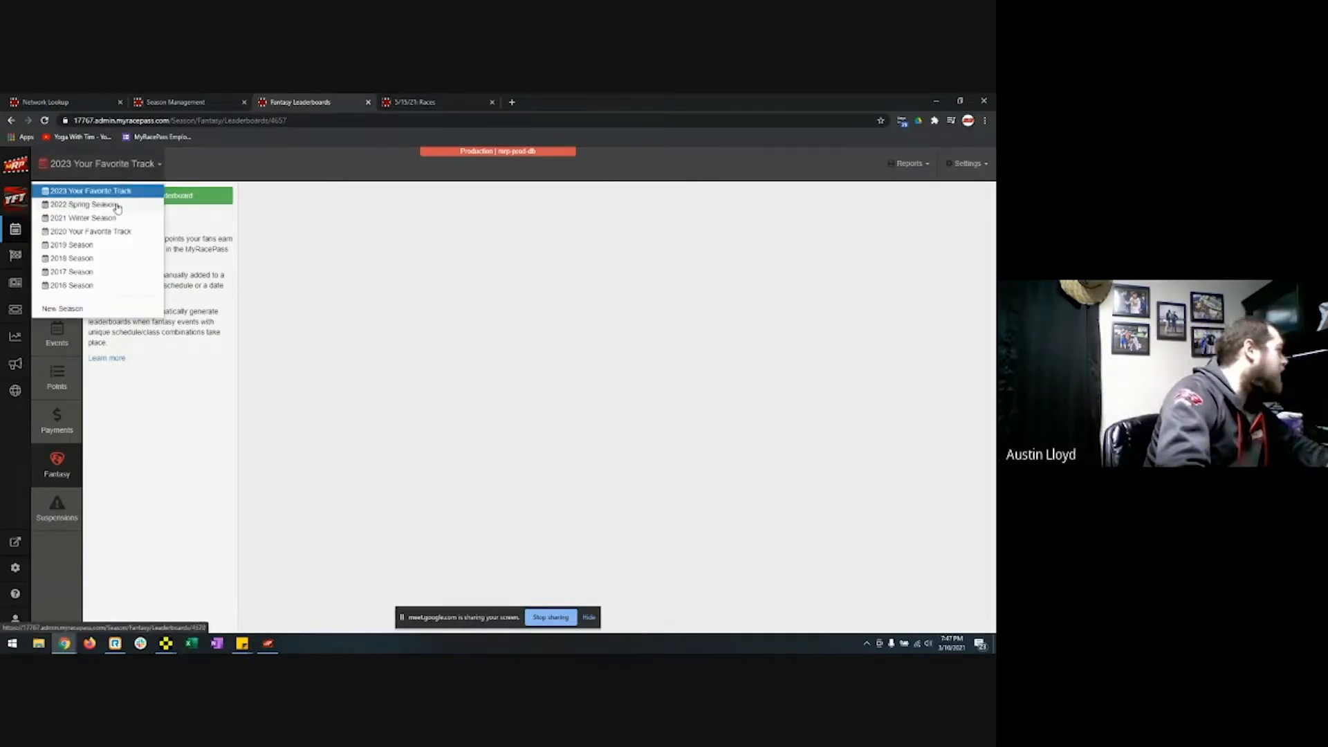
{"action": "left_click", "coordinate": [111, 217]}
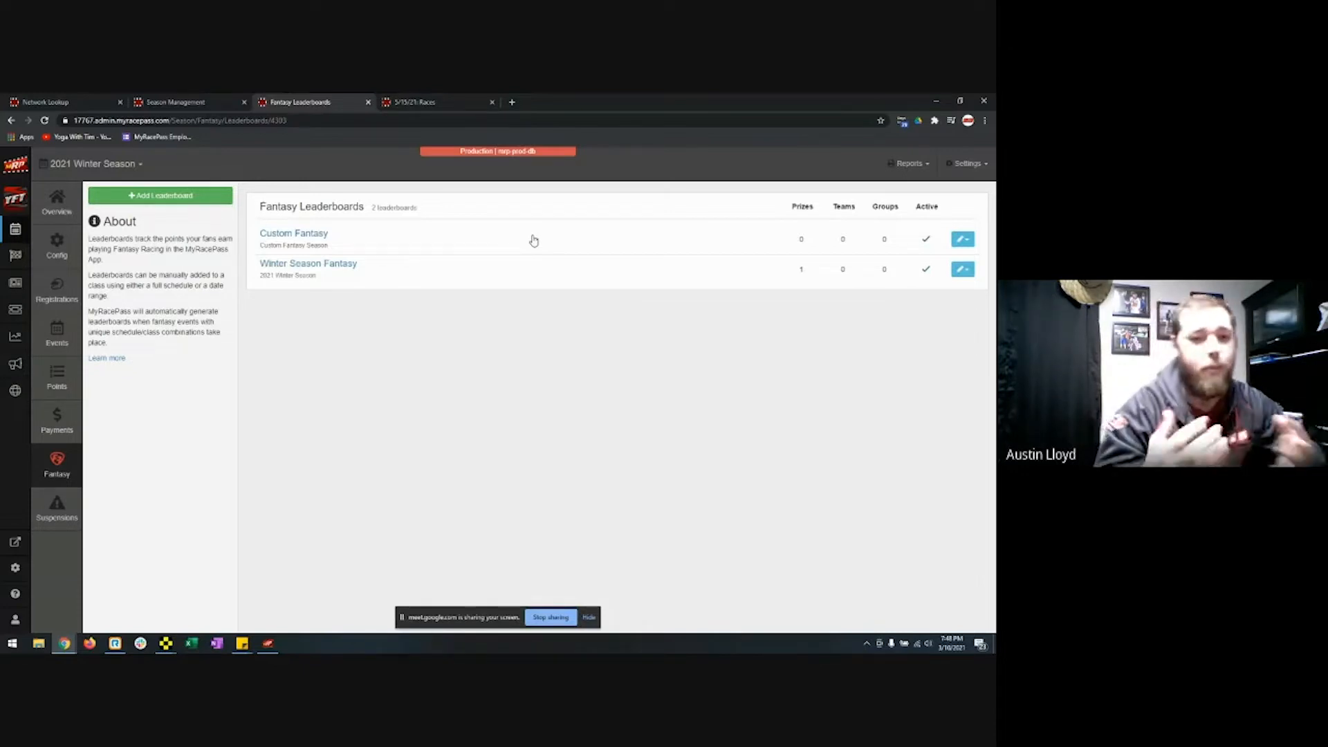
Start a new fantasy leaderboard titled Bob's Garage 2021 Season
{"action": "left_click", "coordinate": [198, 205]}
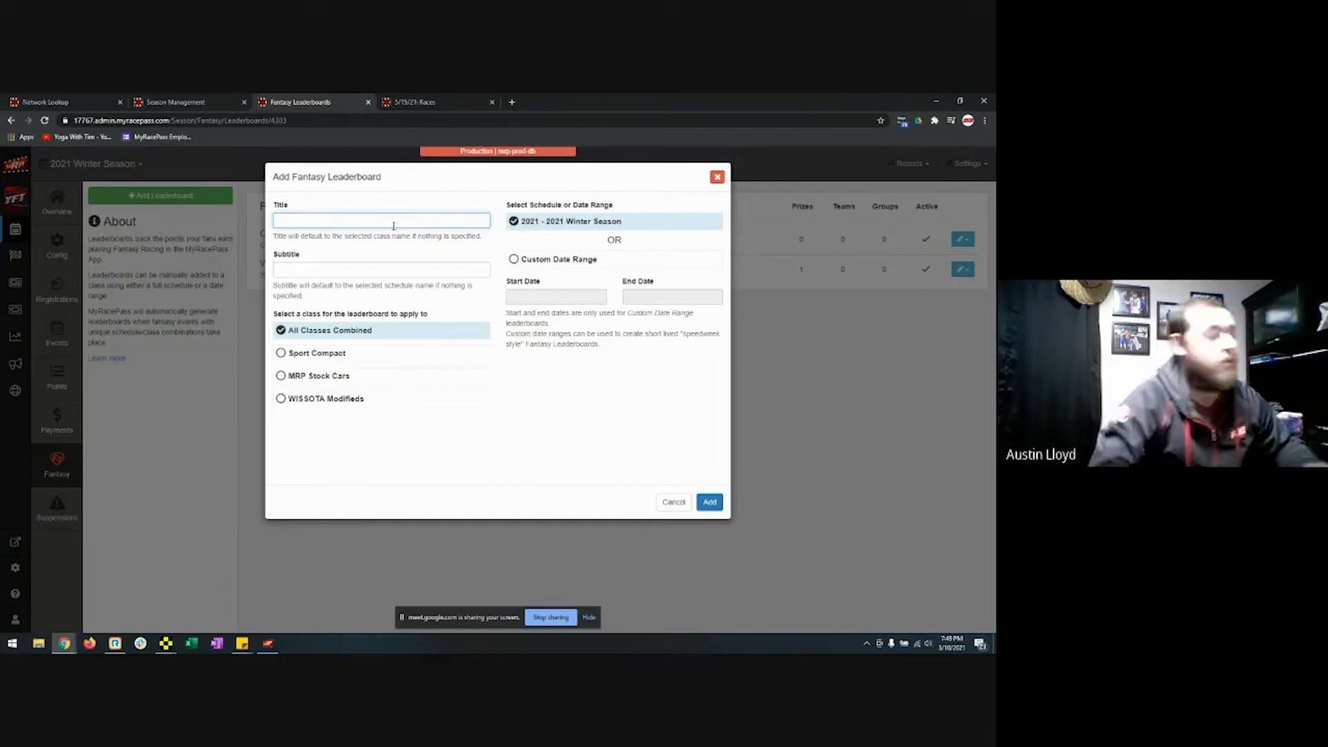
{"action": "type", "text": "Bob"}
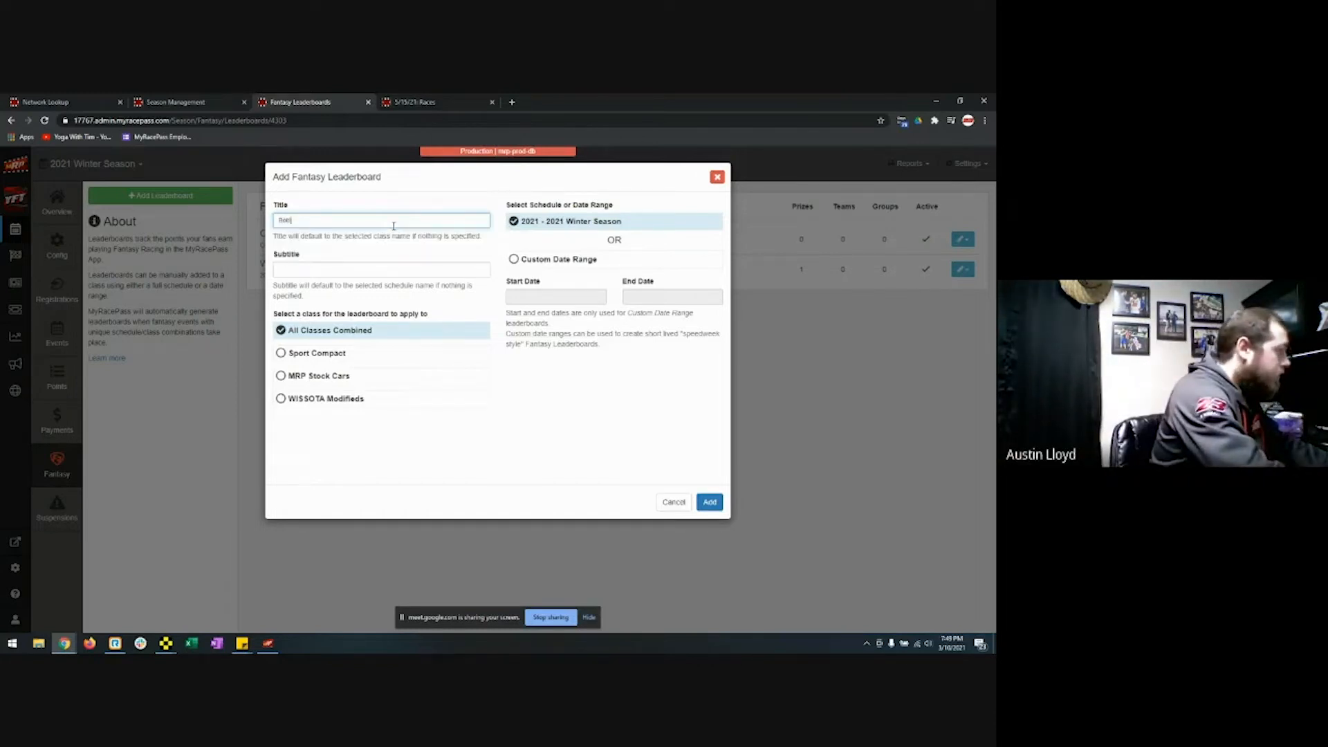
{"action": "type", "text": "'s Garage 20"}
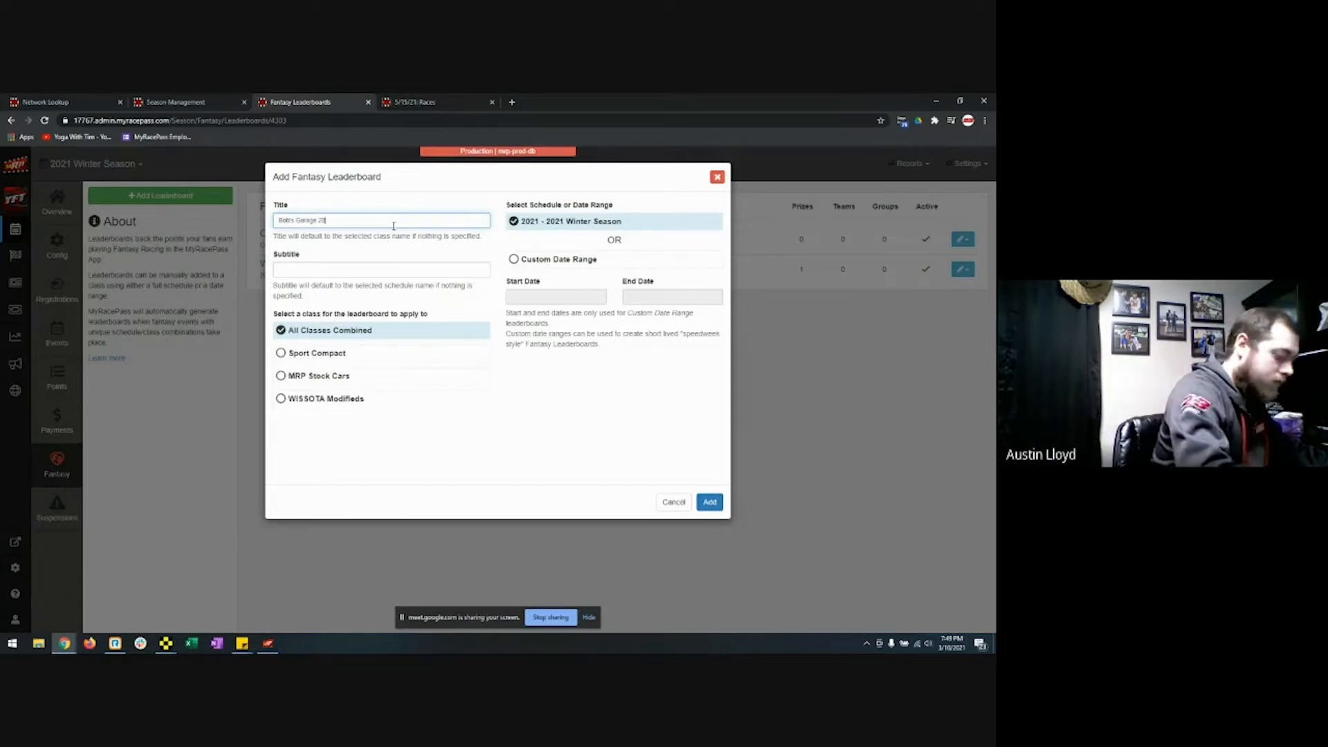
{"action": "type", "text": "21 Season"}
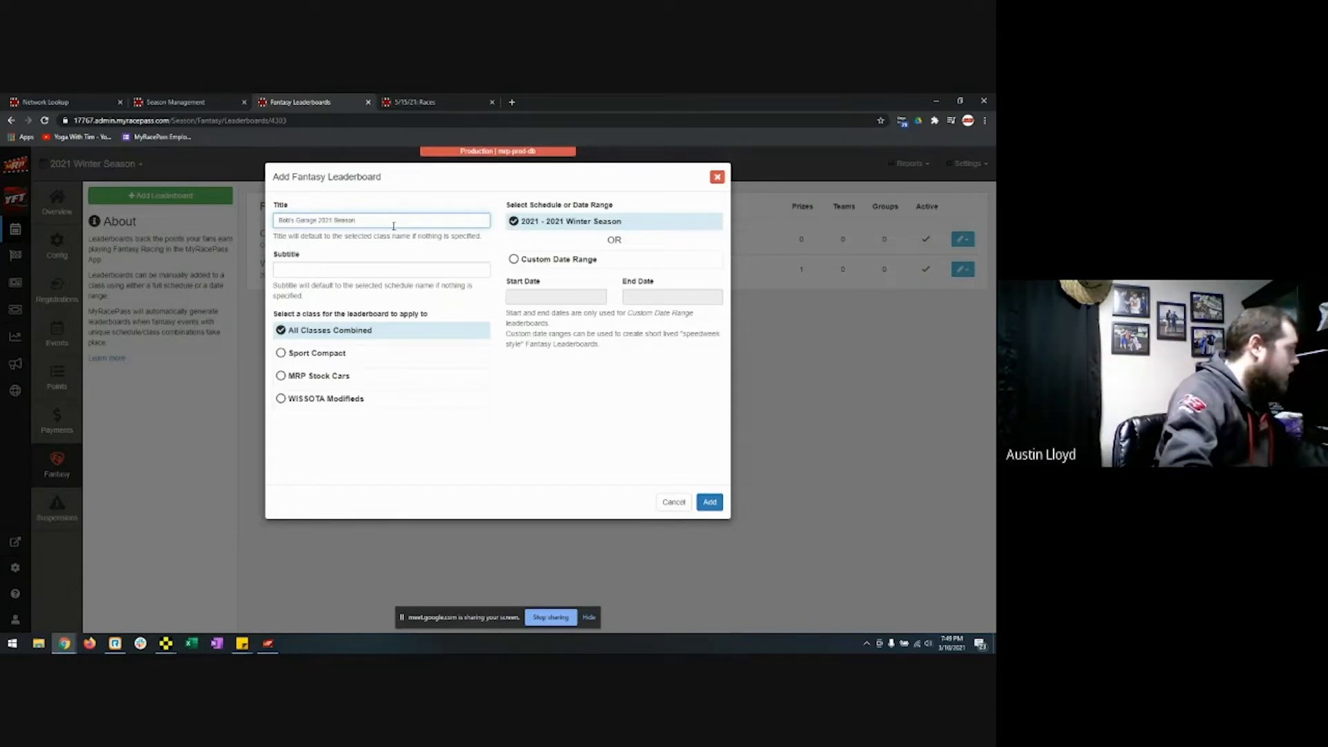
{"action": "key", "text": "Tab"}
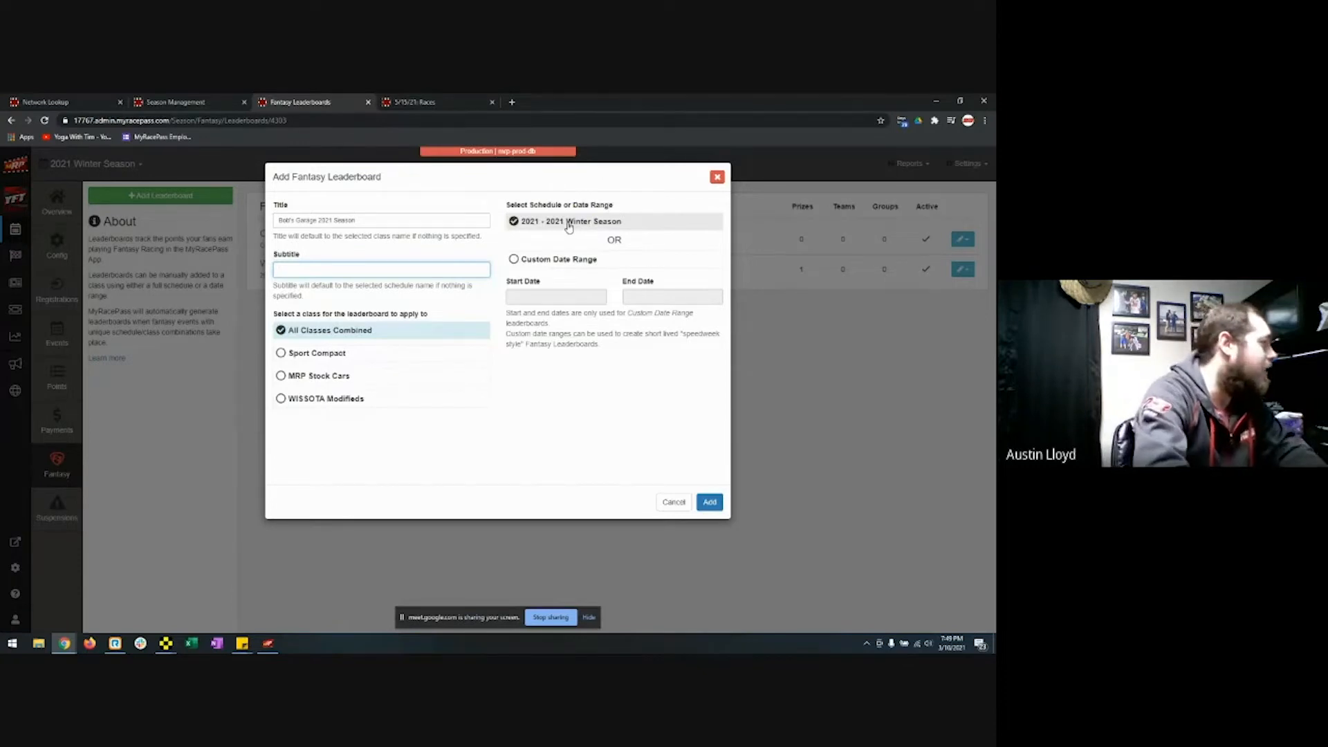
Base the leaderboard on a custom date range with 03/27/2021 as both start and end date
{"action": "left_click", "coordinate": [584, 261]}
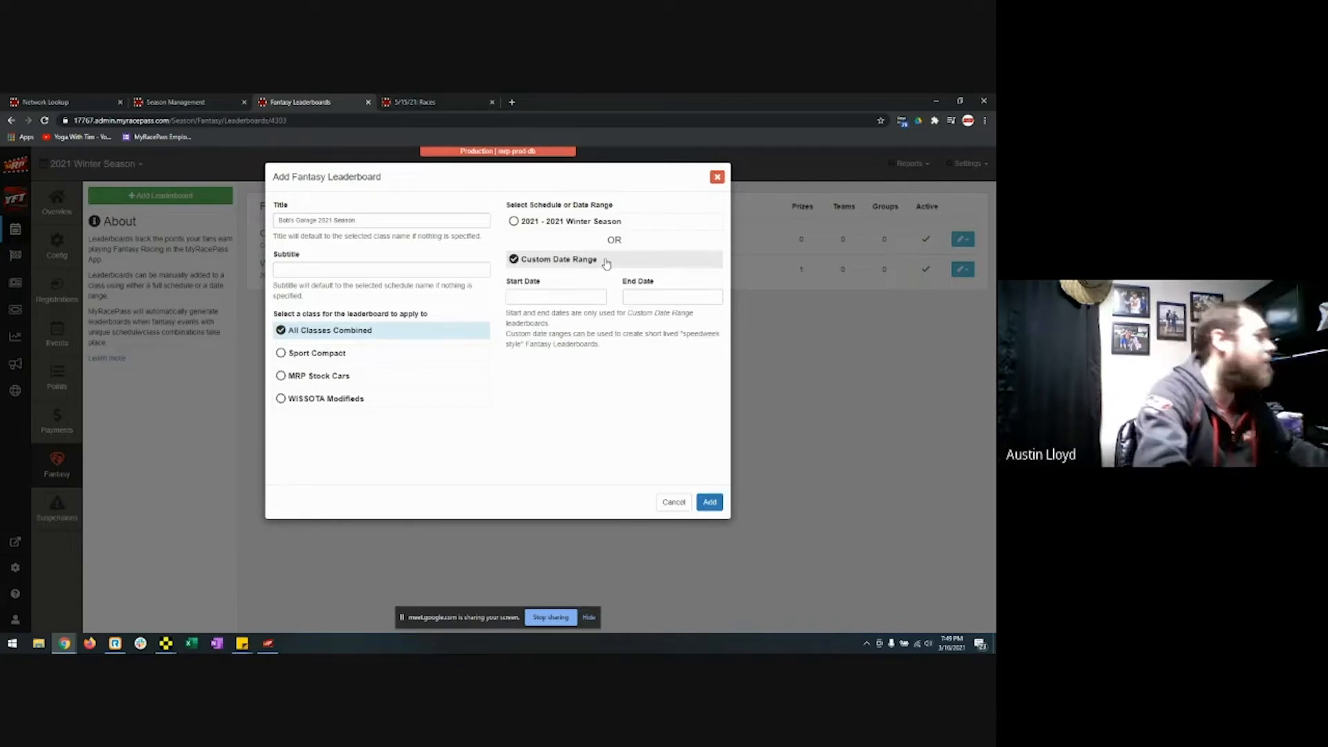
{"action": "left_click", "coordinate": [595, 296]}
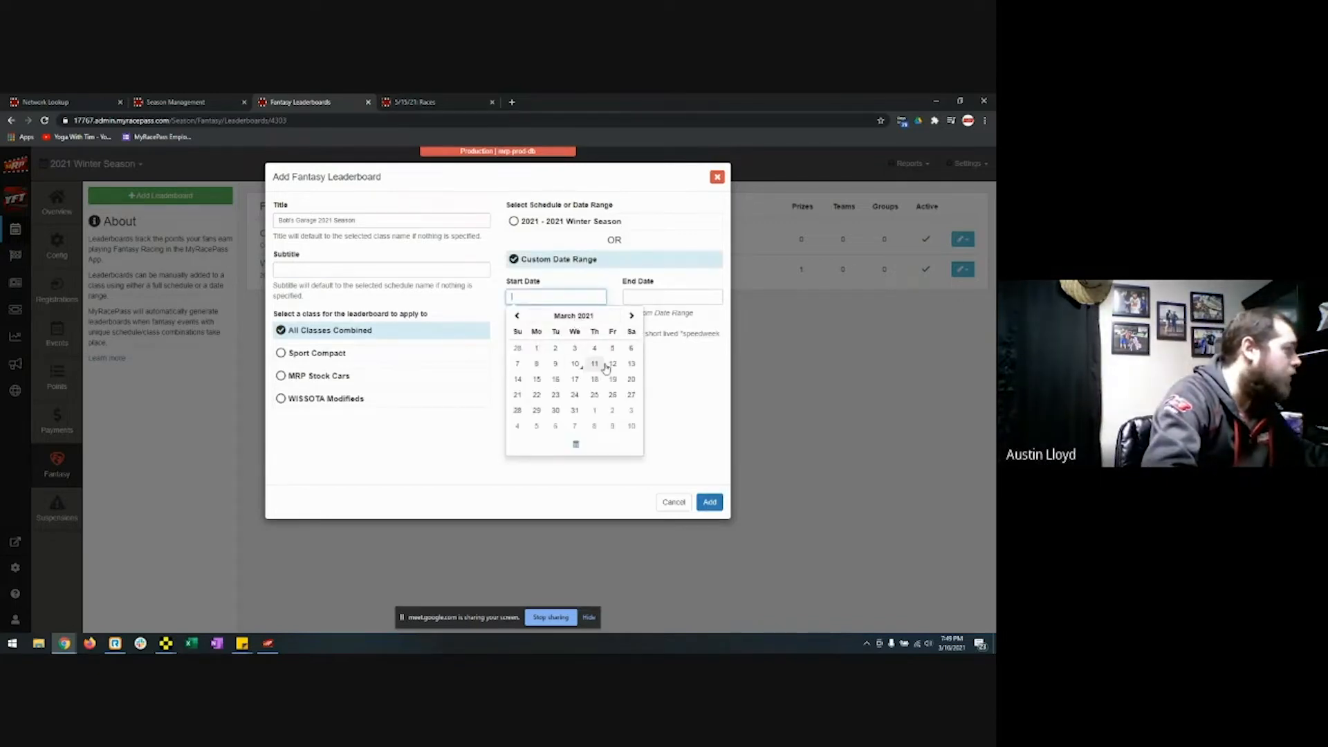
{"action": "left_click", "coordinate": [631, 395]}
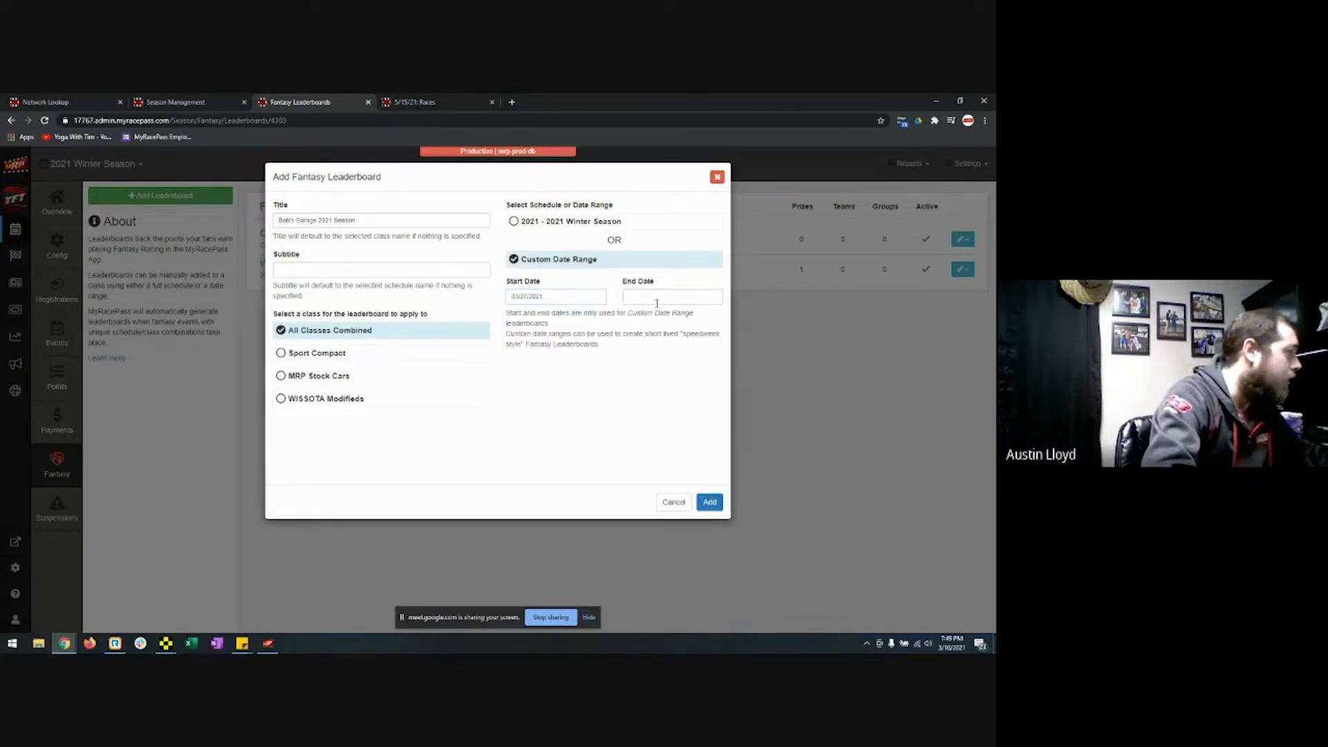
{"action": "left_click", "coordinate": [653, 298]}
{"action": "left_click", "coordinate": [747, 395]}
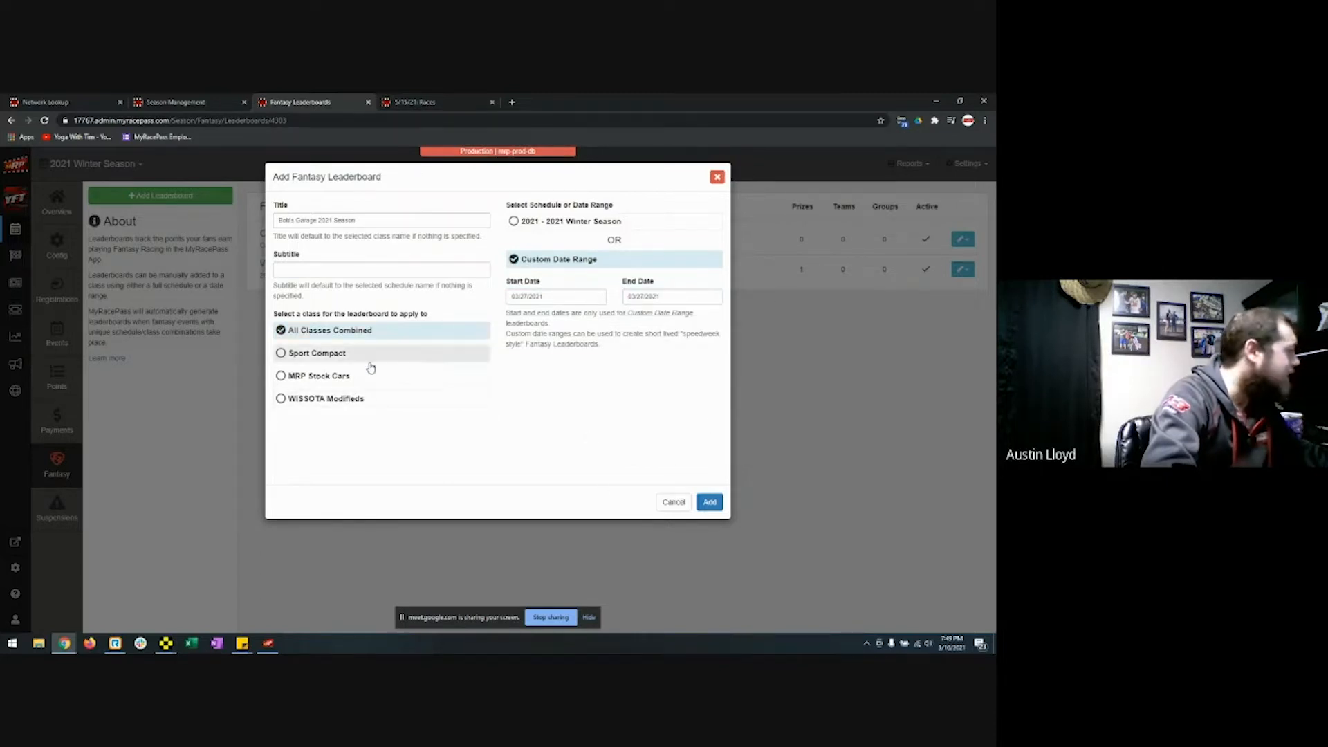
Give the leaderboard the subtitle Custom Fantasy Season and add it for all classes combined
{"action": "left_click", "coordinate": [712, 503]}
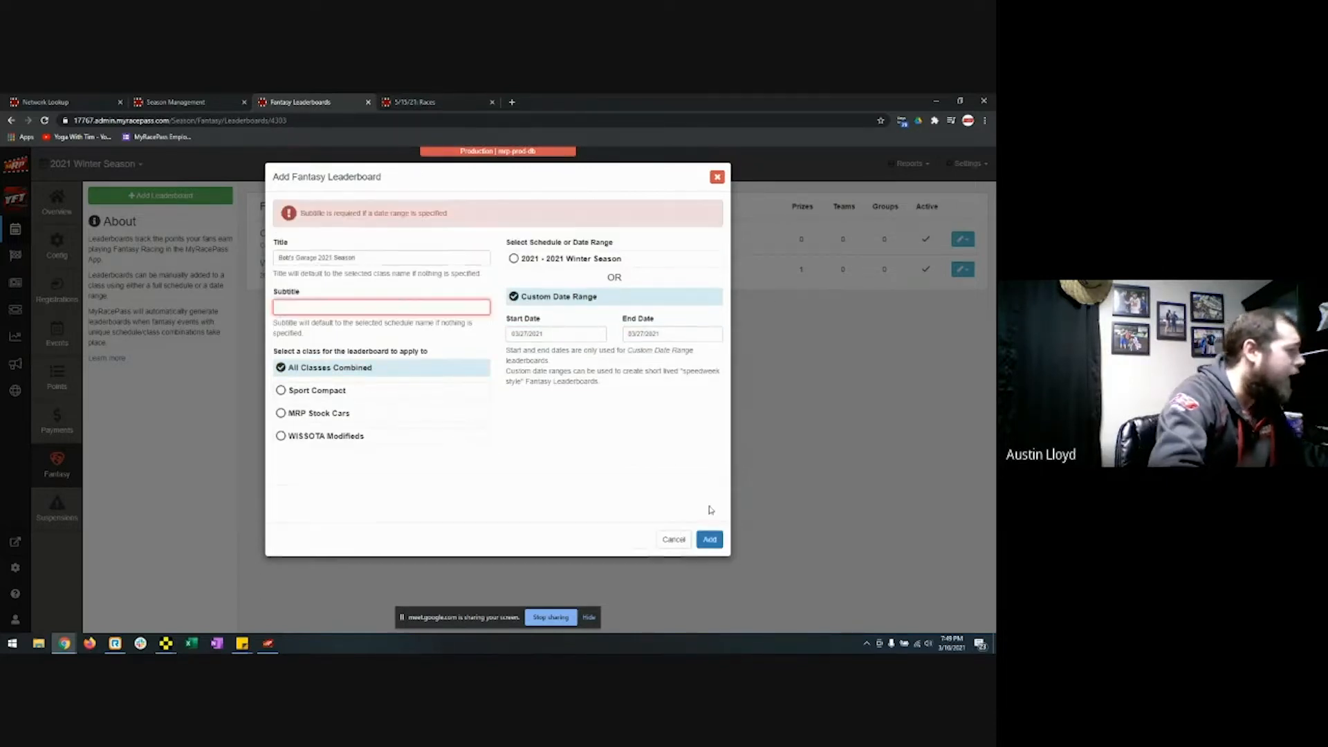
{"action": "left_click", "coordinate": [389, 304]}
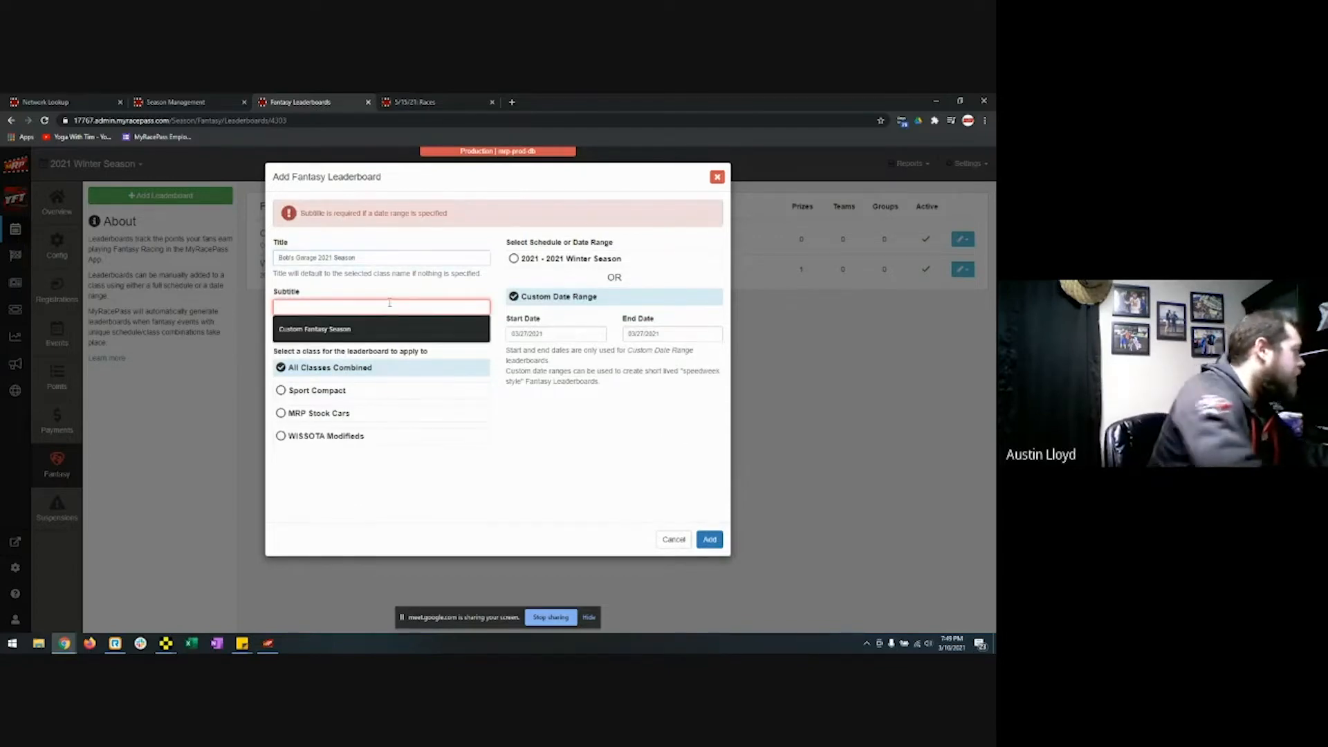
{"action": "left_click", "coordinate": [429, 329]}
{"action": "left_click", "coordinate": [709, 539]}
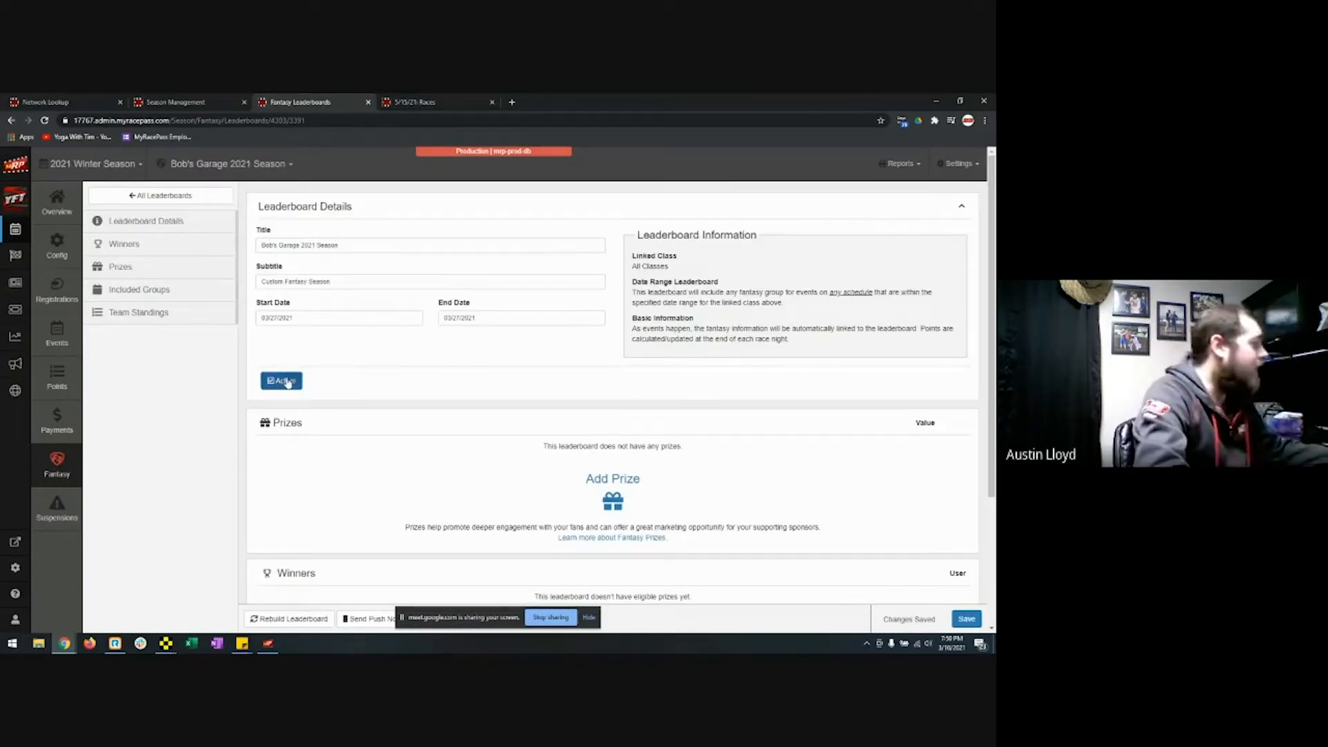
Start a new prize on the leaderboard for position 10, keeping Cash as the prize type
{"action": "scroll", "coordinate": [287, 382], "scroll_direction": "down", "scroll_amount": 3}
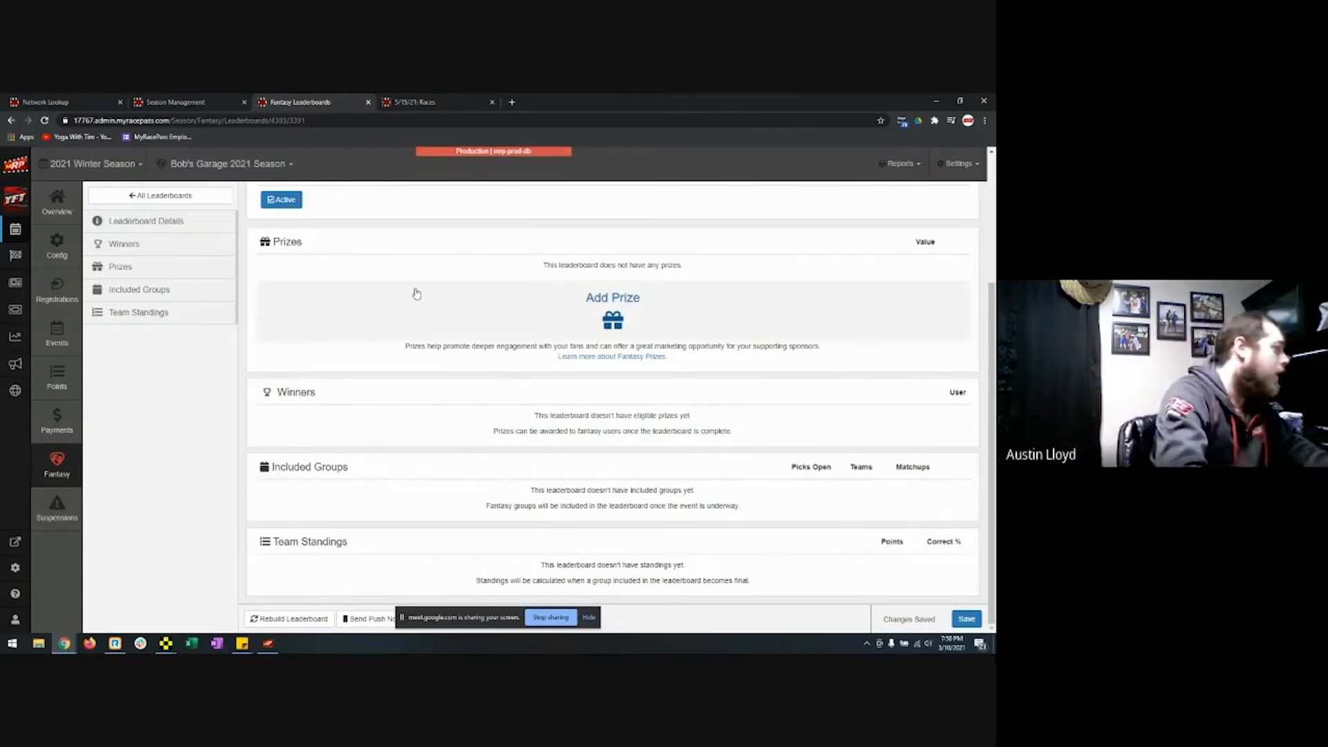
{"action": "left_click", "coordinate": [611, 305]}
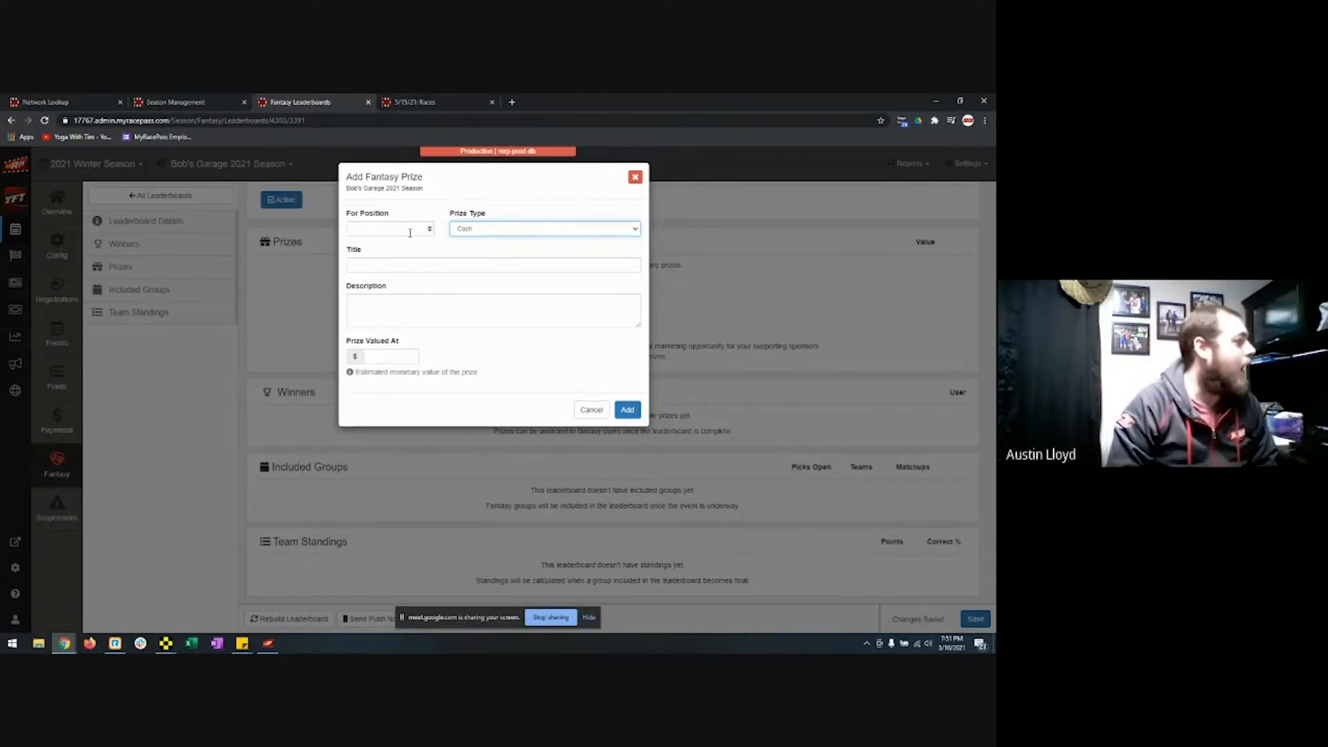
{"action": "left_click", "coordinate": [409, 233]}
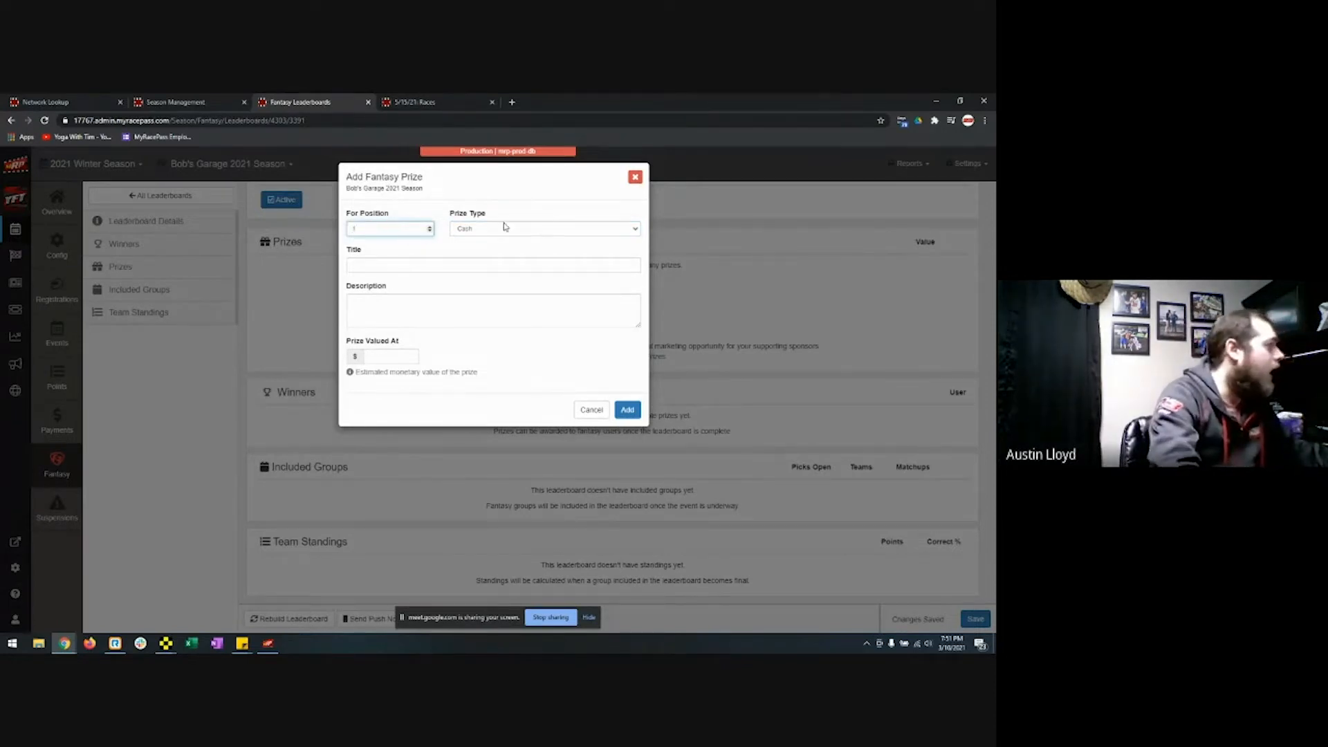
{"action": "left_click", "coordinate": [563, 234]}
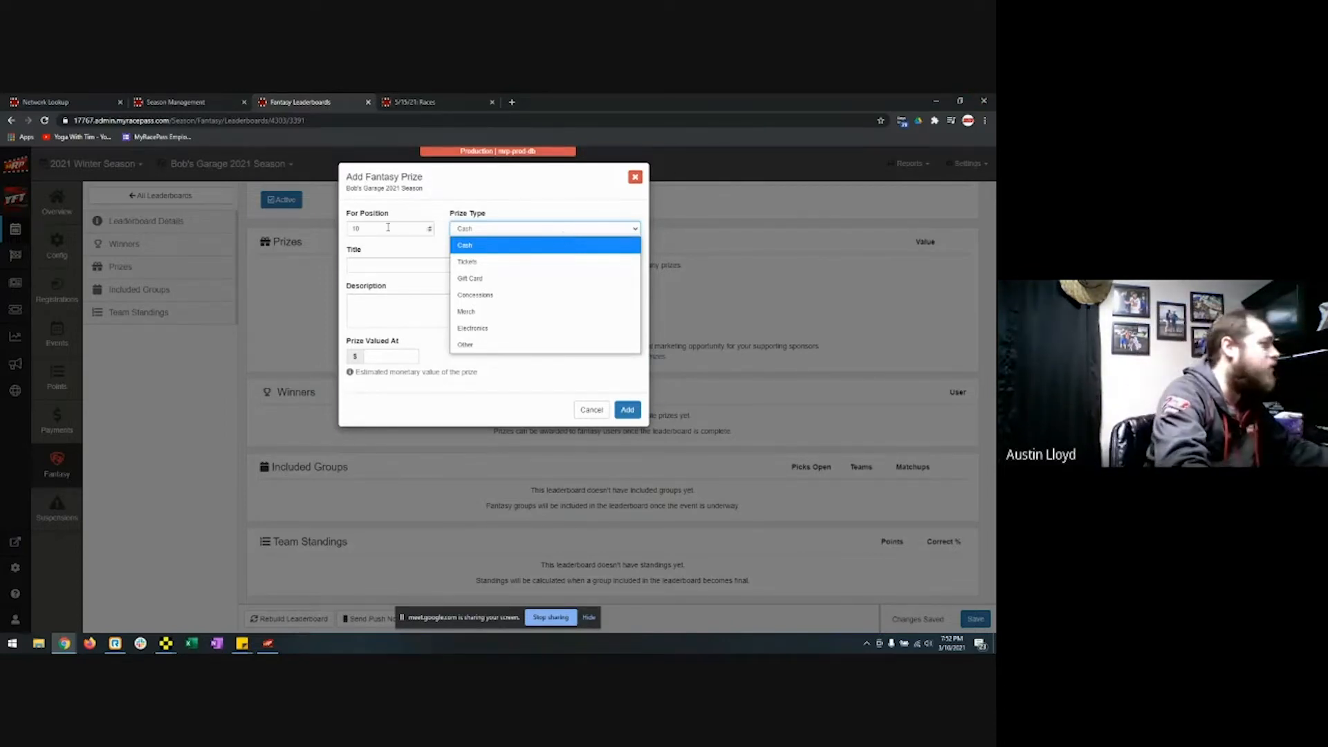
{"action": "left_click", "coordinate": [522, 223]}
{"action": "left_click", "coordinate": [428, 263]}
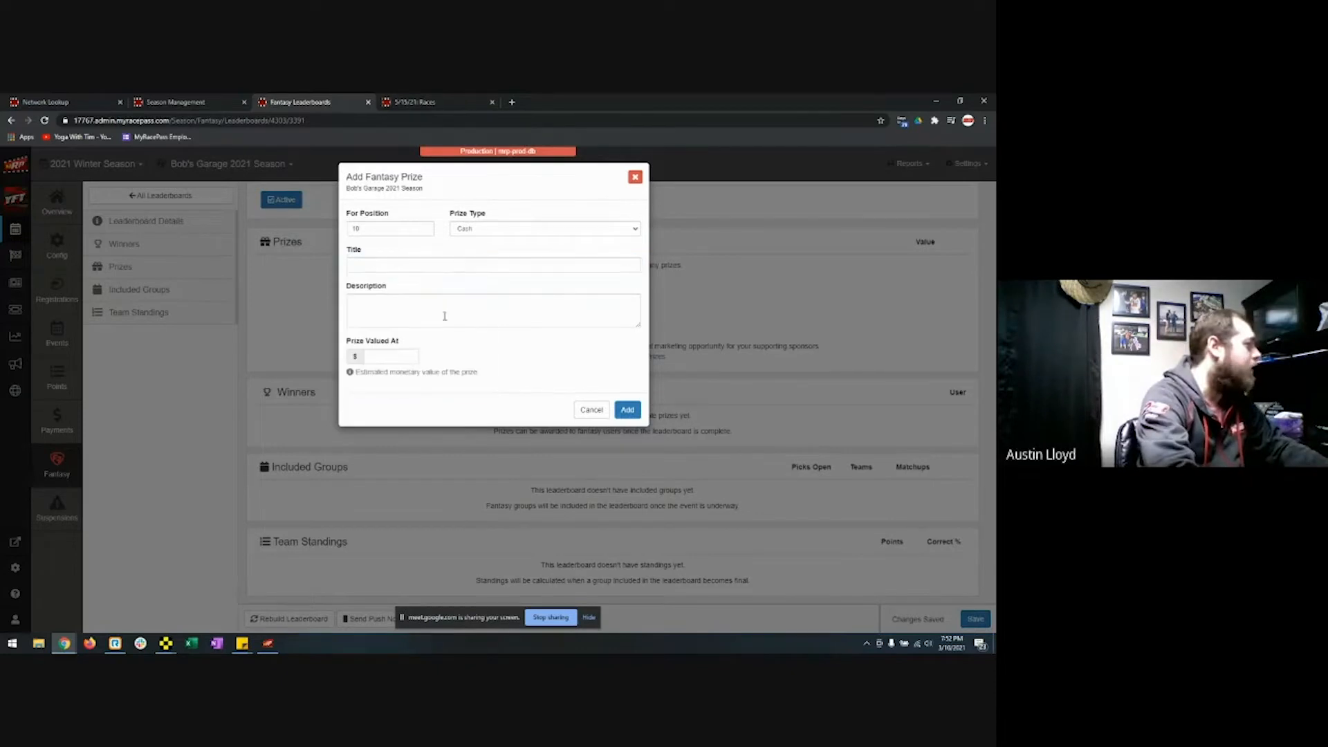
{"action": "left_click", "coordinate": [438, 315]}
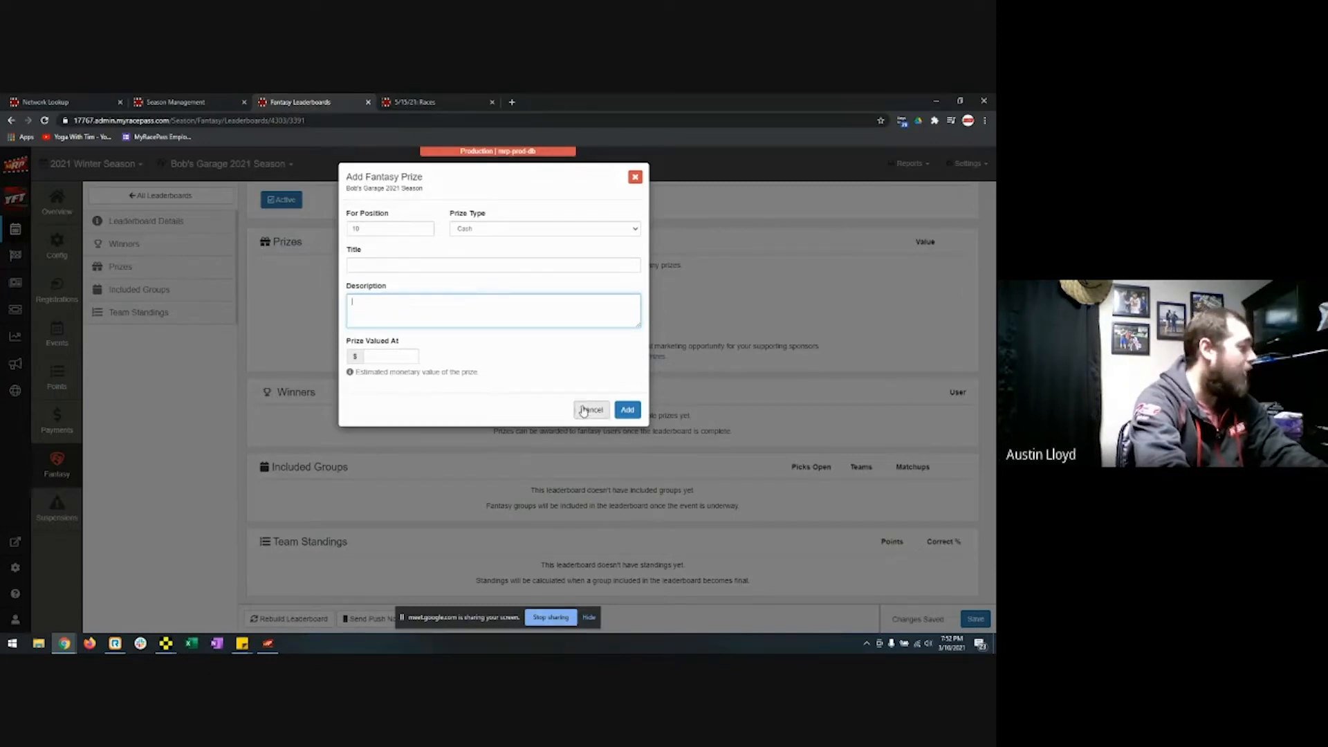
Title the prize Free oil change, describe it as Free Oil Change from Bob's Garage, value it at $25.00 and add it
{"action": "left_click", "coordinate": [459, 266]}
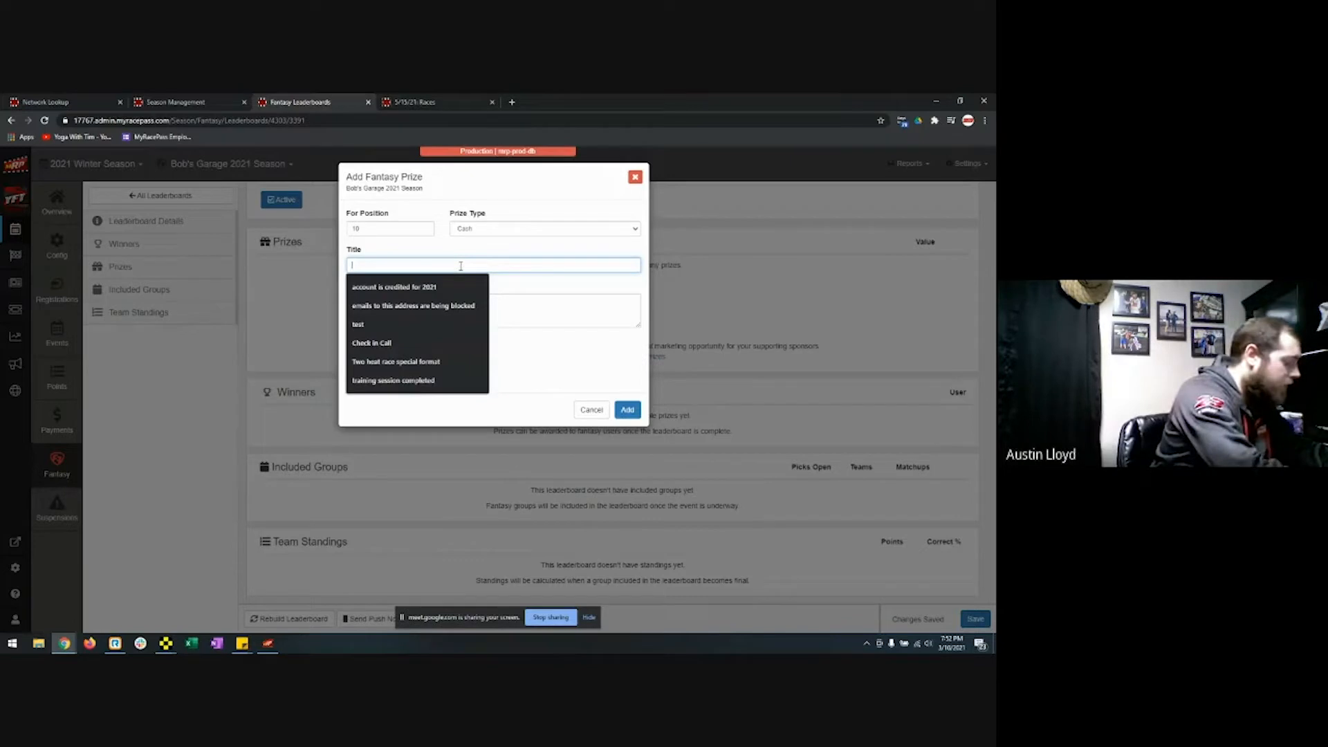
{"action": "type", "text": "Fire of change"}
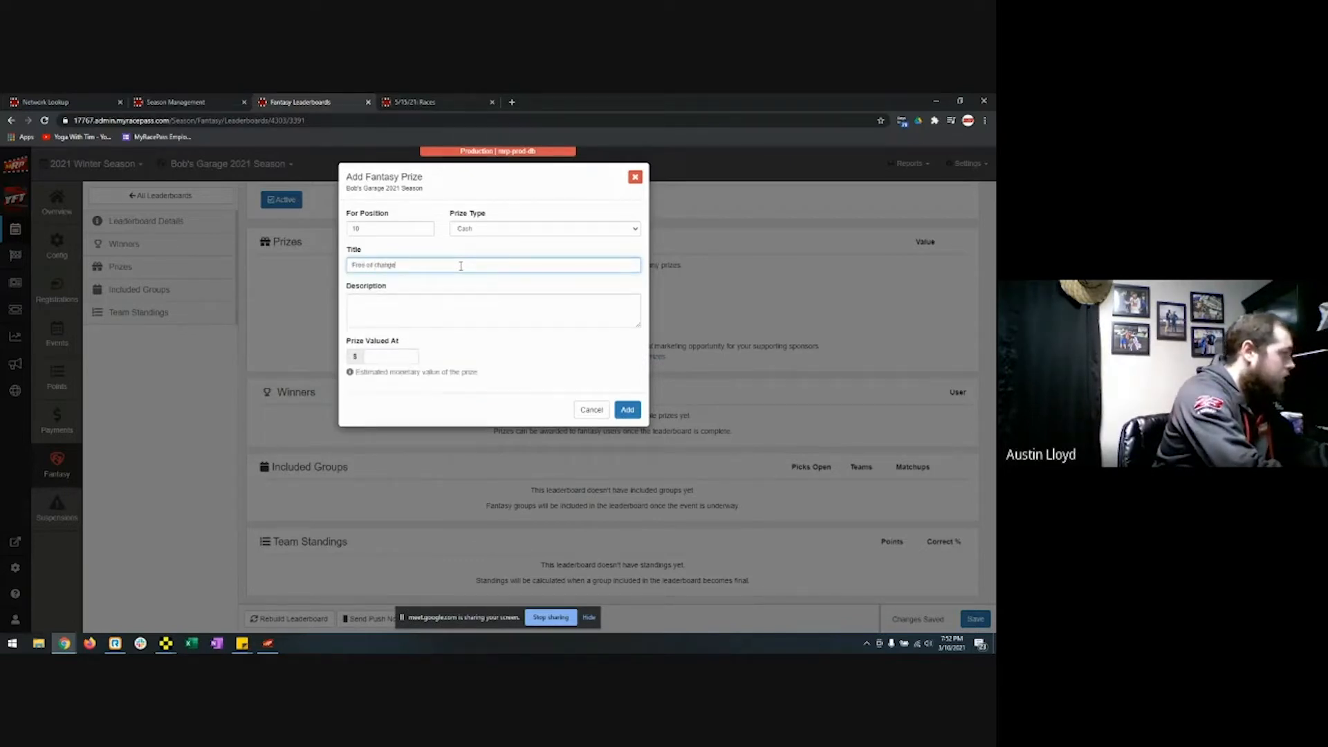
{"action": "key", "text": "Tab"}
{"action": "type", "text": "Free "}
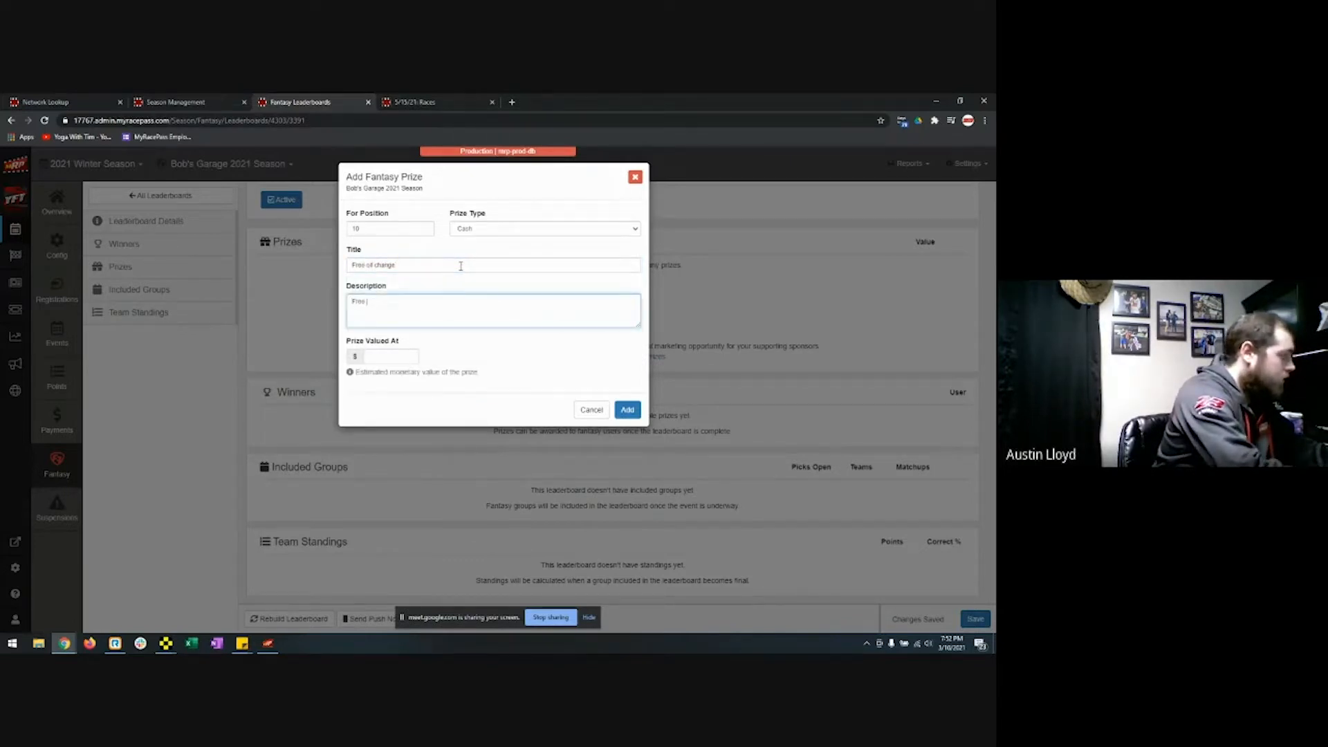
{"action": "type", "text": "Oil Change "}
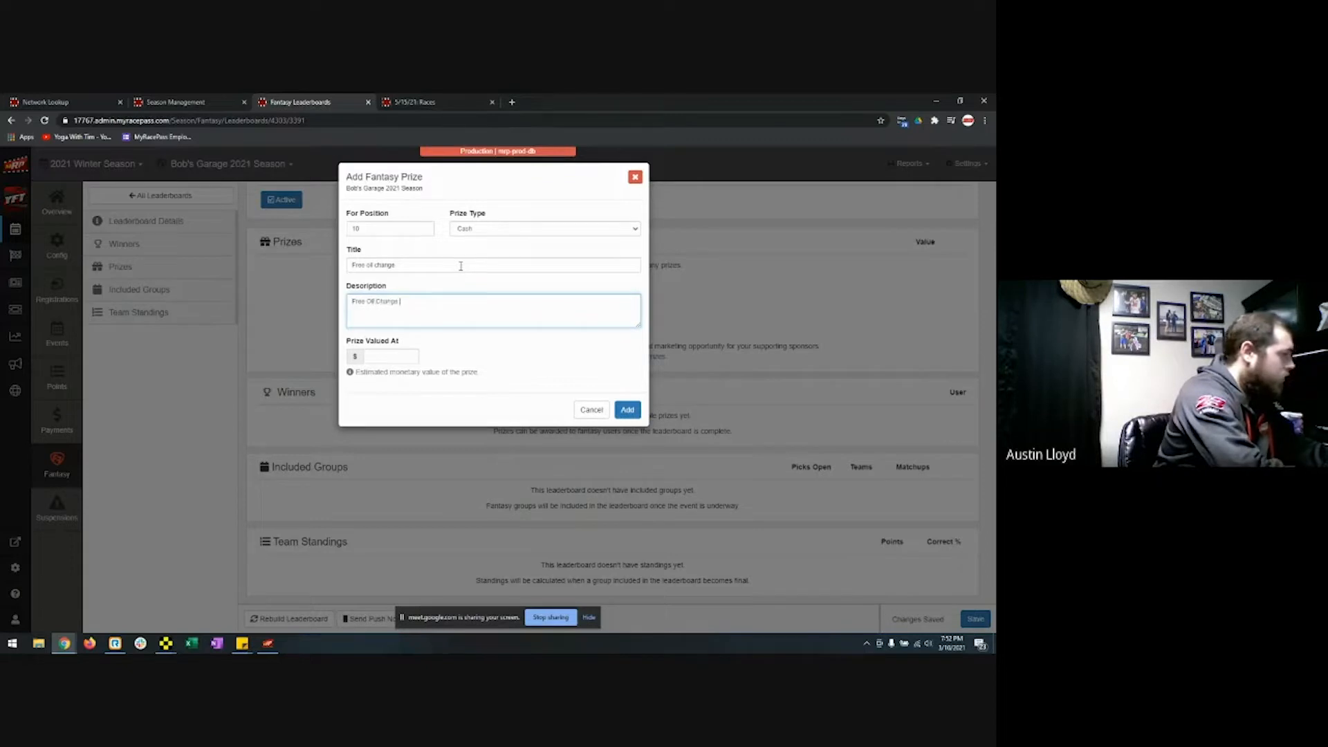
{"action": "type", "text": "from bobBob's Garage"}
{"action": "key", "text": "Tab"}
{"action": "type", "text": "0.00"}
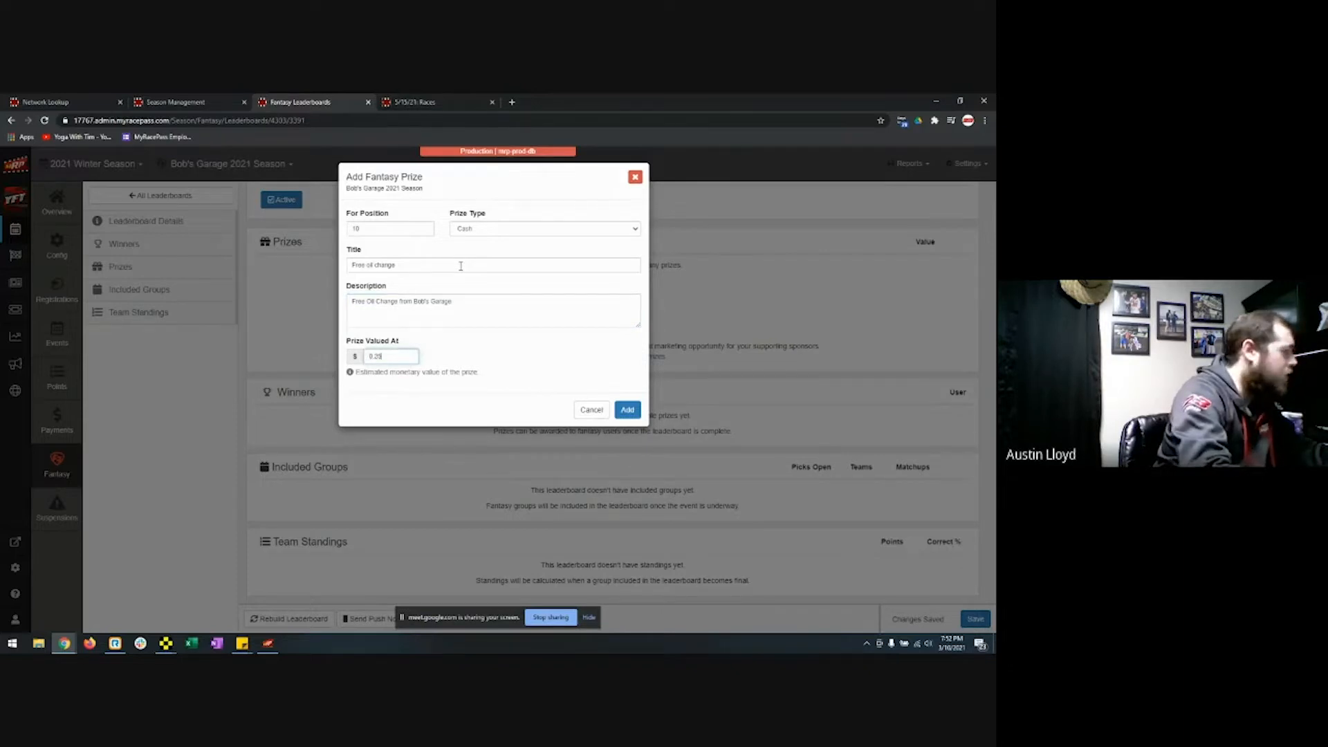
{"action": "left_click", "coordinate": [627, 410]}
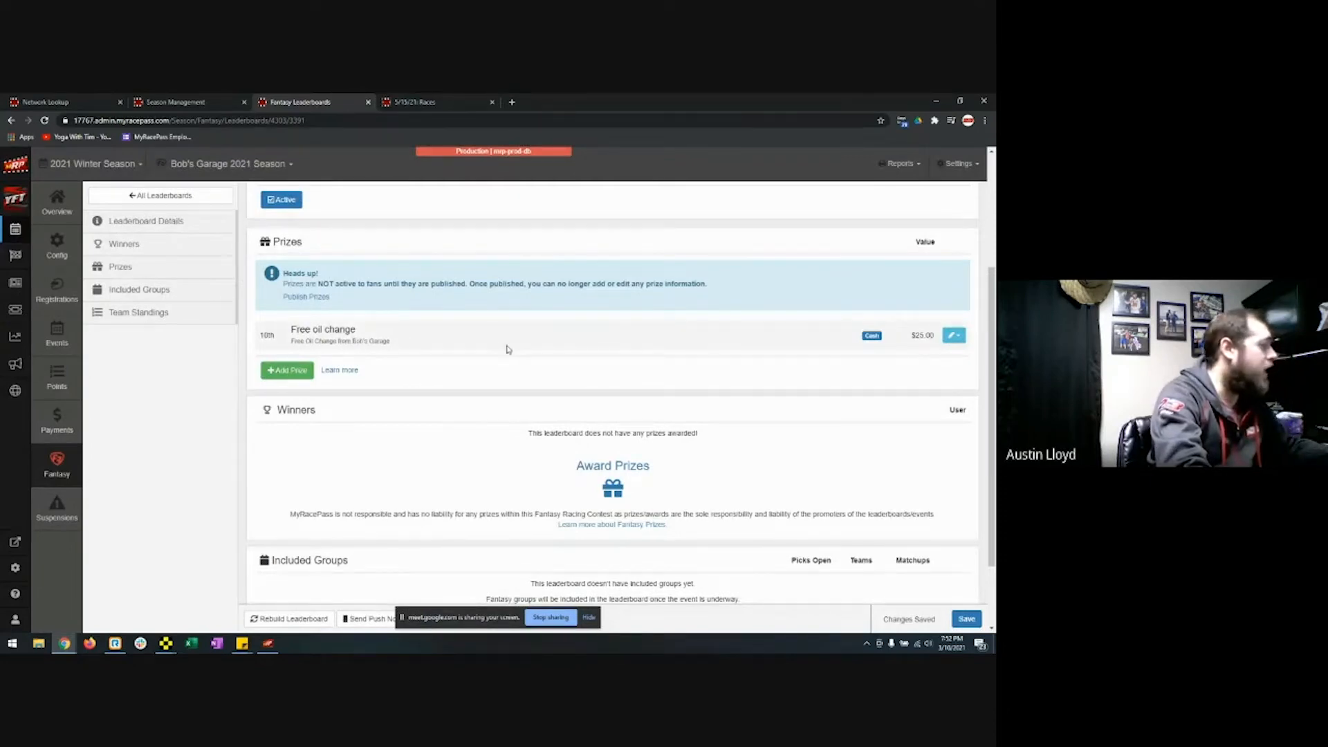
Look over the leaderboard's details, prizes, winners, included groups and team standings
{"action": "scroll", "coordinate": [504, 350], "scroll_direction": "up", "scroll_amount": 3}
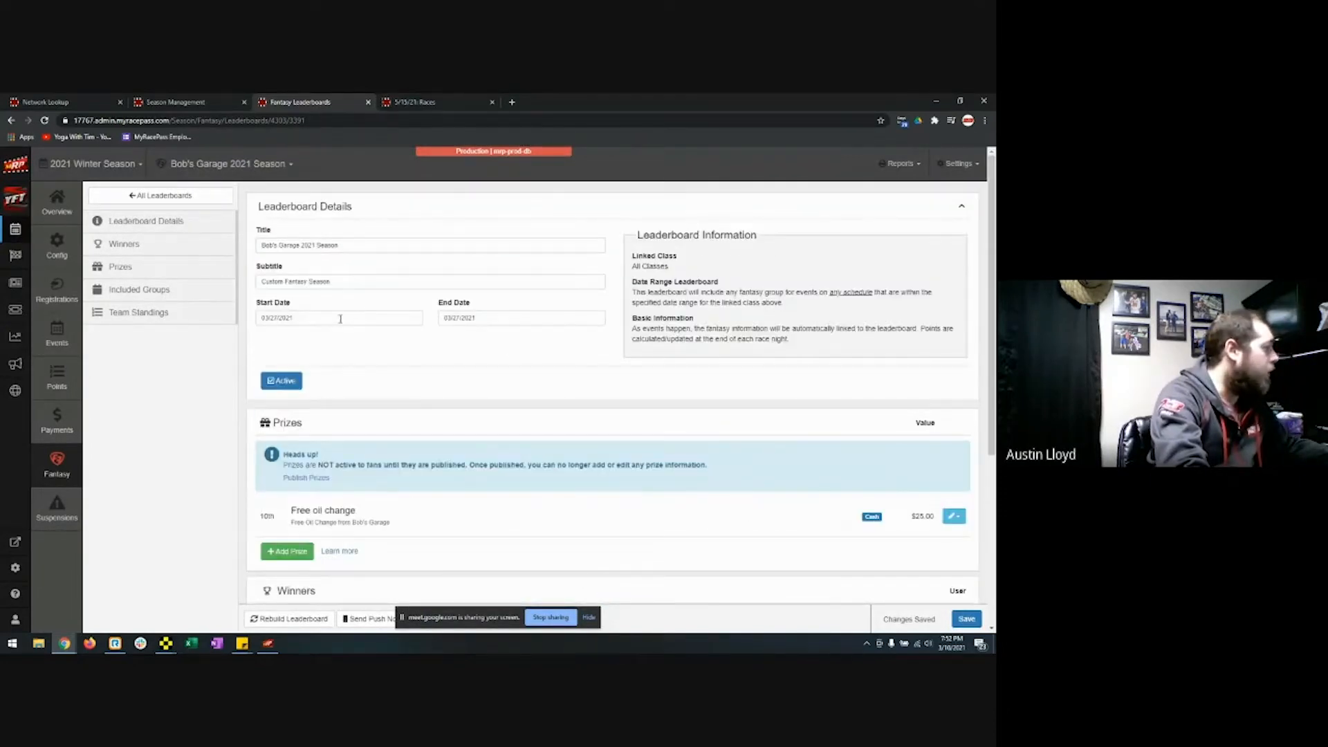
{"action": "scroll", "coordinate": [331, 319], "scroll_direction": "down", "scroll_amount": 4}
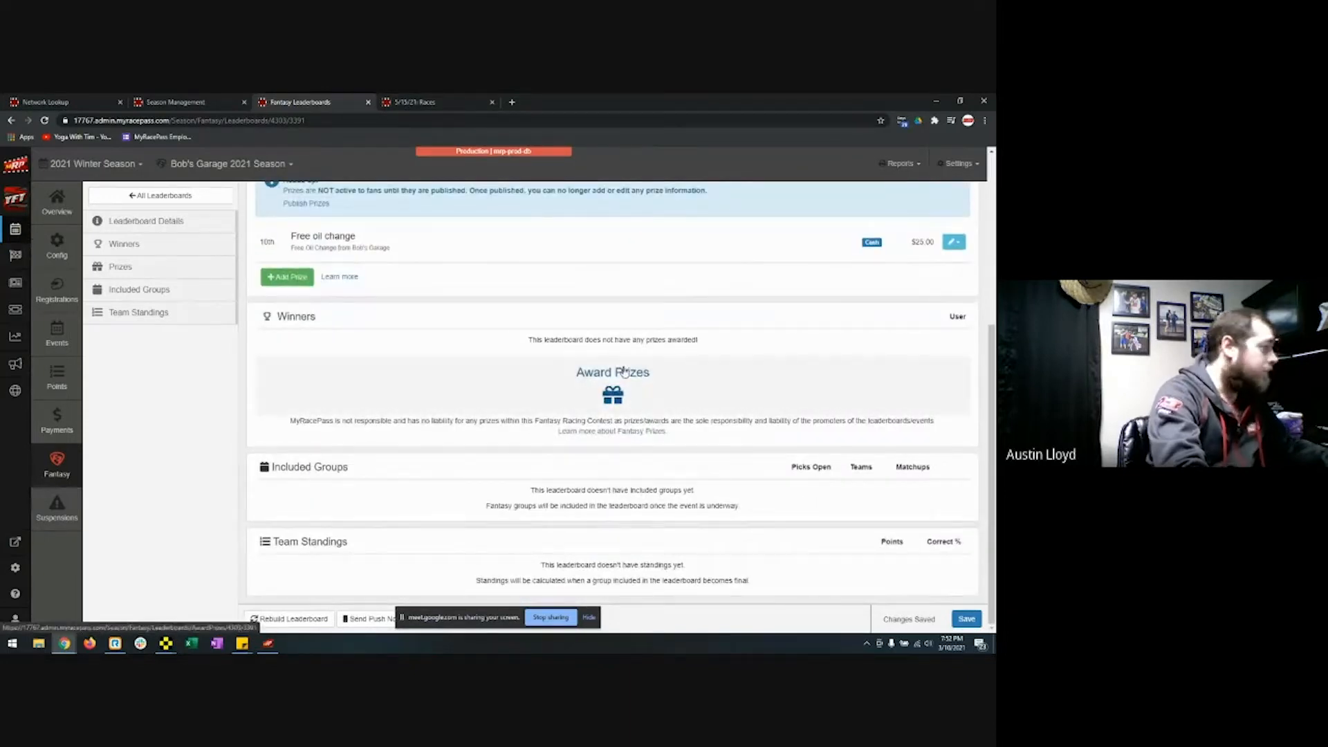
{"action": "scroll", "coordinate": [623, 372], "scroll_direction": "up", "scroll_amount": 2}
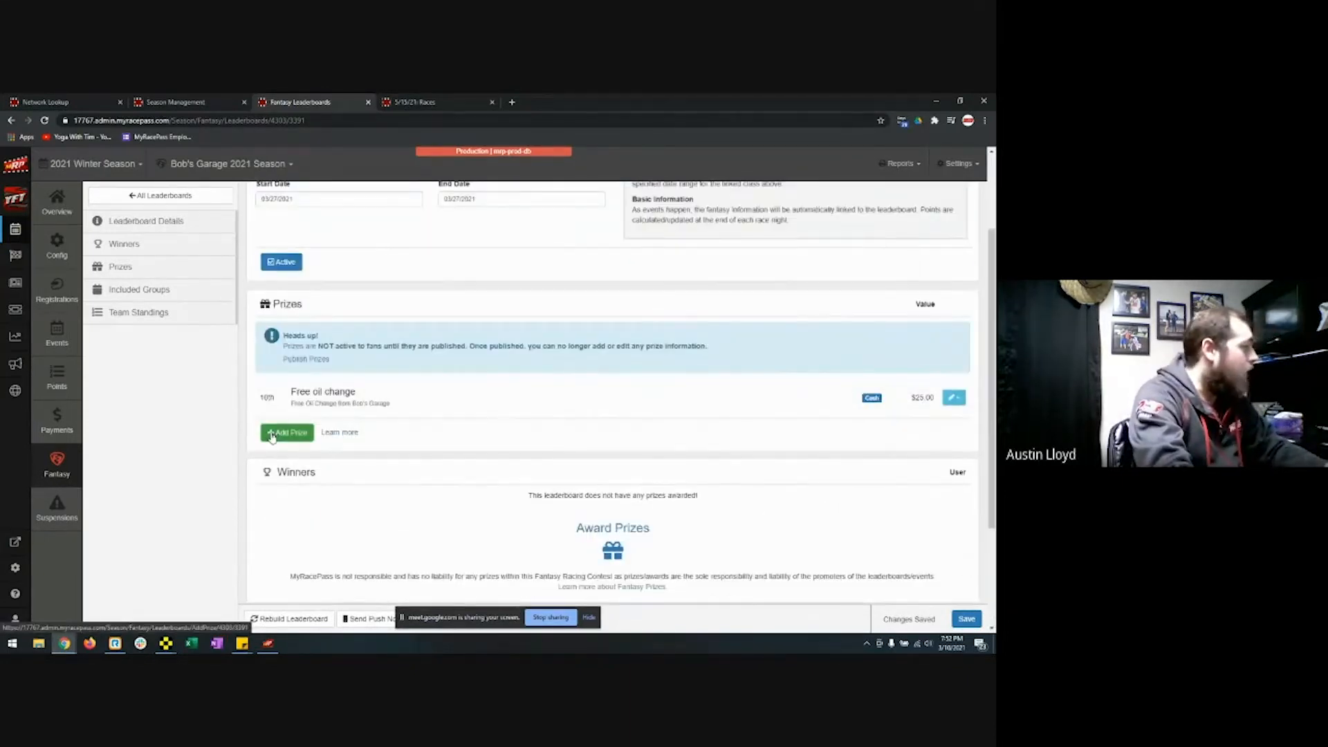
{"action": "scroll", "coordinate": [300, 446], "scroll_direction": "down", "scroll_amount": 2}
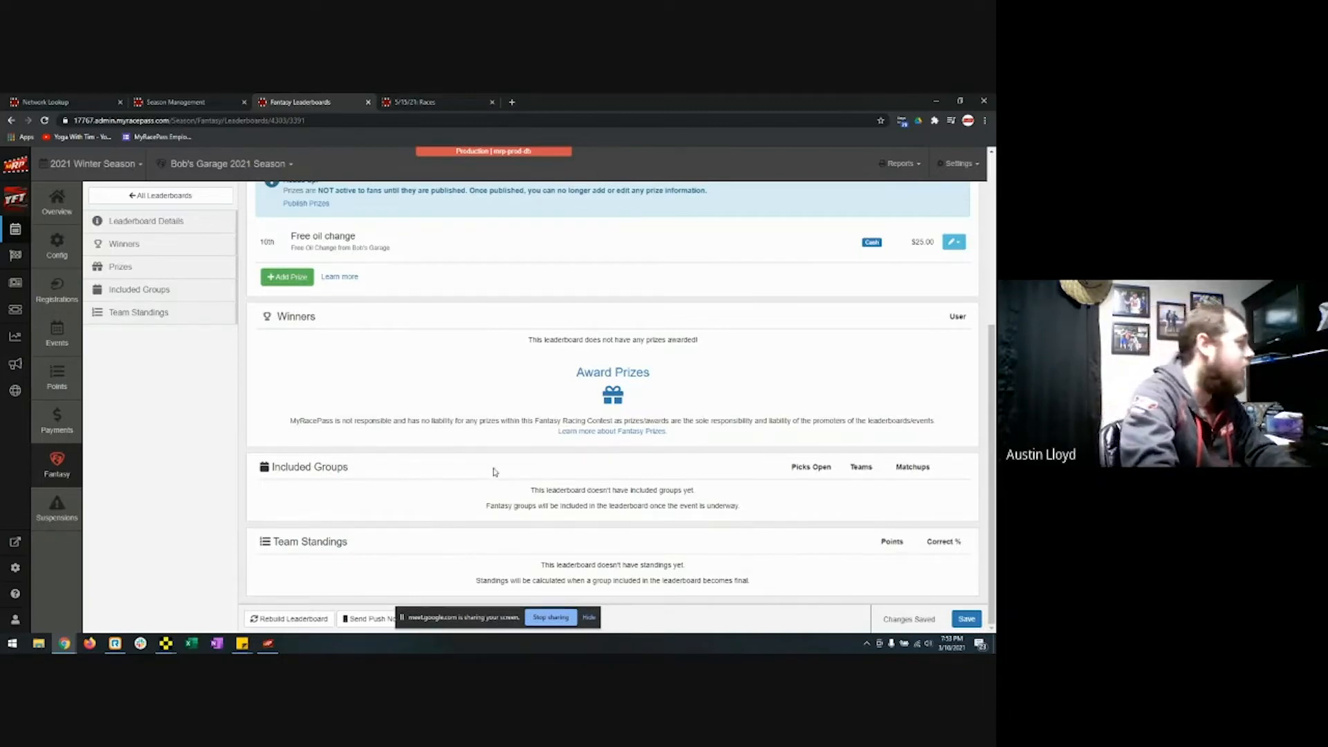
{"action": "scroll", "coordinate": [507, 457], "scroll_direction": "up", "scroll_amount": 4}
{"action": "scroll", "coordinate": [507, 457], "scroll_direction": "down", "scroll_amount": 4}
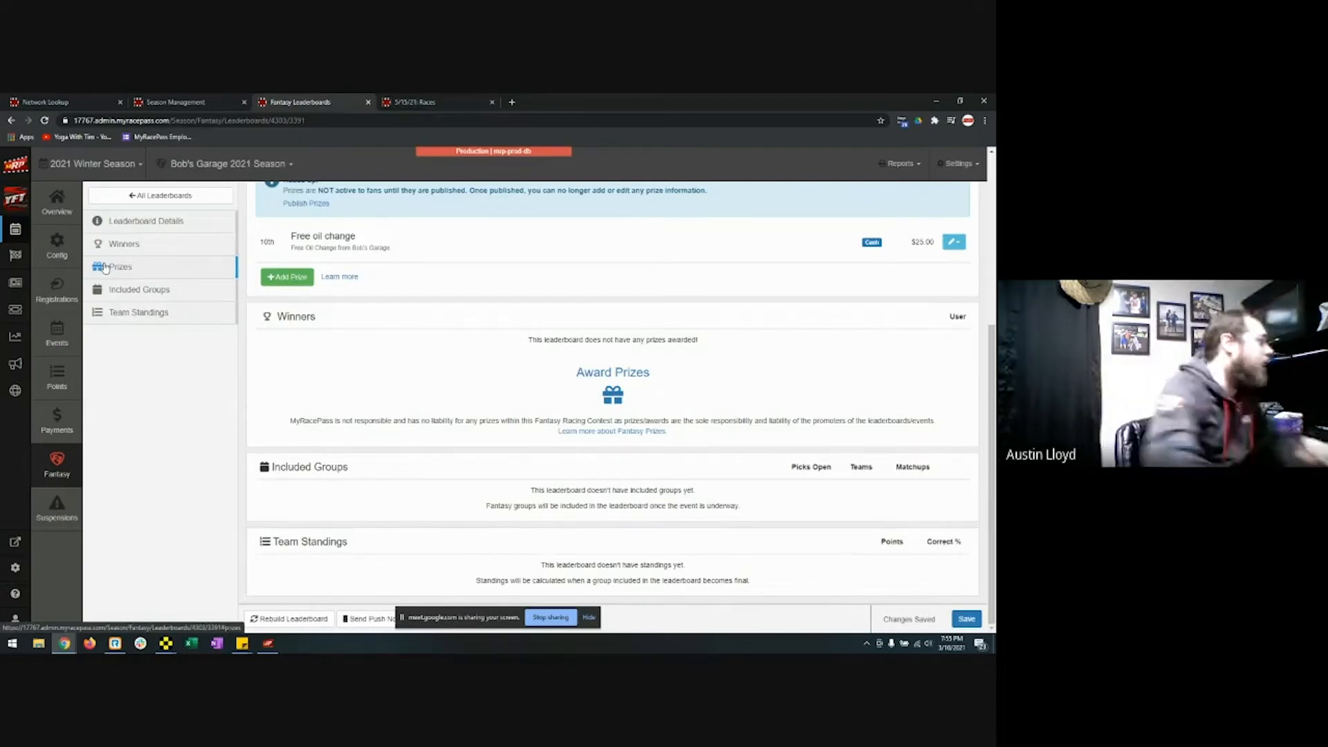
Go to Race Management and open the race setup of the 5/15/2021 Your Favorite Track [TEST] event
{"action": "left_click", "coordinate": [19, 258]}
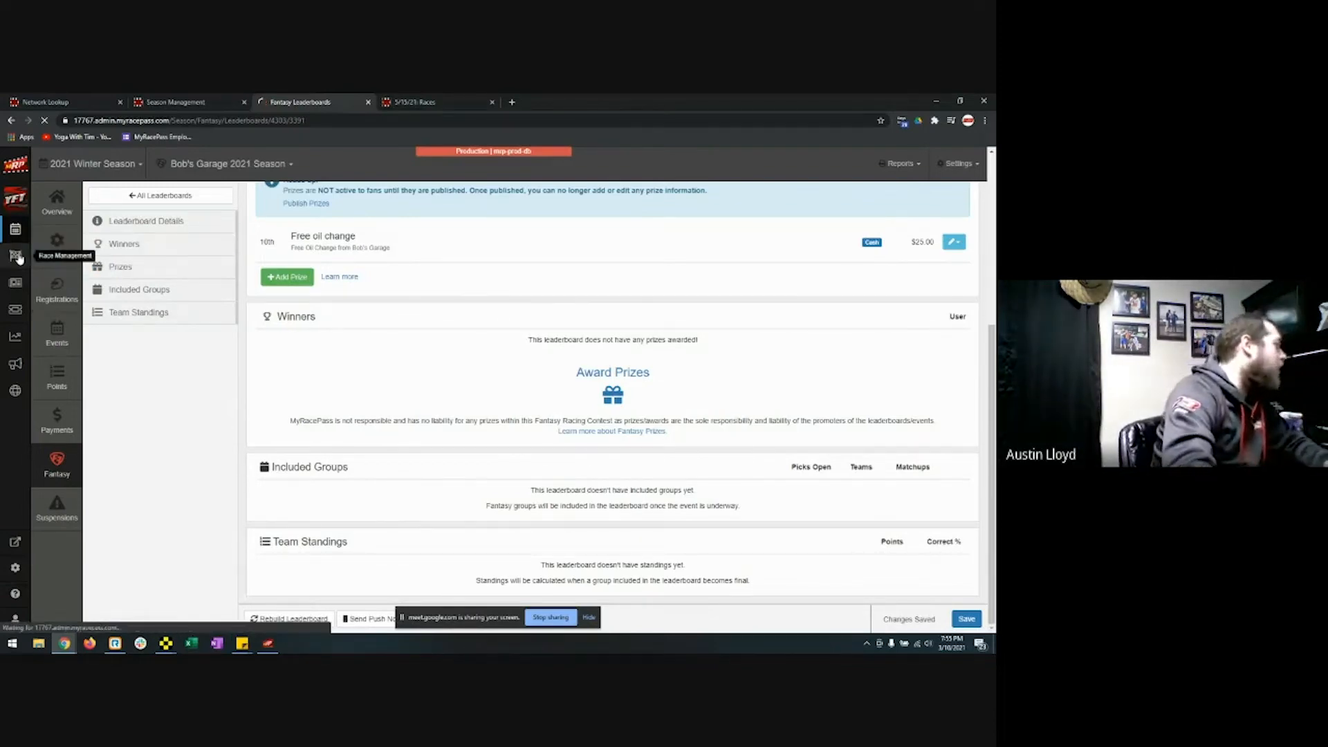
{"action": "left_click", "coordinate": [78, 166]}
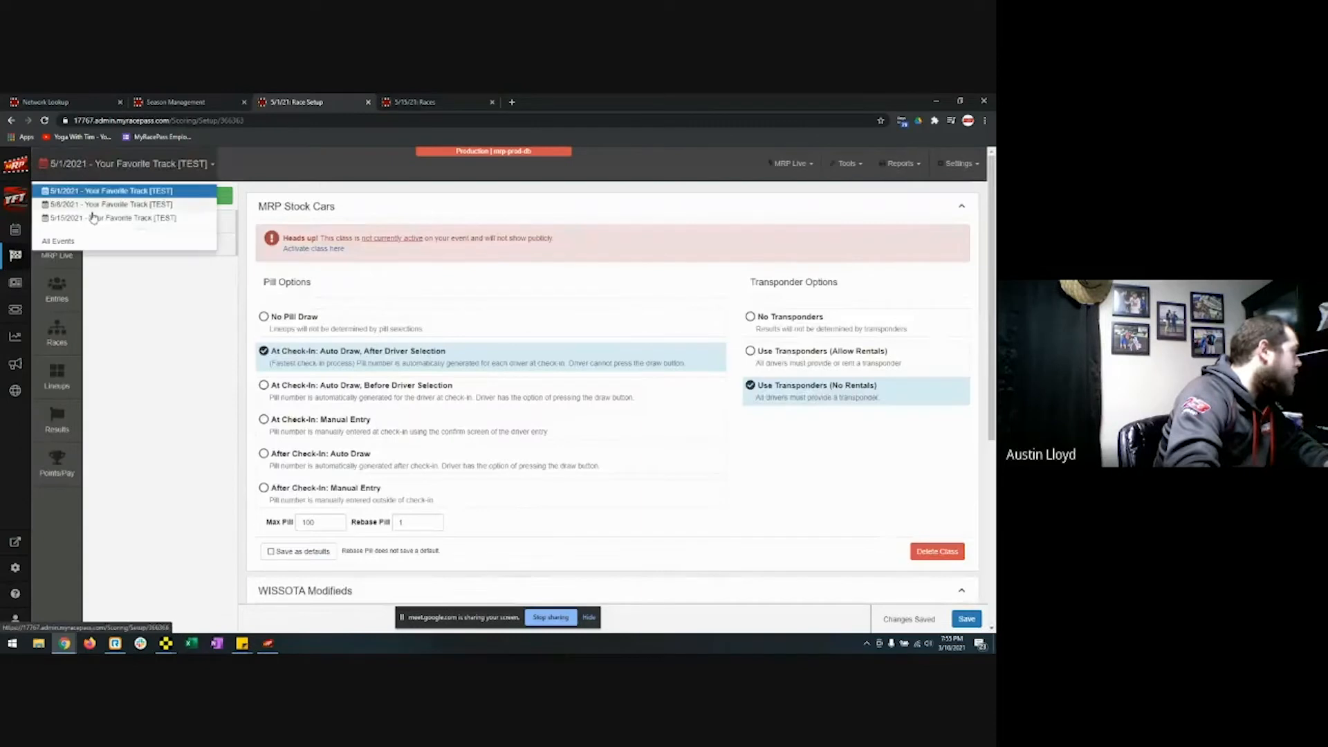
{"action": "left_click", "coordinate": [93, 208]}
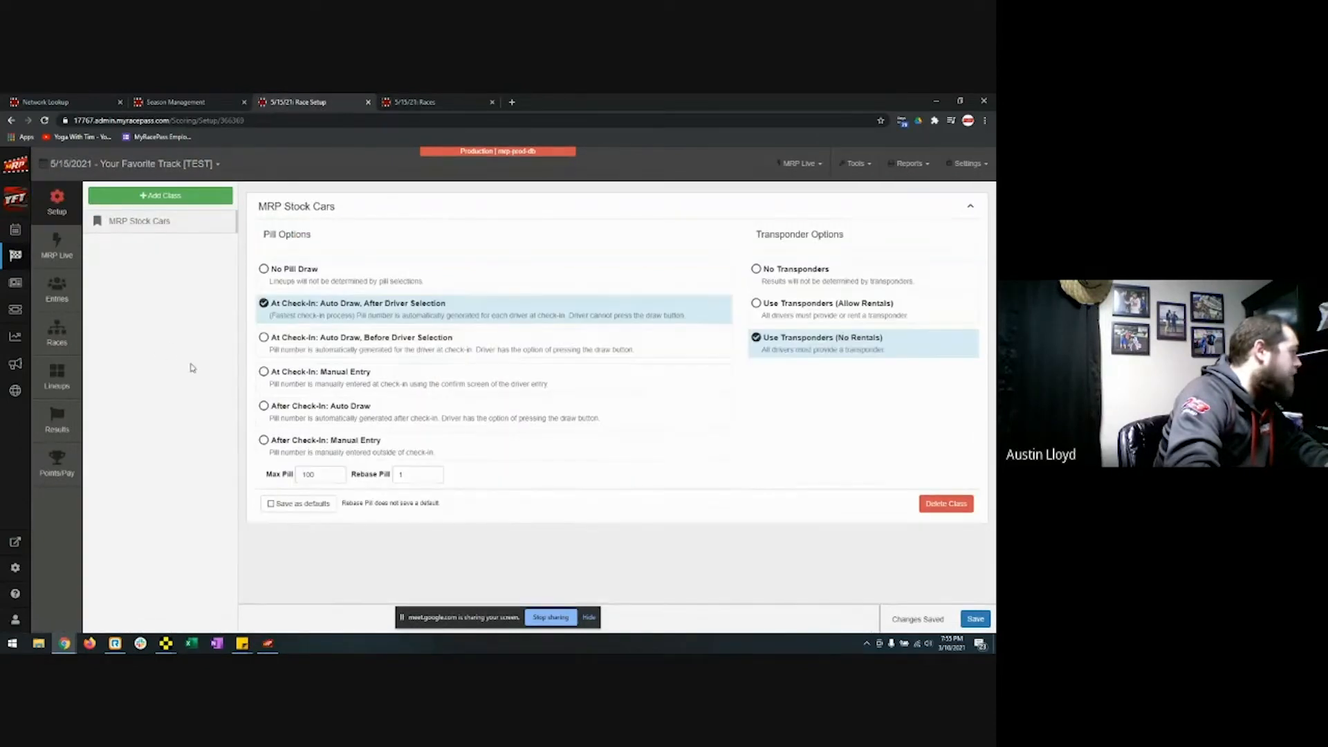
Open the event's MRP Live page, switch to the MRP Live application and set its race data source to Race Manager
{"action": "left_click", "coordinate": [58, 249]}
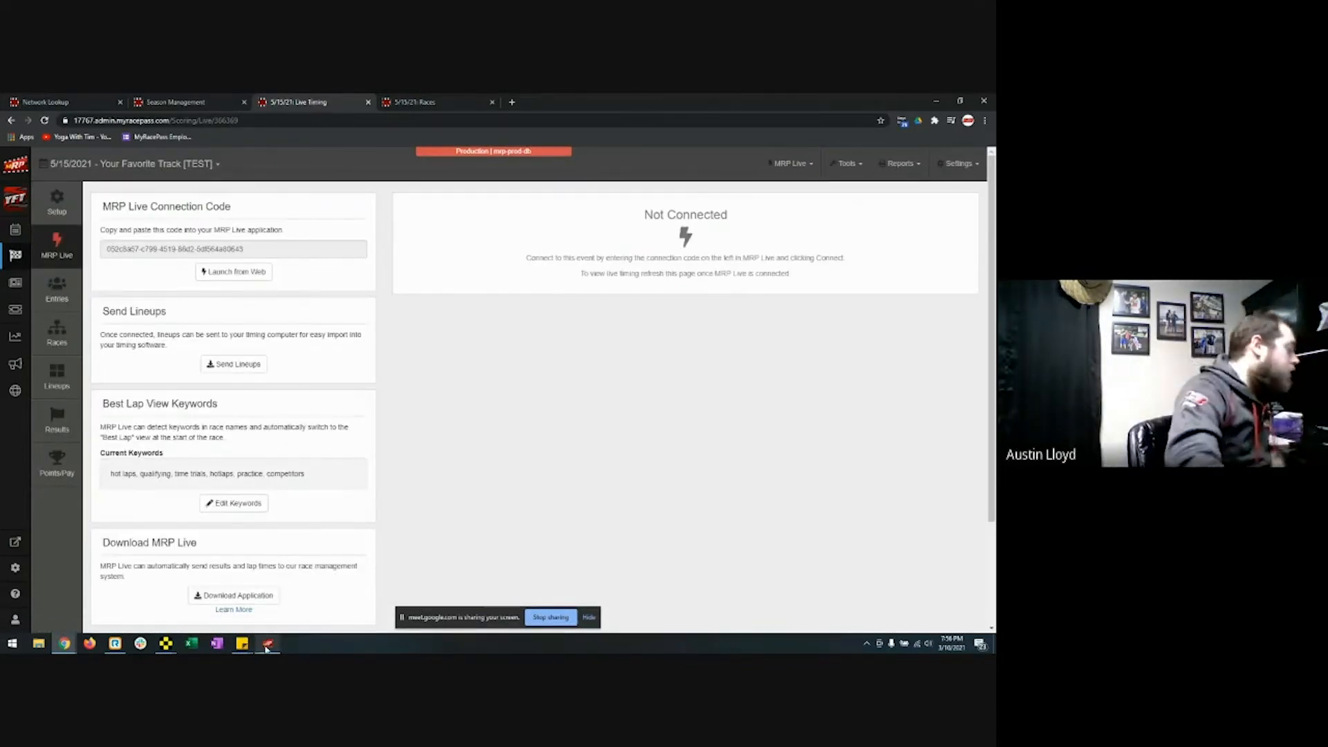
{"action": "scroll", "coordinate": [429, 494], "scroll_direction": "down", "scroll_amount": 2}
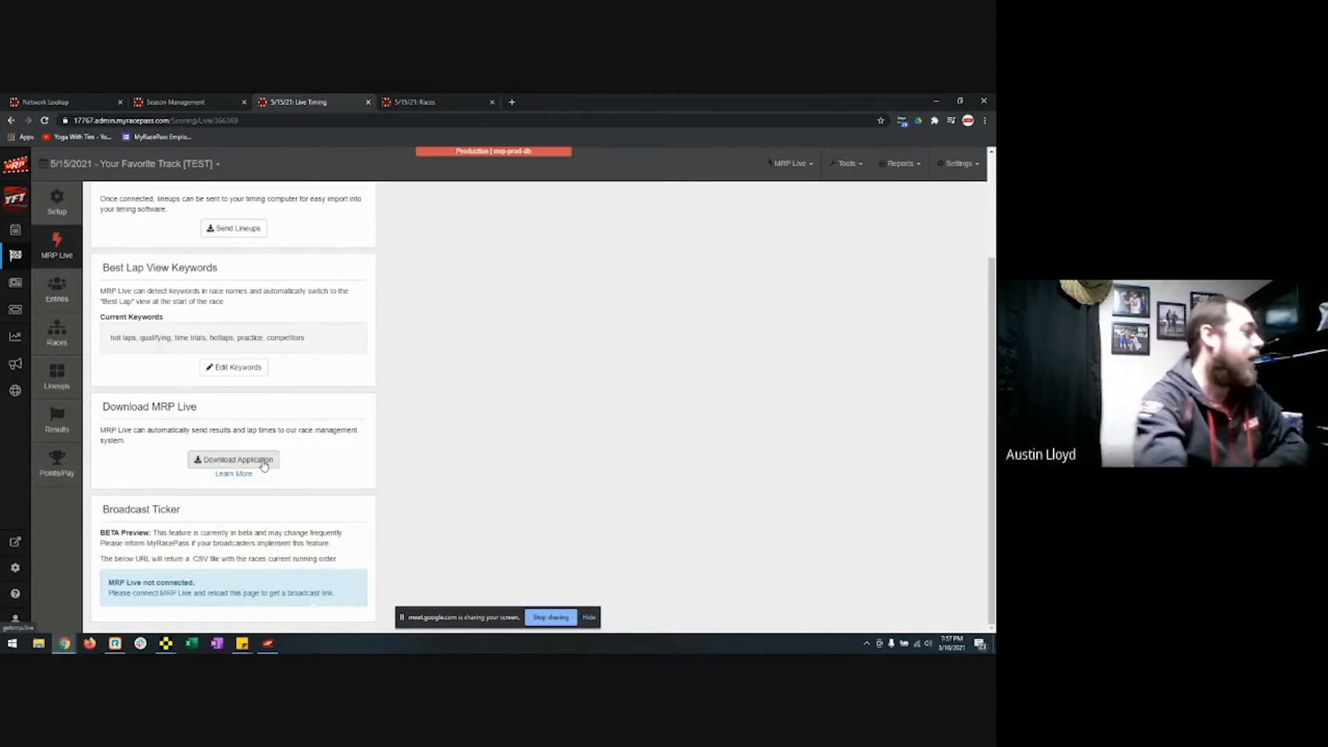
{"action": "left_click", "coordinate": [269, 644]}
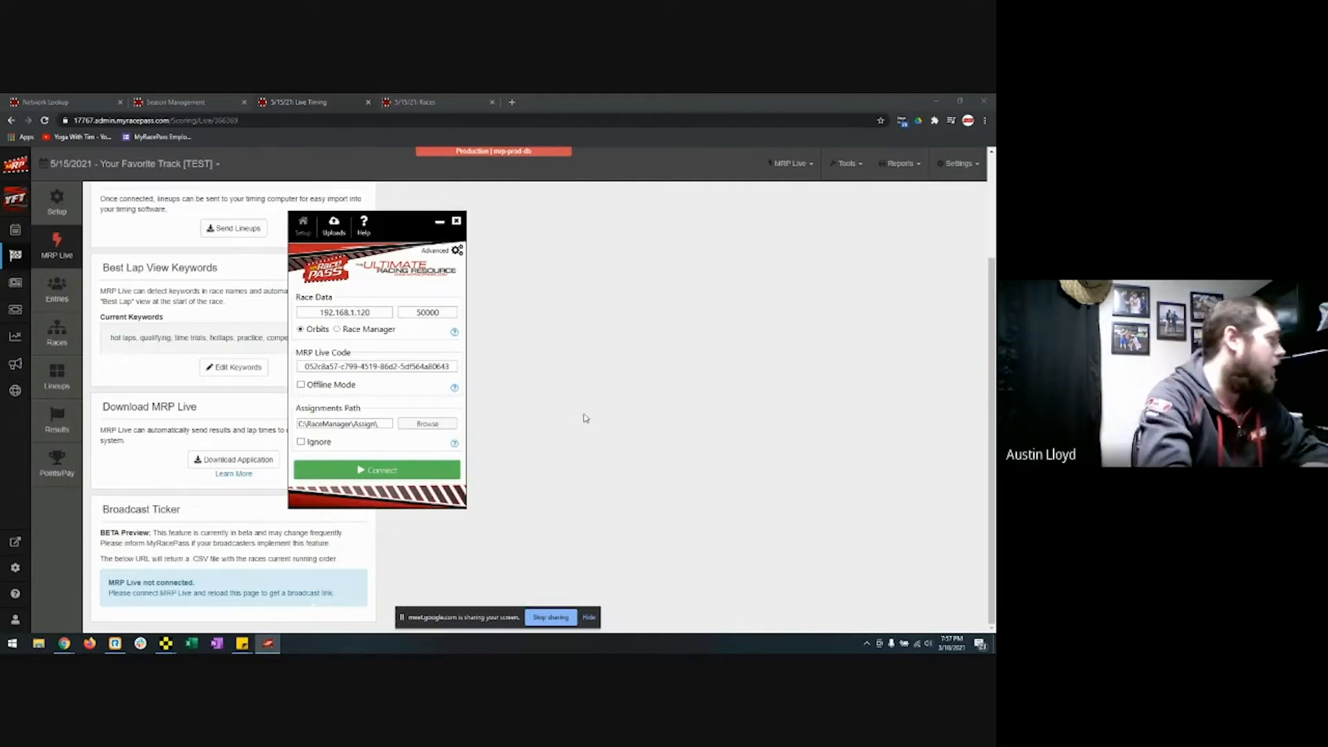
{"action": "left_click", "coordinate": [337, 330]}
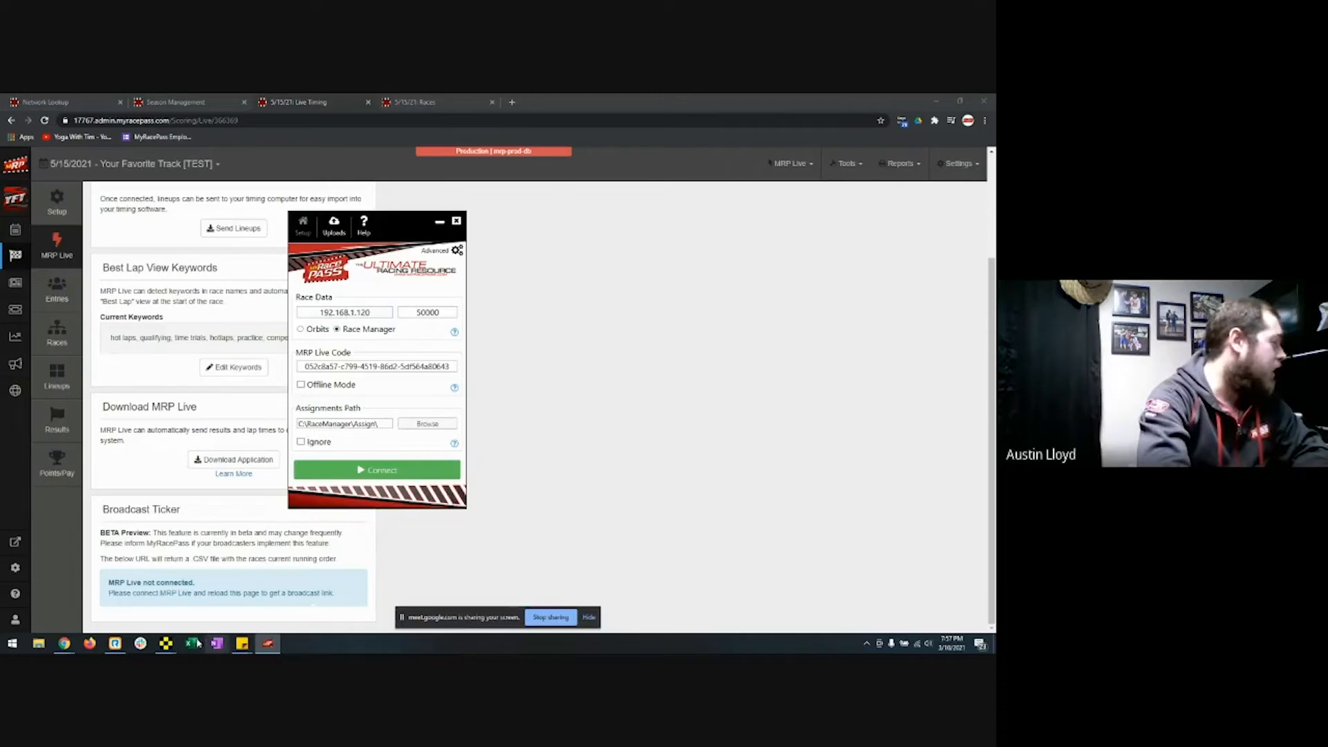
Compare the IP address and RMonitor TCP/IP port in Race Manager's setup with the race data settings in MRP Live
{"action": "mouse_move", "coordinate": [165, 644]}
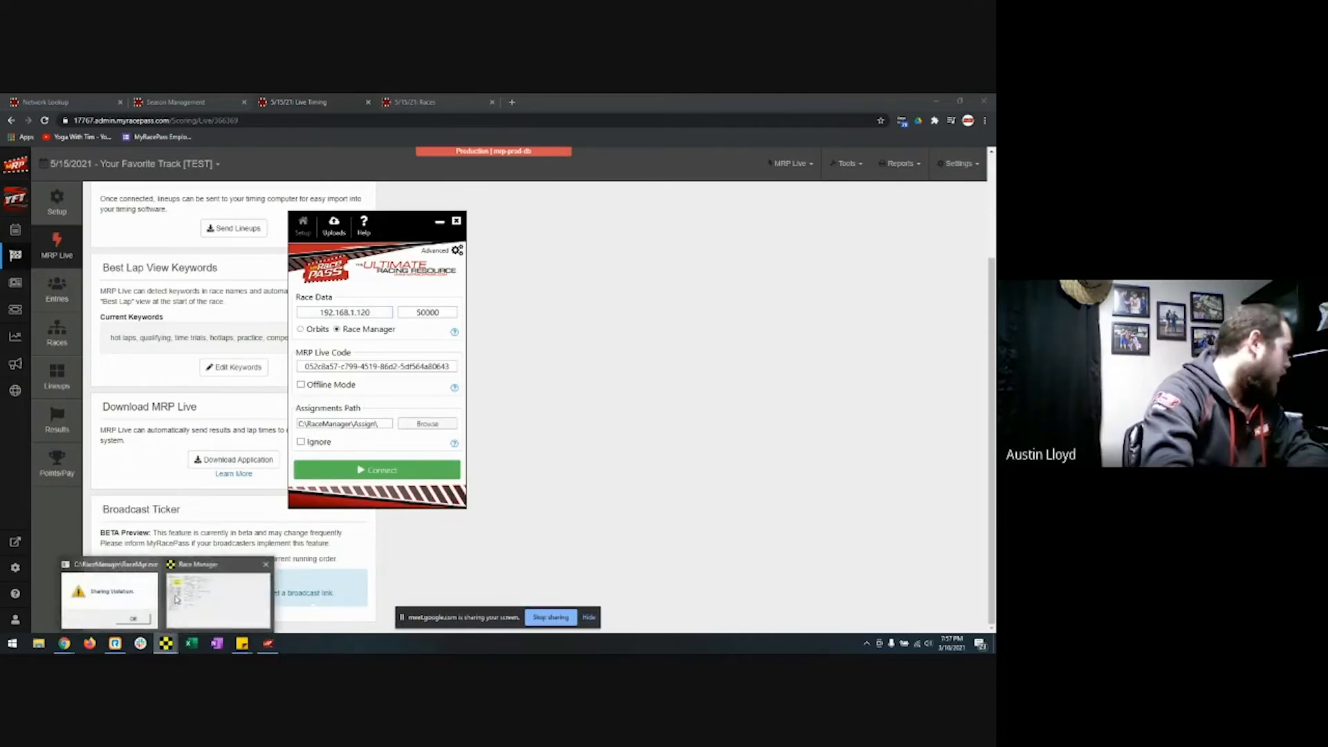
{"action": "left_click", "coordinate": [190, 597]}
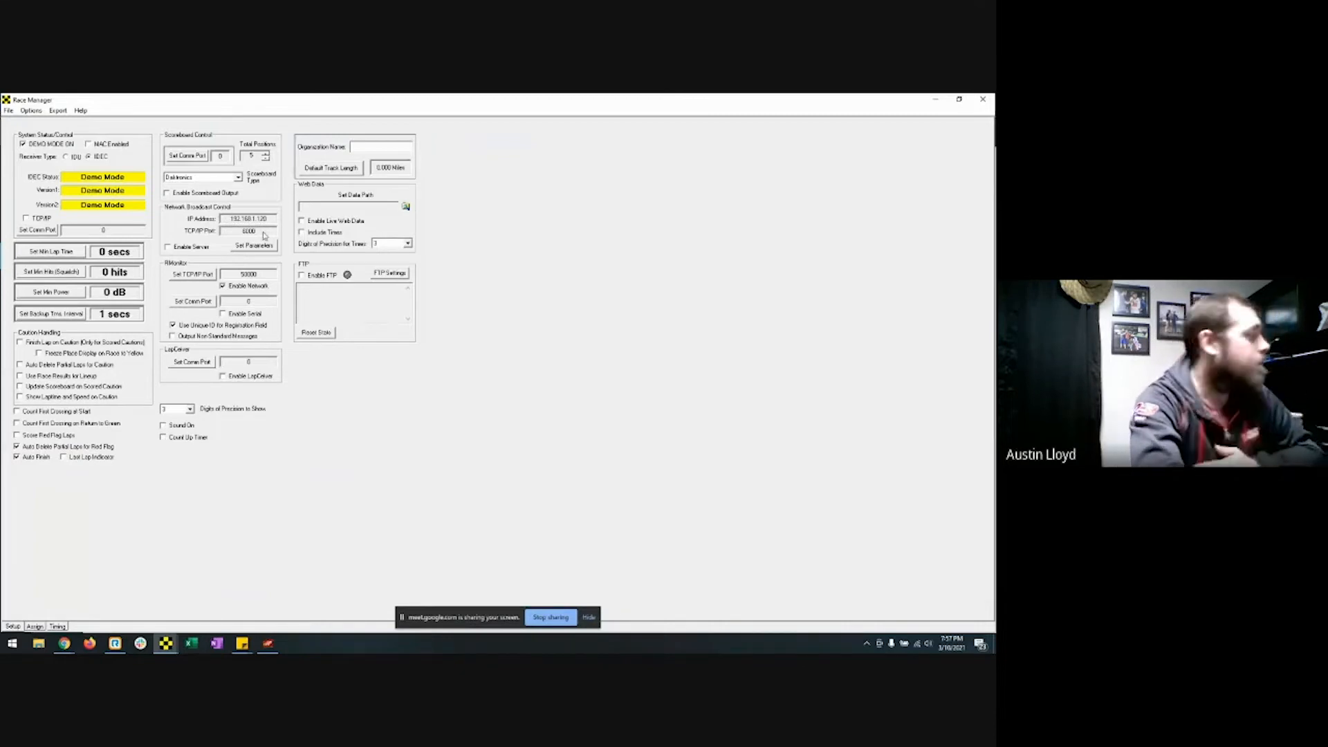
{"action": "left_click", "coordinate": [268, 644]}
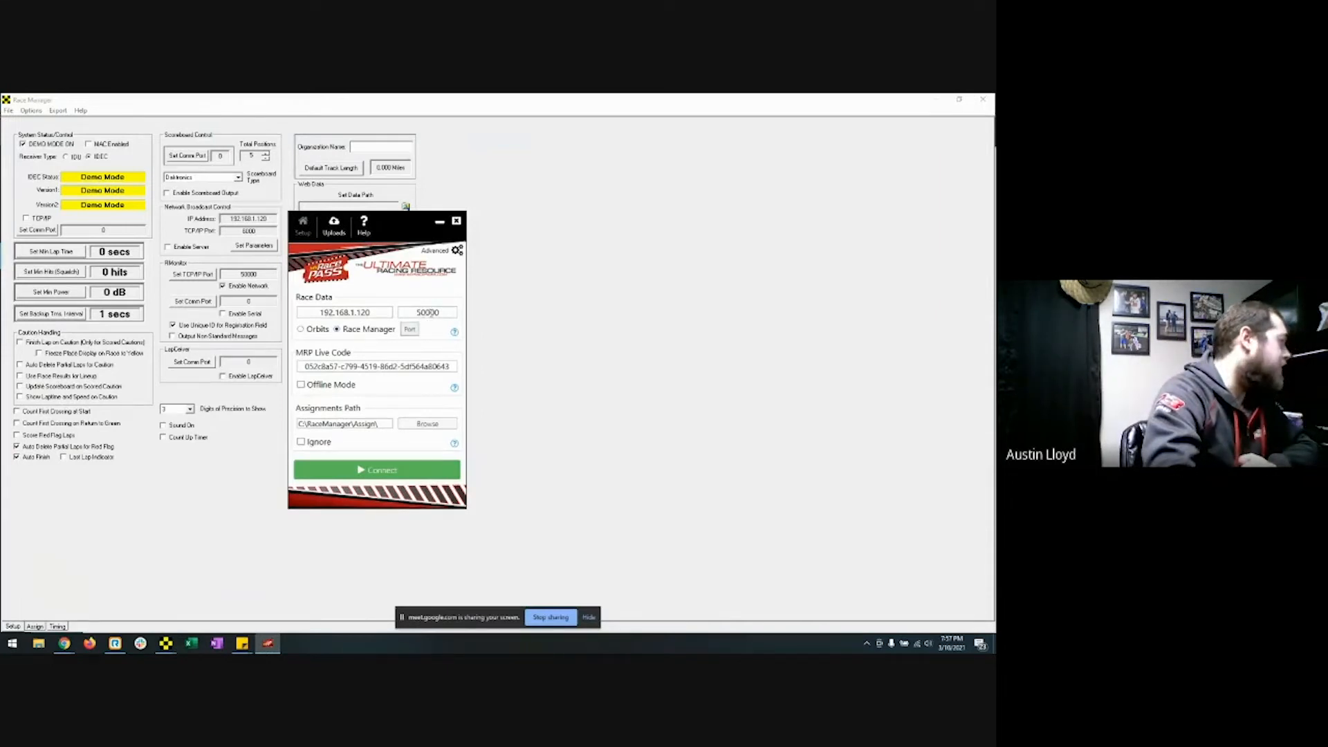
{"action": "left_click", "coordinate": [496, 319]}
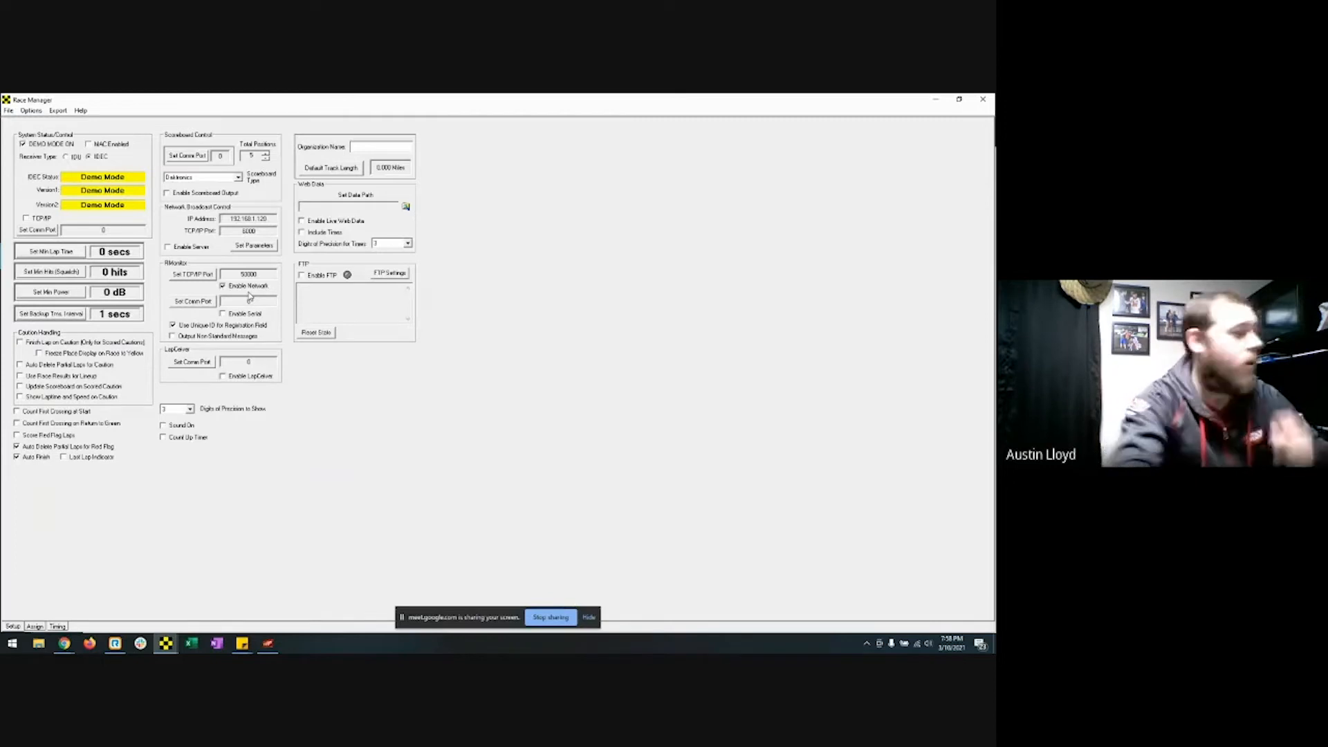
{"action": "left_click", "coordinate": [269, 644]}
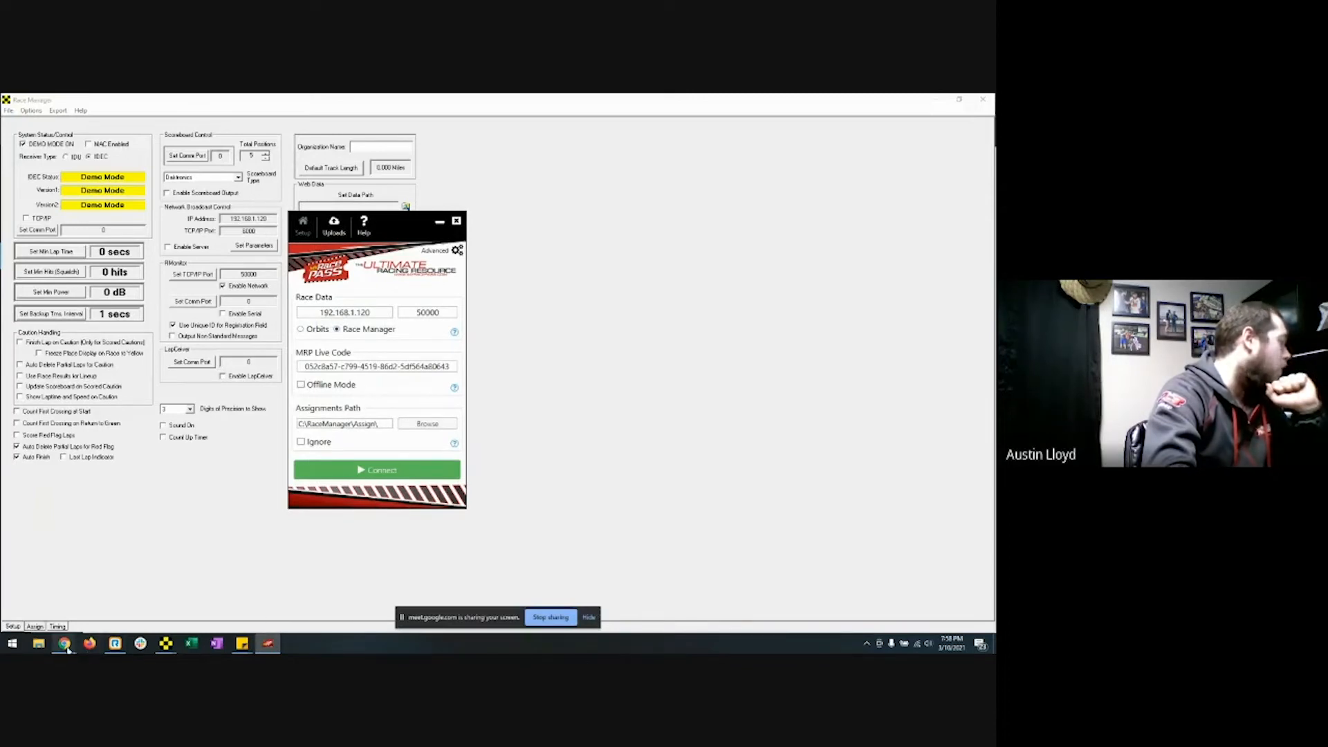
Check the event page's connection code against the one in the MRP Live application and connect MRP Live to the event
{"action": "mouse_move", "coordinate": [64, 643]}
{"action": "left_click", "coordinate": [63, 590]}
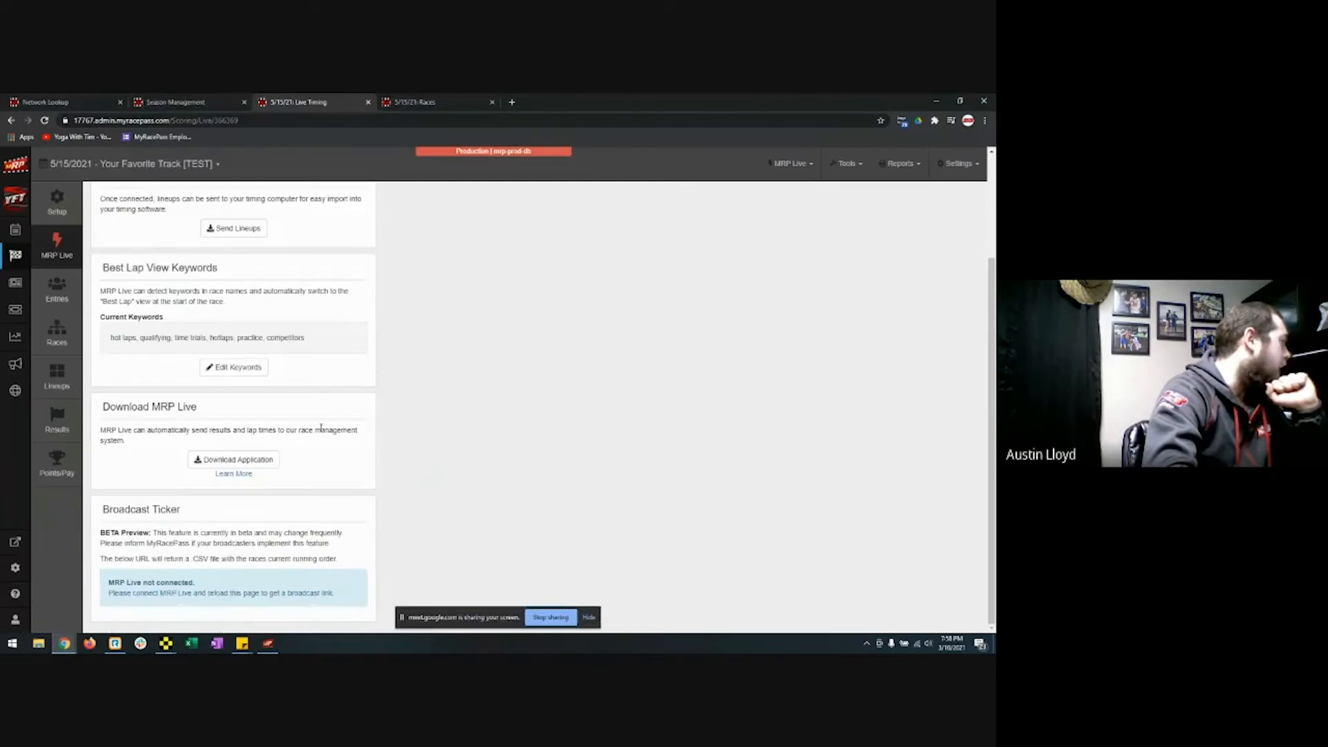
{"action": "scroll", "coordinate": [336, 414], "scroll_direction": "up", "scroll_amount": 2}
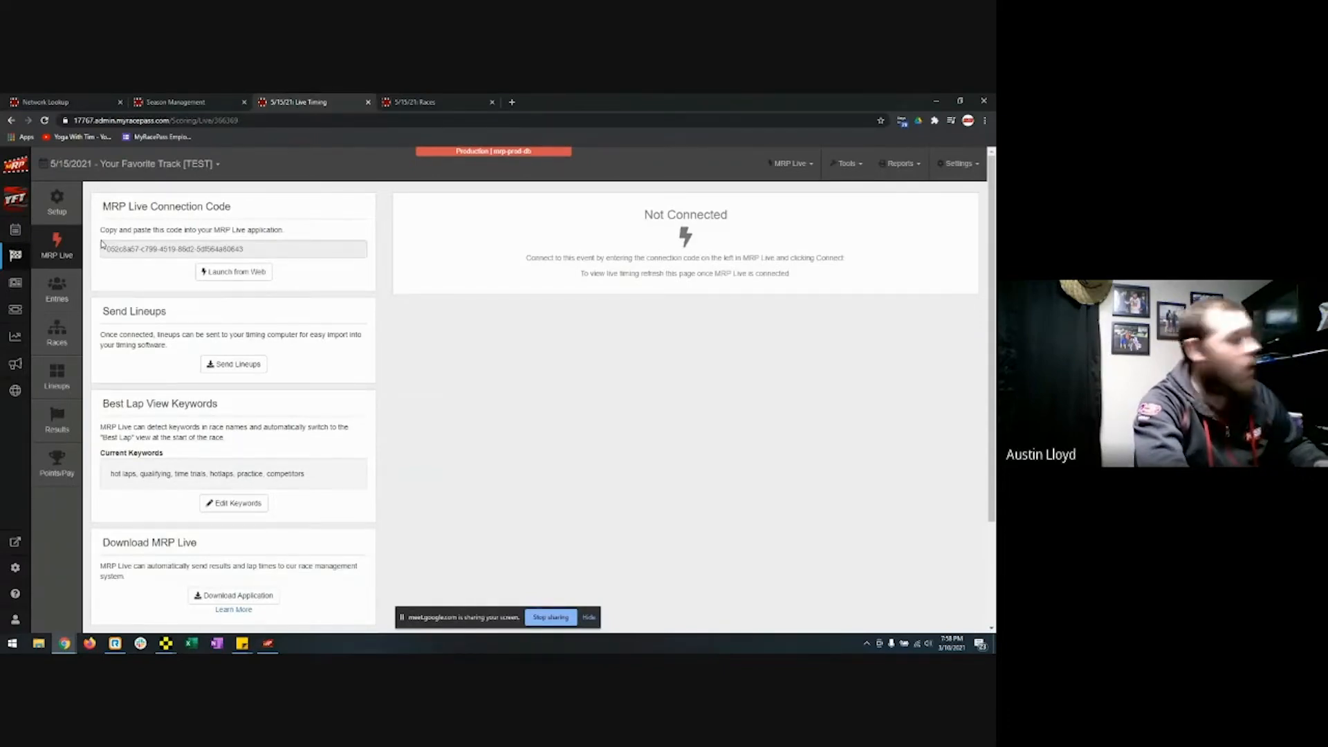
{"action": "left_click", "coordinate": [267, 643]}
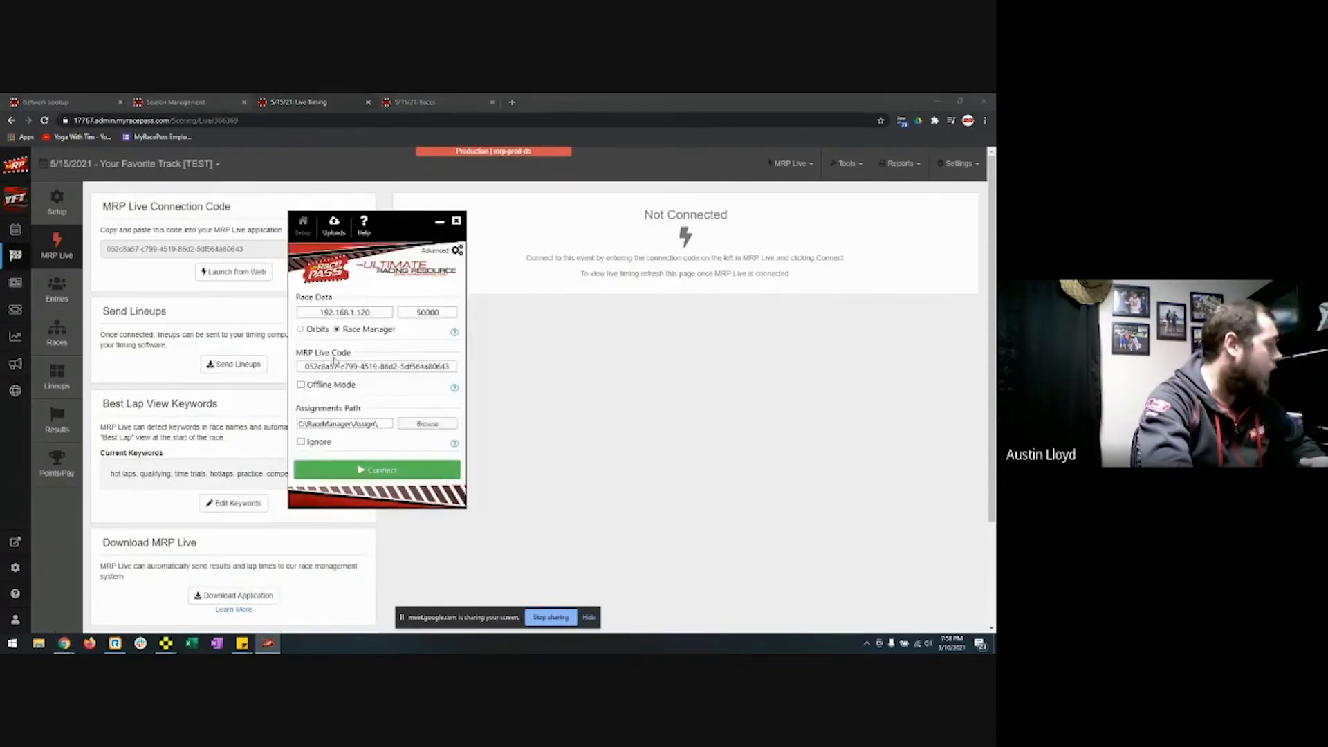
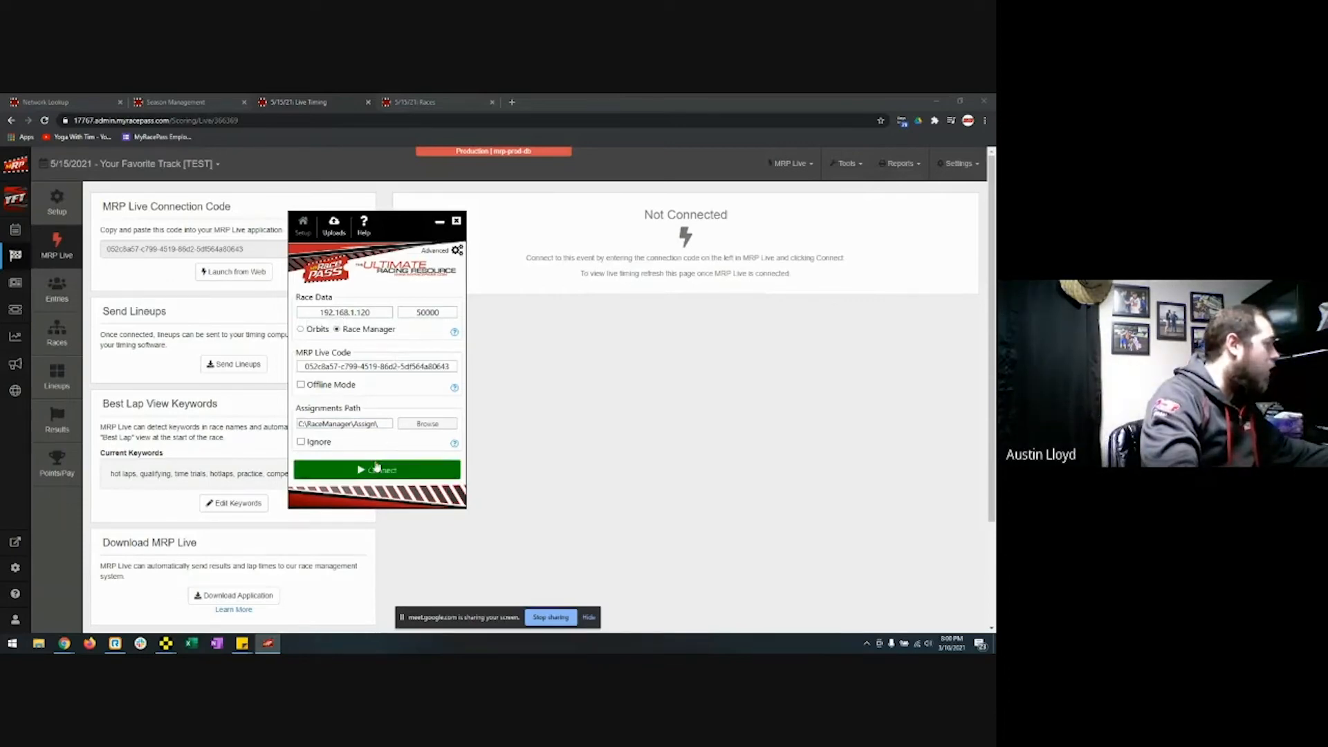
{"action": "left_click", "coordinate": [374, 471]}
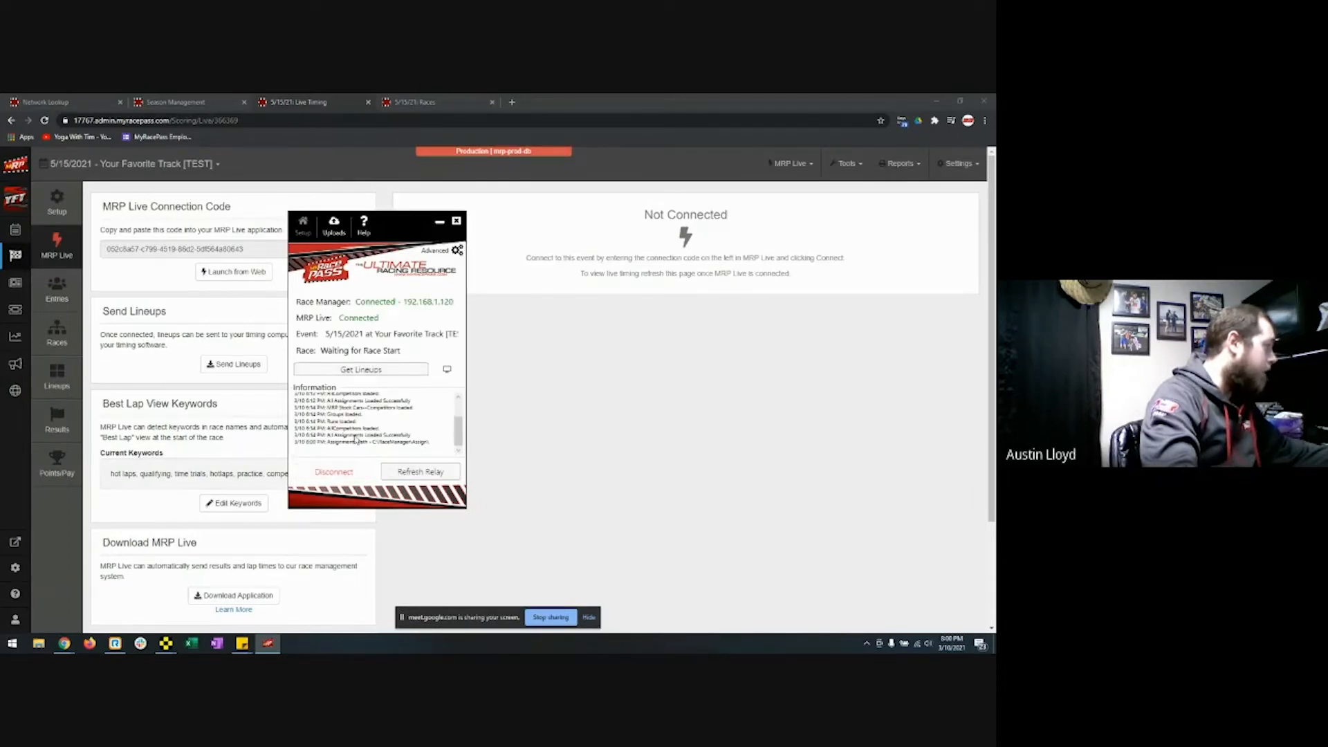
Look through the MRP Live information log for the loaded competitors, groups and assignments
{"action": "scroll", "coordinate": [379, 421], "scroll_direction": "up", "scroll_amount": 2}
{"action": "scroll", "coordinate": [348, 425], "scroll_direction": "down", "scroll_amount": 2}
{"action": "scroll", "coordinate": [347, 424], "scroll_direction": "up", "scroll_amount": 2}
{"action": "scroll", "coordinate": [346, 419], "scroll_direction": "down", "scroll_amount": 1}
{"action": "scroll", "coordinate": [343, 409], "scroll_direction": "down", "scroll_amount": 1}
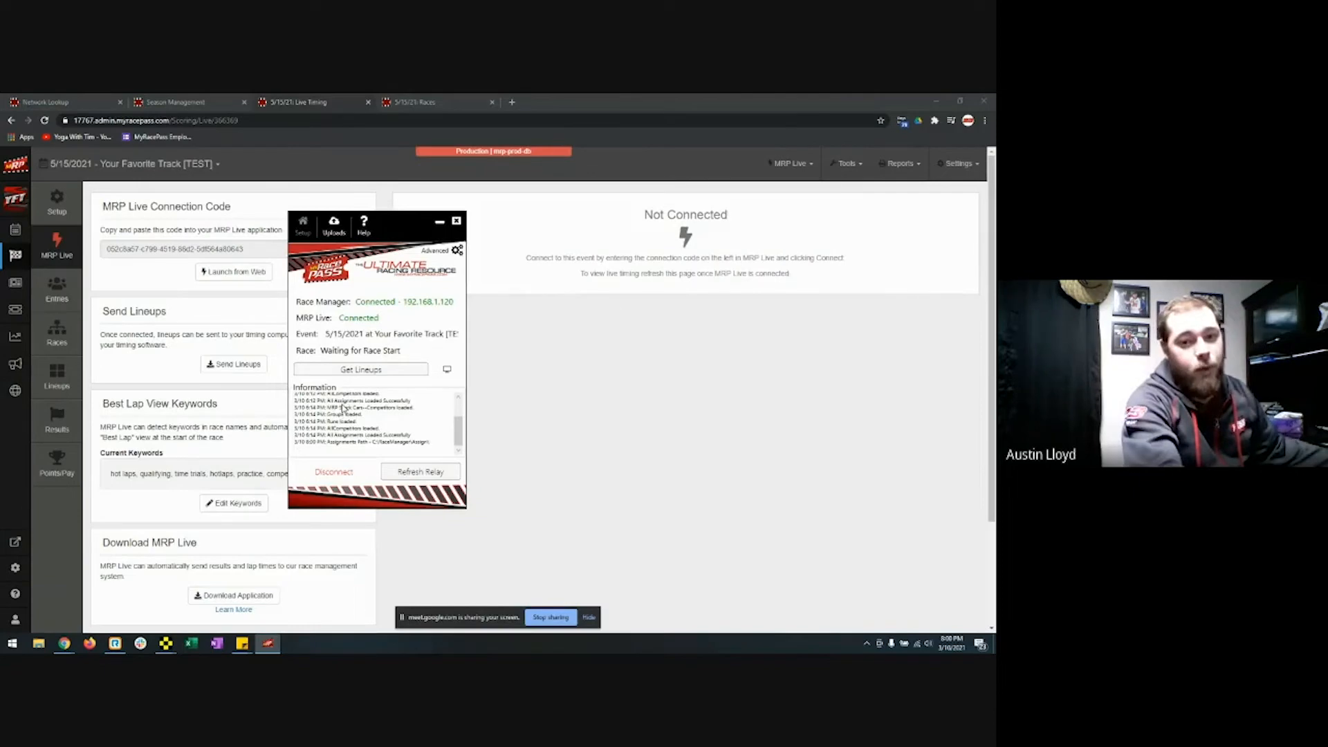
{"action": "scroll", "coordinate": [343, 409], "scroll_direction": "up", "scroll_amount": 3}
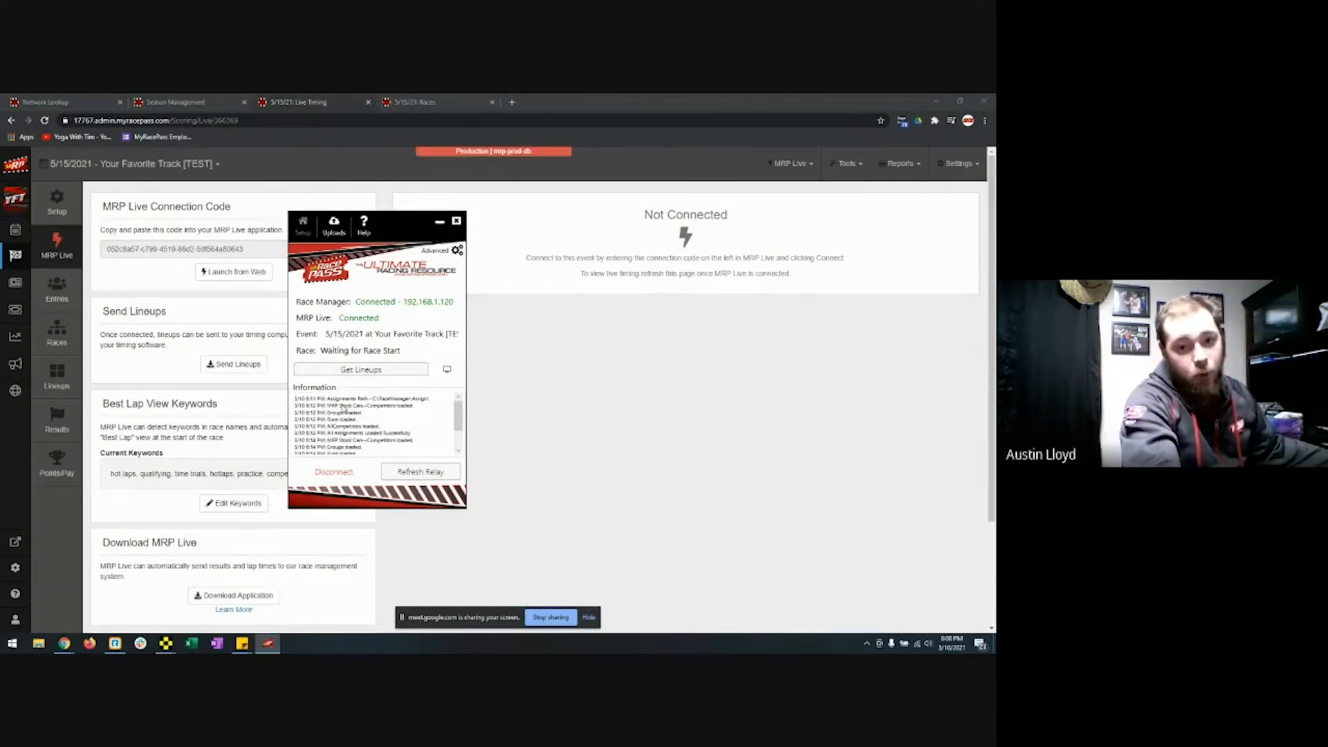
{"action": "scroll", "coordinate": [348, 415], "scroll_direction": "down", "scroll_amount": 3}
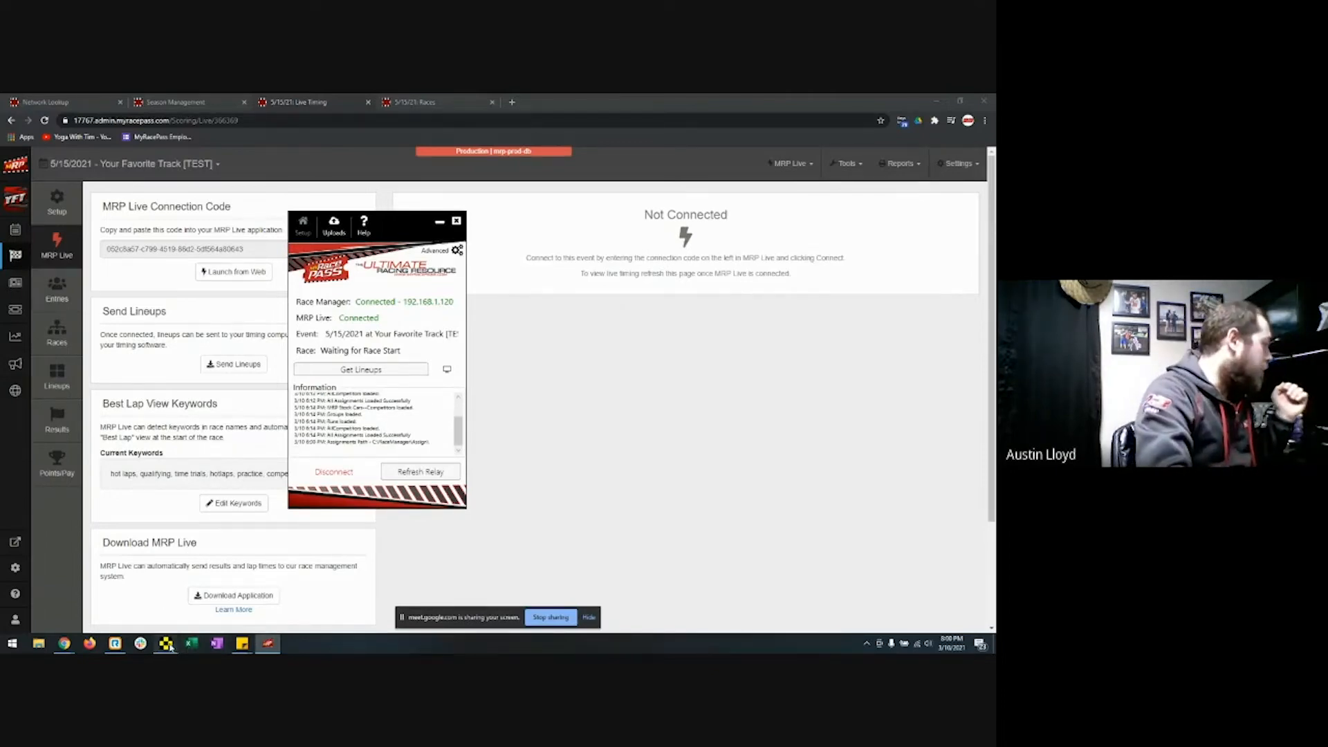
In the event's MRP Stock Cars heats, calculate the lineup with IMCA Pill Draw Heat and save it as lineups
{"action": "left_click", "coordinate": [57, 342]}
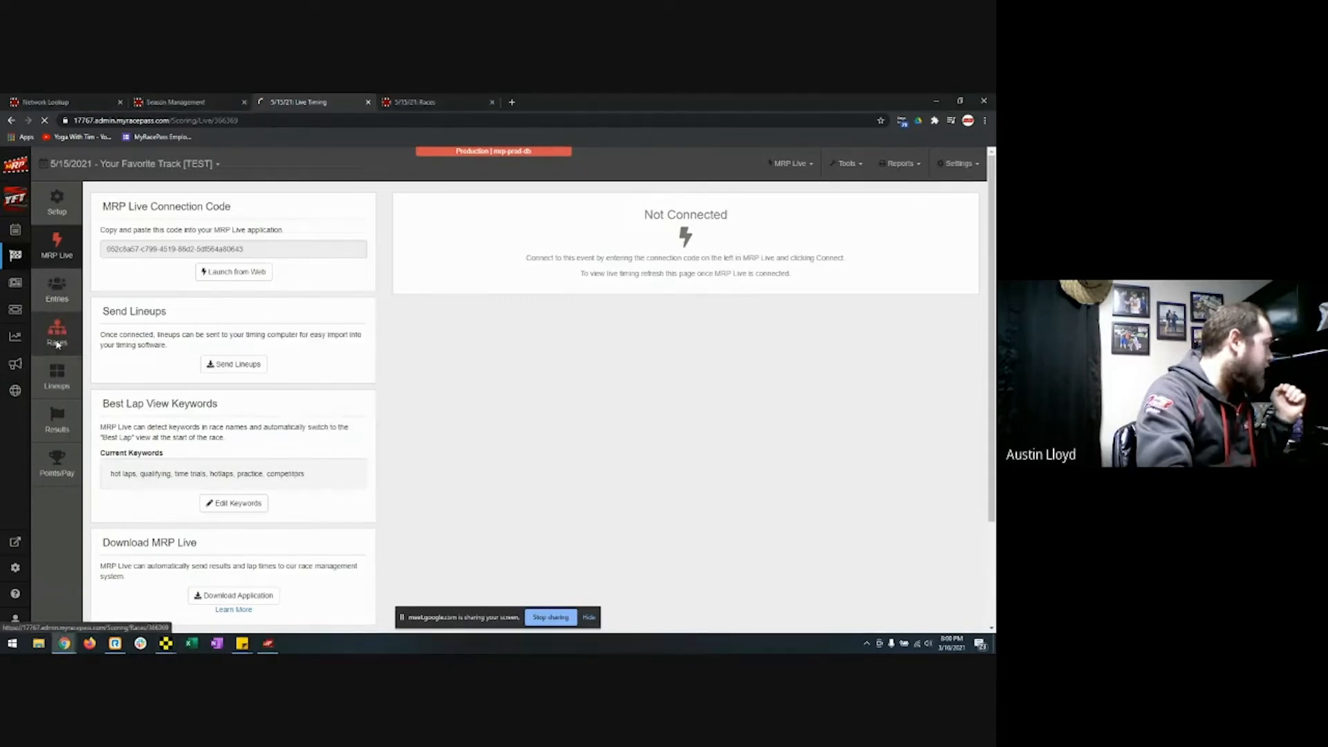
{"action": "left_click", "coordinate": [58, 380]}
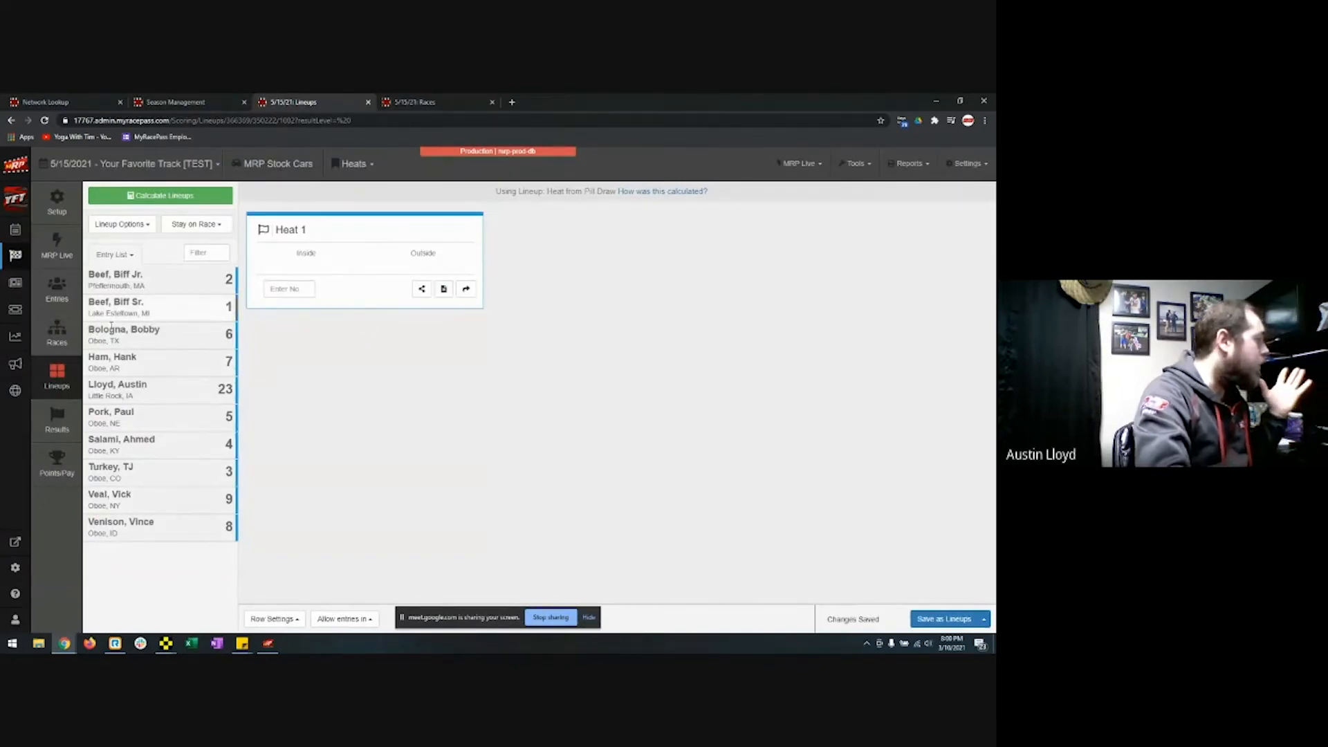
{"action": "left_click", "coordinate": [211, 199]}
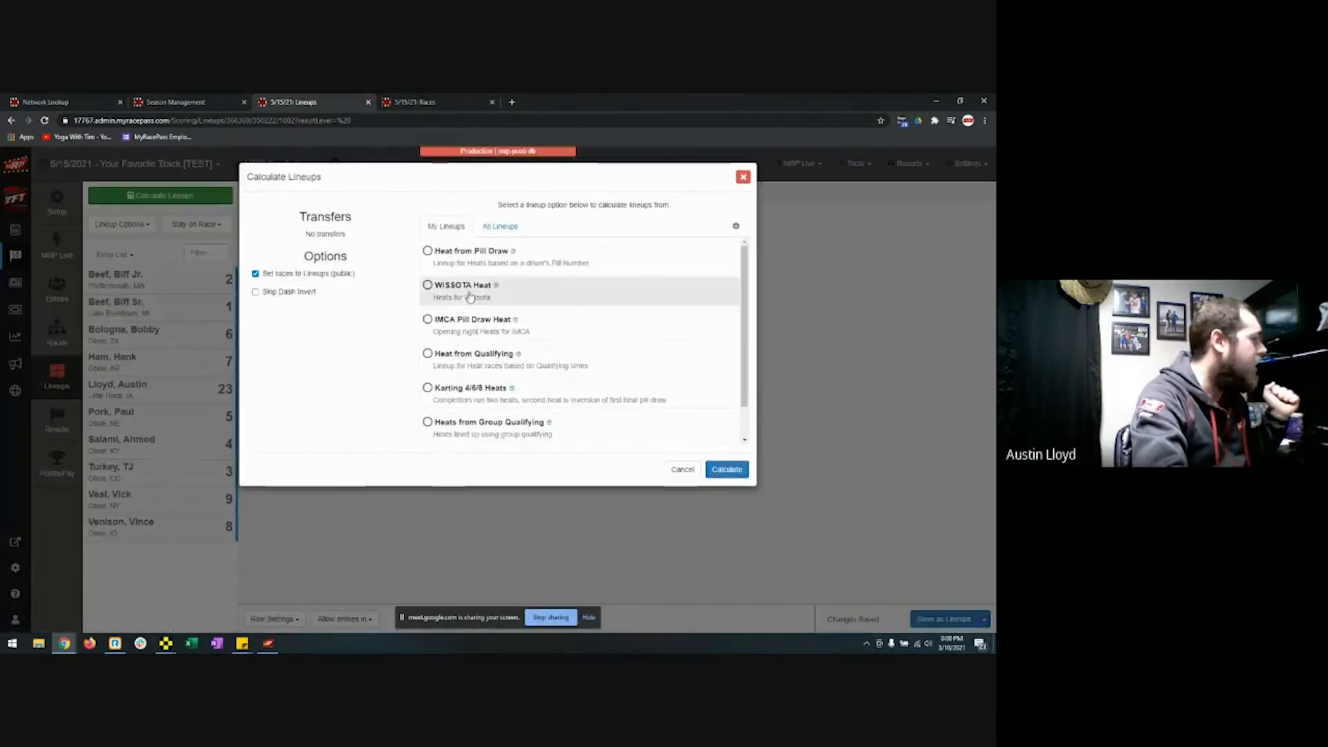
{"action": "left_click", "coordinate": [540, 329]}
{"action": "left_click", "coordinate": [725, 470]}
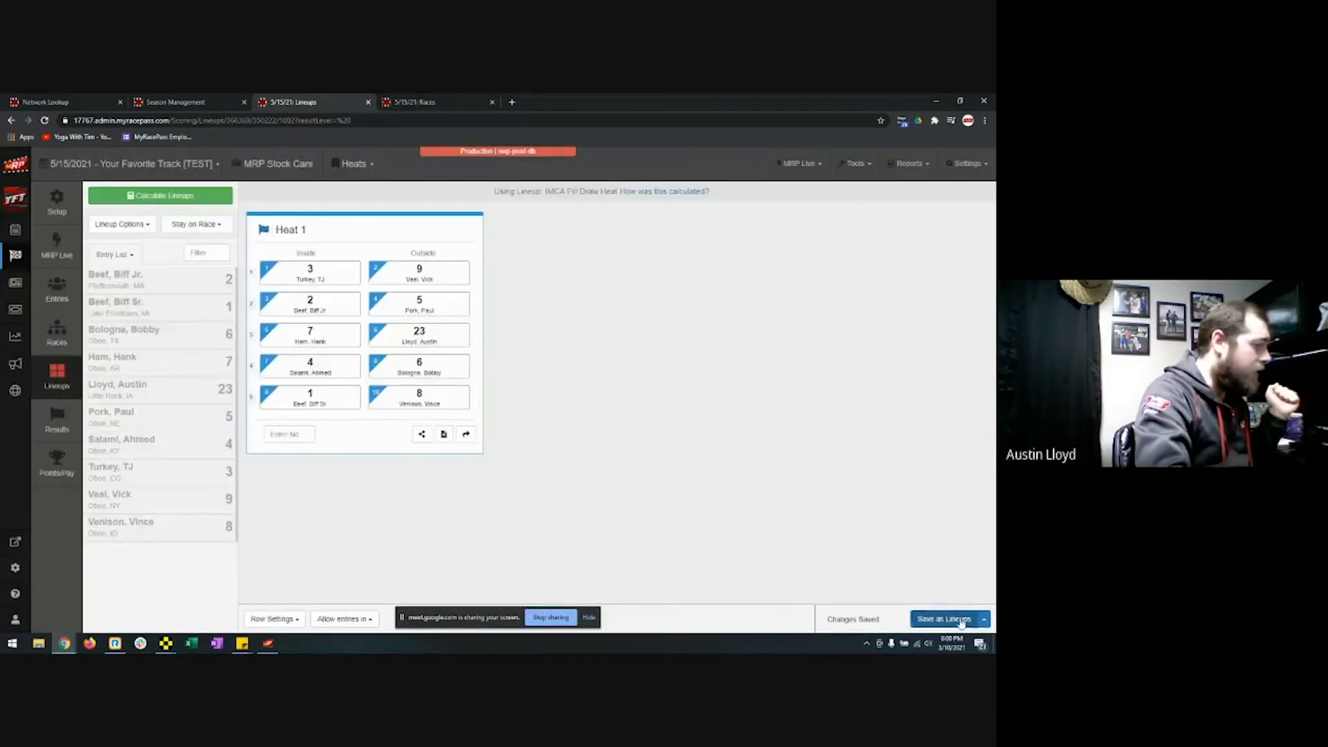
{"action": "left_click", "coordinate": [946, 619]}
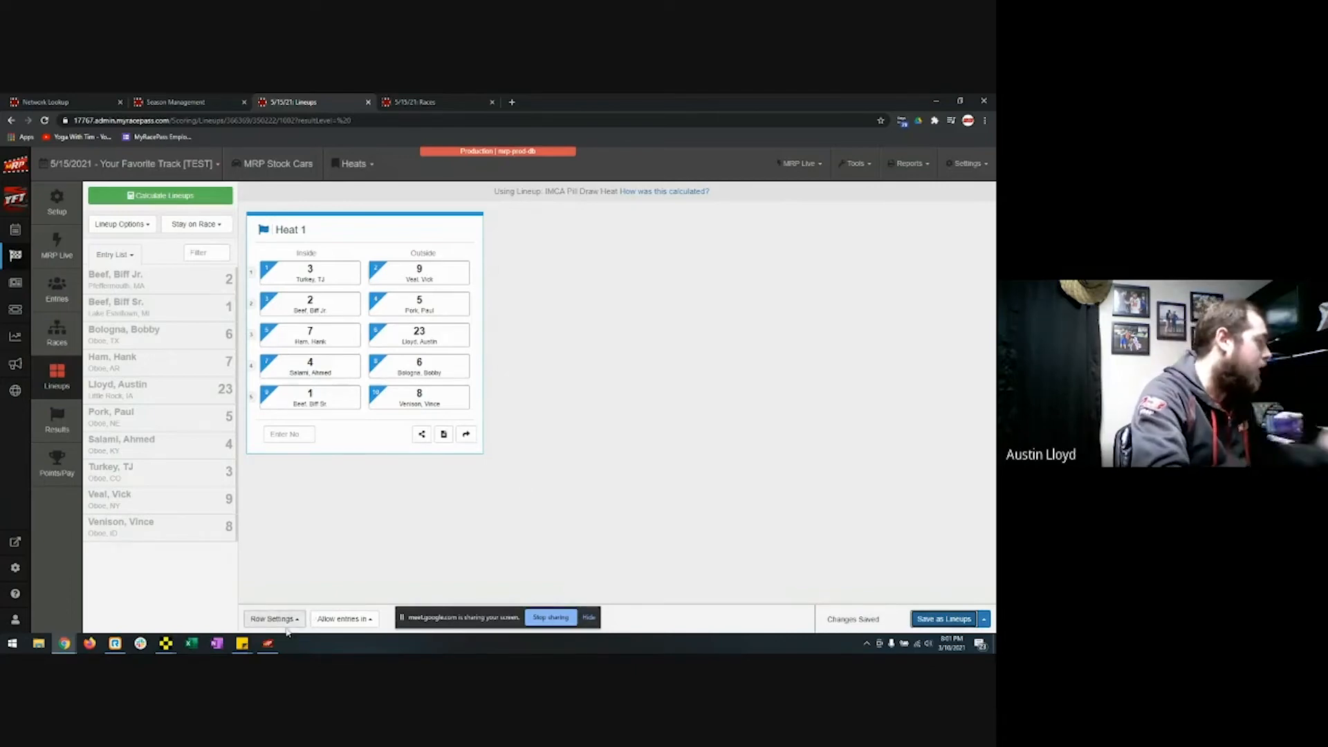
Get the saved lineups through the MRP Live application and dismiss Race Manager's Sharing Violation message
{"action": "mouse_move", "coordinate": [273, 646]}
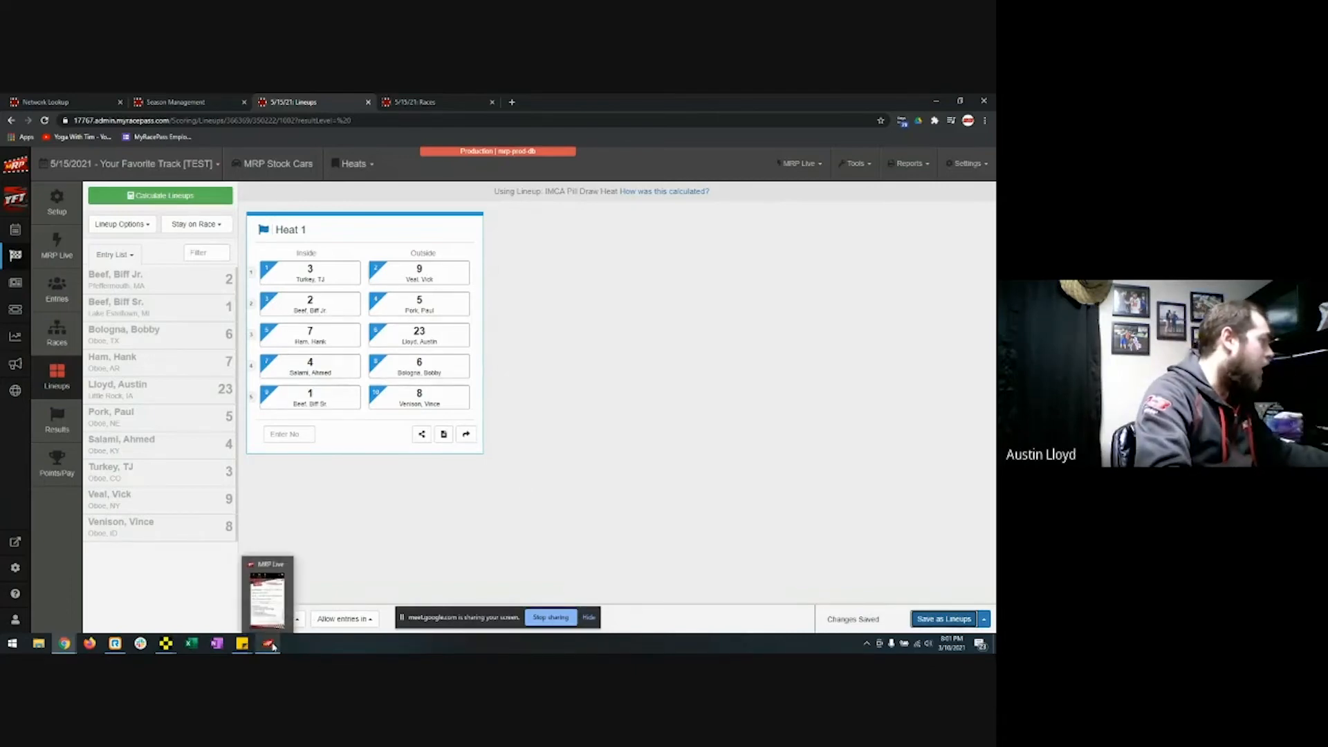
{"action": "left_click", "coordinate": [273, 646]}
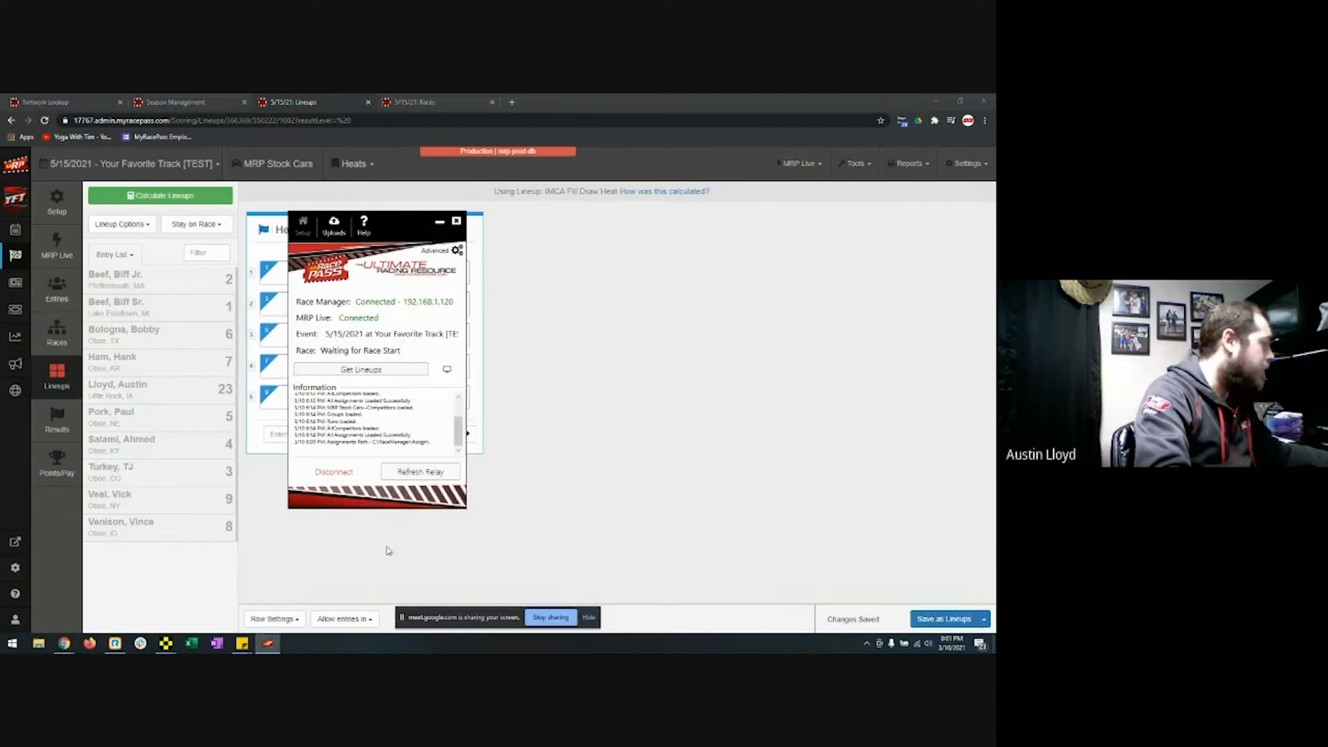
{"action": "left_click", "coordinate": [385, 372]}
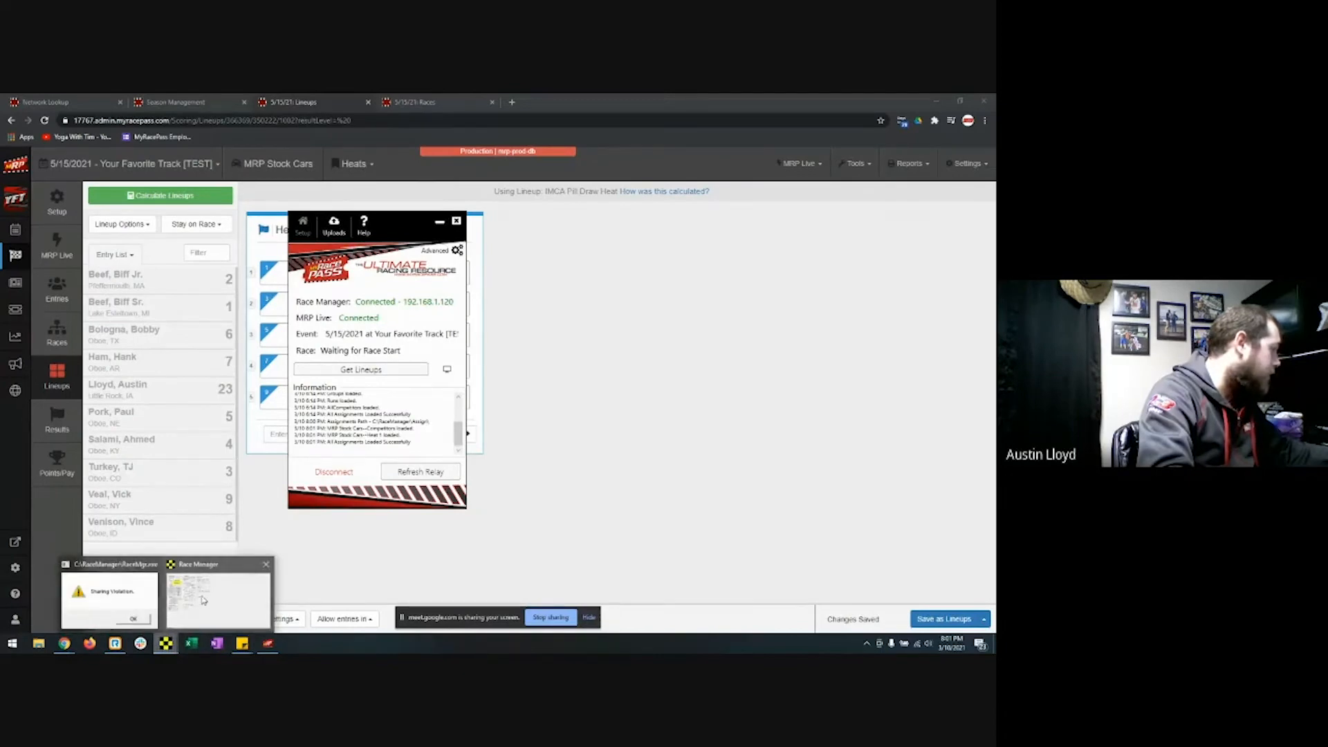
{"action": "left_click", "coordinate": [104, 594]}
{"action": "left_click", "coordinate": [527, 402]}
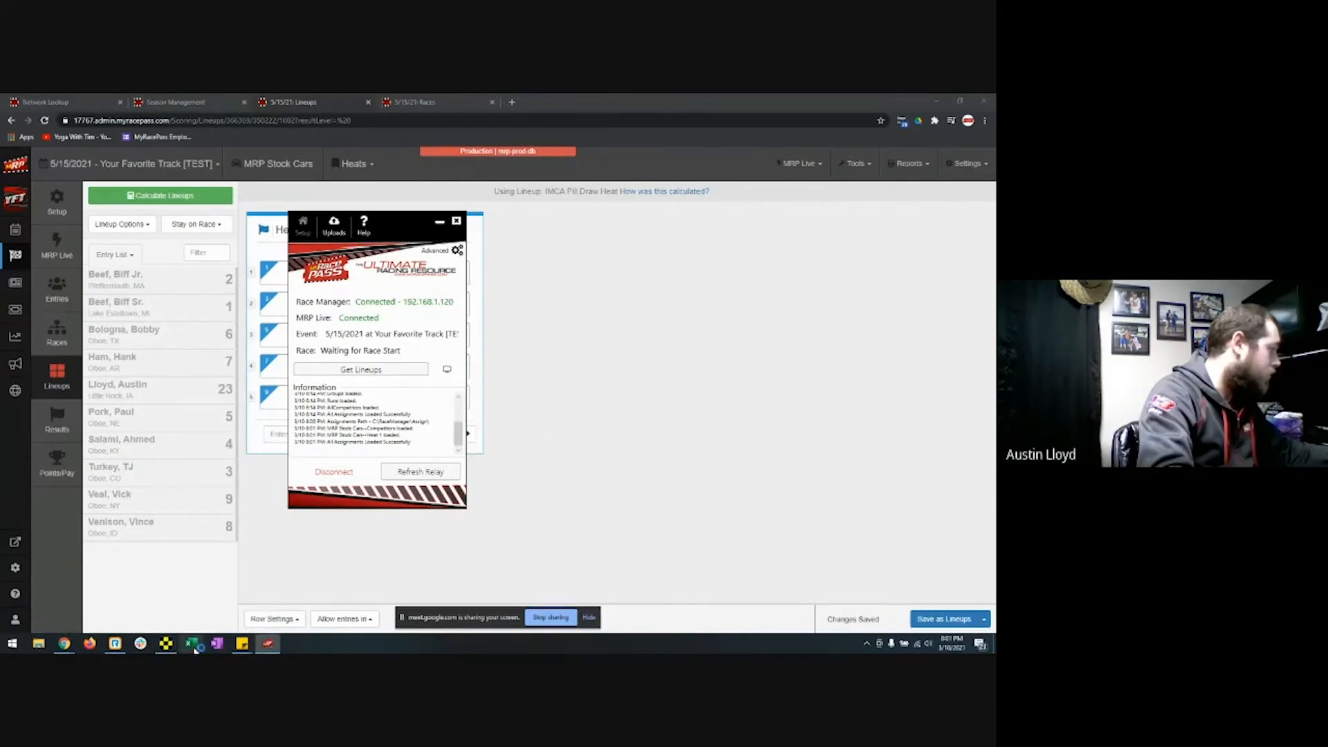
In Race Manager's assignments, review the MRP Stock Cars competitors list and select the MRP Stock Cars Heat 1 lineup
{"action": "left_click", "coordinate": [165, 643]}
{"action": "left_click", "coordinate": [36, 626]}
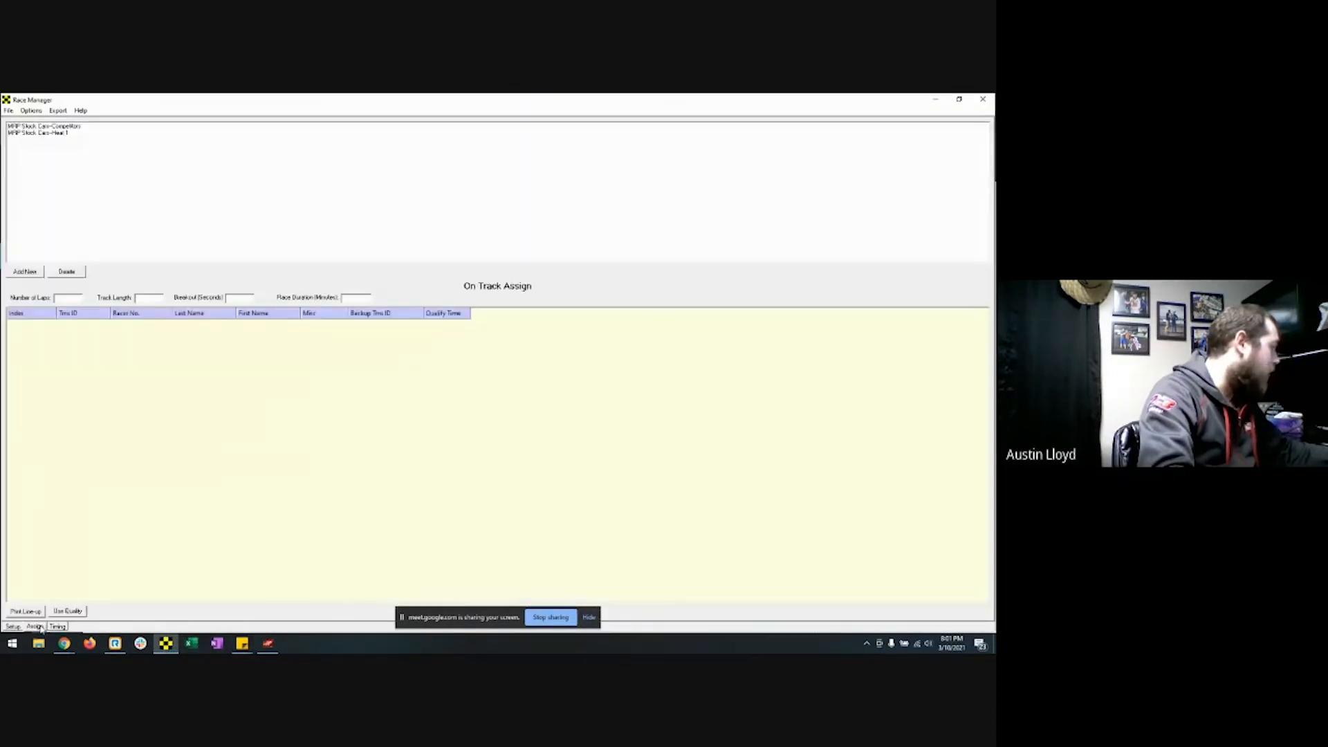
{"action": "left_click", "coordinate": [68, 128]}
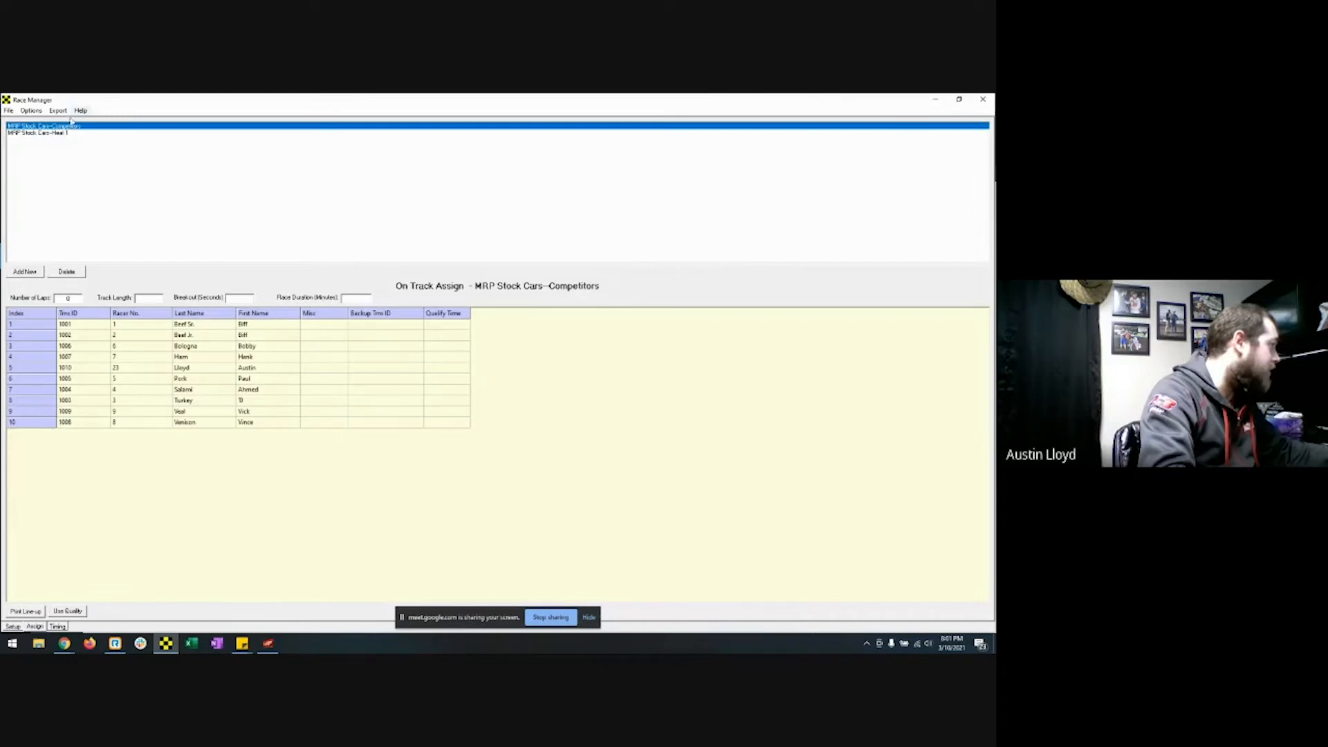
{"action": "left_click", "coordinate": [65, 133]}
{"action": "left_click", "coordinate": [73, 127]}
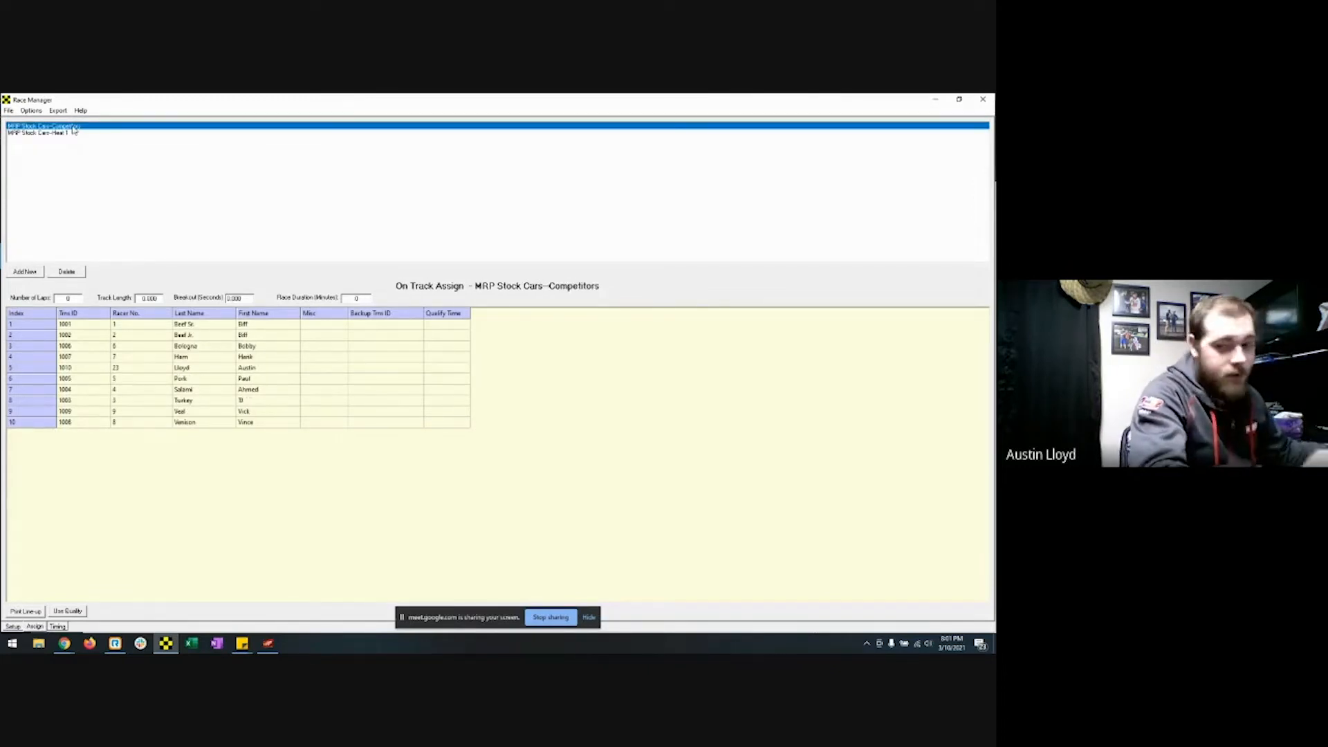
{"action": "left_click", "coordinate": [61, 134]}
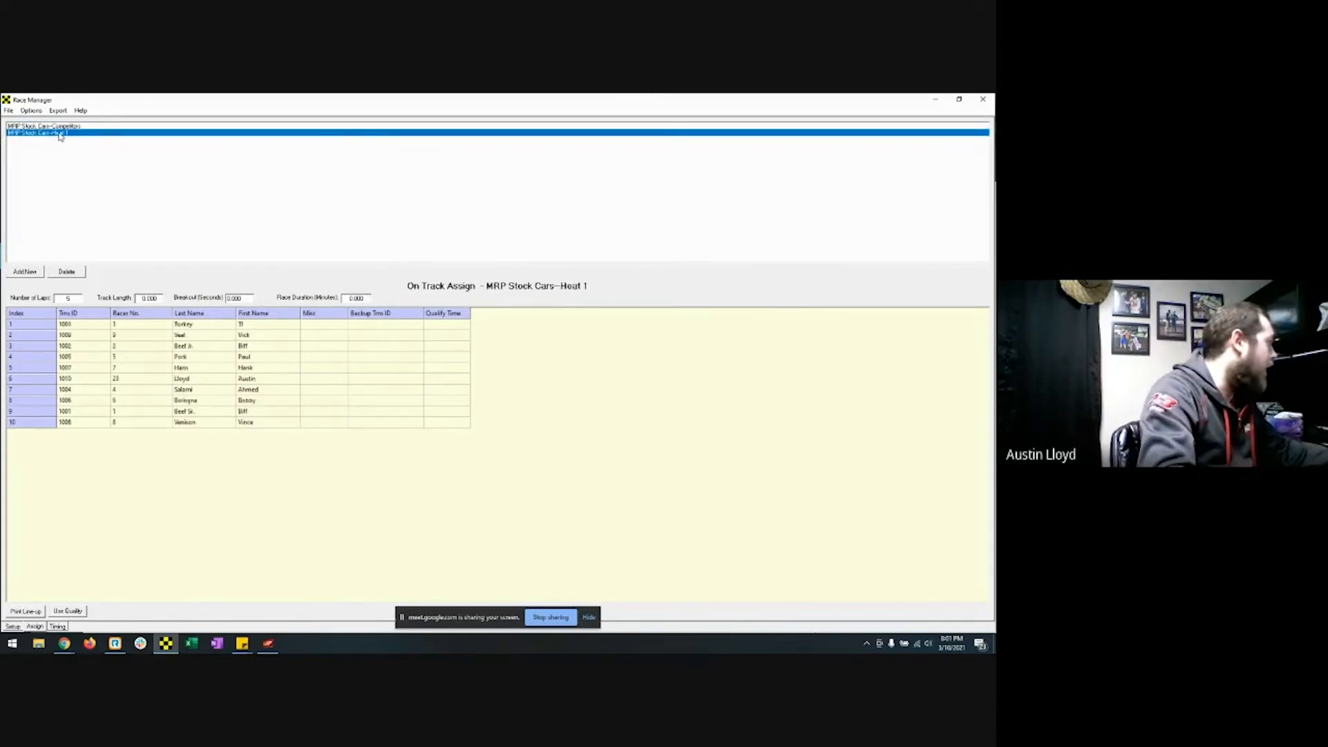
Run MRP Stock Cars Heat 1 in Race Manager's timing view from pre-start and start through finish and stop
{"action": "left_click", "coordinate": [58, 626]}
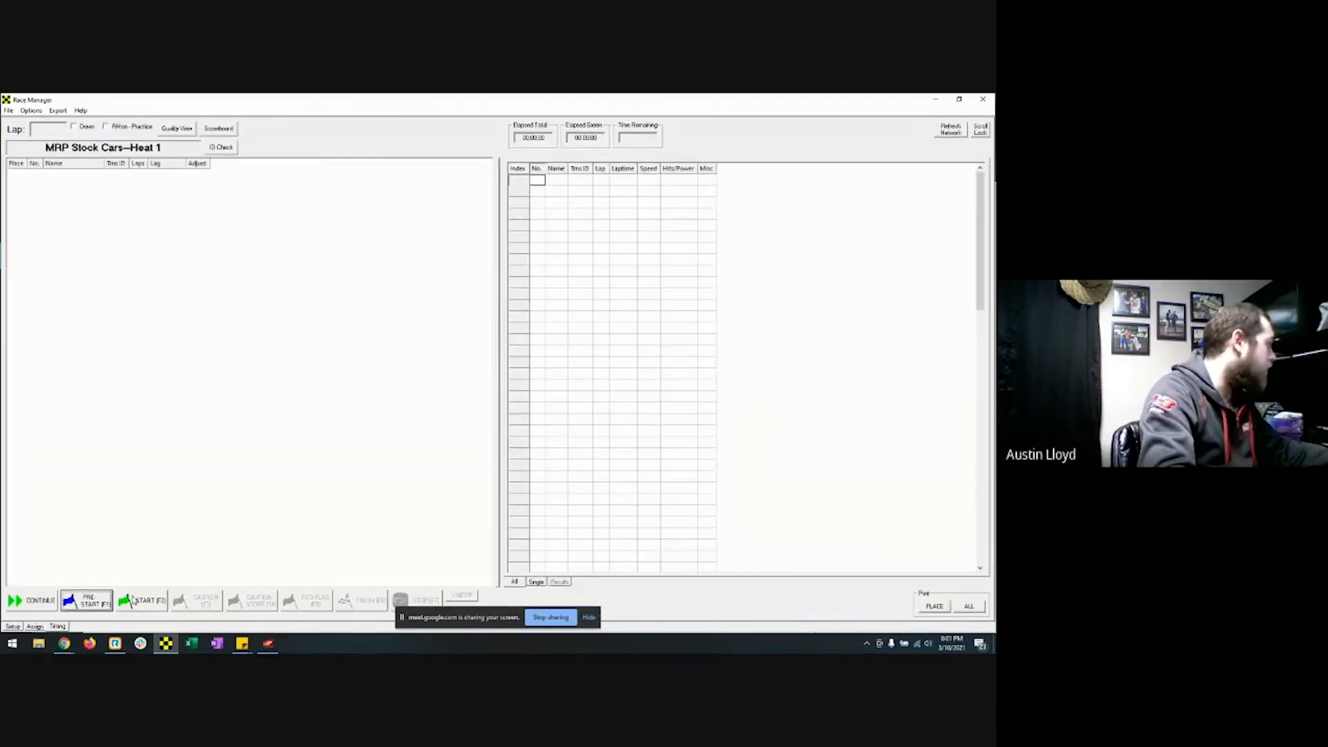
{"action": "left_click", "coordinate": [94, 601]}
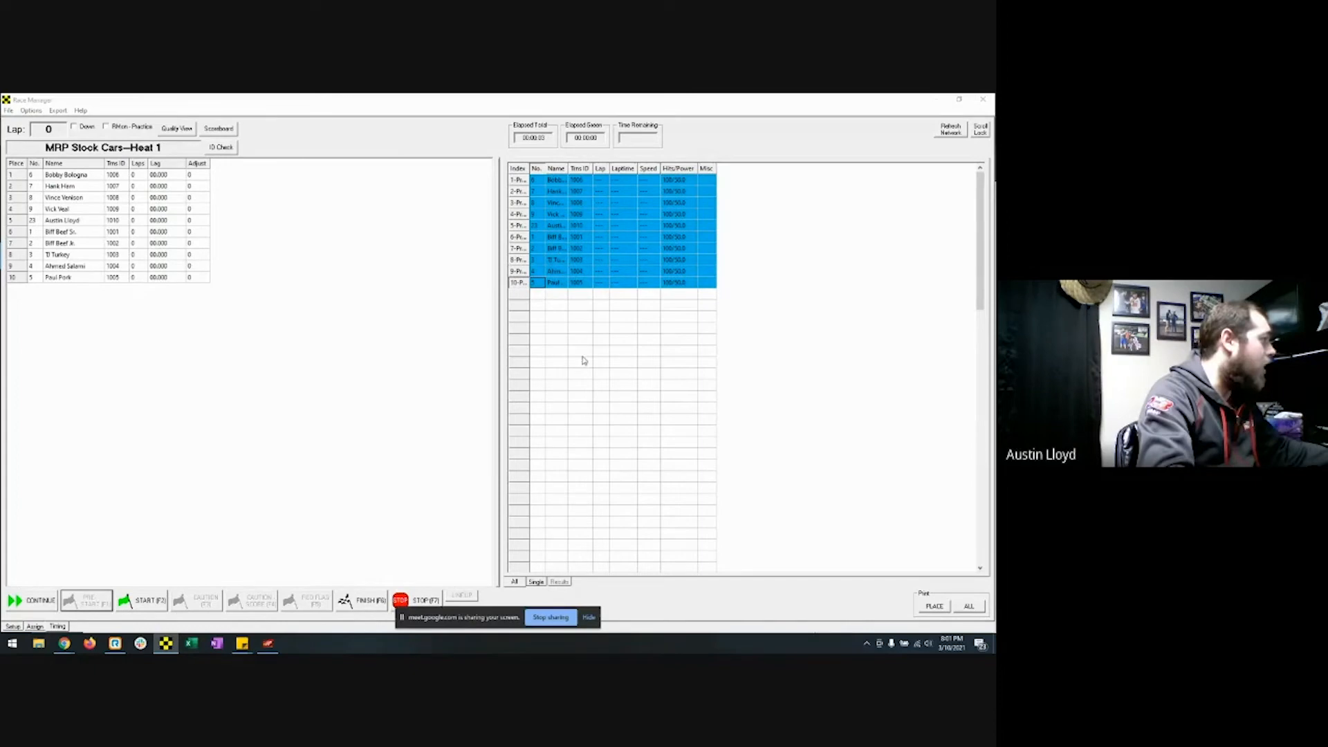
{"action": "left_click", "coordinate": [139, 607]}
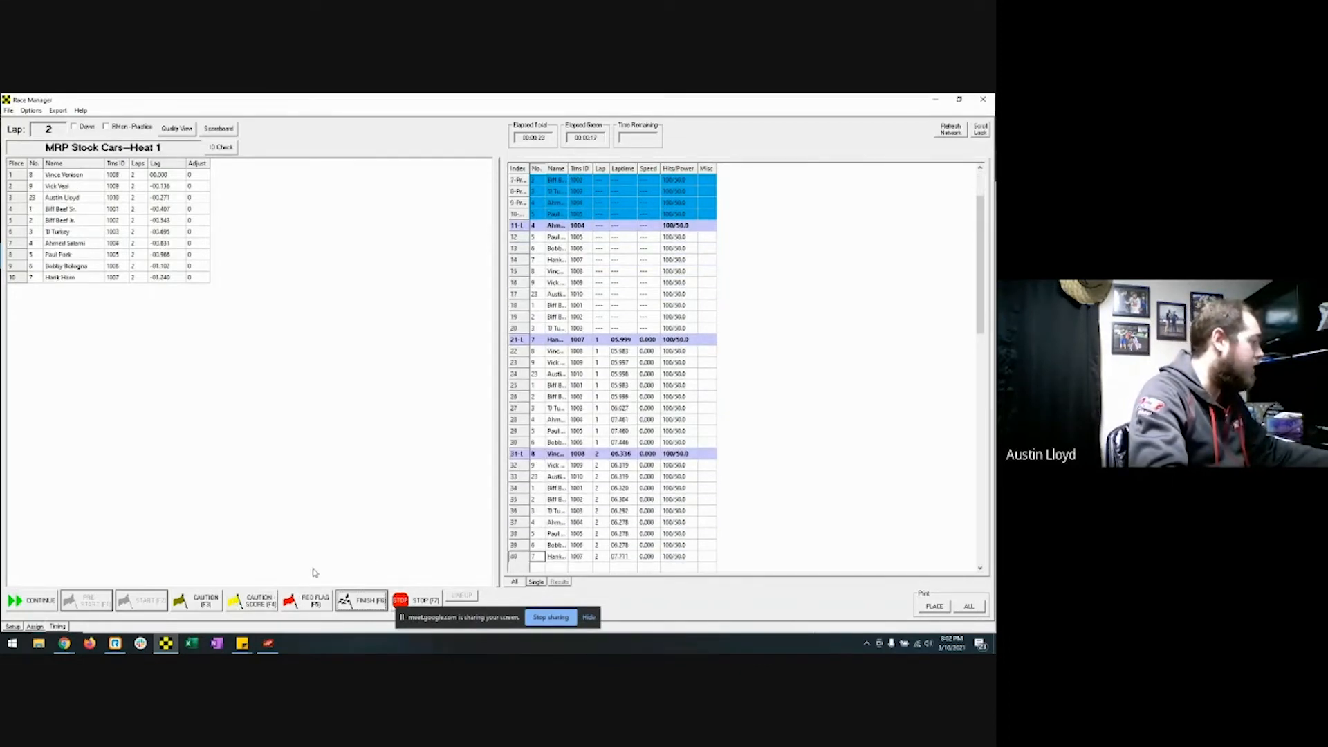
{"action": "left_click", "coordinate": [360, 602]}
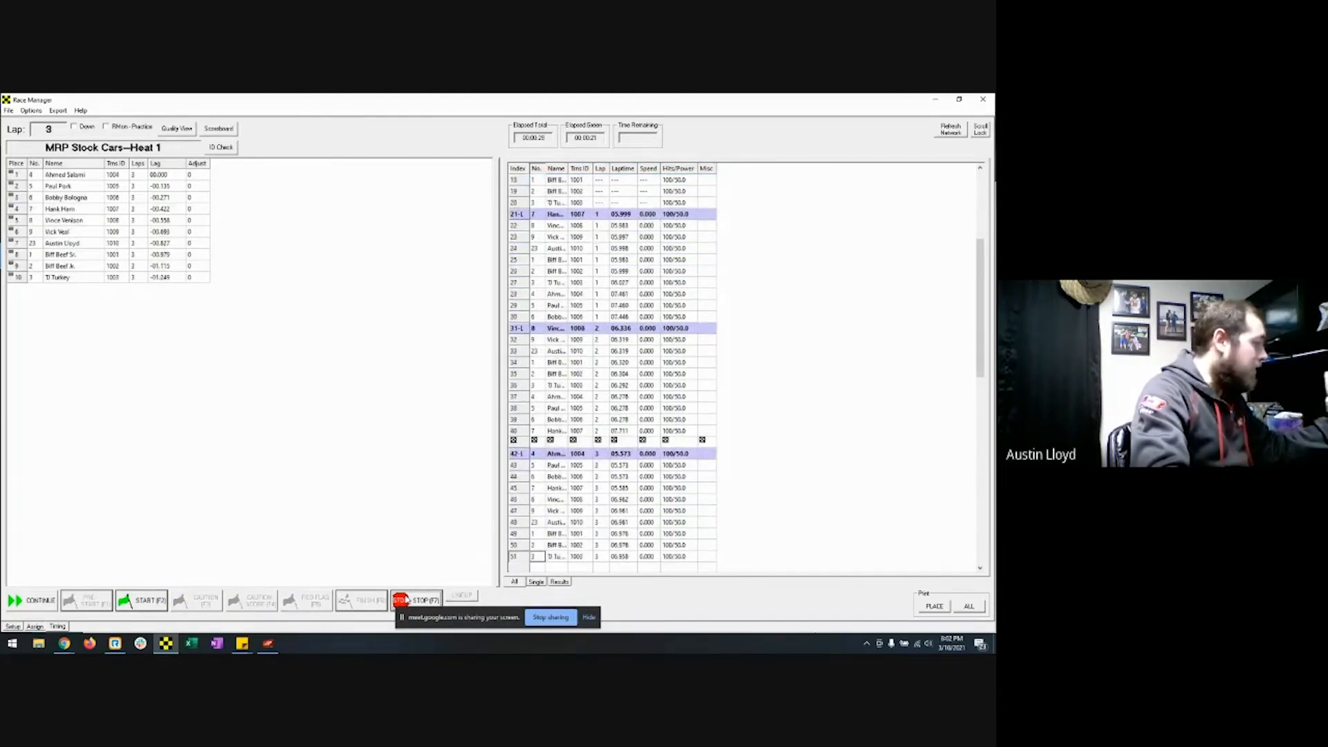
{"action": "left_click", "coordinate": [406, 599]}
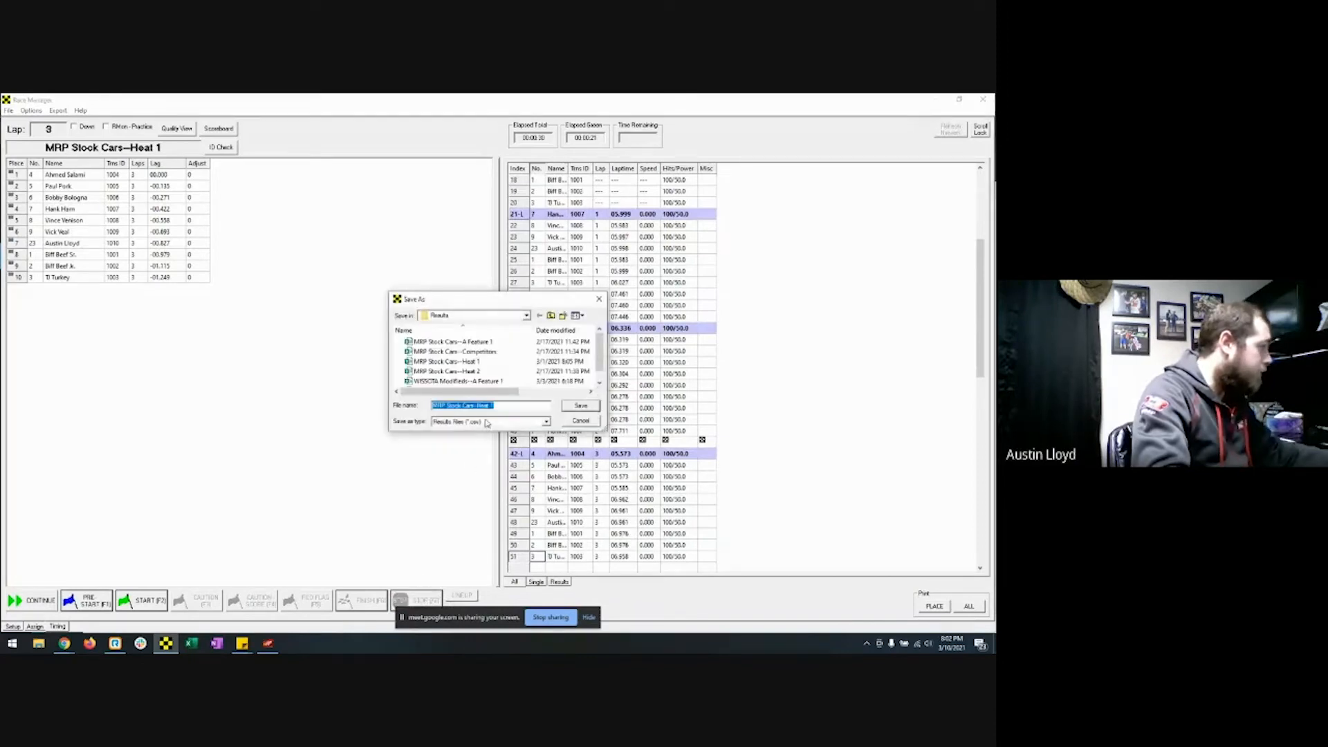
Save the Heat 1 results file over the existing MRP Stock Cars--Heat 1 file, and open Heat 1's results in MyRacePass
{"action": "left_click", "coordinate": [574, 407]}
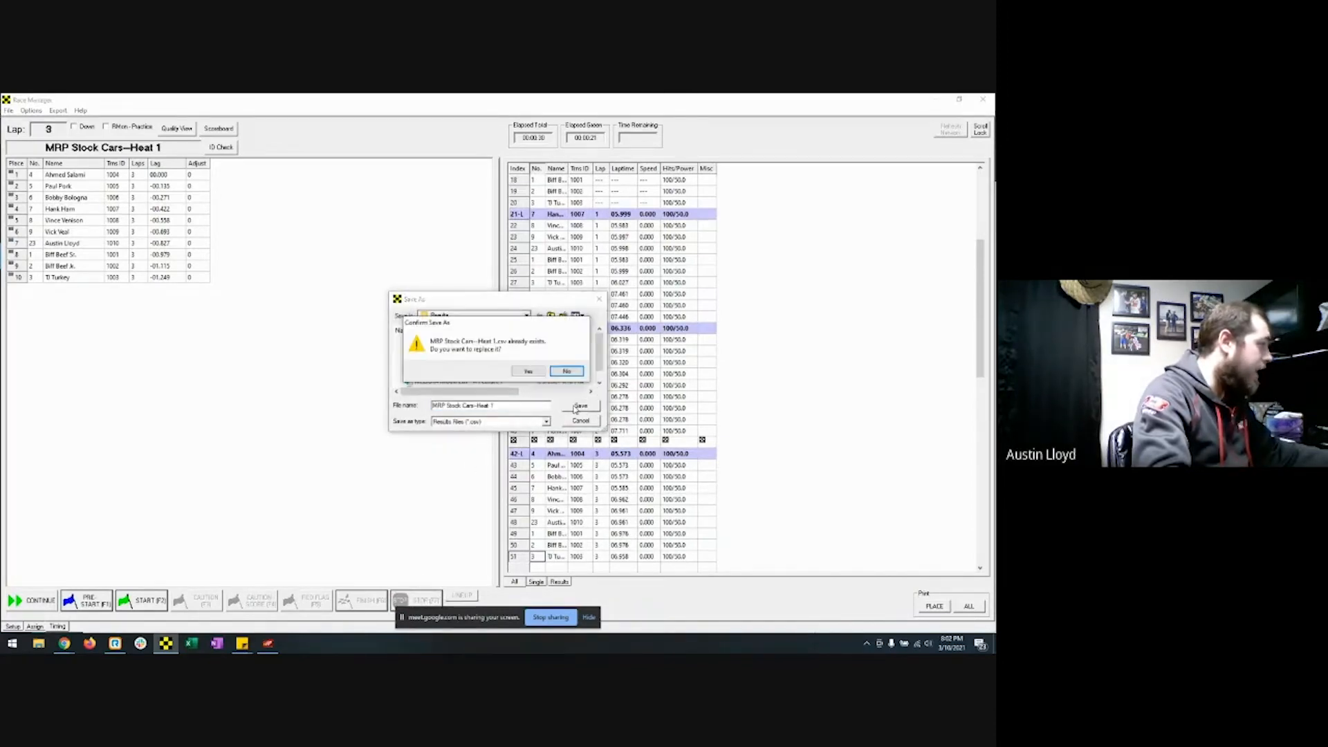
{"action": "left_click", "coordinate": [528, 372]}
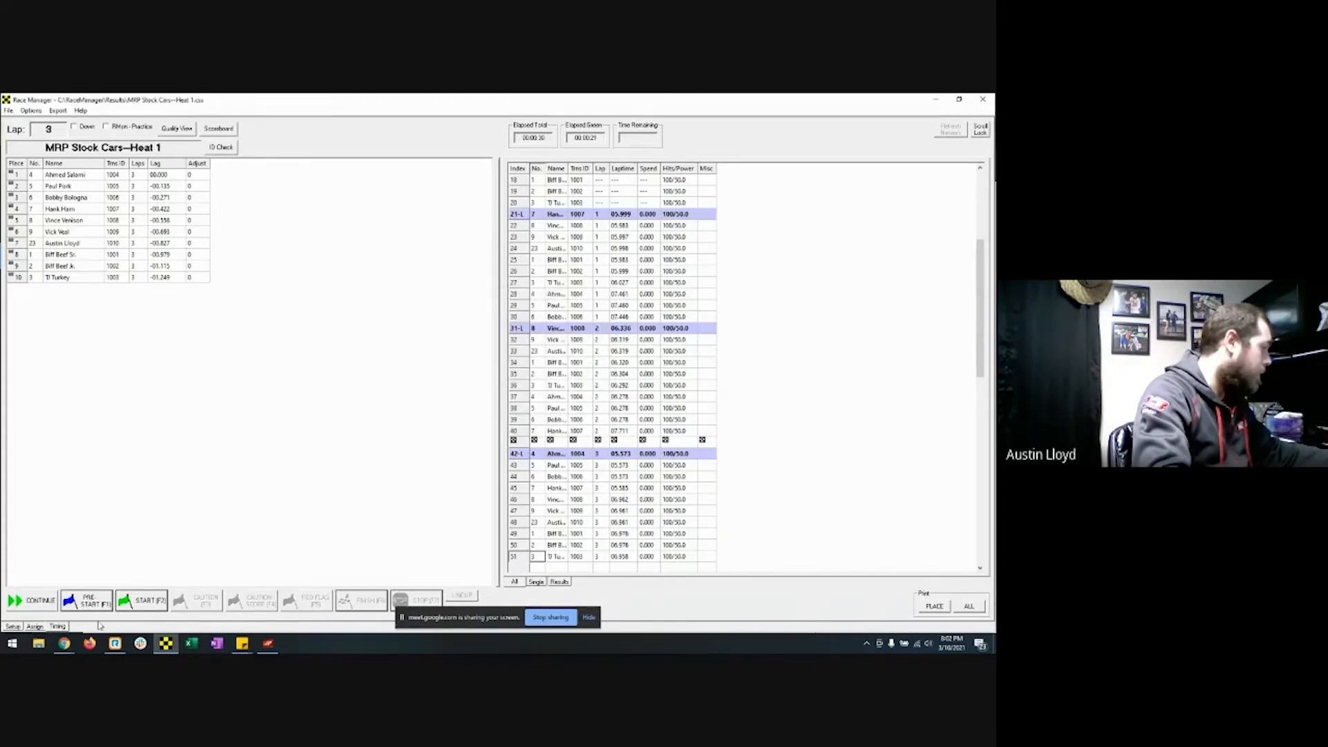
{"action": "mouse_move", "coordinate": [71, 647]}
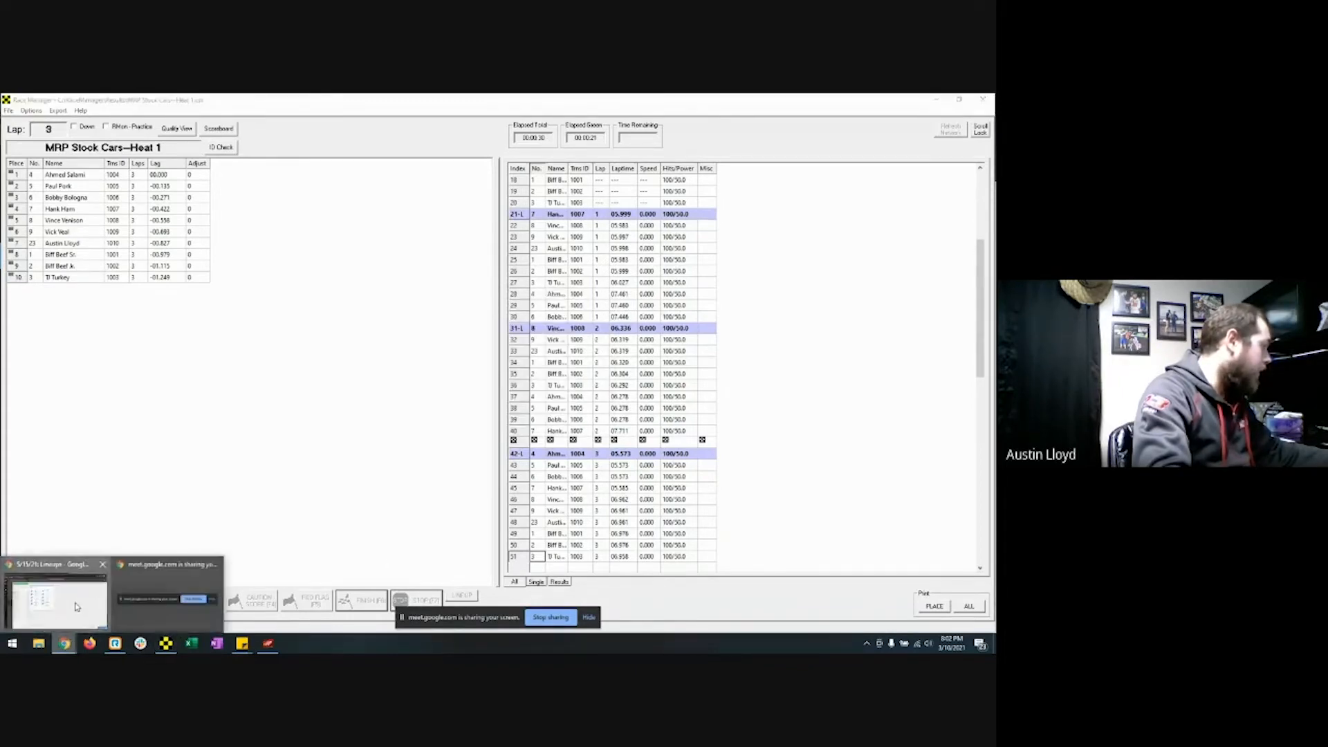
{"action": "left_click", "coordinate": [97, 601]}
{"action": "left_click", "coordinate": [467, 437]}
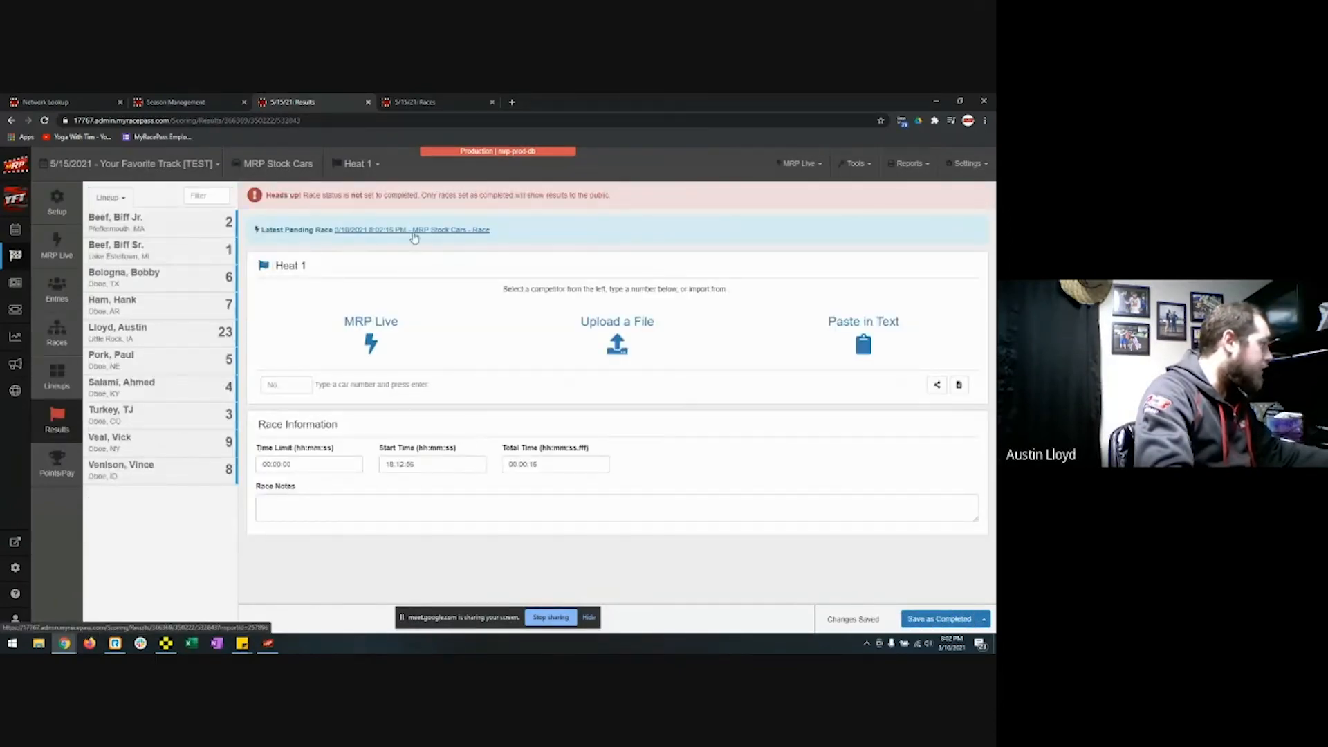
Import the pending MRP Stock Cars race from MRP Live into Heat 1's results and save them as completed
{"action": "left_click", "coordinate": [370, 342]}
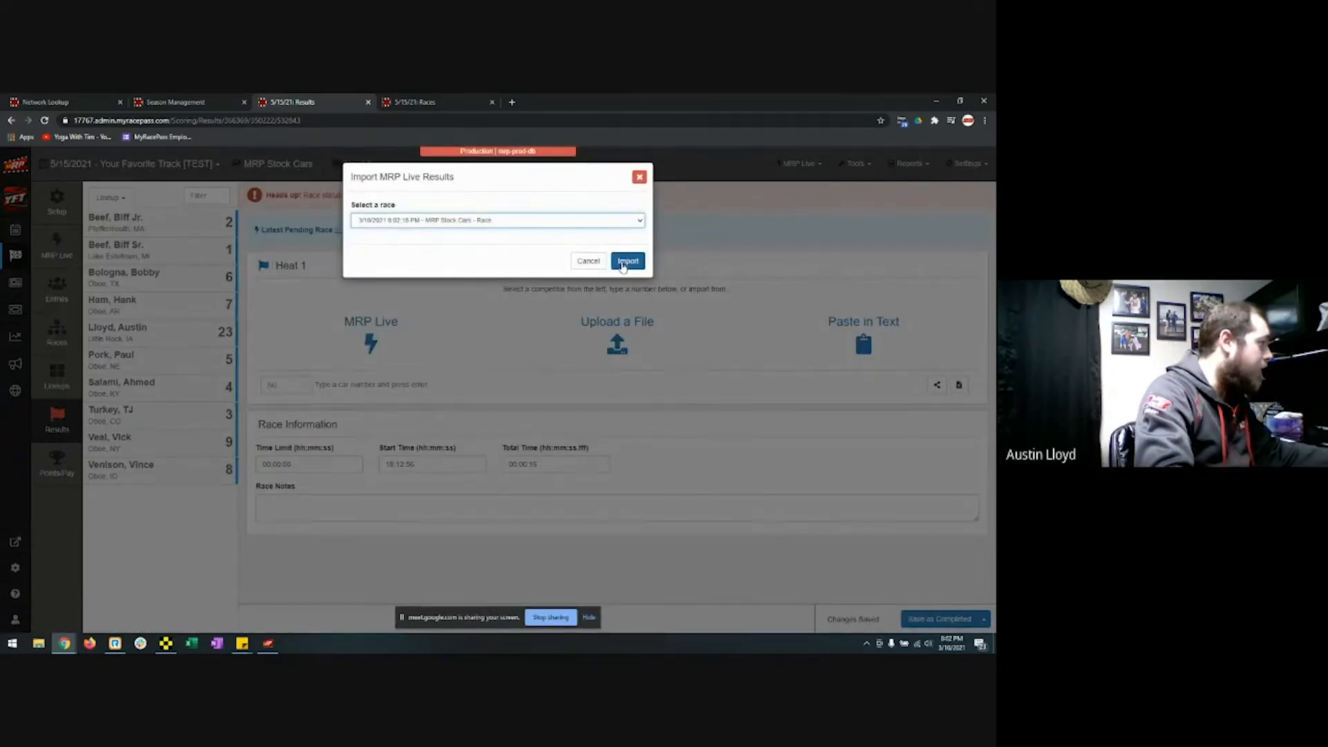
{"action": "left_click", "coordinate": [627, 262]}
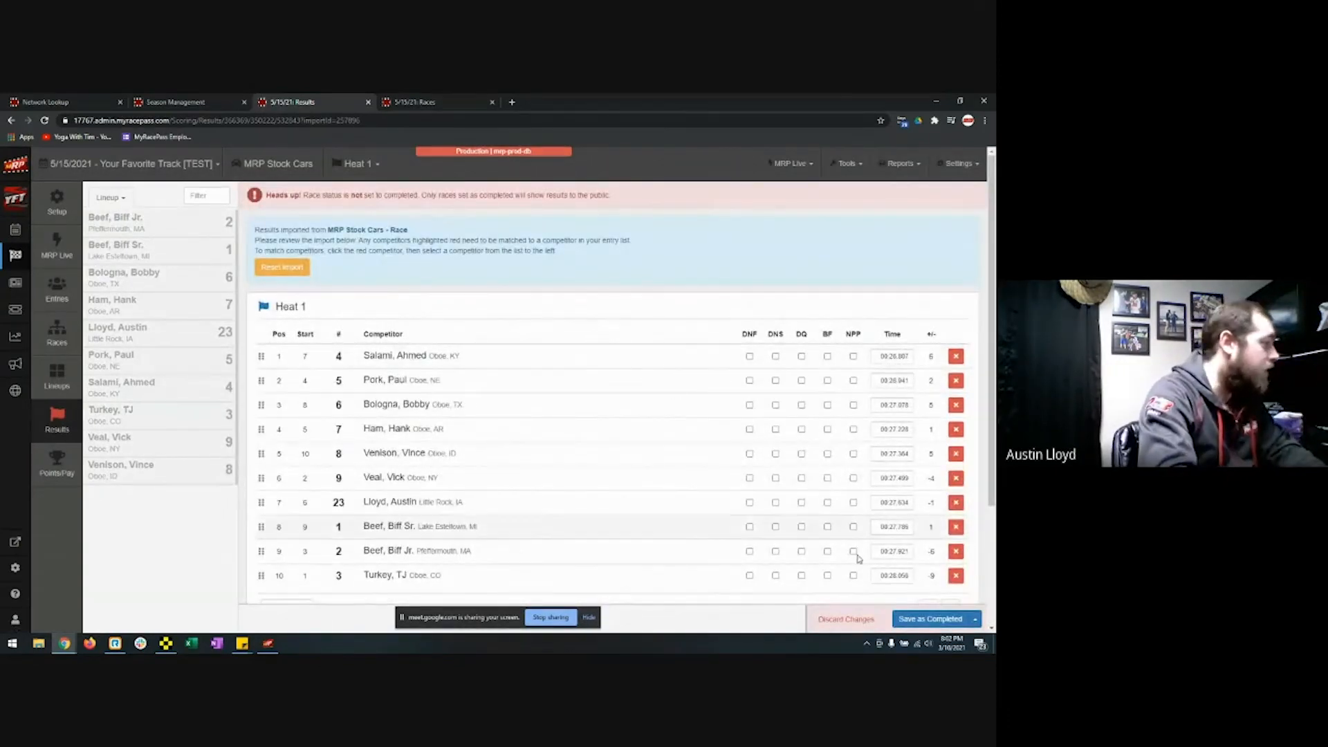
{"action": "left_click", "coordinate": [925, 621]}
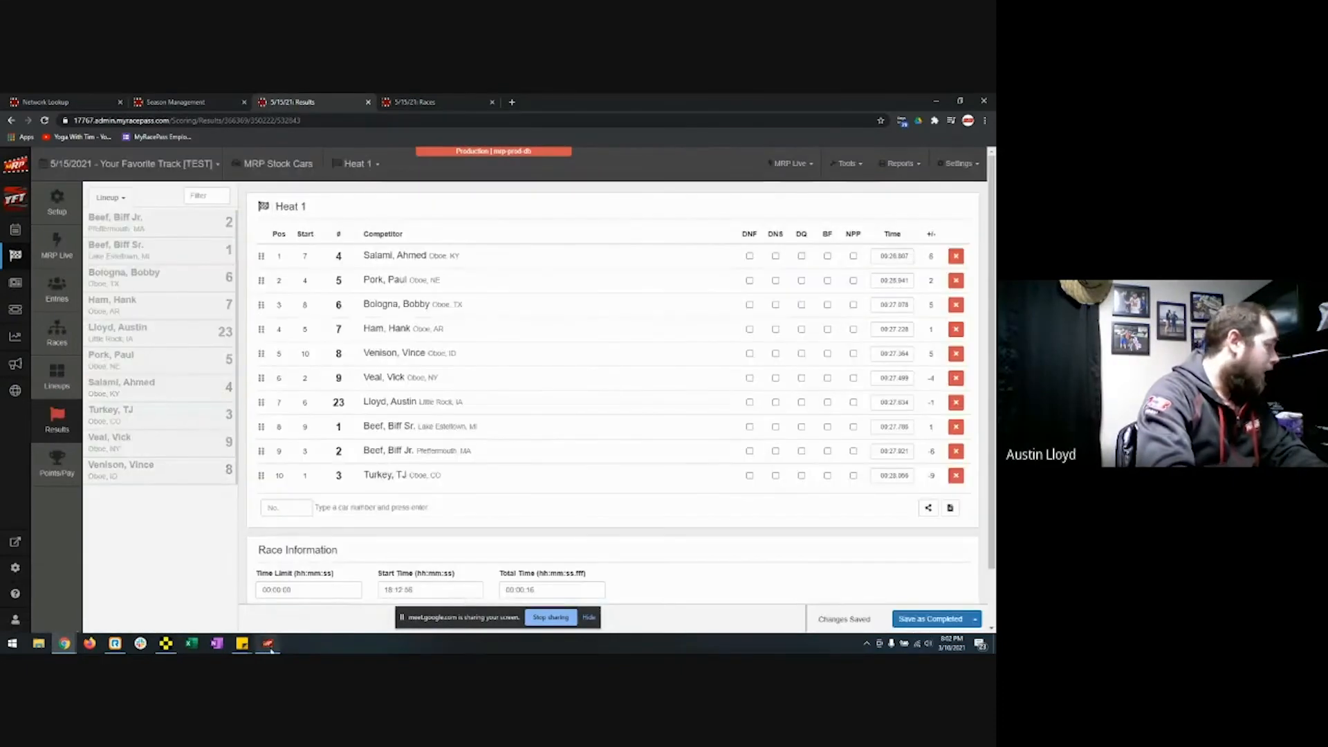
Disconnect the MRP Live application and try to connect to Race Manager with the IP address 192.168.1.12
{"action": "left_click", "coordinate": [274, 640]}
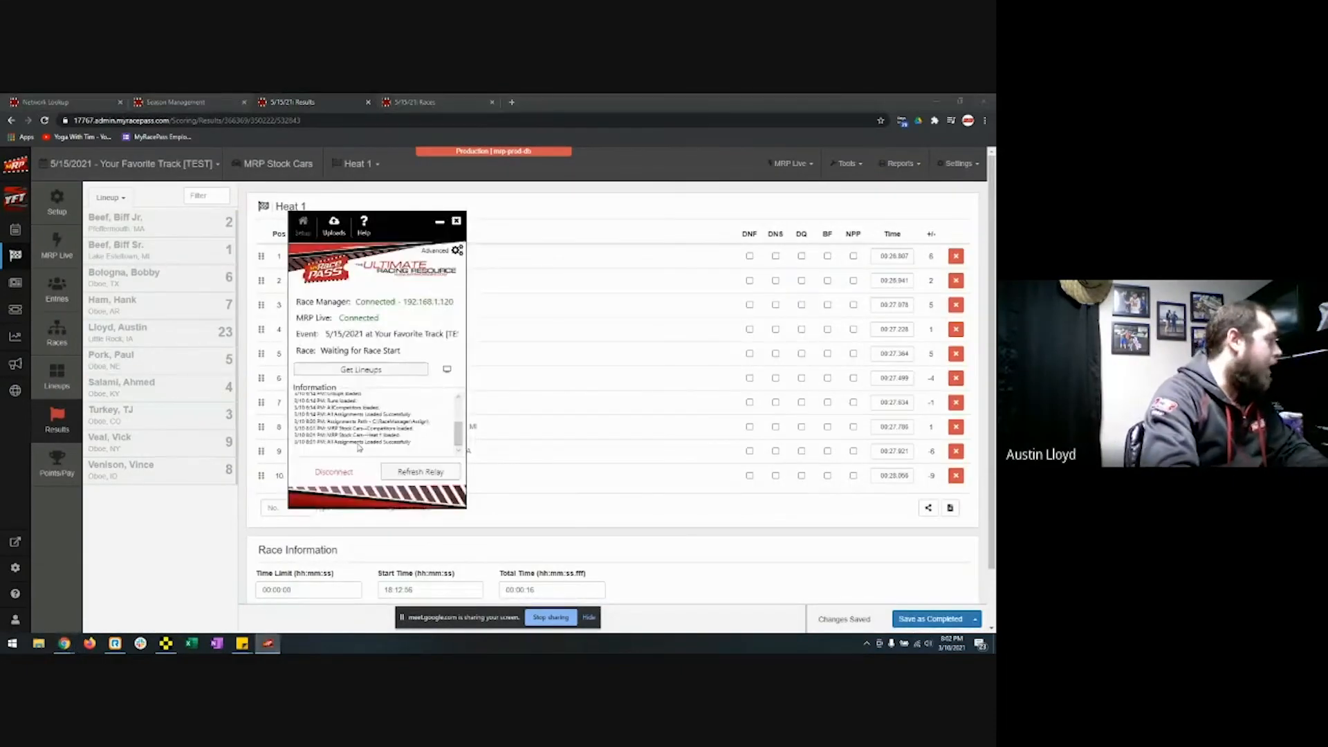
{"action": "left_click", "coordinate": [346, 471]}
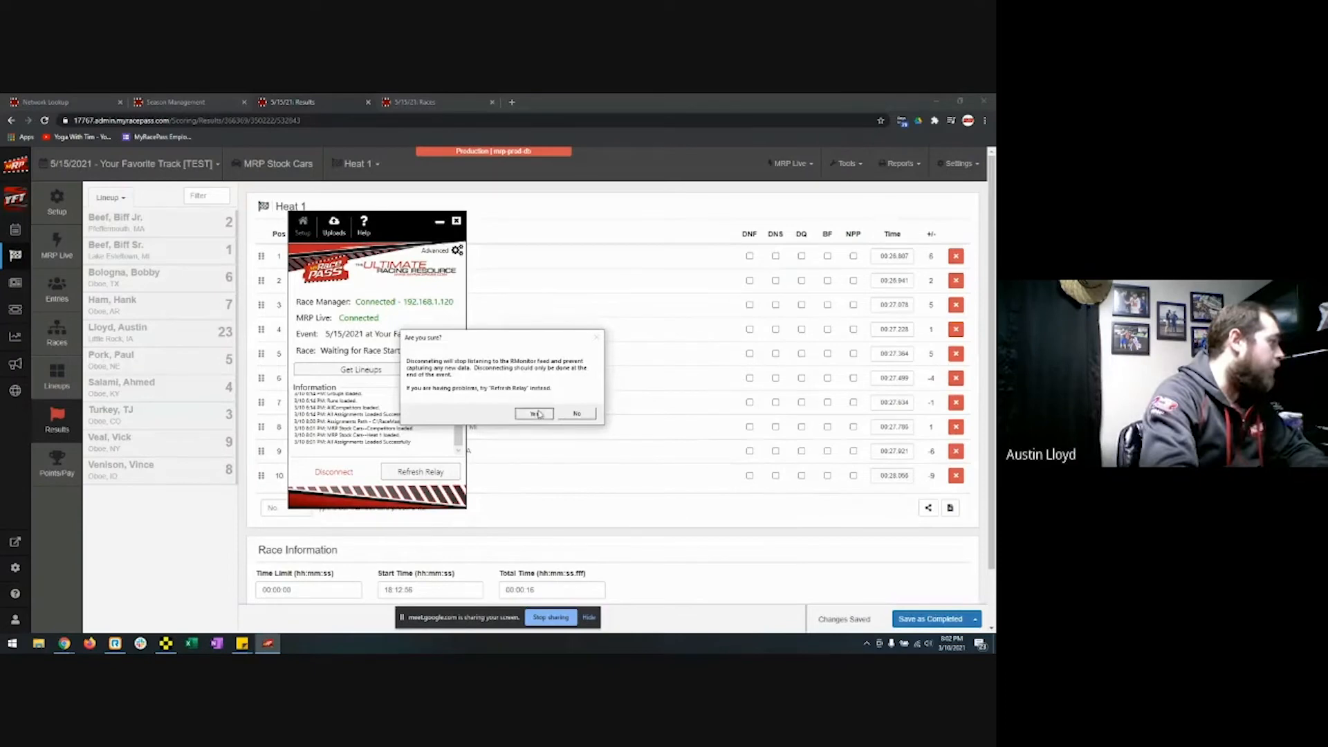
{"action": "left_click", "coordinate": [533, 413]}
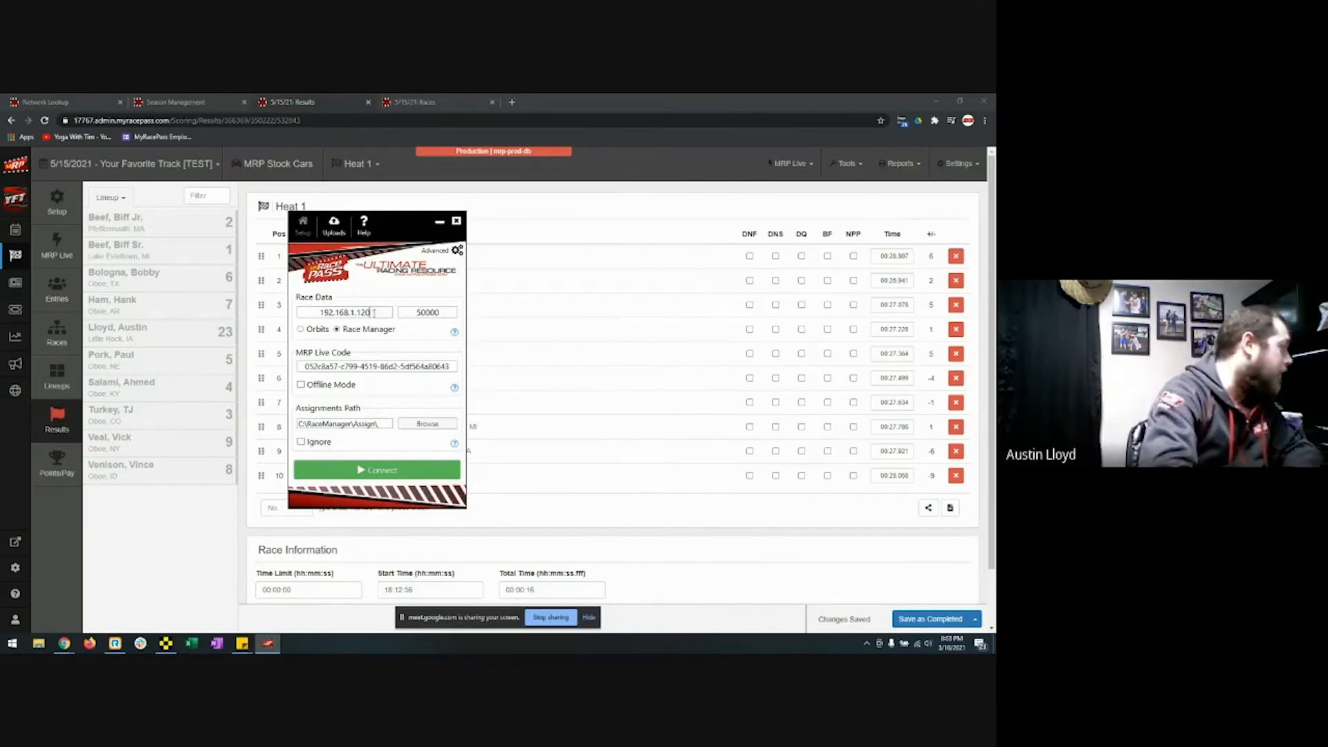
{"action": "left_click", "coordinate": [383, 470]}
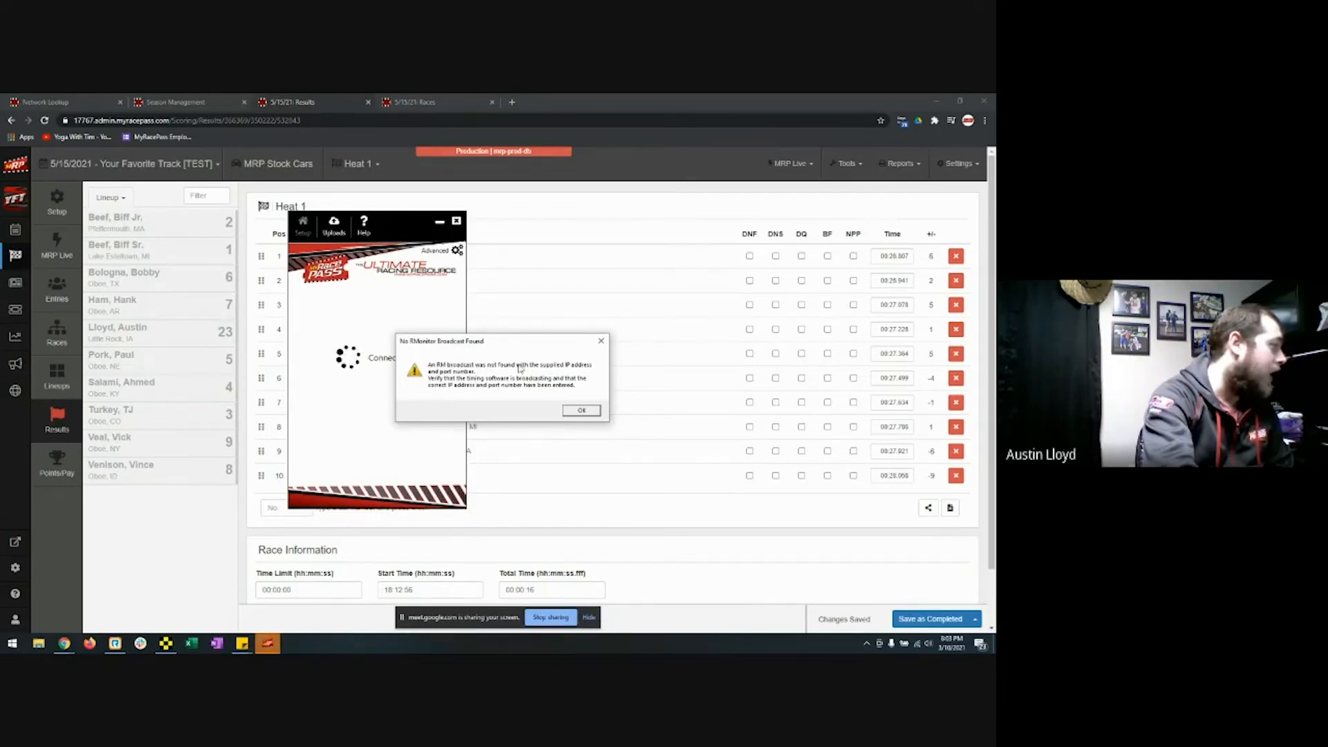
{"action": "left_click", "coordinate": [581, 411]}
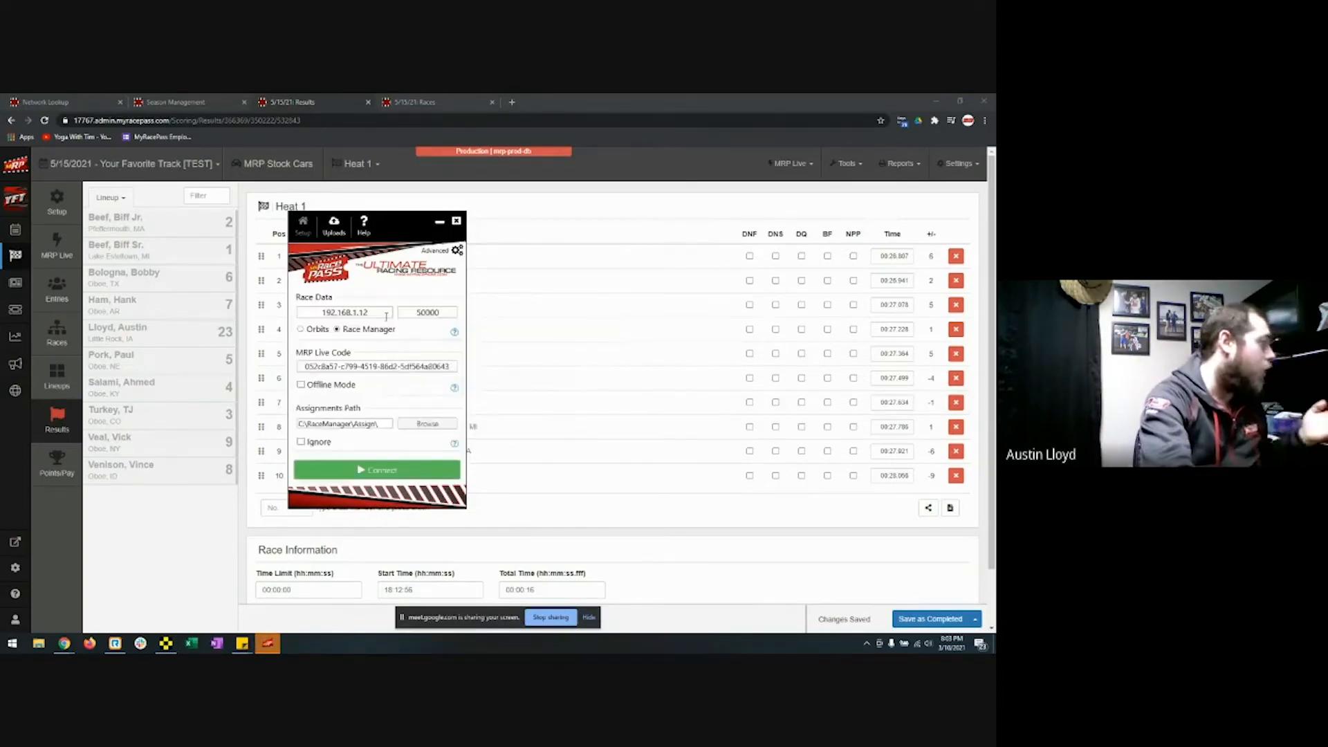
Connect MRP Live to Race Manager at 192.168.1.120, port 50000, and disconnect it again
{"action": "left_click", "coordinate": [380, 469]}
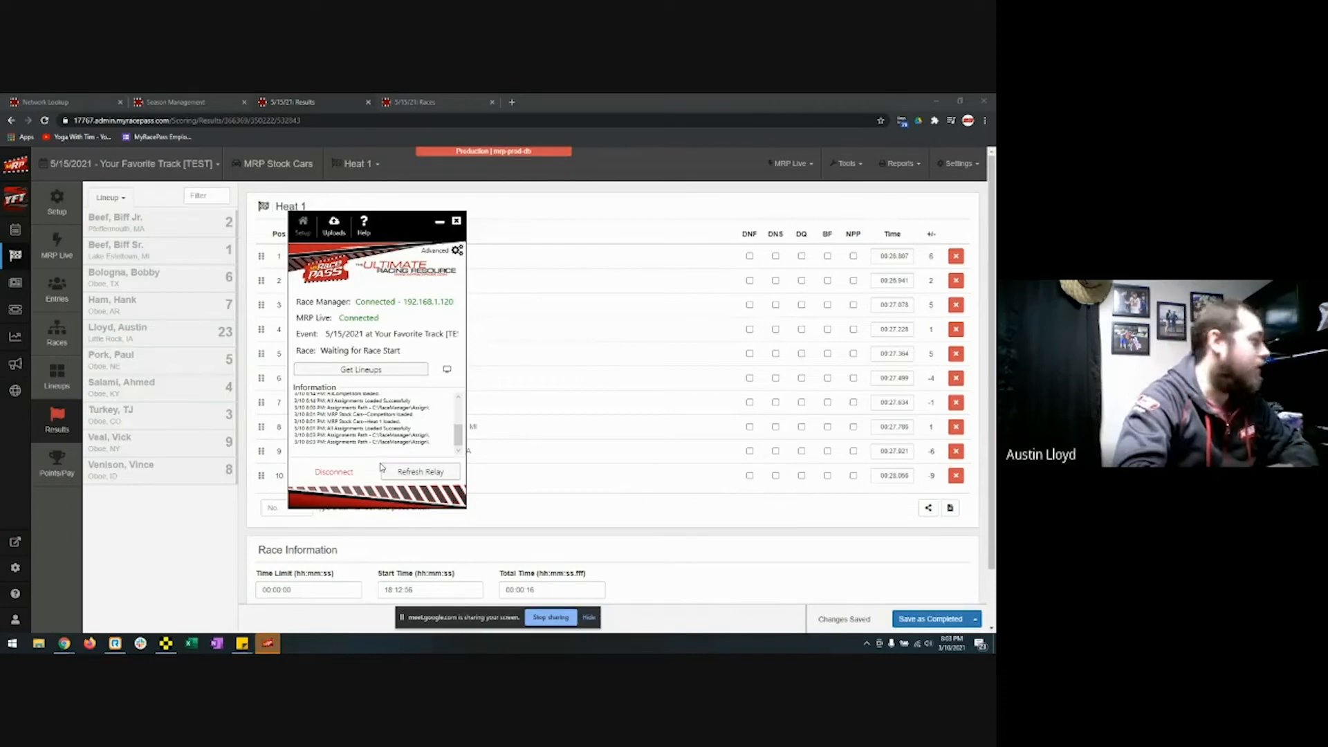
{"action": "left_click", "coordinate": [343, 473]}
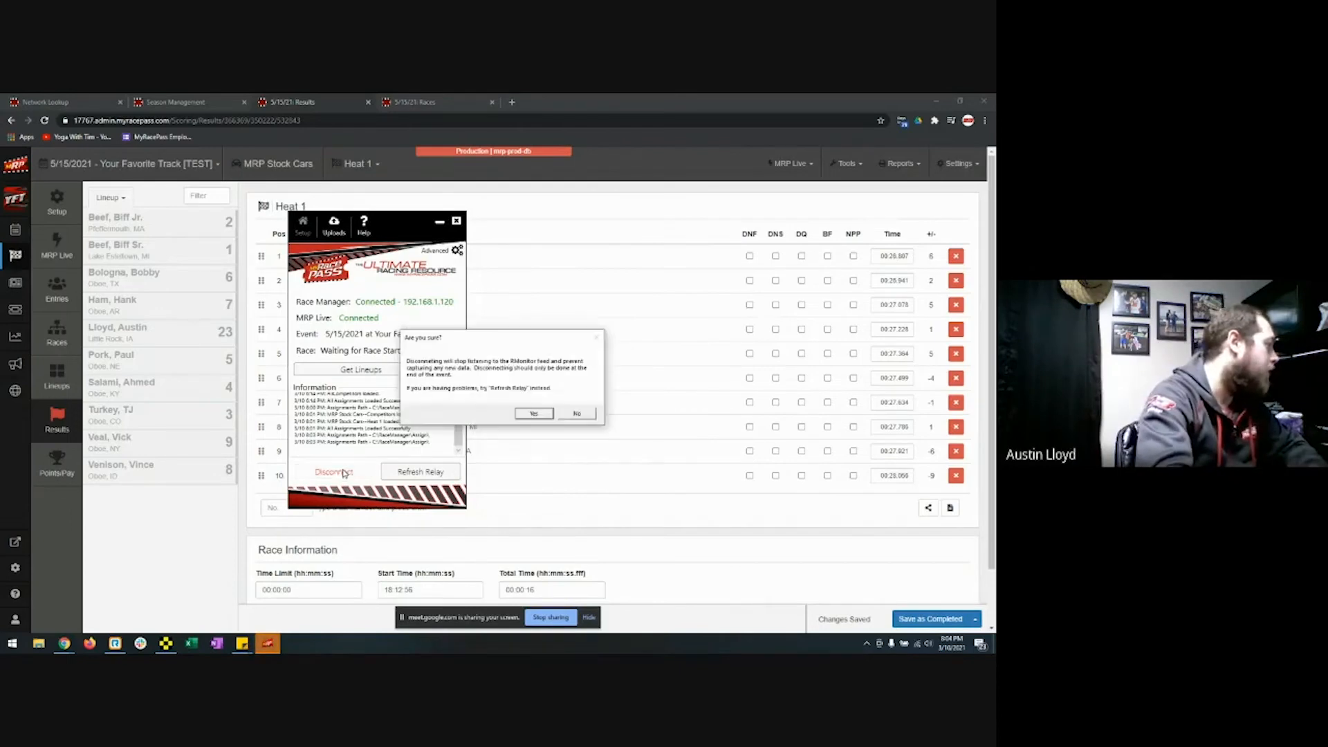
{"action": "left_click", "coordinate": [533, 415]}
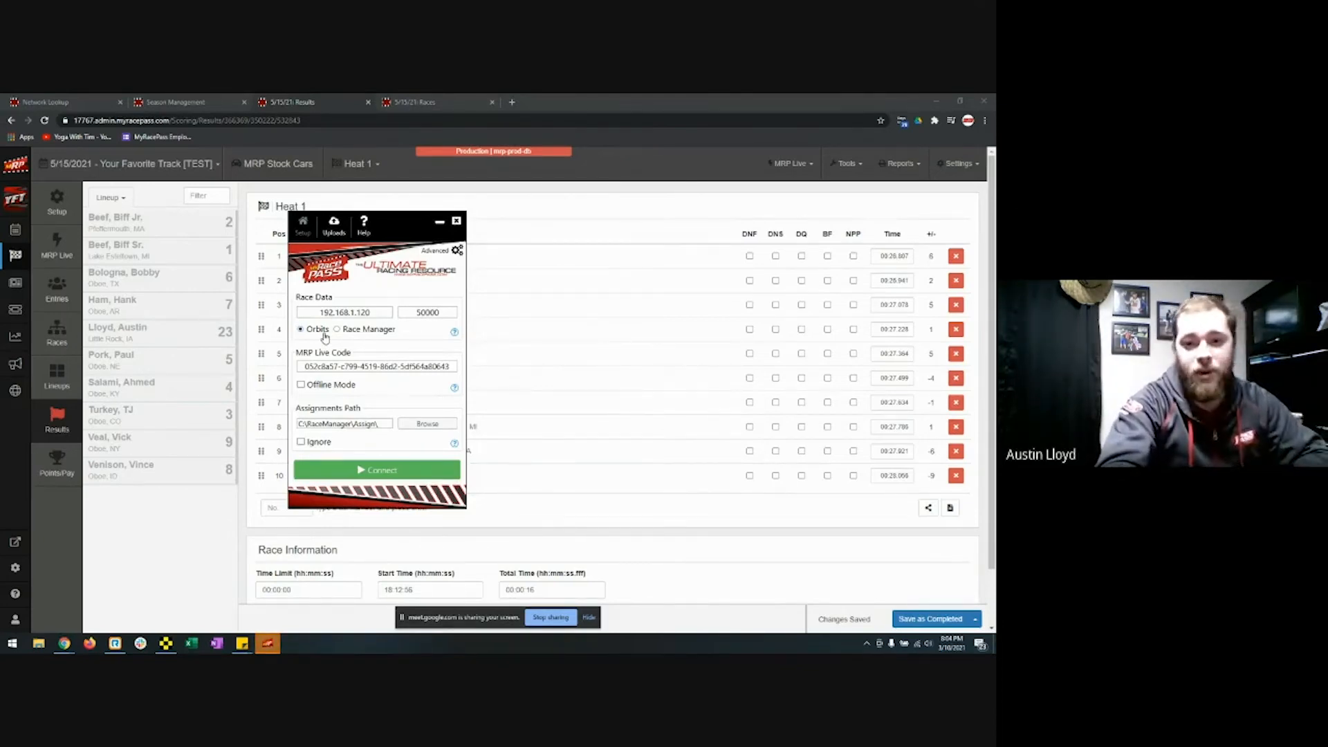
Select Race Manager as the race data source, check its window, and connect MRP Live at 192.168.1.120, port 50000
{"action": "left_click", "coordinate": [363, 333]}
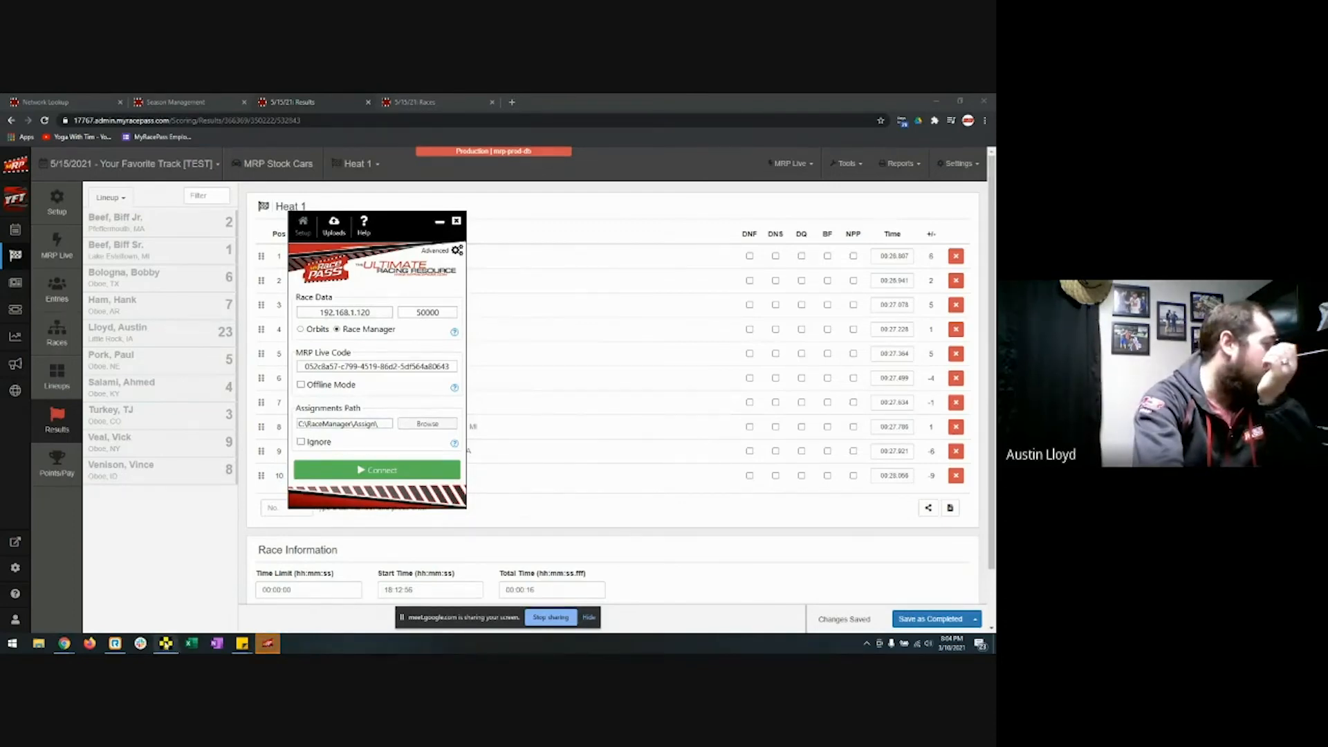
{"action": "left_click", "coordinate": [166, 643]}
{"action": "left_click", "coordinate": [165, 643]}
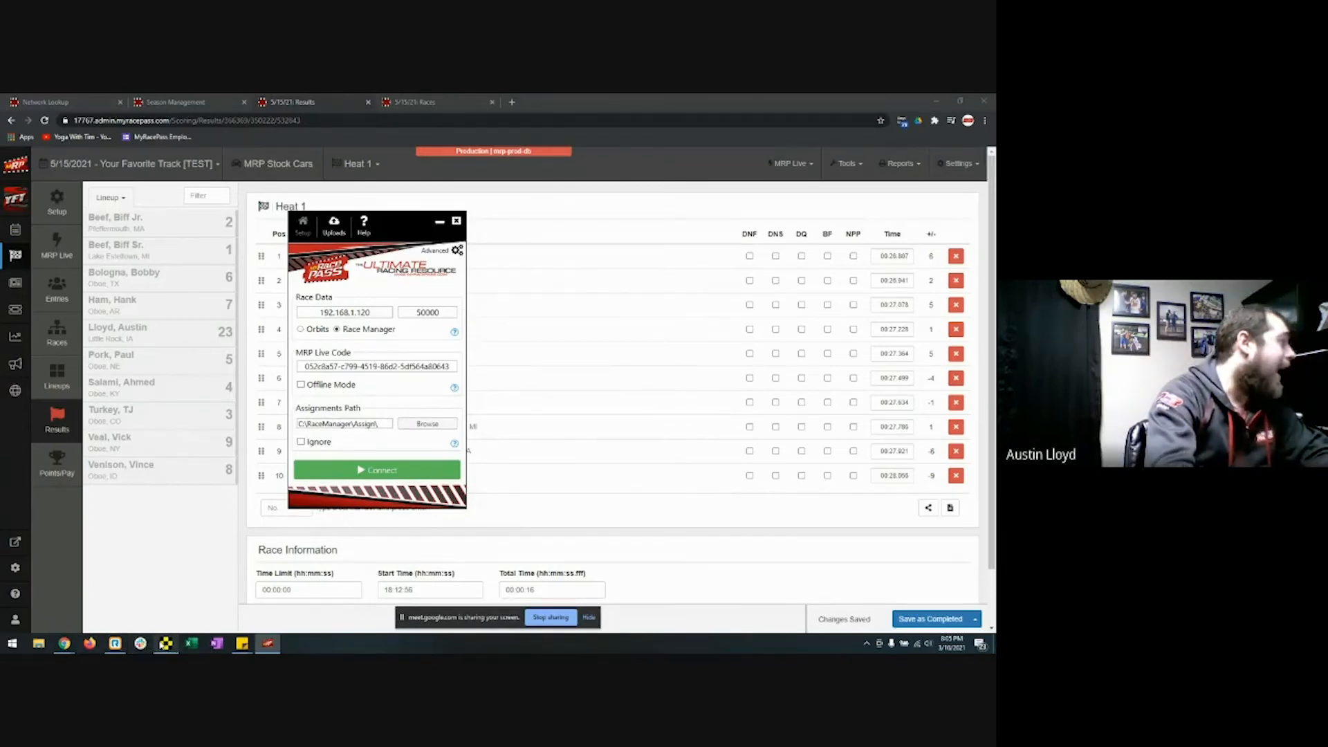
{"action": "left_click", "coordinate": [166, 643]}
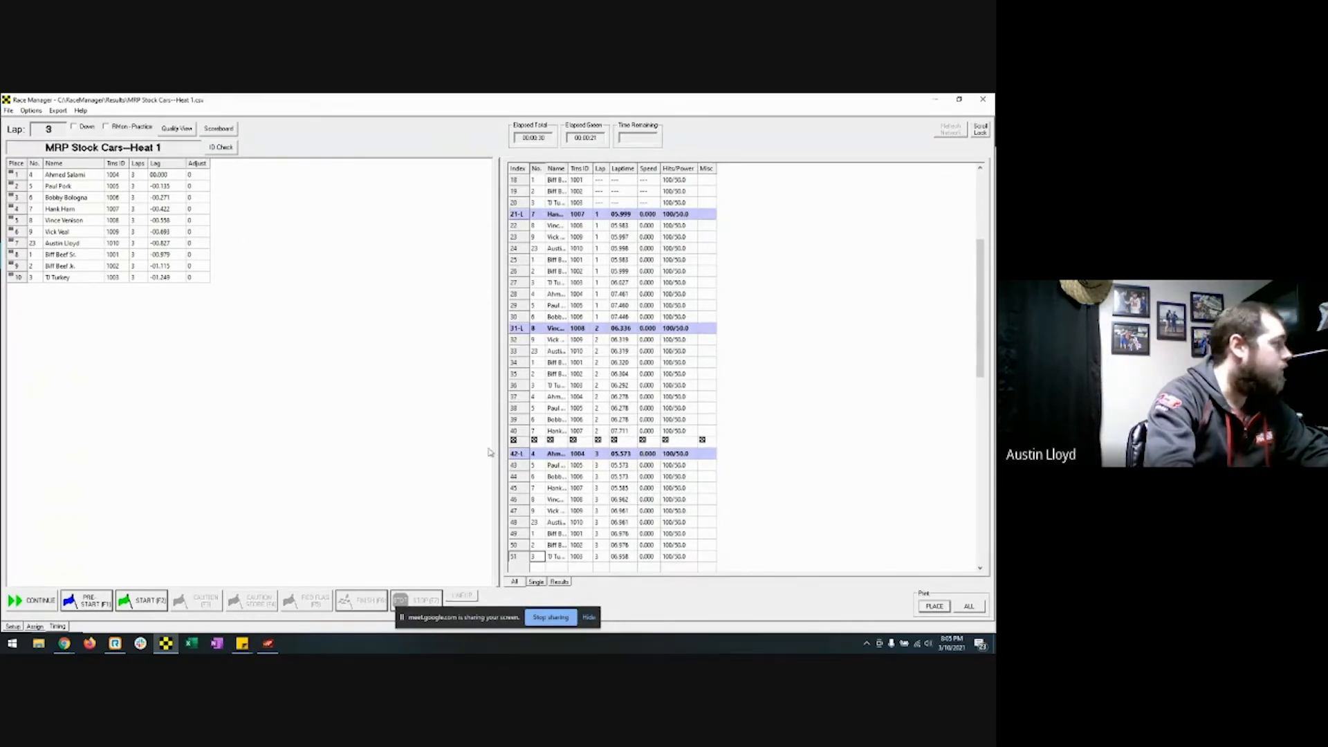
{"action": "left_click", "coordinate": [935, 99]}
{"action": "left_click", "coordinate": [377, 469]}
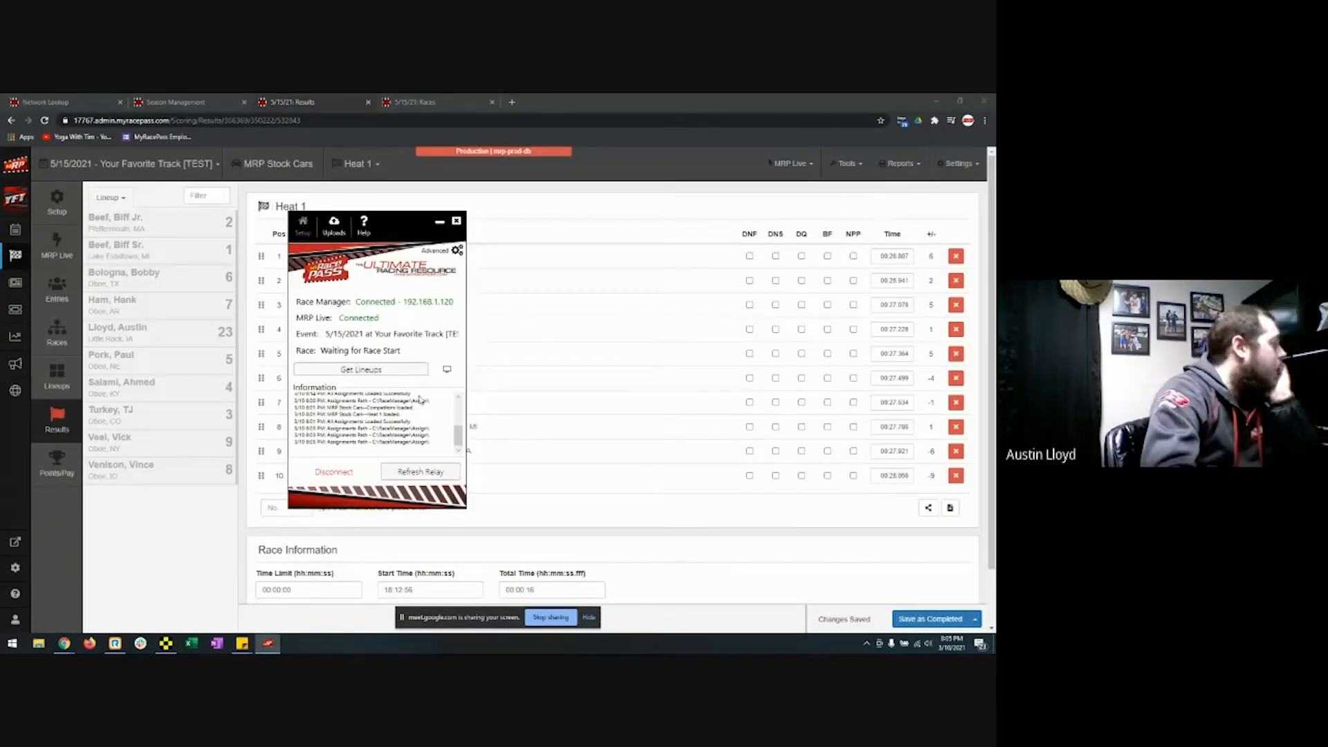
Calculate the MRP Stock Cars A Feature lineup with A Feature from Heats and B's and save it as lineups
{"action": "left_click", "coordinate": [60, 380]}
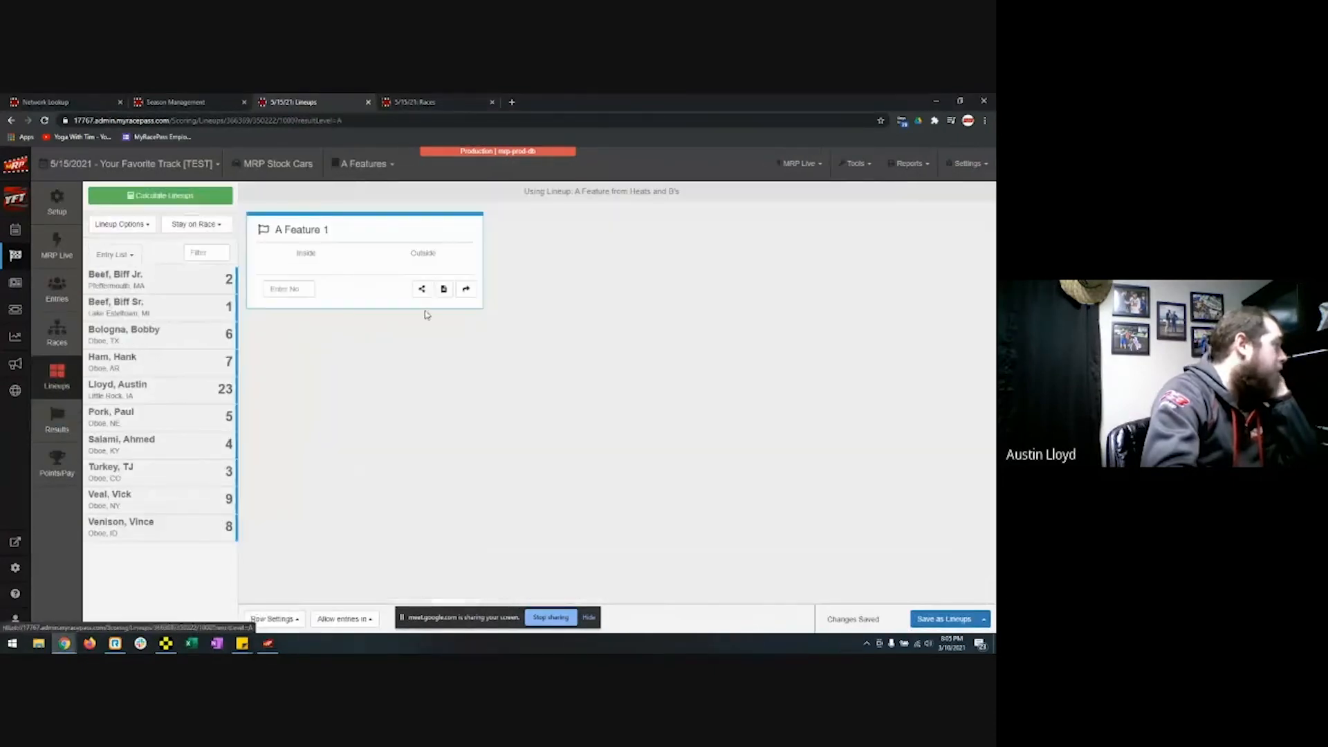
{"action": "left_click", "coordinate": [191, 200]}
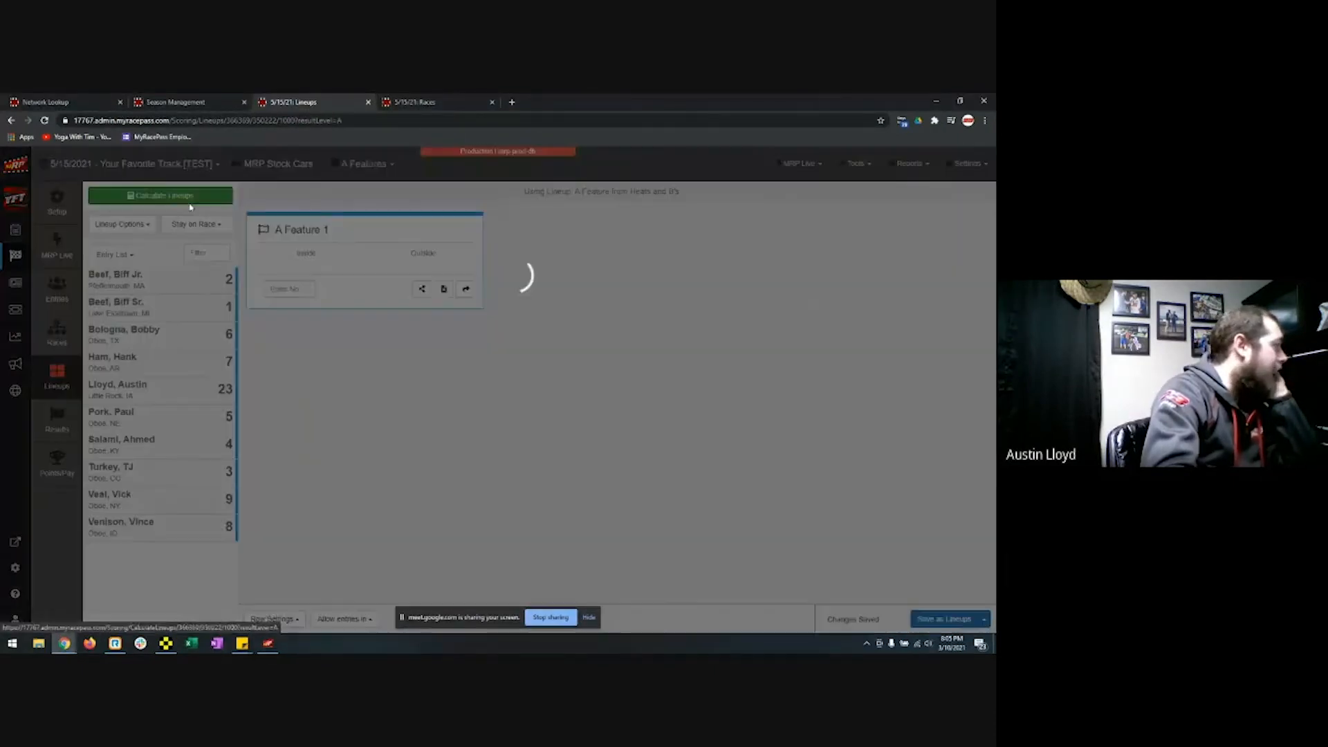
{"action": "left_click", "coordinate": [501, 265]}
{"action": "left_click", "coordinate": [730, 469]}
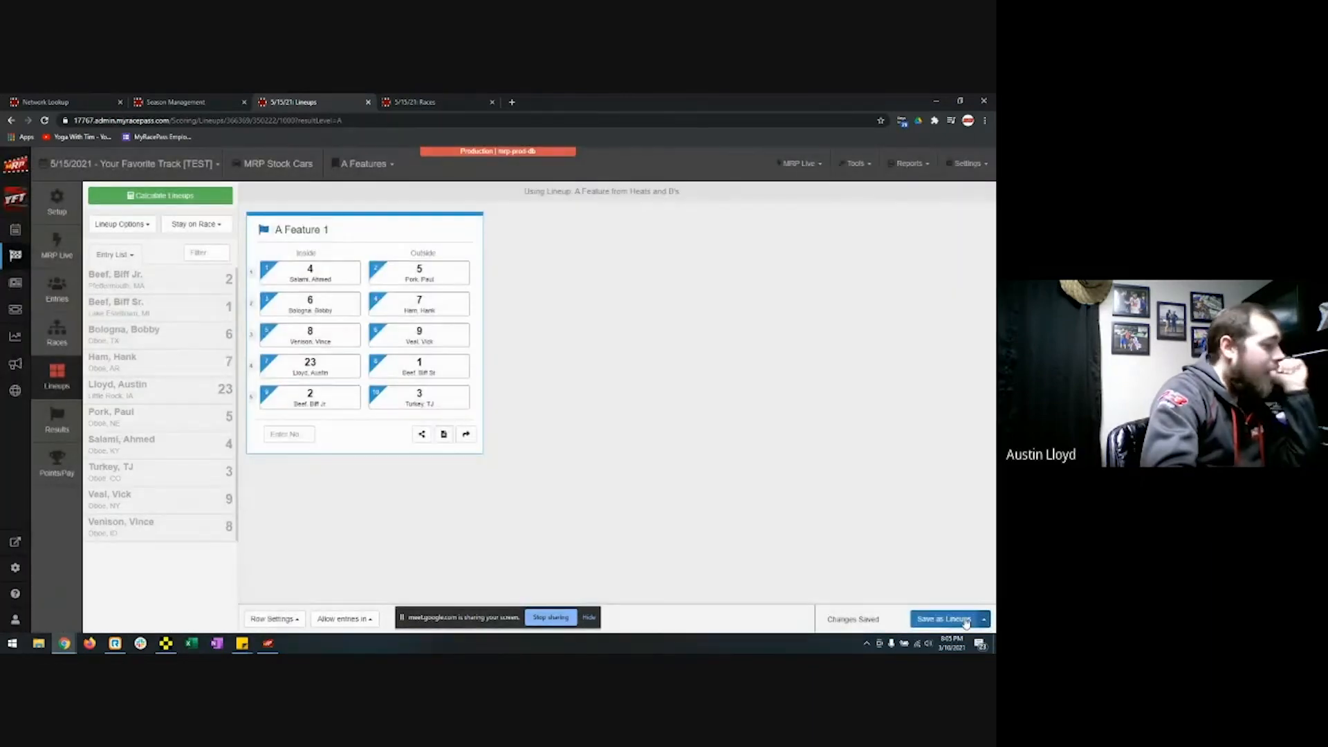
{"action": "left_click", "coordinate": [963, 620]}
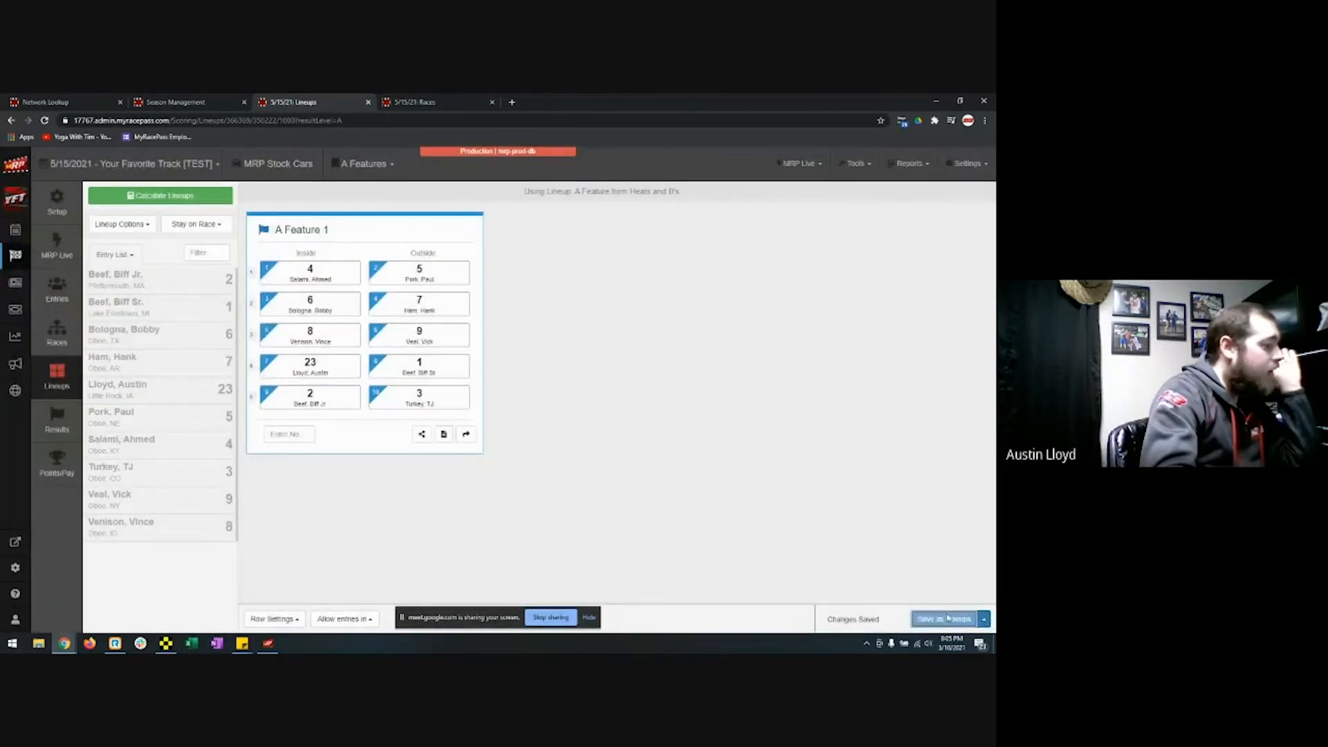
Get the saved lineups through MRP Live and select the MRP Stock Cars A Feature 1 assignment in Race Manager
{"action": "left_click", "coordinate": [268, 643]}
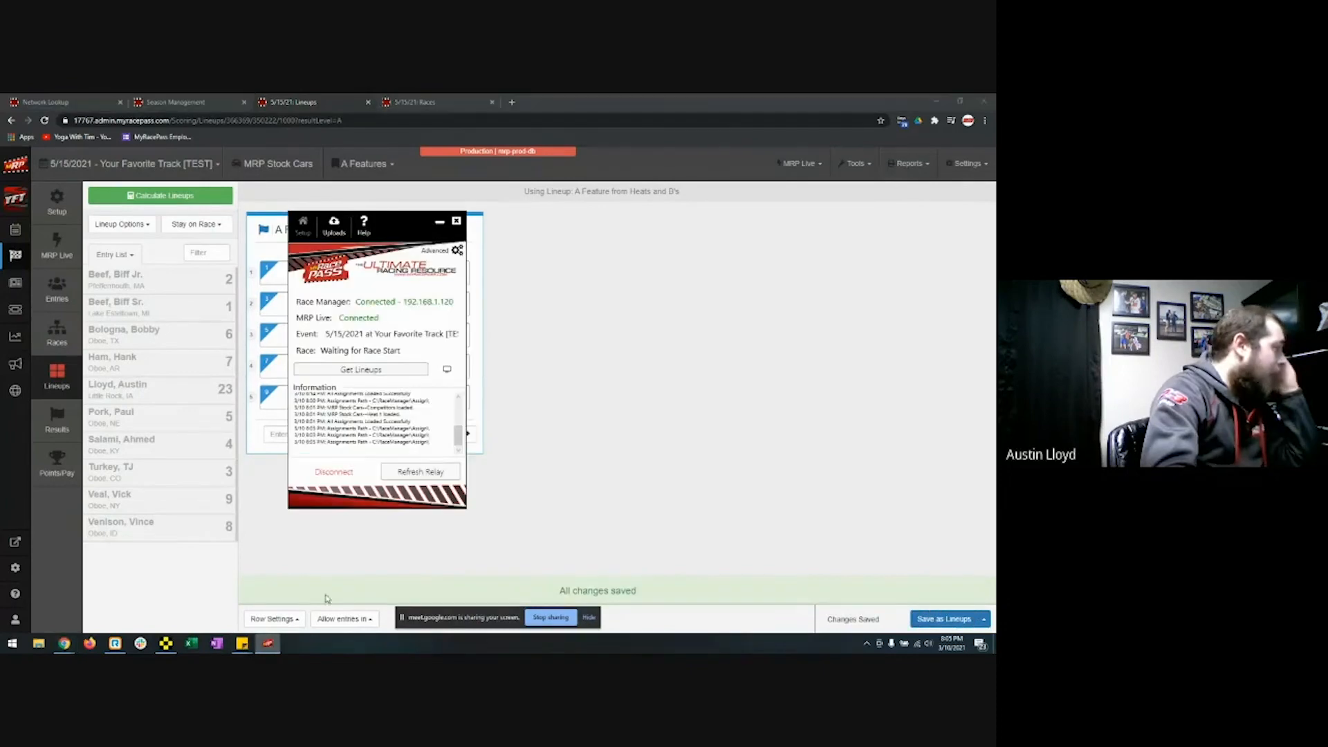
{"action": "left_click", "coordinate": [386, 375]}
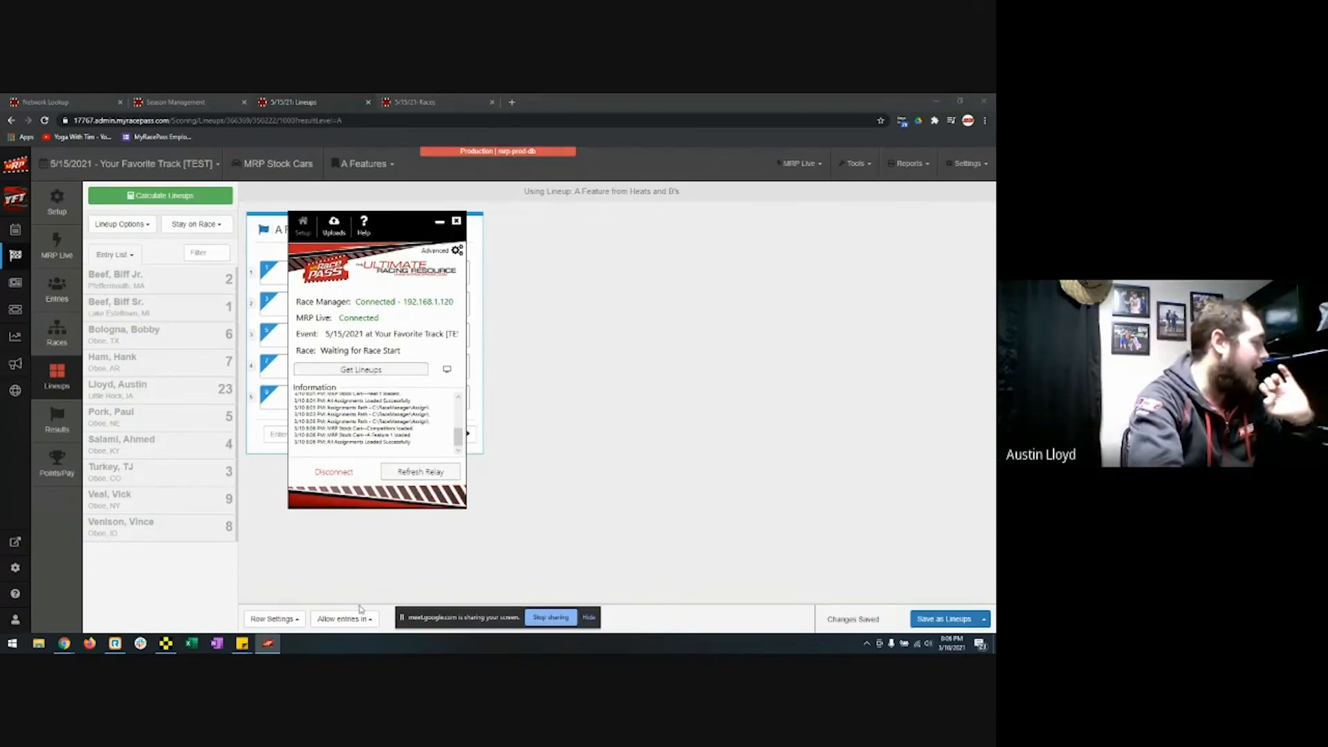
{"action": "left_click", "coordinate": [170, 645]}
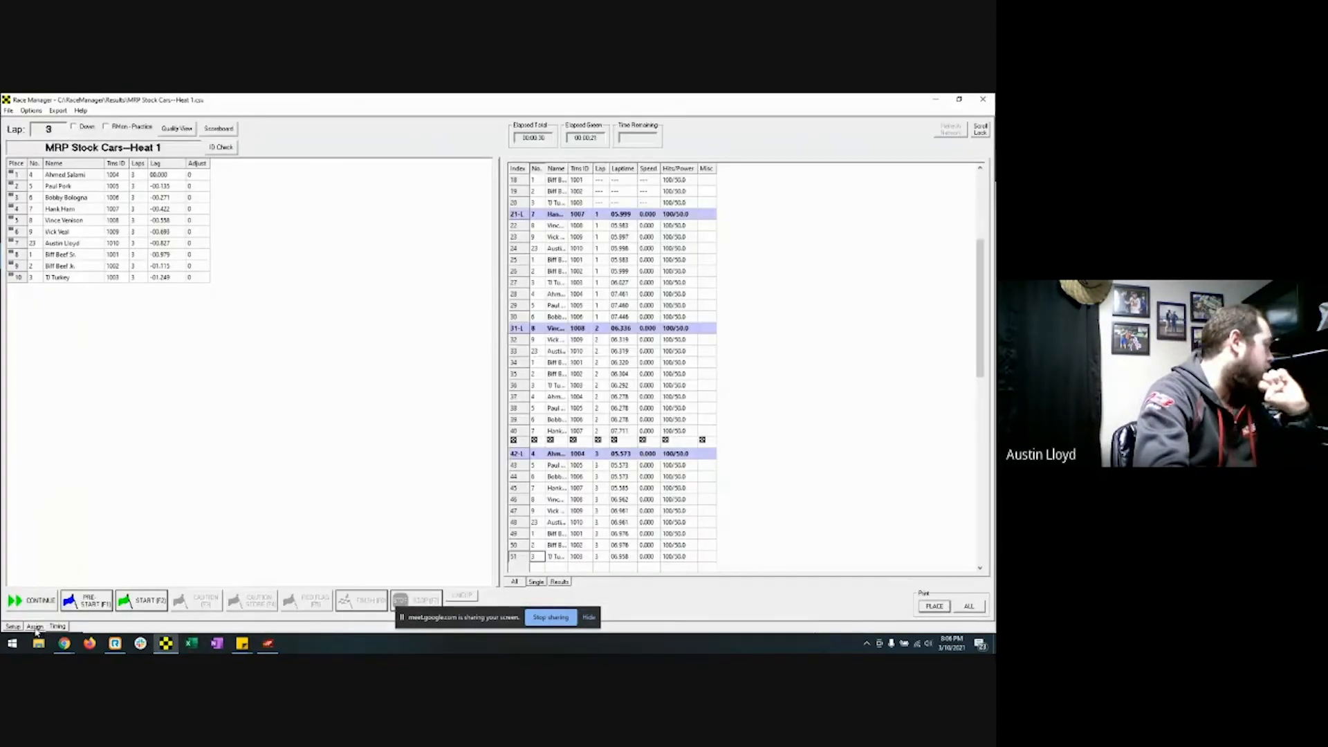
{"action": "left_click", "coordinate": [34, 625]}
{"action": "left_click", "coordinate": [75, 127]}
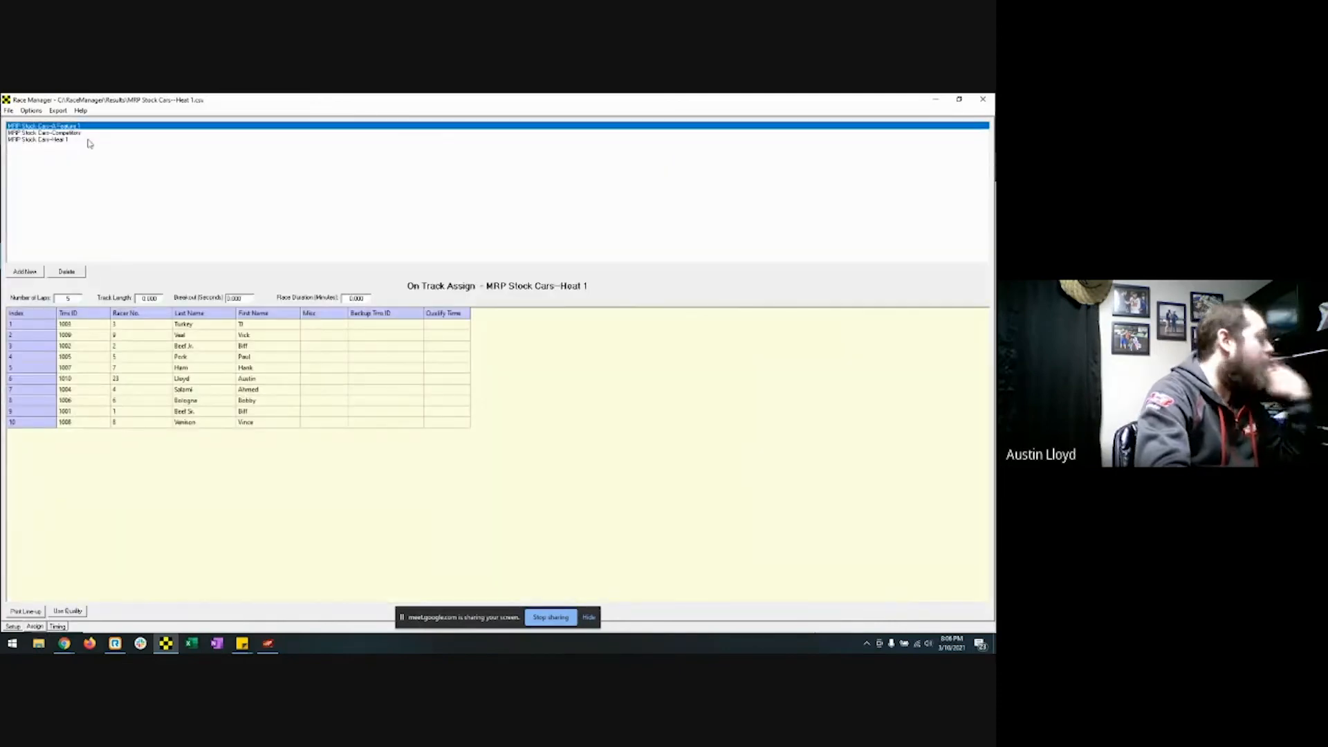
Run MRP Stock Cars A Feature 1 from pre-start through stop and save its results over the existing file
{"action": "left_click", "coordinate": [59, 627]}
{"action": "left_click", "coordinate": [143, 599]}
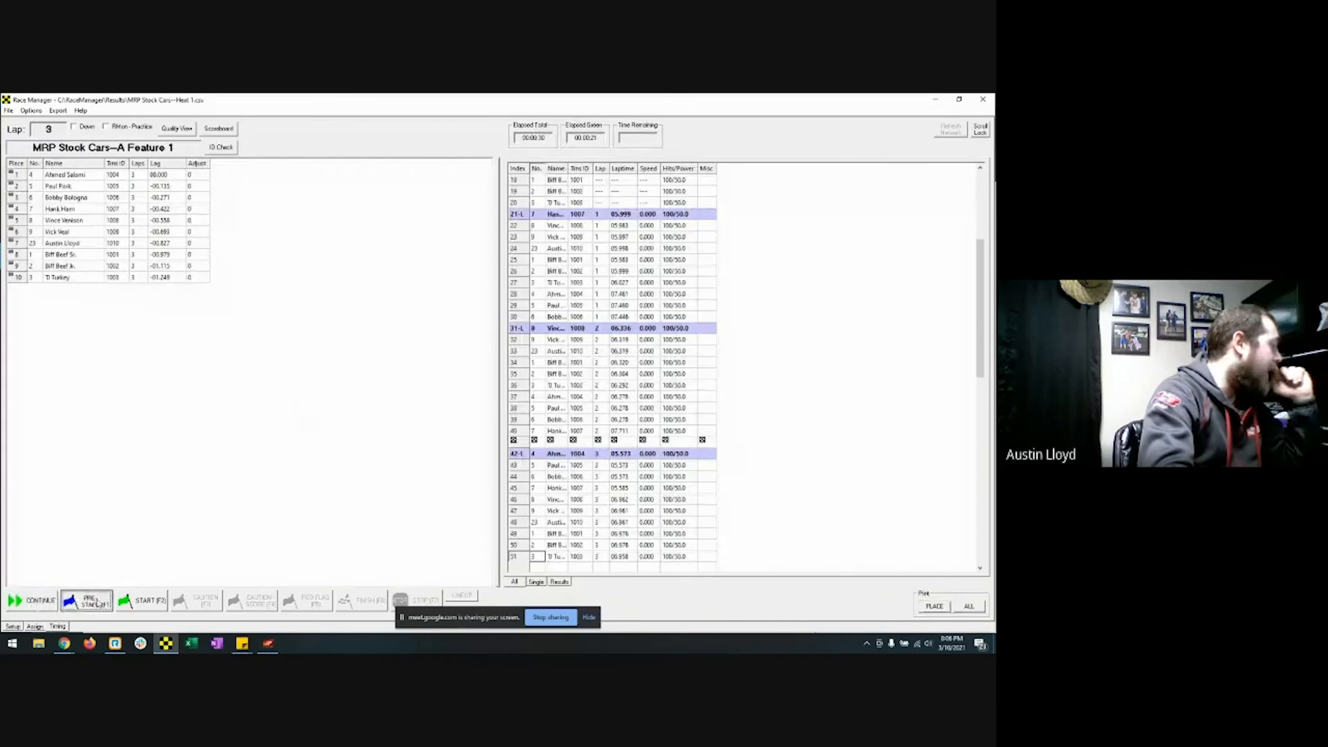
{"action": "left_click", "coordinate": [142, 601]}
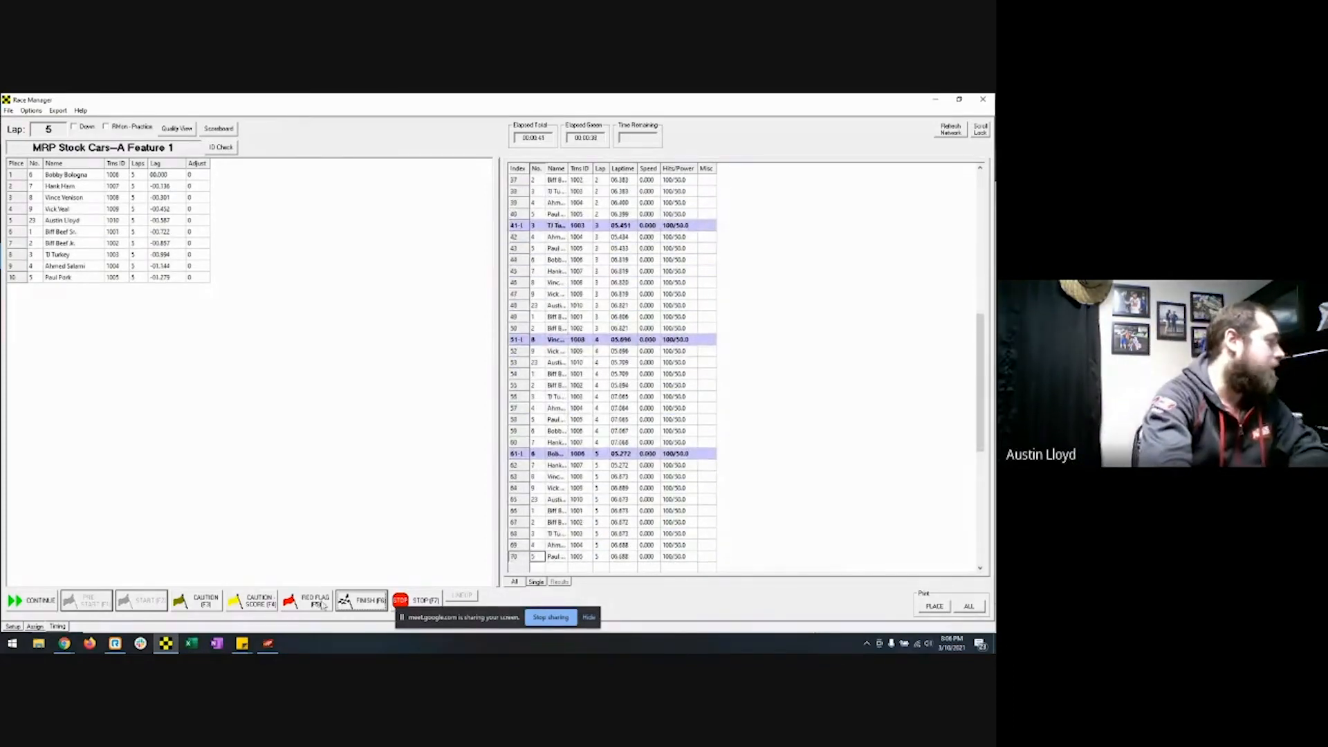
{"action": "left_click", "coordinate": [364, 600]}
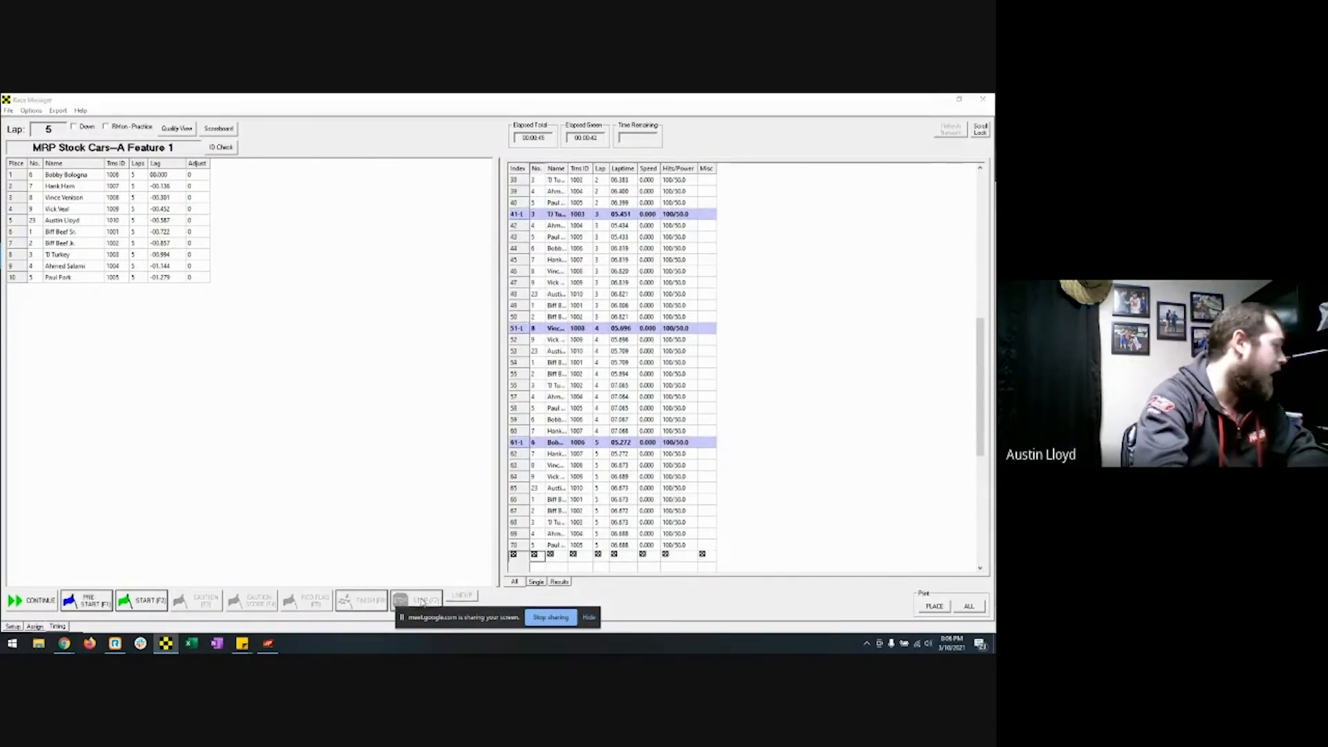
{"action": "key", "text": "Return"}
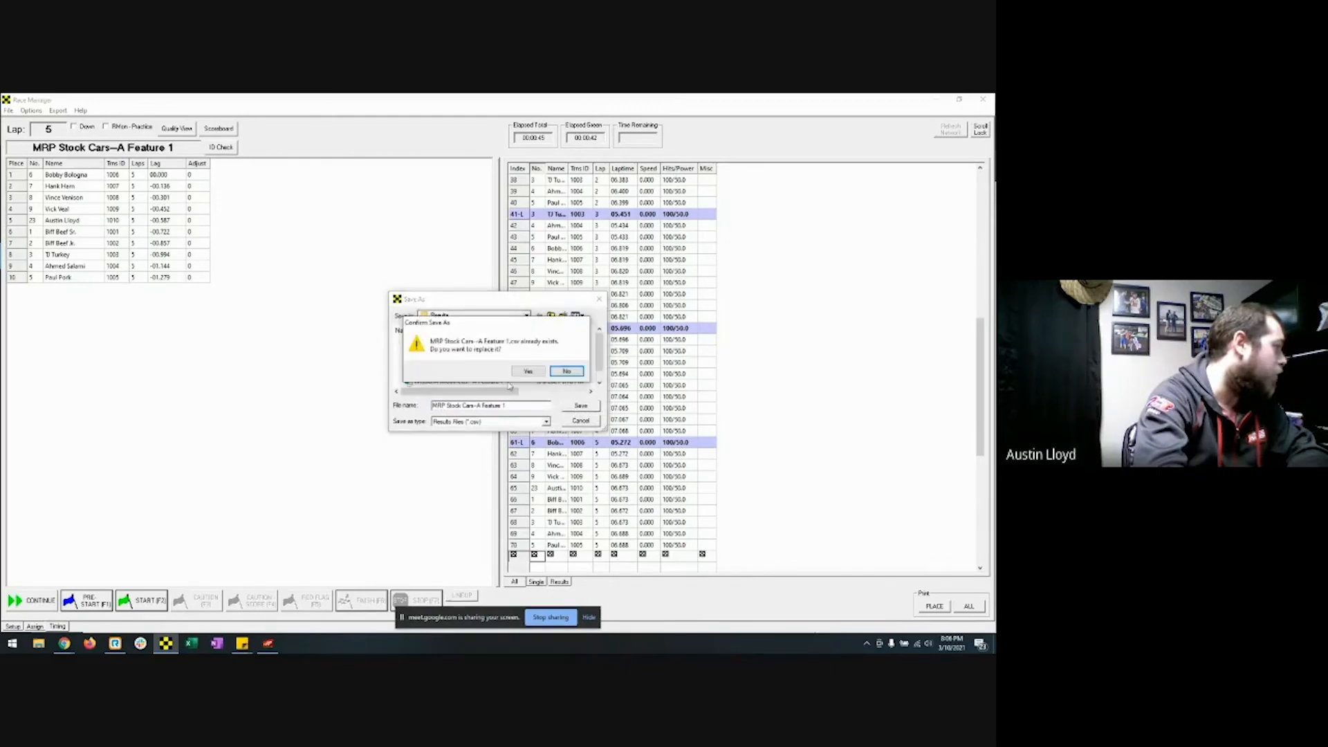
{"action": "left_click", "coordinate": [527, 371]}
Open A Feature 1's results in MyRacePass and remove every competitor already listed there
{"action": "mouse_move", "coordinate": [64, 643]}
{"action": "left_click", "coordinate": [60, 591]}
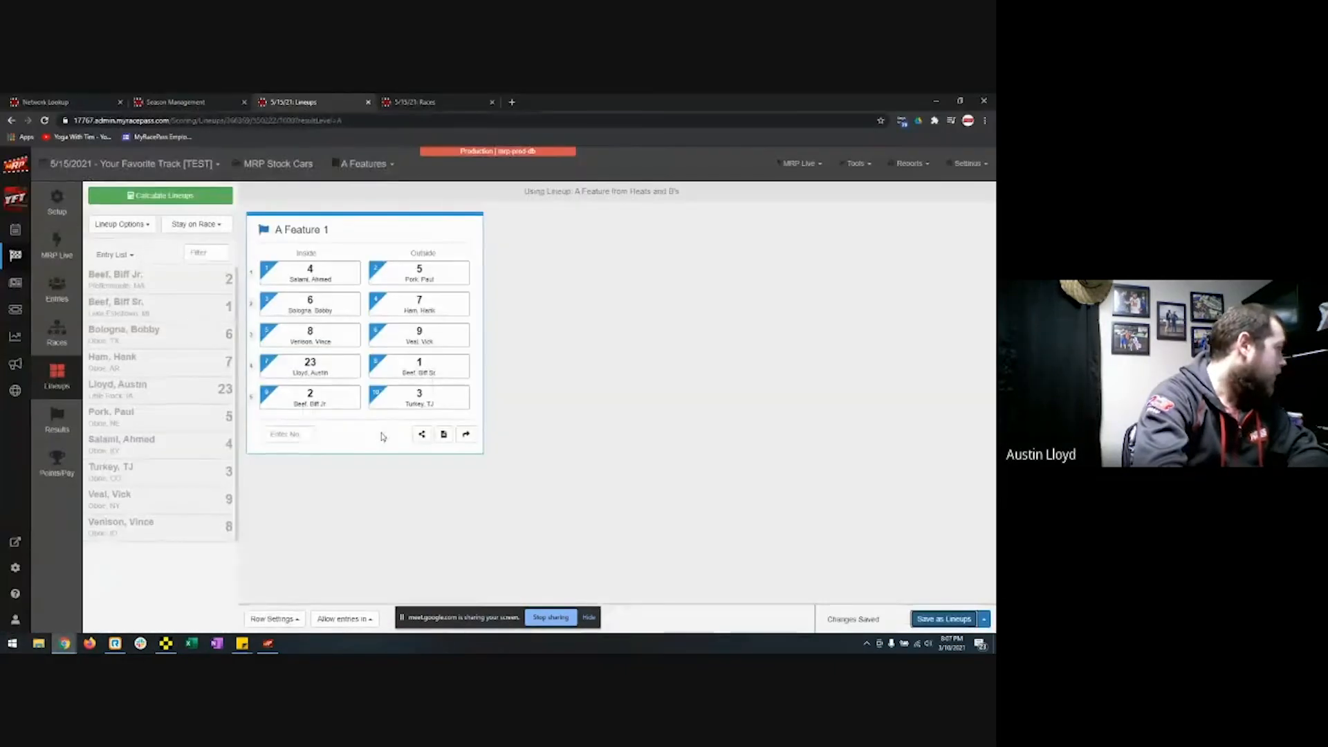
{"action": "left_click", "coordinate": [467, 435]}
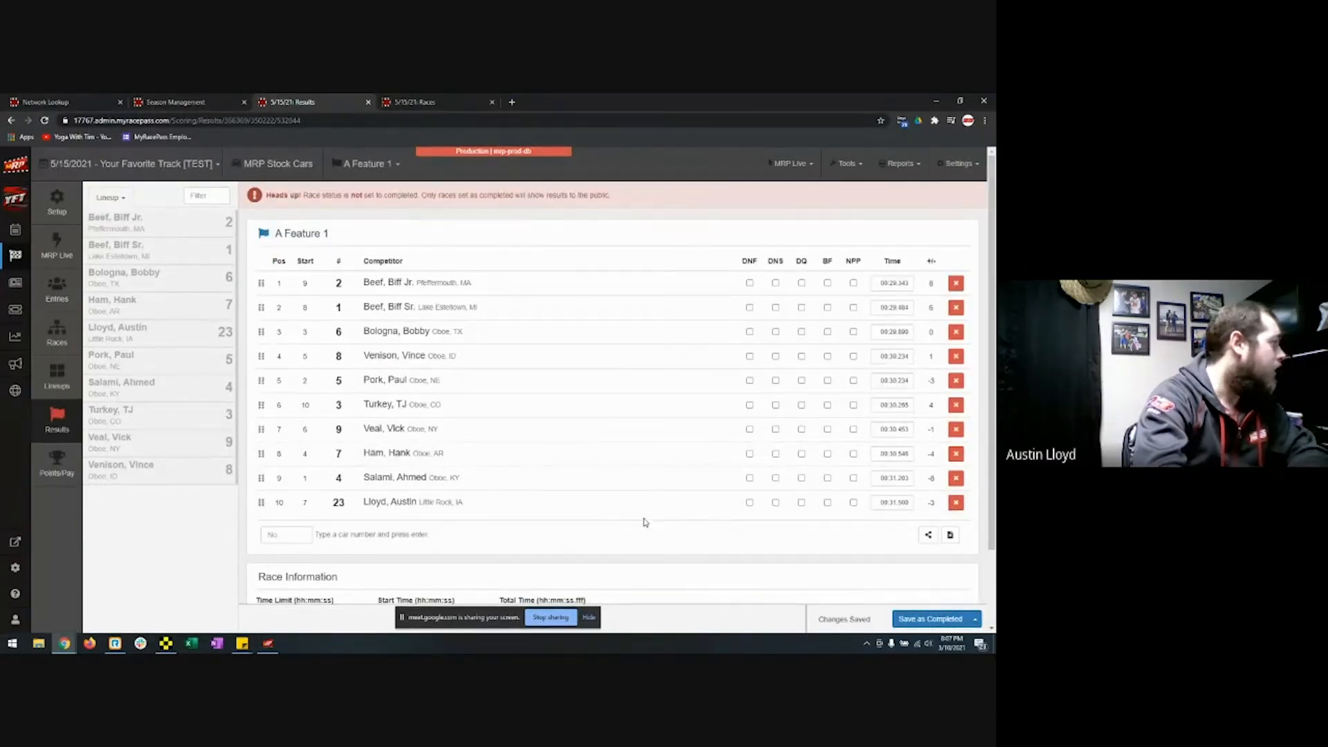
{"action": "double_click", "coordinate": [956, 283]}
{"action": "triple_click", "coordinate": [956, 283]}
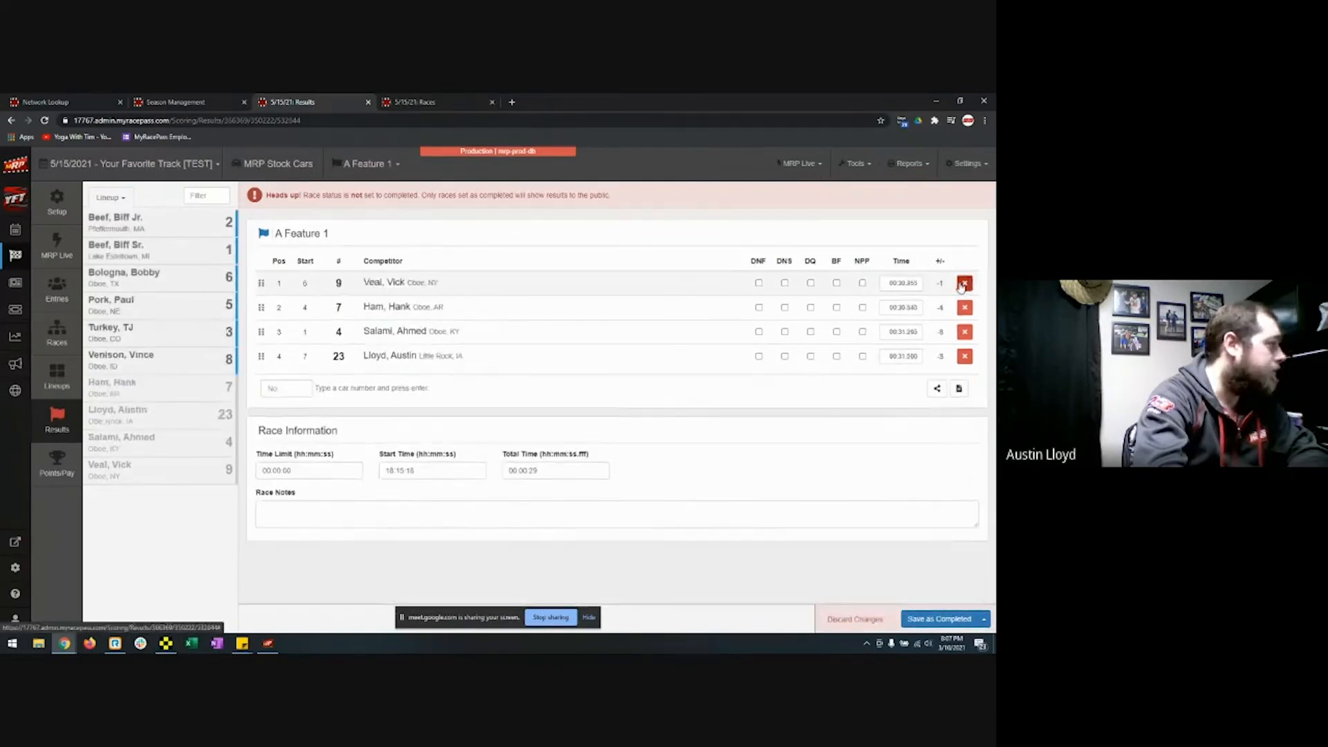
{"action": "double_click", "coordinate": [955, 282]}
{"action": "double_click", "coordinate": [955, 282]}
{"action": "left_click", "coordinate": [961, 284]}
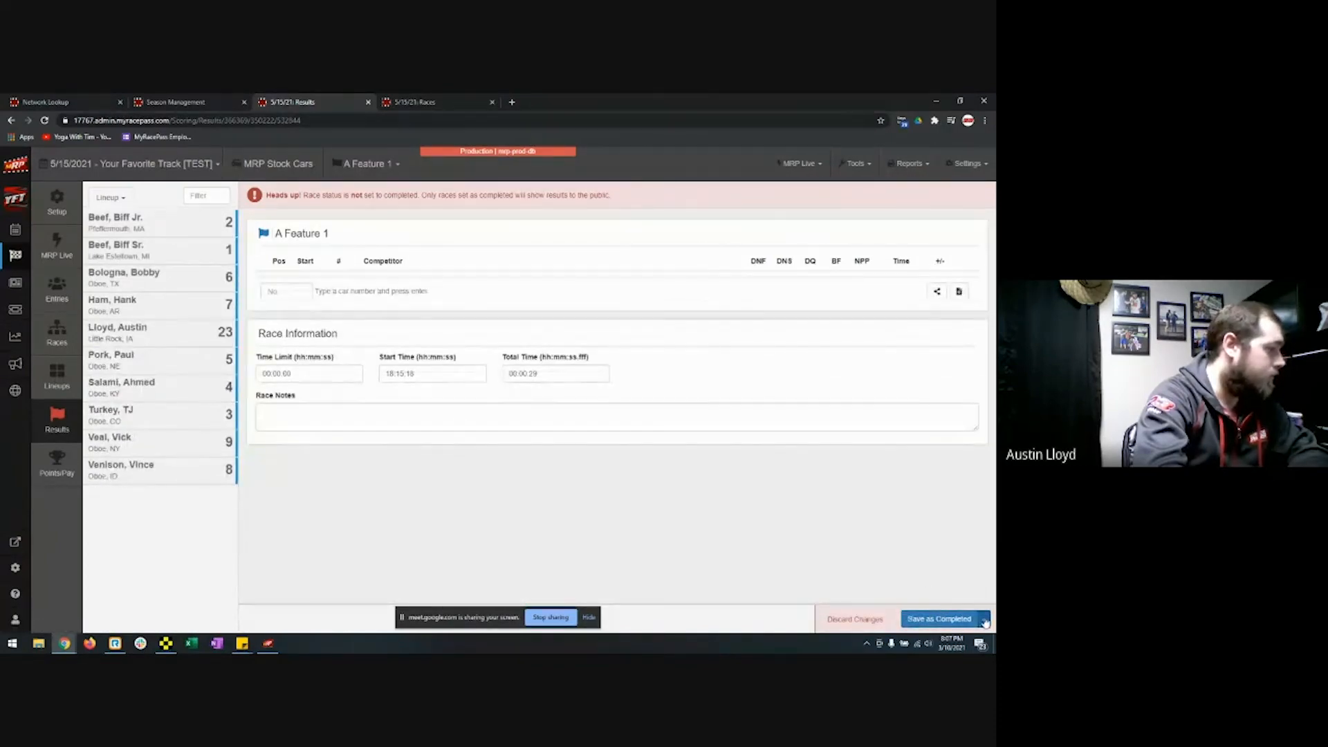
Save the emptied A Feature 1 results and load the timed finishing order for all competitors from MRP Live
{"action": "left_click", "coordinate": [983, 619]}
{"action": "left_click", "coordinate": [902, 599]}
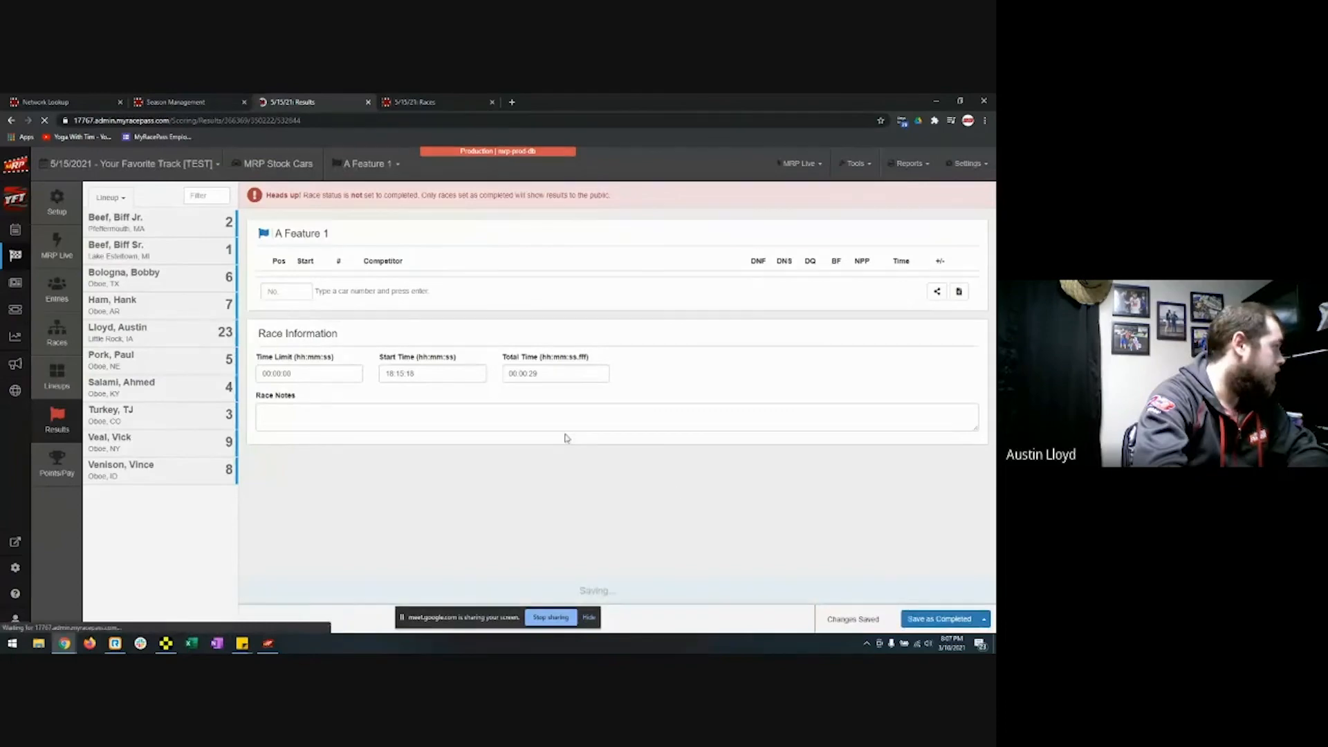
{"action": "left_click", "coordinate": [407, 230]}
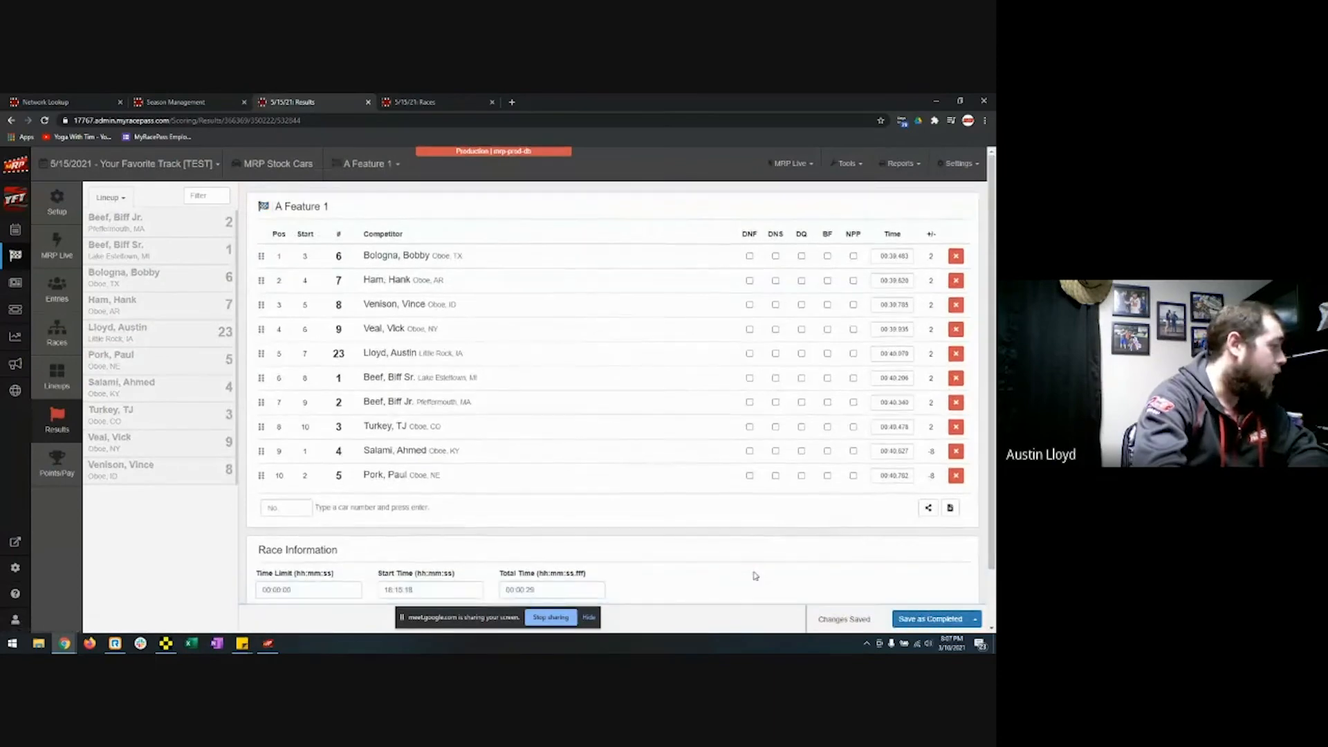
{"action": "scroll", "coordinate": [760, 573], "scroll_direction": "down", "scroll_amount": 2}
{"action": "scroll", "coordinate": [760, 573], "scroll_direction": "up", "scroll_amount": 2}
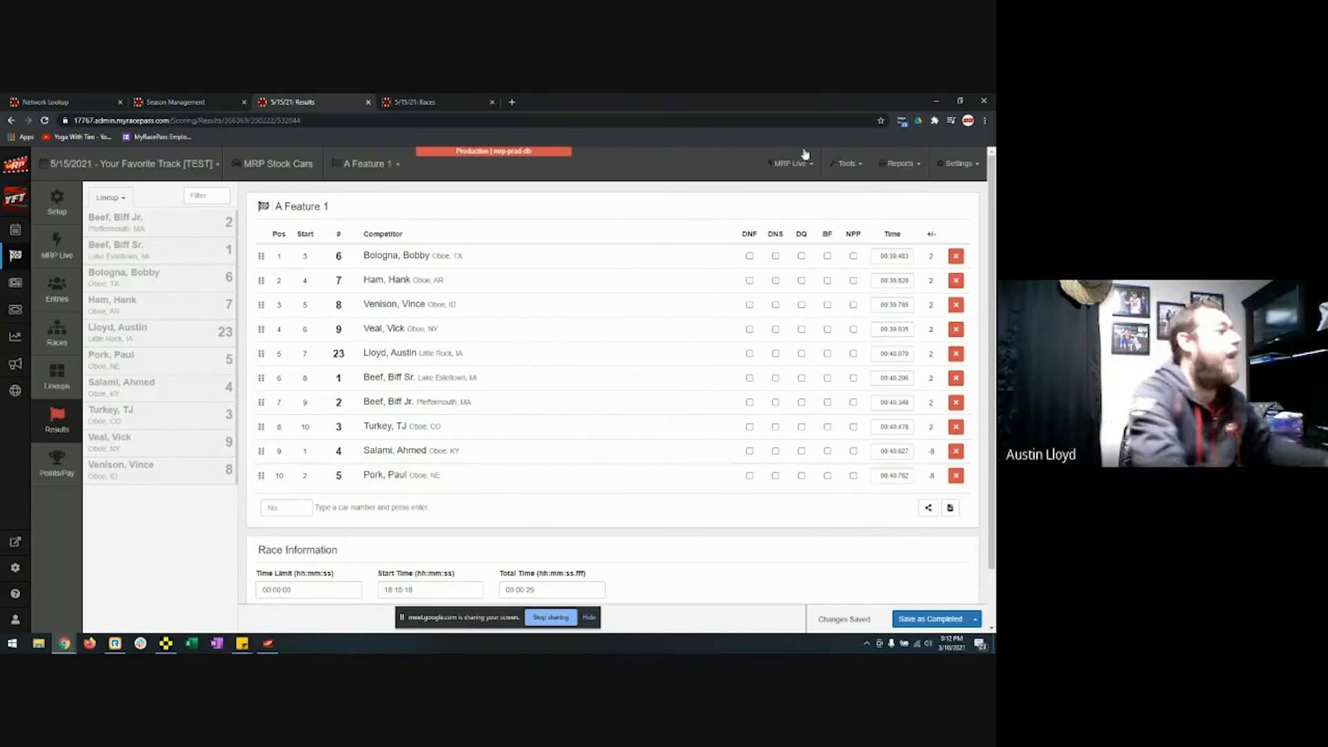
Open the Lineup Settings and review which A Feature lineup methods are enabled for My Lineups
{"action": "left_click", "coordinate": [958, 164]}
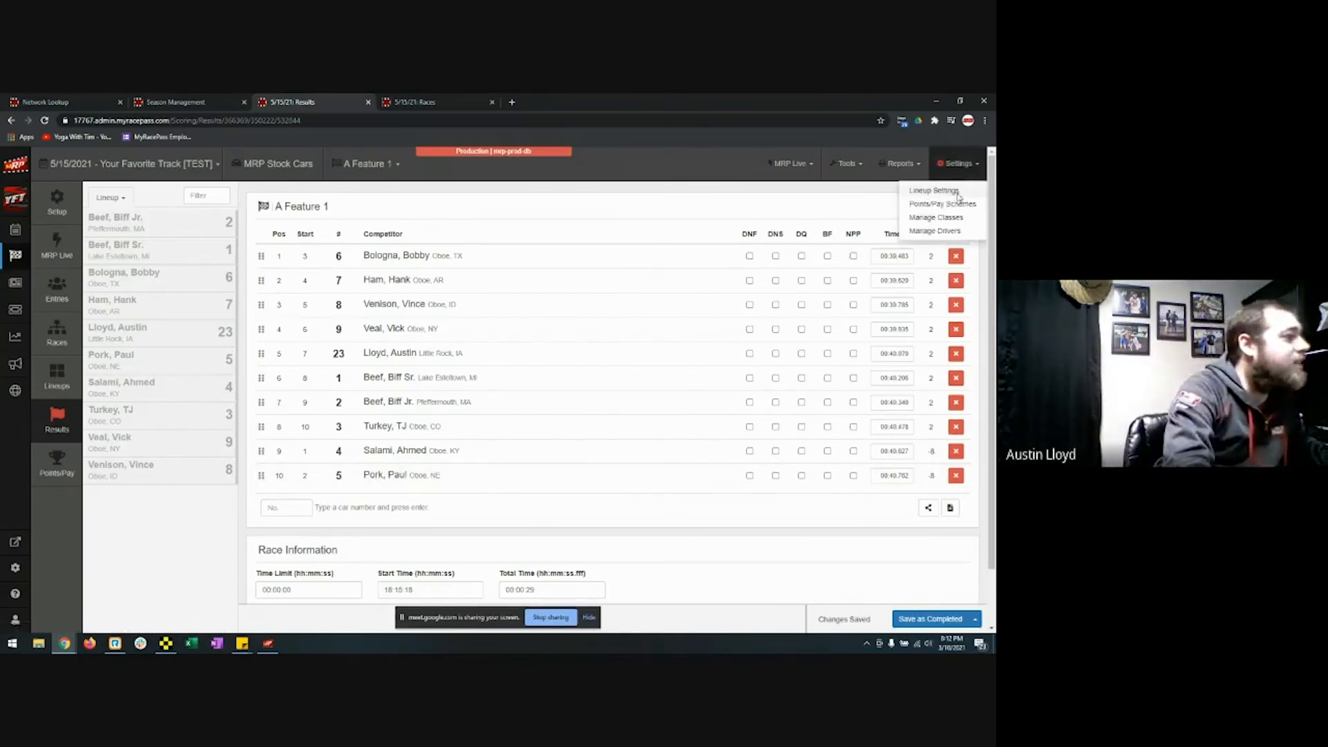
{"action": "left_click", "coordinate": [958, 191]}
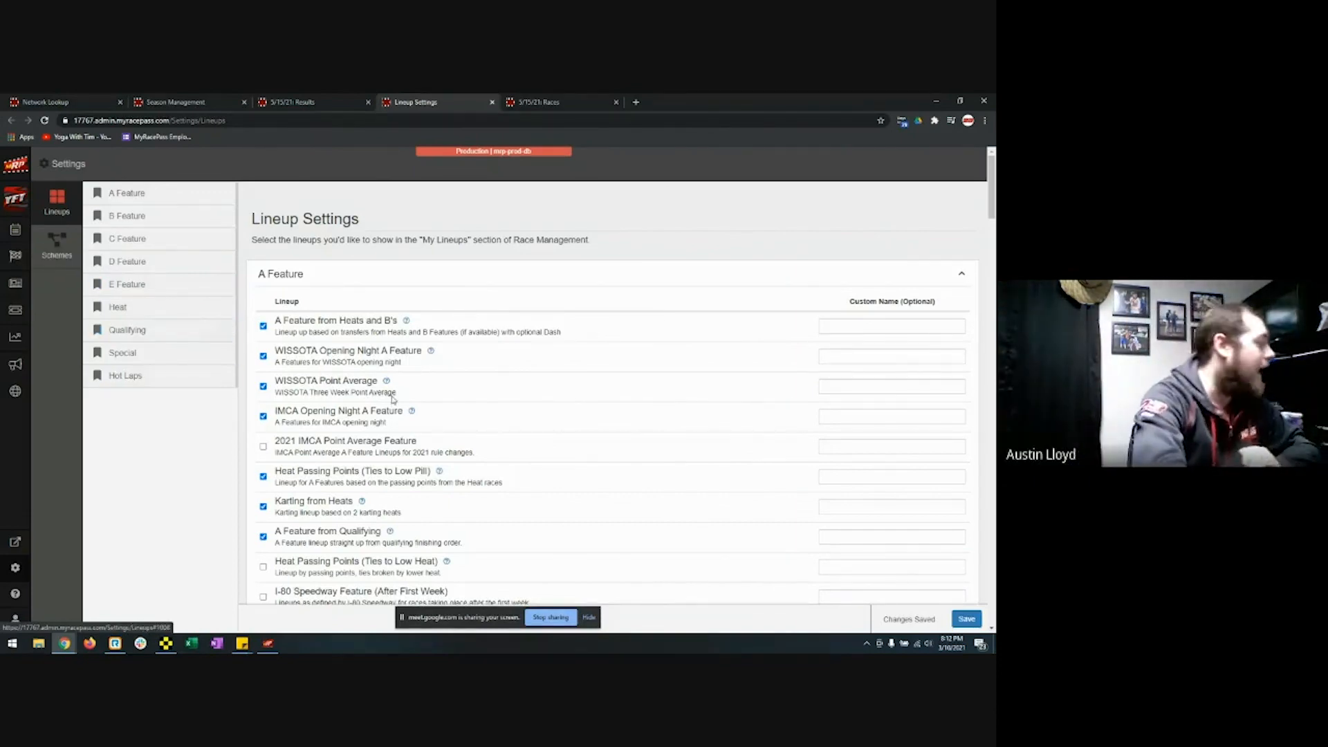
{"action": "scroll", "coordinate": [399, 393], "scroll_direction": "down", "scroll_amount": 3}
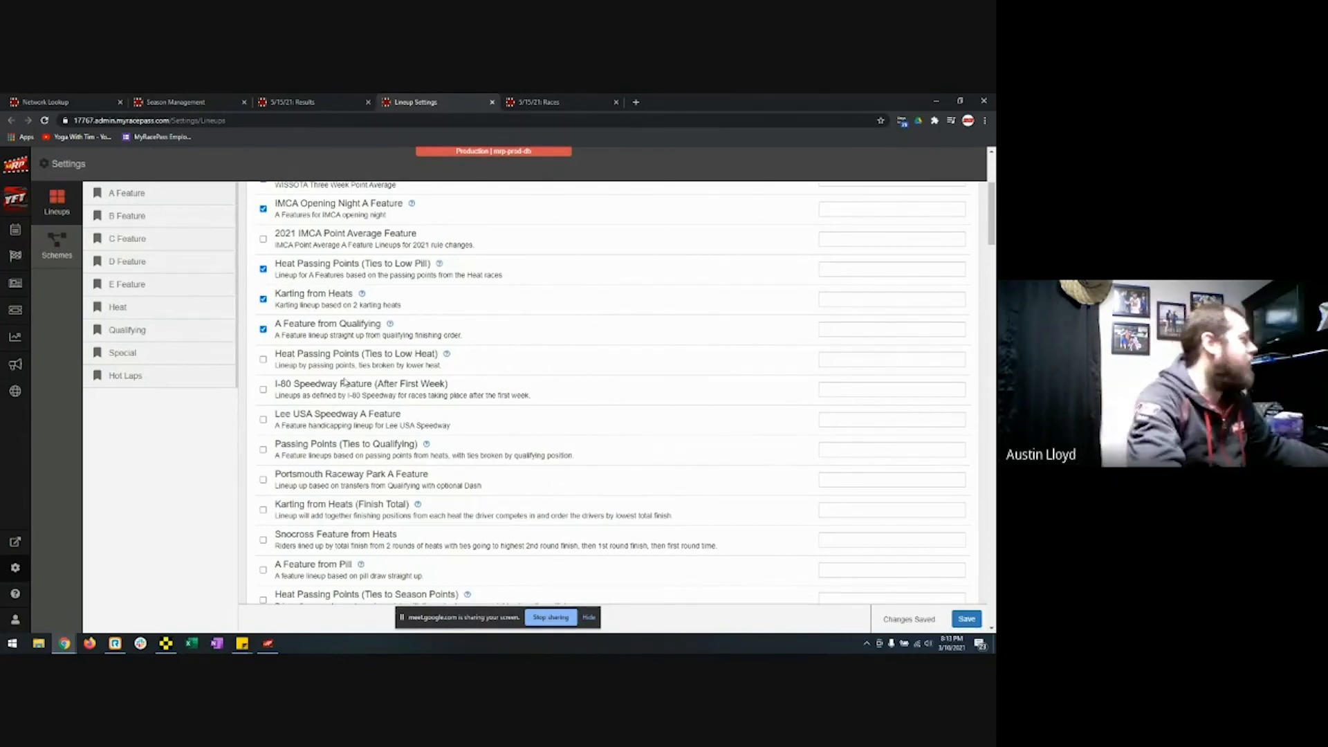
Open the MRP Stock Cars races of the 5/1/2021 event and examine the transfer settings for Heats and B Features
{"action": "left_click", "coordinate": [16, 257]}
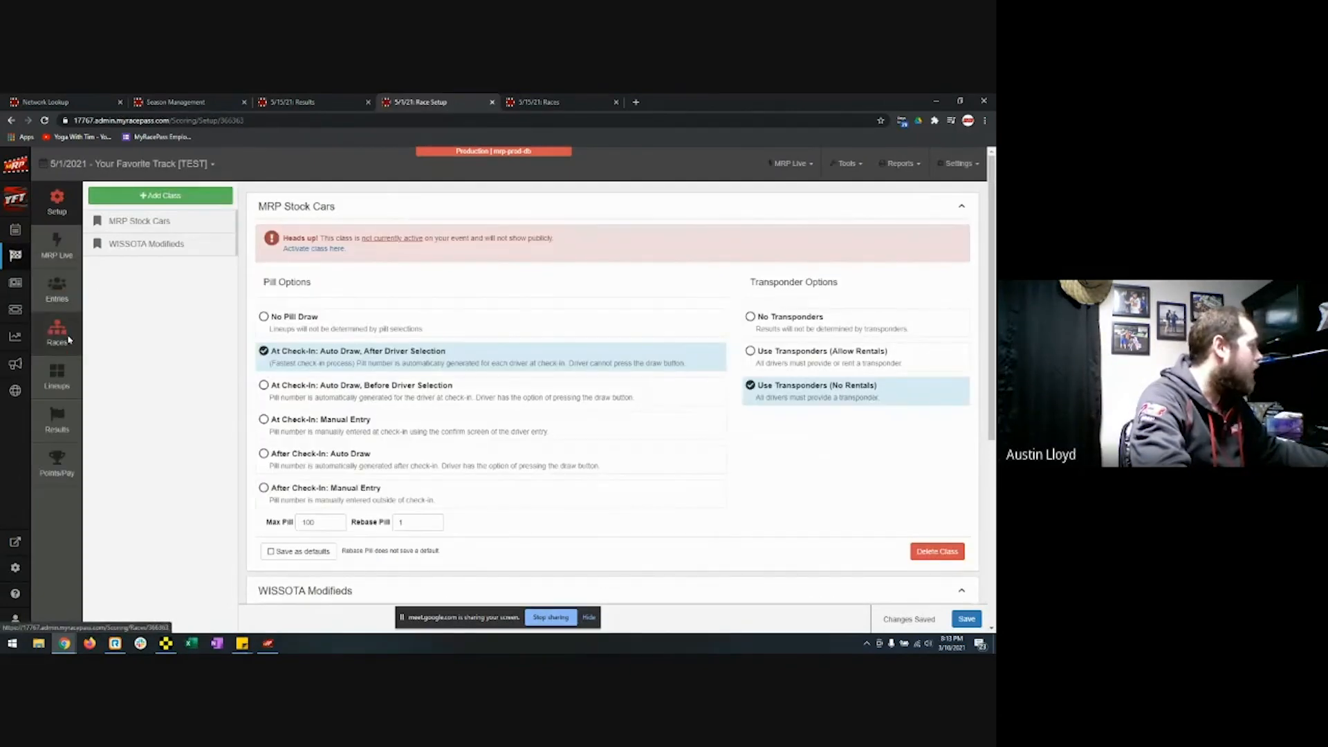
{"action": "left_click", "coordinate": [68, 339]}
{"action": "double_click", "coordinate": [372, 305]}
{"action": "triple_click", "coordinate": [372, 305]}
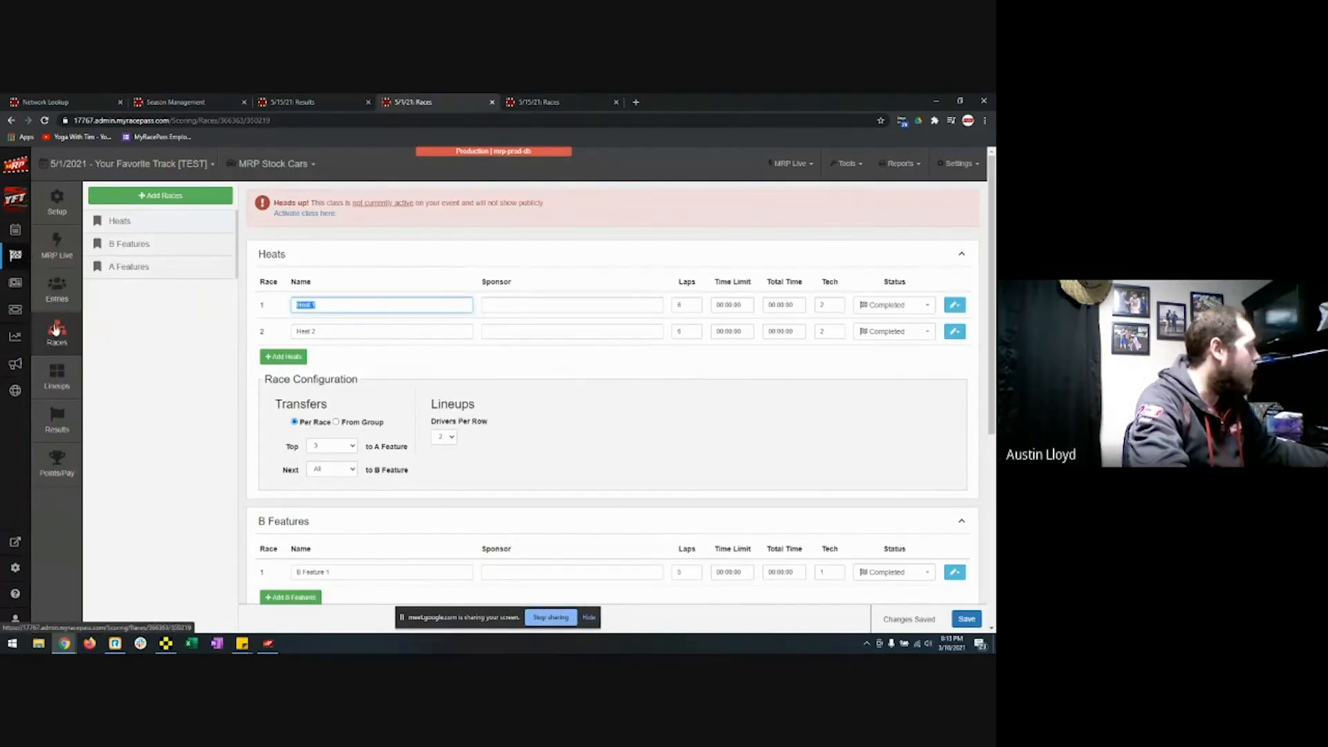
{"action": "left_click", "coordinate": [337, 311]}
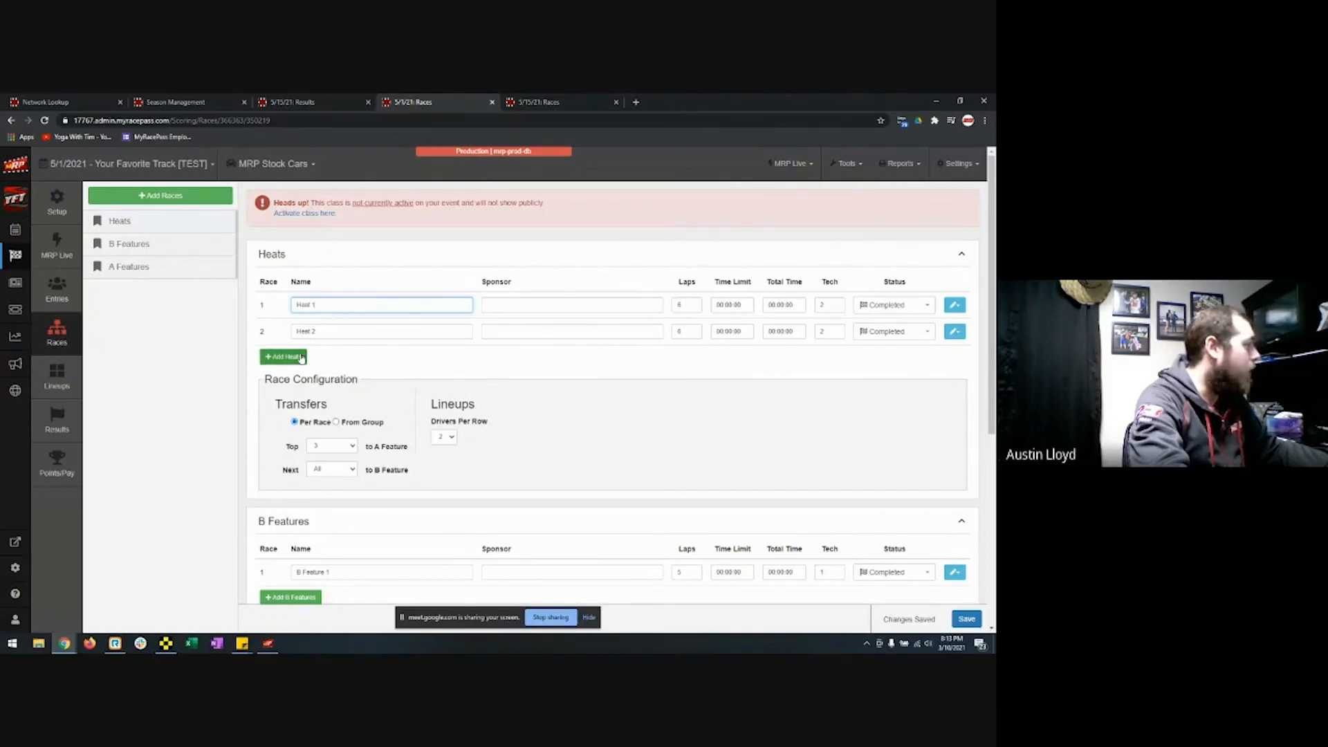
{"action": "scroll", "coordinate": [325, 346], "scroll_direction": "down", "scroll_amount": 5}
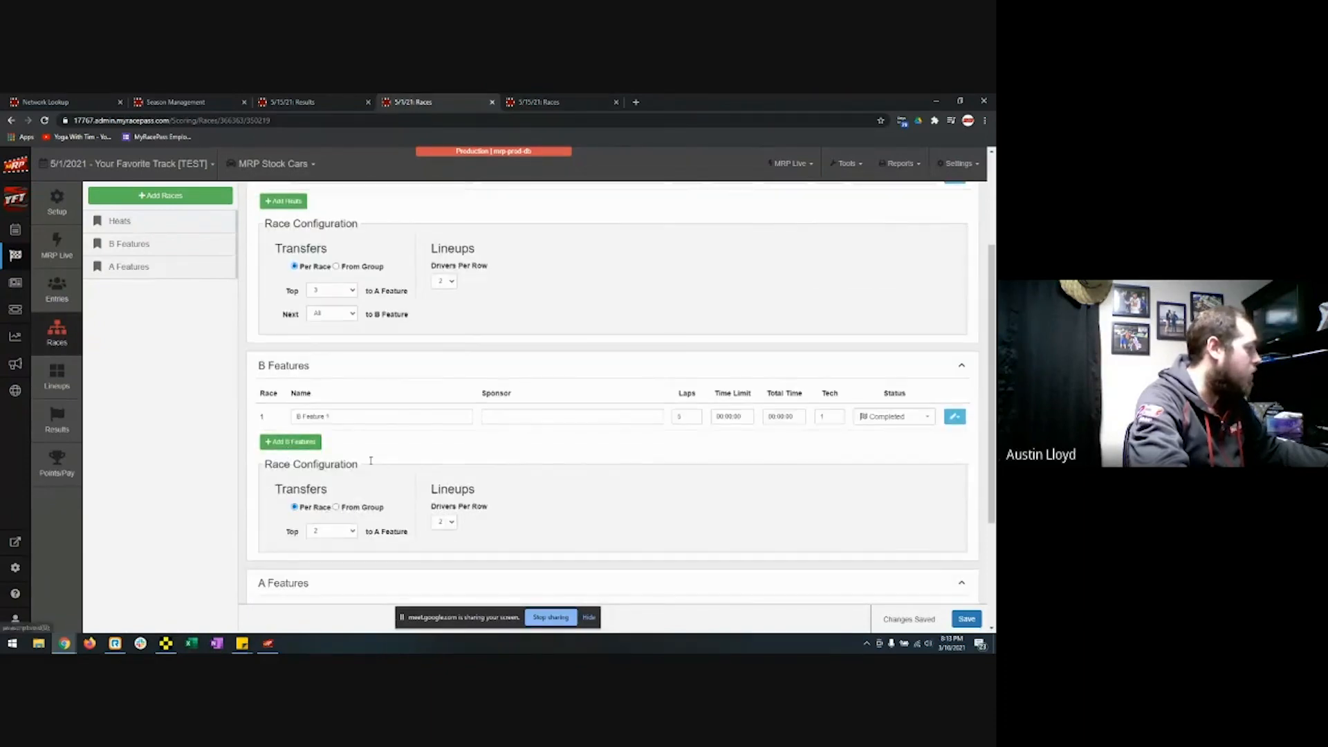
{"action": "scroll", "coordinate": [355, 325], "scroll_direction": "up", "scroll_amount": 5}
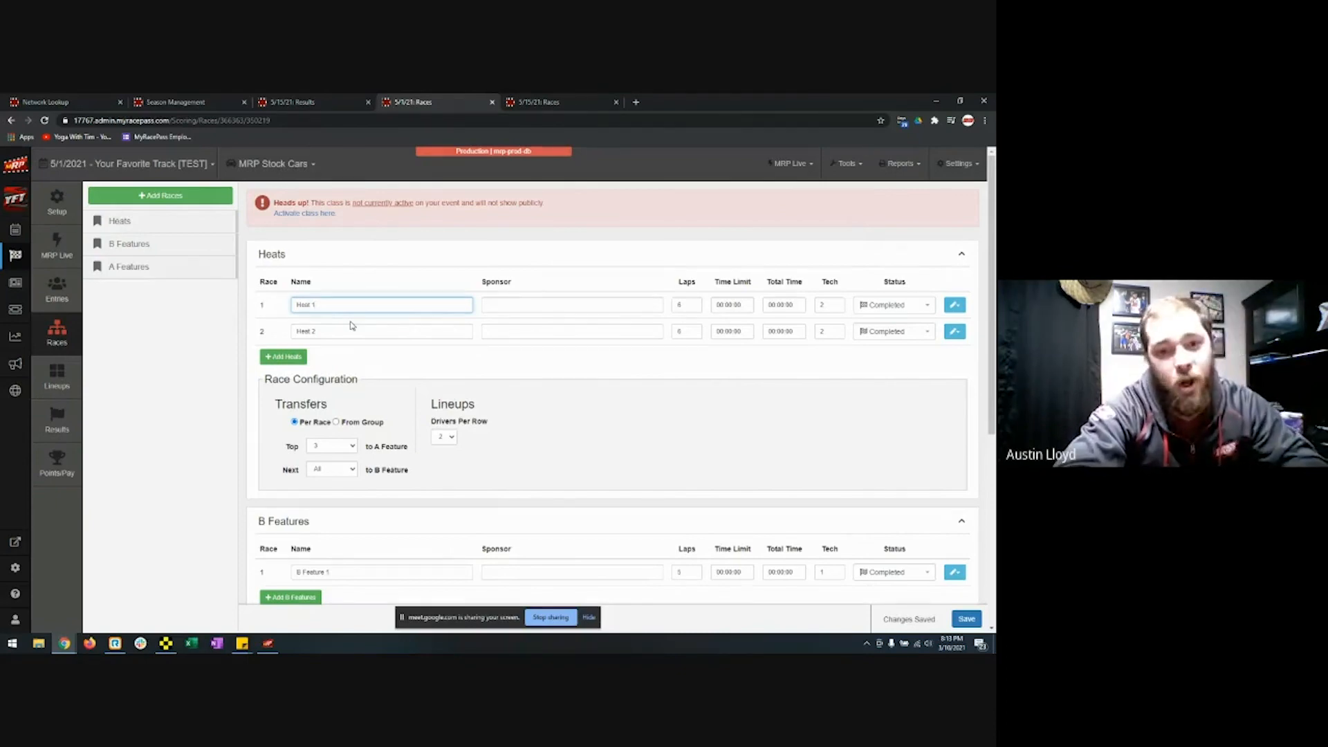
{"action": "scroll", "coordinate": [373, 377], "scroll_direction": "down", "scroll_amount": 3}
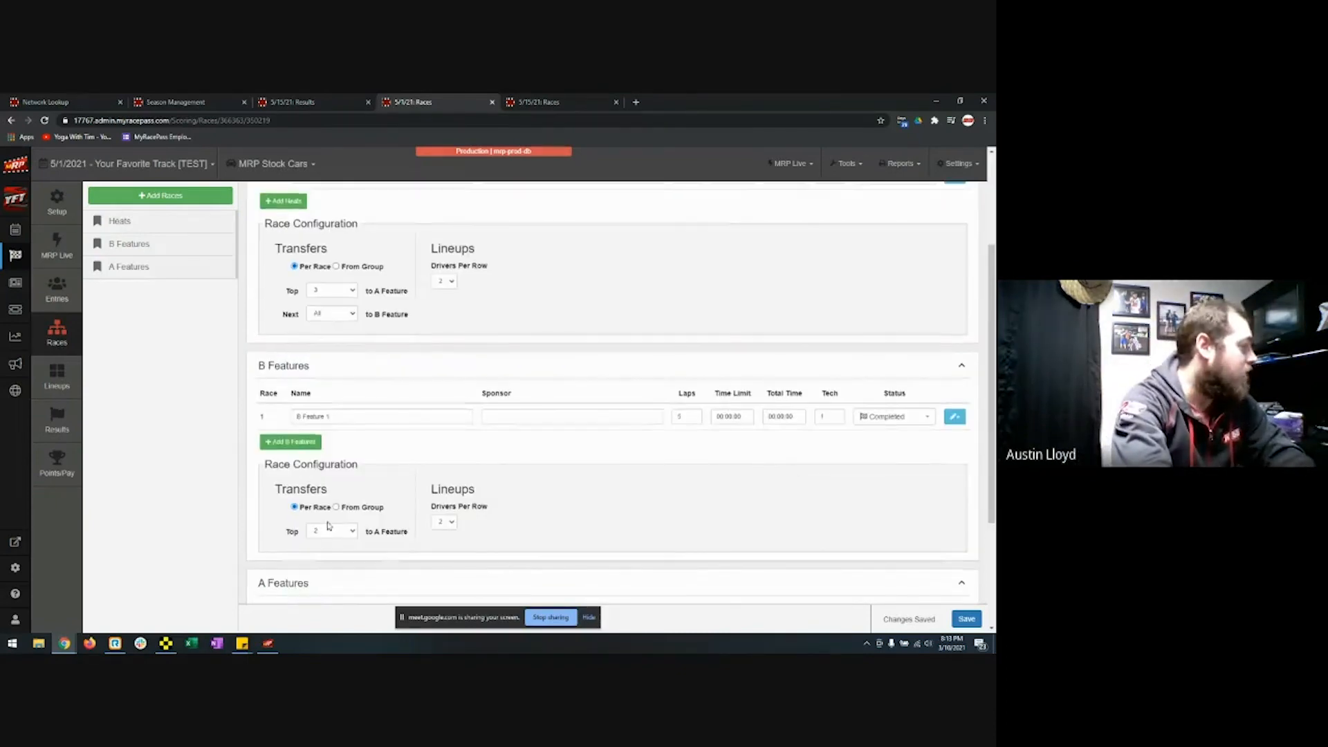